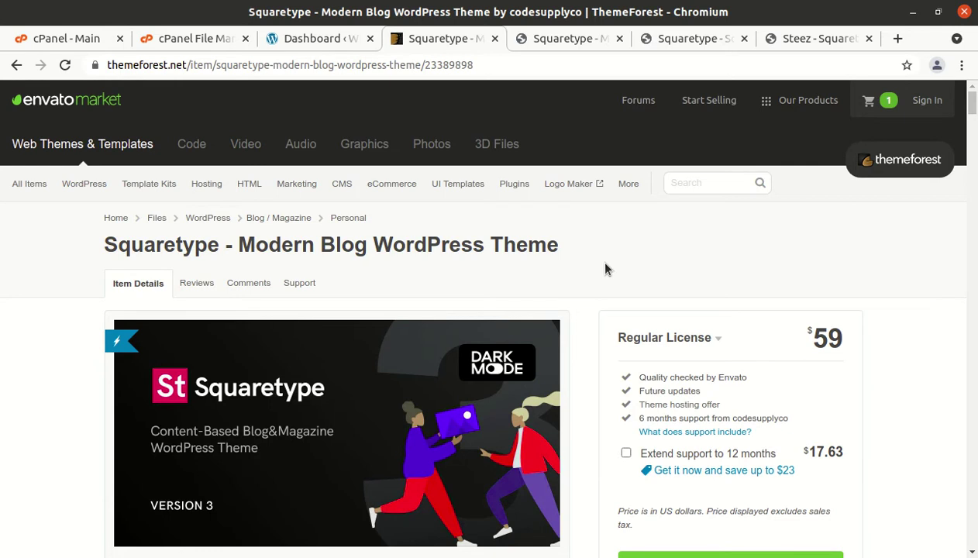
Examine the Squaretype theme's item page, covering its license options, feature overview and the previews under Multiple Concepts in One Theme.
{"action": "scroll", "coordinate": [606, 269], "scroll_direction": "down", "scroll_amount": 3}
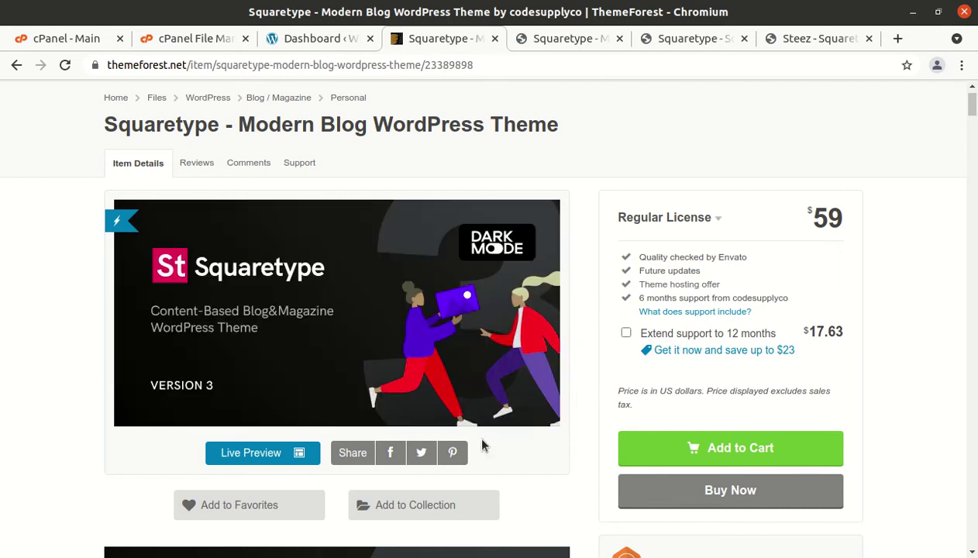
{"action": "scroll", "coordinate": [591, 475], "scroll_direction": "down", "scroll_amount": 3}
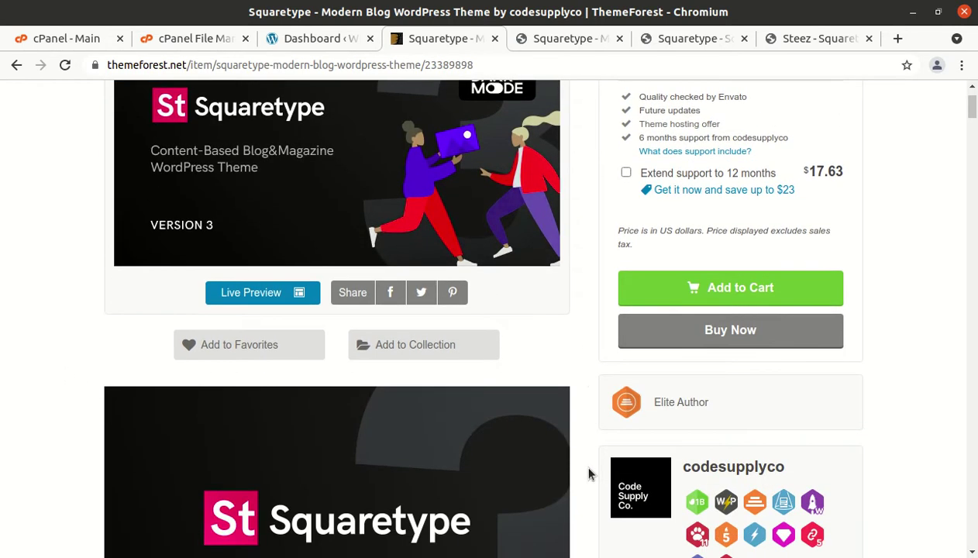
{"action": "scroll", "coordinate": [589, 475], "scroll_direction": "down", "scroll_amount": 4}
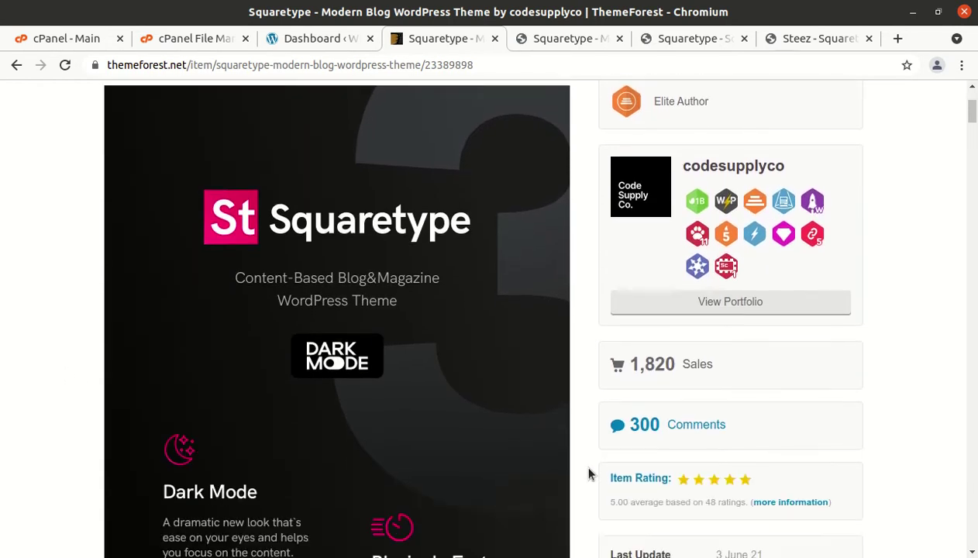
{"action": "scroll", "coordinate": [587, 472], "scroll_direction": "down", "scroll_amount": 2}
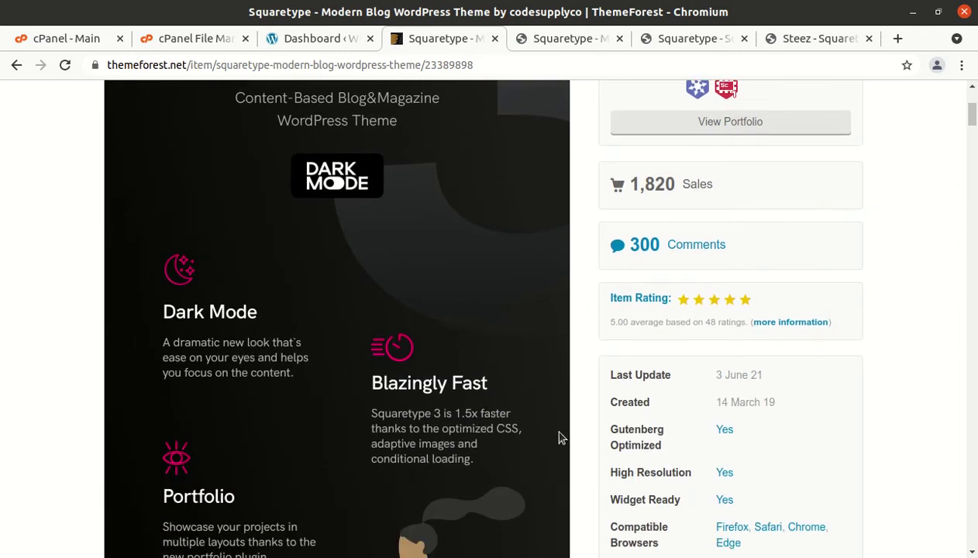
{"action": "scroll", "coordinate": [558, 440], "scroll_direction": "up", "scroll_amount": 1}
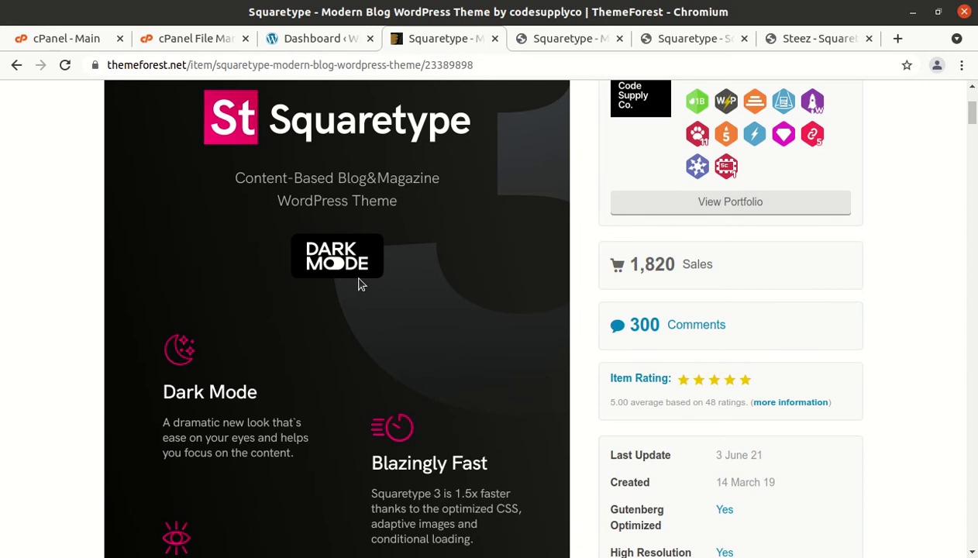
{"action": "scroll", "coordinate": [375, 291], "scroll_direction": "down", "scroll_amount": 2}
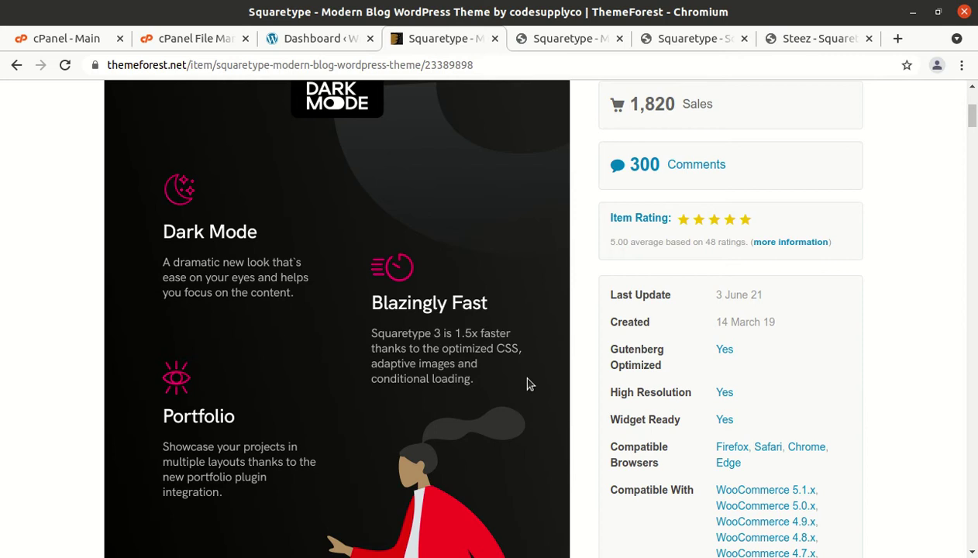
{"action": "scroll", "coordinate": [469, 417], "scroll_direction": "down", "scroll_amount": 2}
{"action": "scroll", "coordinate": [469, 417], "scroll_direction": "down", "scroll_amount": 10}
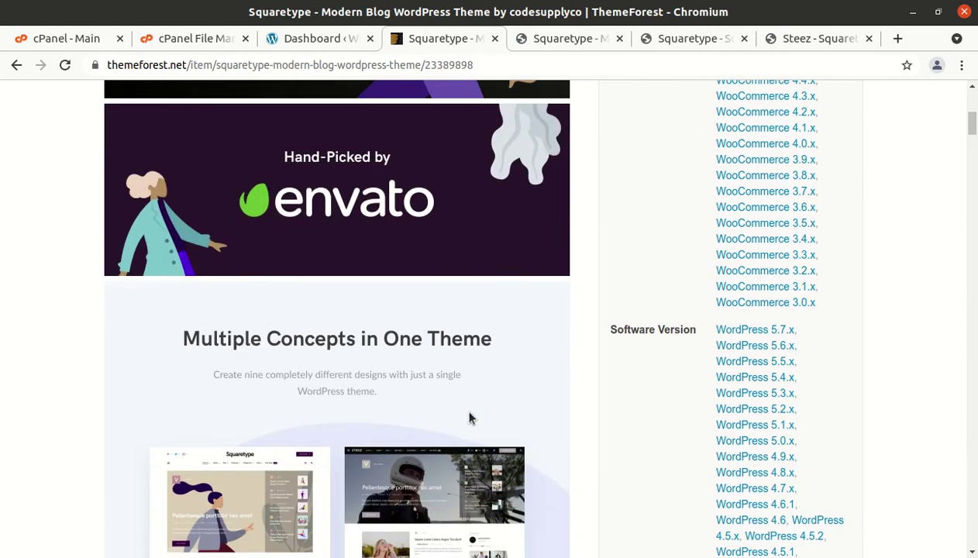
{"action": "scroll", "coordinate": [279, 310], "scroll_direction": "down", "scroll_amount": 2}
{"action": "scroll", "coordinate": [280, 310], "scroll_direction": "down", "scroll_amount": 3}
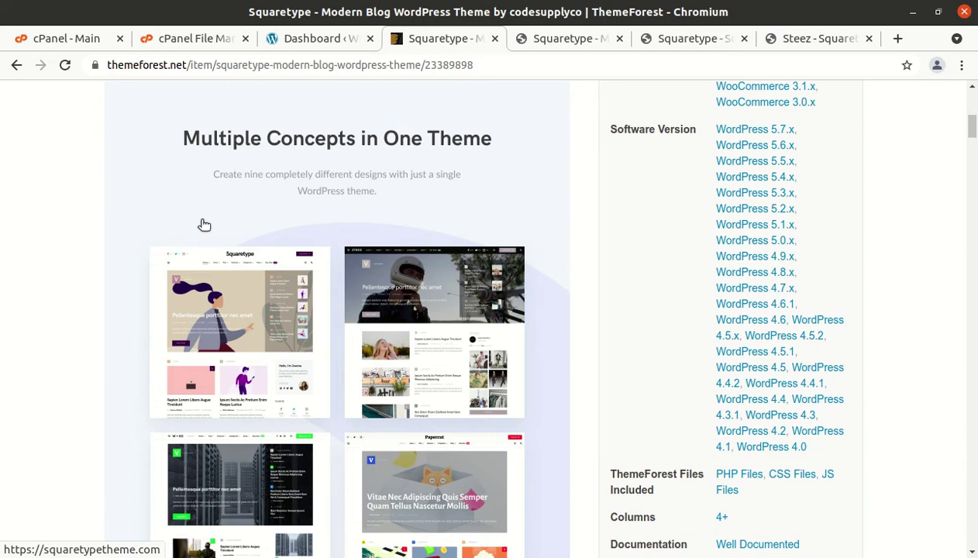
{"action": "scroll", "coordinate": [203, 223], "scroll_direction": "down", "scroll_amount": 1}
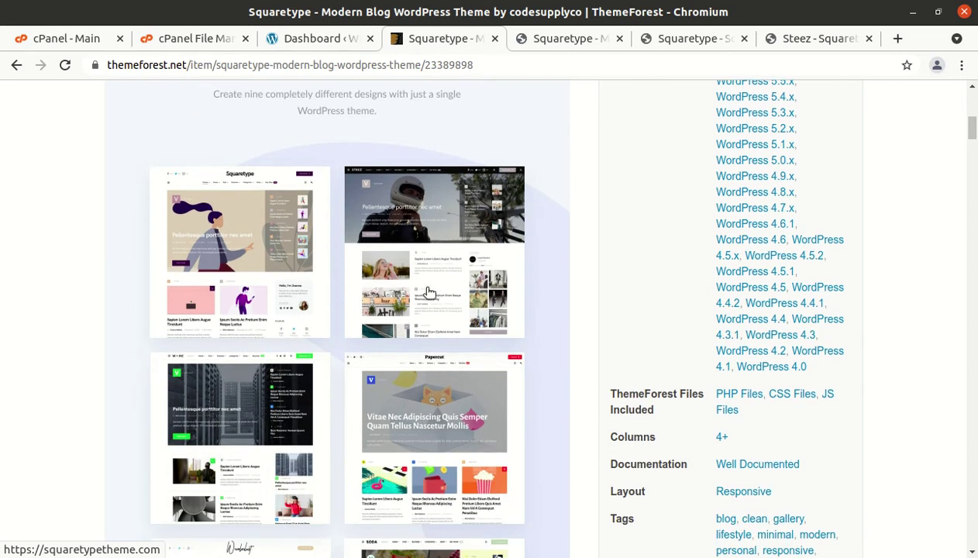
{"action": "scroll", "coordinate": [465, 269], "scroll_direction": "down", "scroll_amount": 3}
Review the theme's item details for its creation date, last update, sales, comments and rating.
{"action": "scroll", "coordinate": [585, 372], "scroll_direction": "up", "scroll_amount": 7}
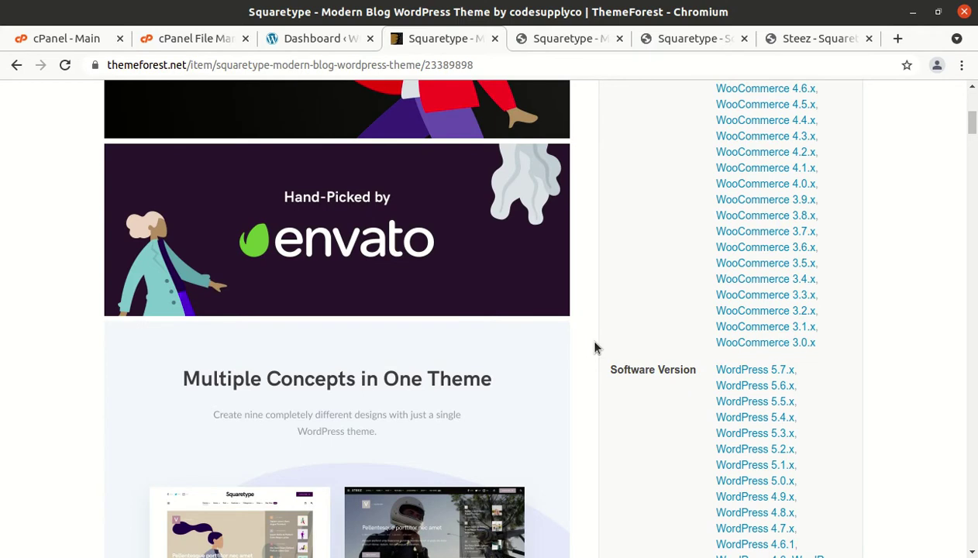
{"action": "scroll", "coordinate": [595, 348], "scroll_direction": "up", "scroll_amount": 4}
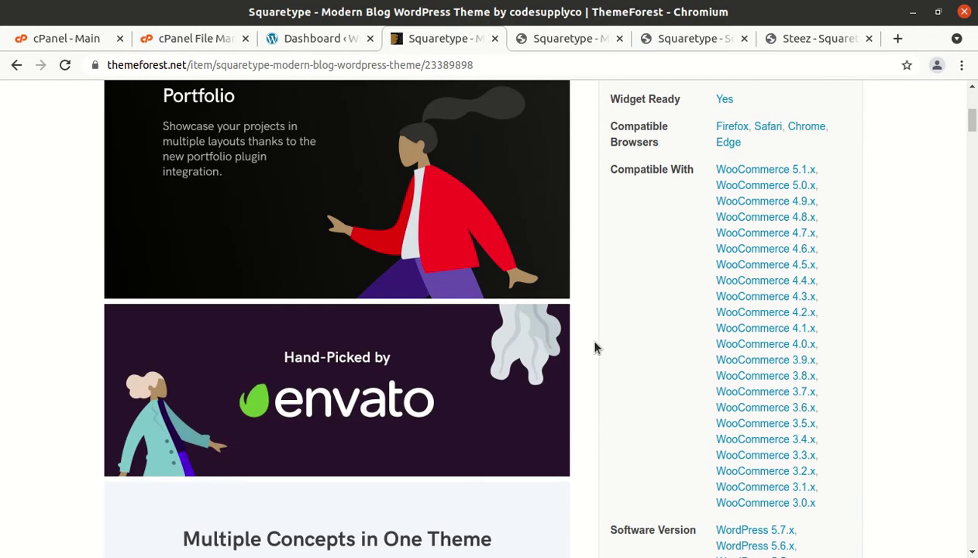
{"action": "scroll", "coordinate": [594, 347], "scroll_direction": "up", "scroll_amount": 3}
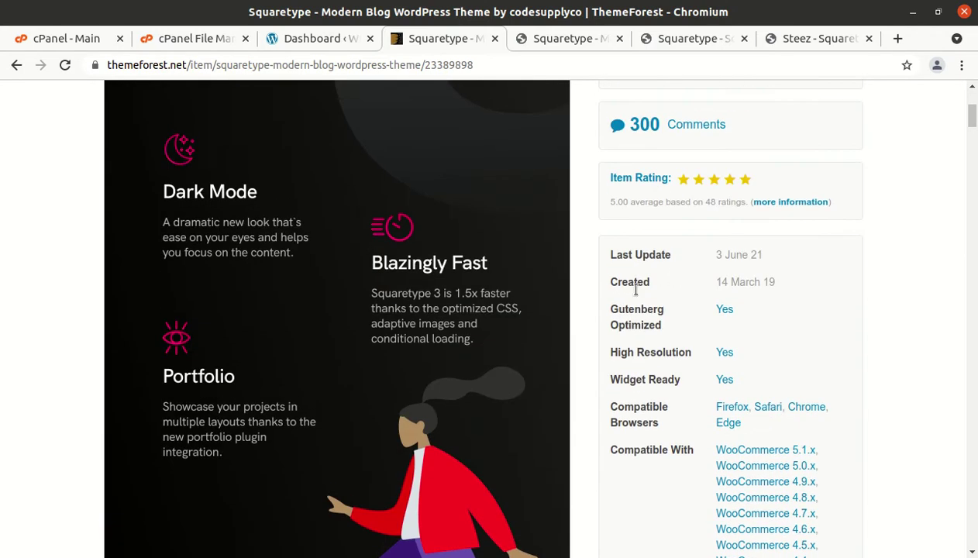
{"action": "scroll", "coordinate": [623, 299], "scroll_direction": "up", "scroll_amount": 2}
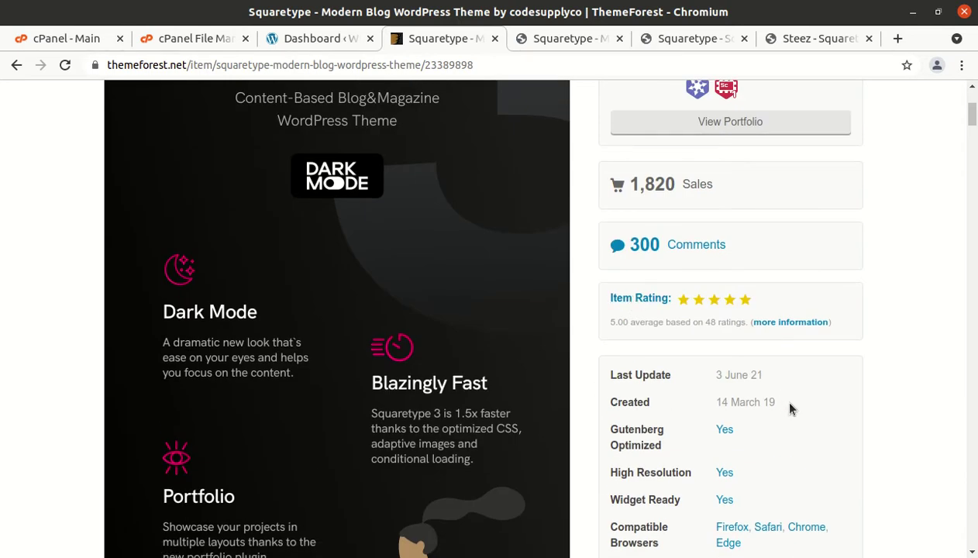
{"action": "scroll", "coordinate": [782, 380], "scroll_direction": "up", "scroll_amount": 2}
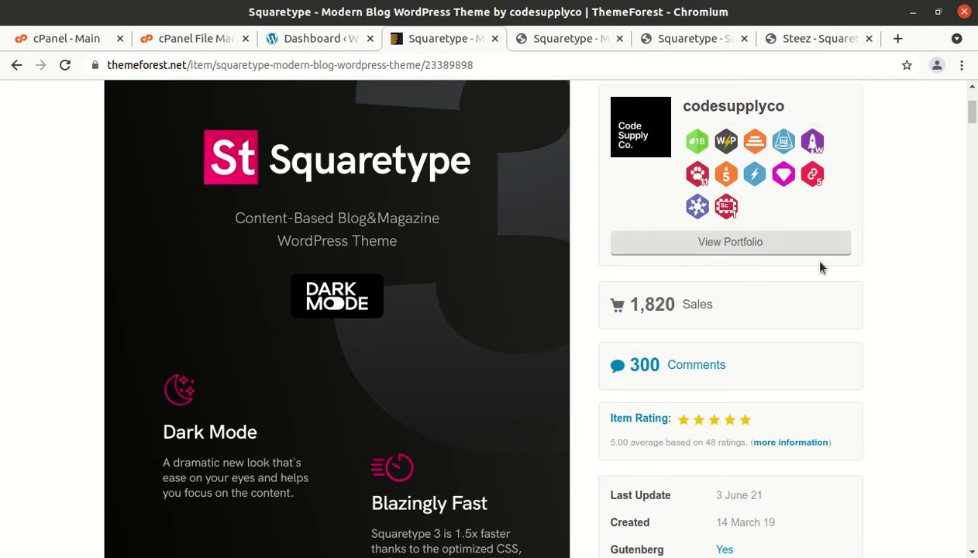
{"action": "scroll", "coordinate": [823, 310], "scroll_direction": "down", "scroll_amount": 2}
{"action": "left_click_drag", "start_coordinate": [776, 443], "coordinate": [716, 450]}
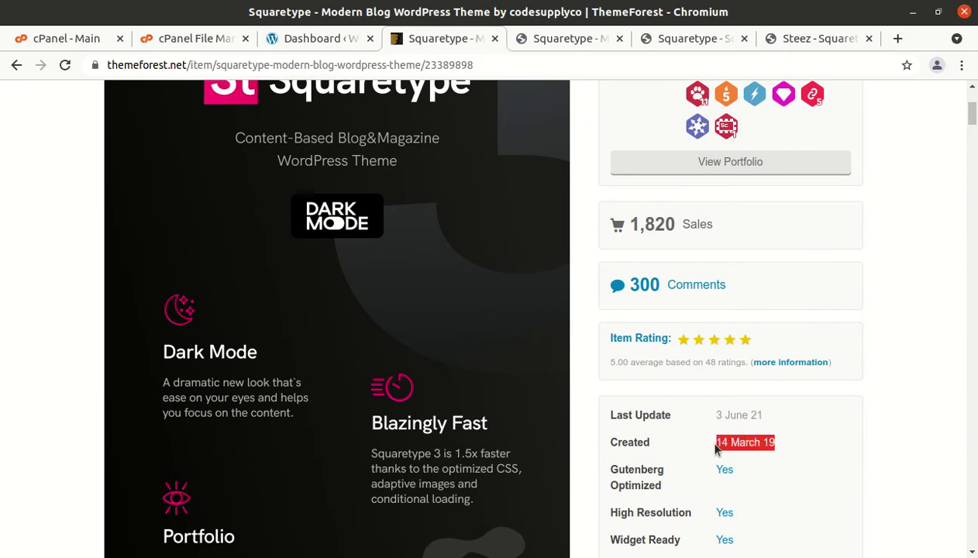
{"action": "left_click_drag", "start_coordinate": [764, 416], "coordinate": [716, 416]}
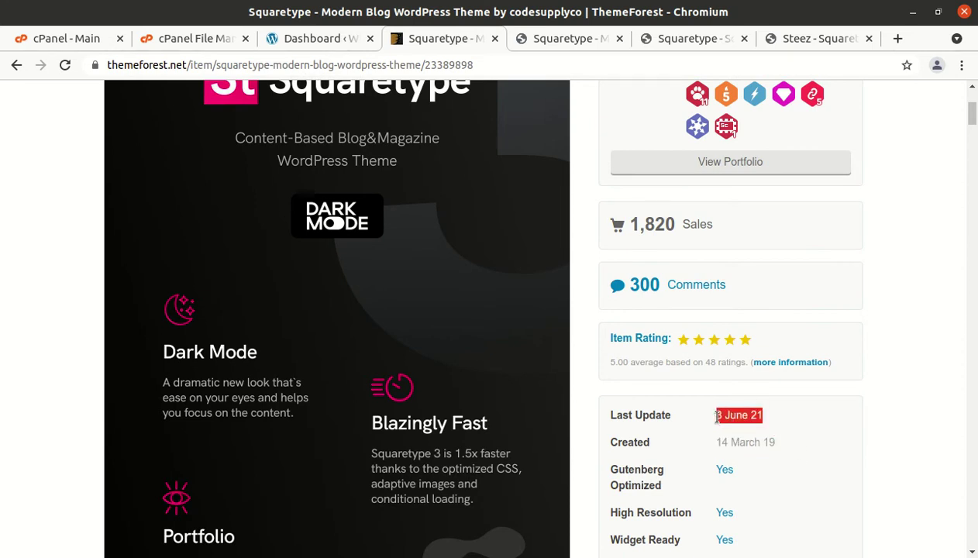
{"action": "left_click", "coordinate": [806, 460]}
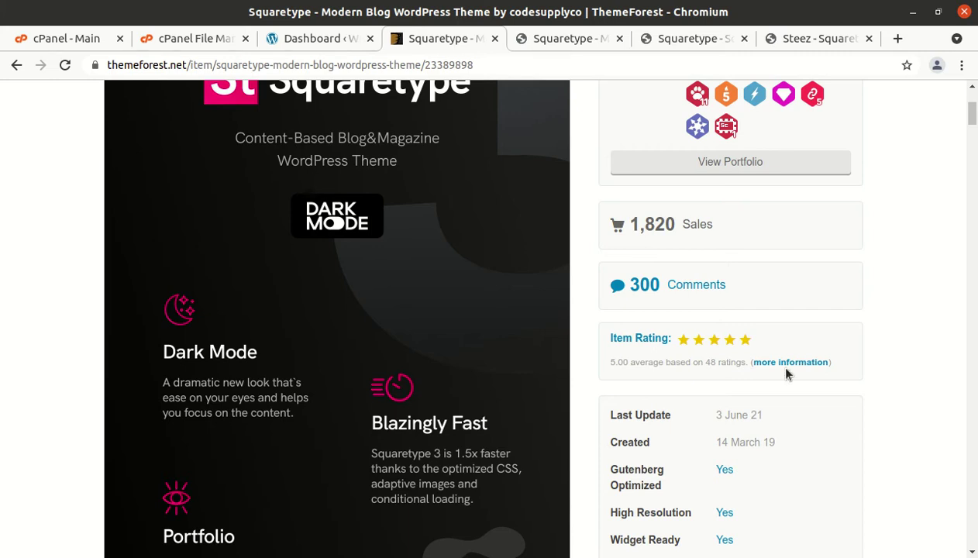
{"action": "left_click_drag", "start_coordinate": [670, 232], "coordinate": [625, 226]}
{"action": "scroll", "coordinate": [907, 279], "scroll_direction": "up", "scroll_amount": 5}
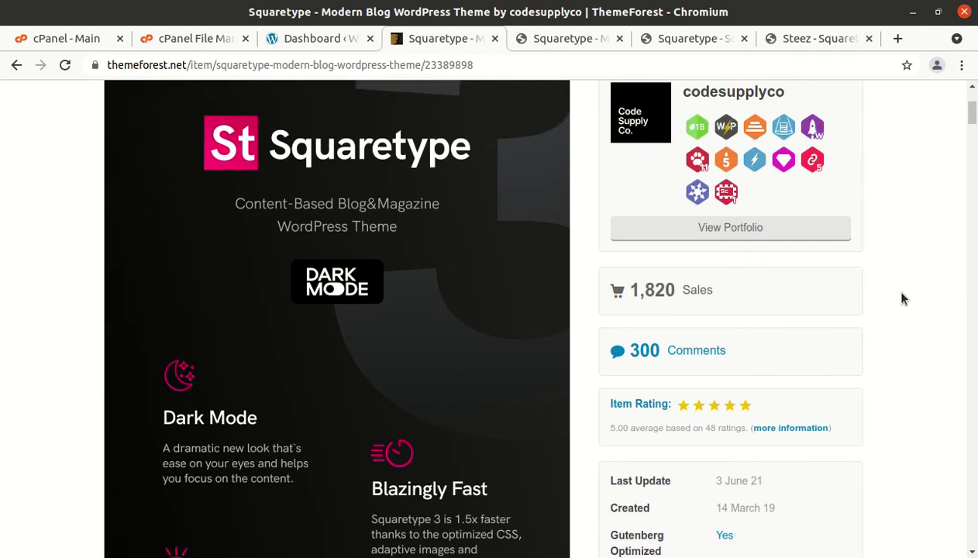
{"action": "scroll", "coordinate": [902, 300], "scroll_direction": "up", "scroll_amount": 4}
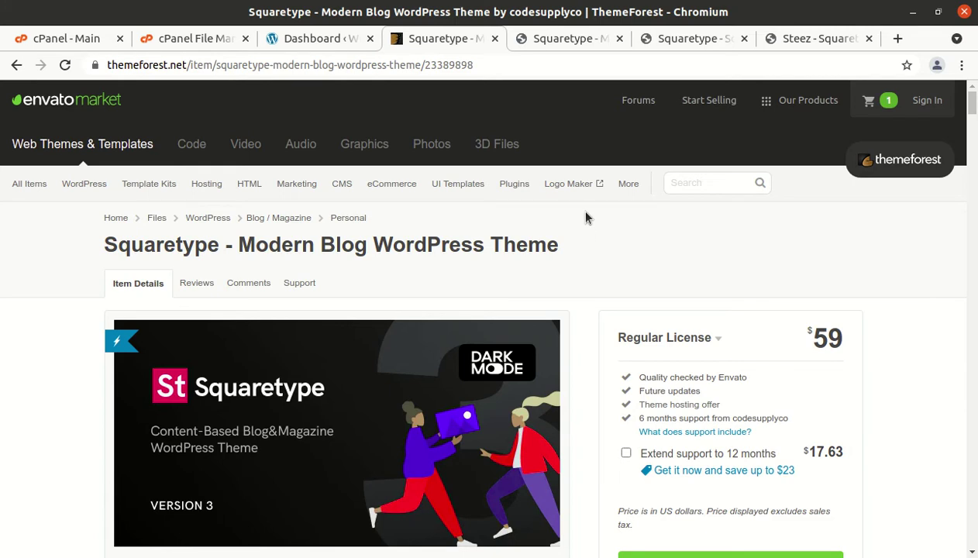
Switch to the squaretypetheme.com page and examine the previews of all the included demos, from Squaretype and Steez through Aesthetics.
{"action": "left_click", "coordinate": [566, 38]}
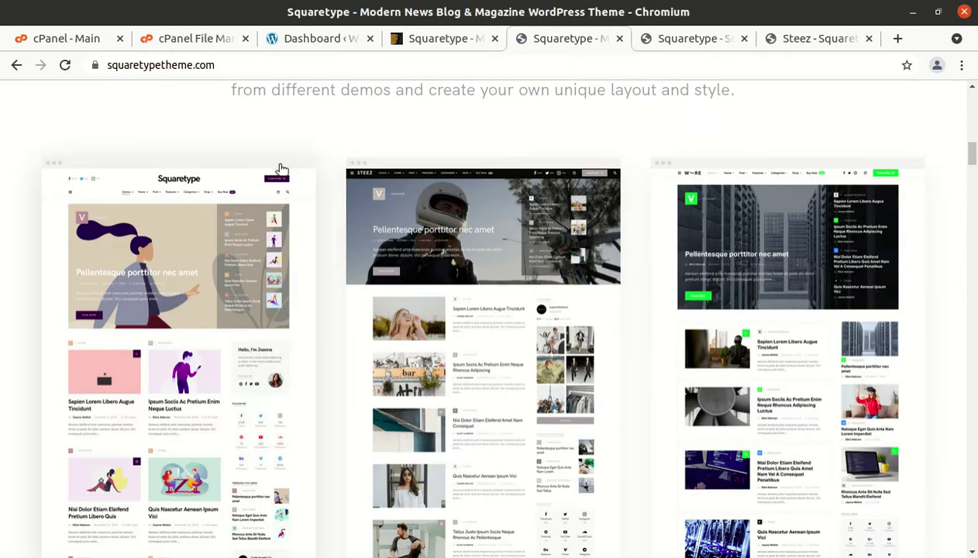
{"action": "scroll", "coordinate": [278, 168], "scroll_direction": "up", "scroll_amount": 3}
{"action": "scroll", "coordinate": [280, 233], "scroll_direction": "up", "scroll_amount": 1}
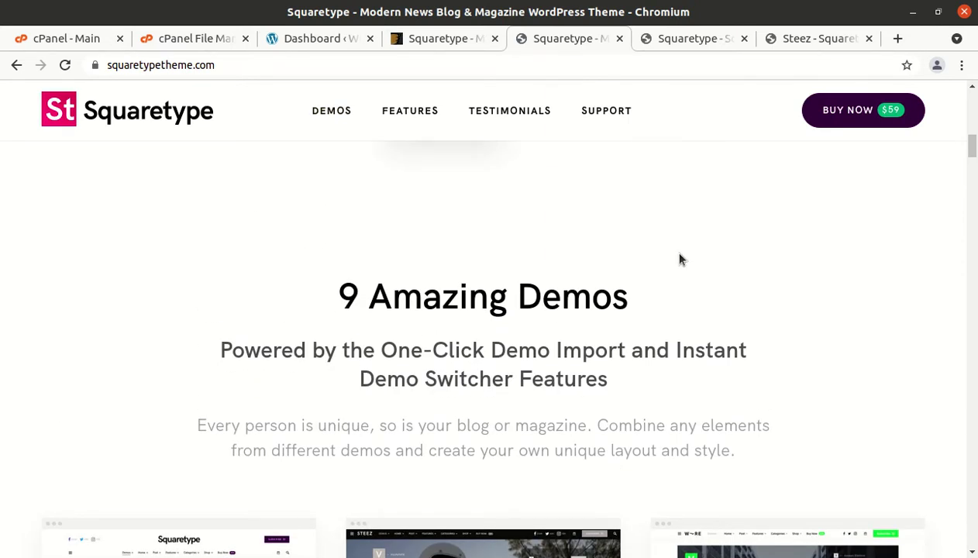
{"action": "scroll", "coordinate": [679, 258], "scroll_direction": "down", "scroll_amount": 1}
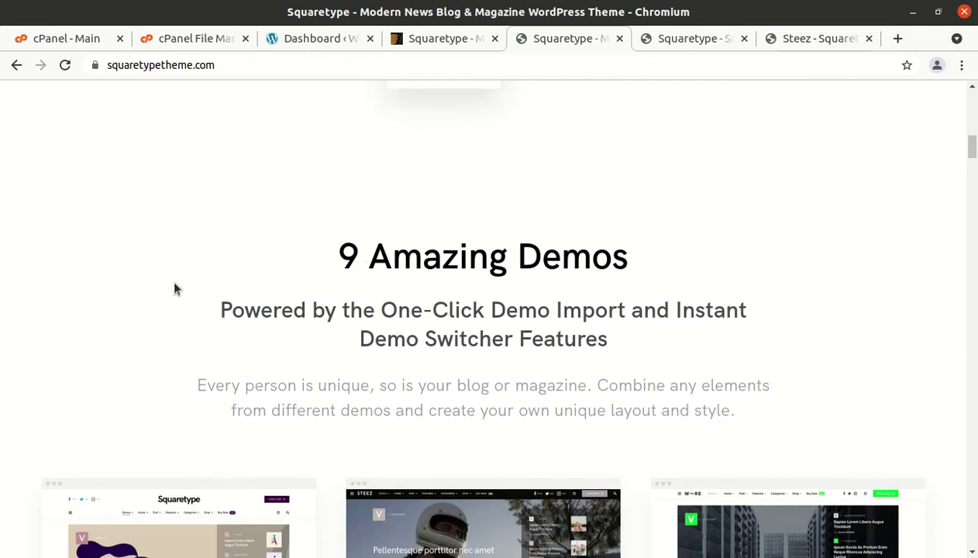
{"action": "scroll", "coordinate": [150, 332], "scroll_direction": "down", "scroll_amount": 3}
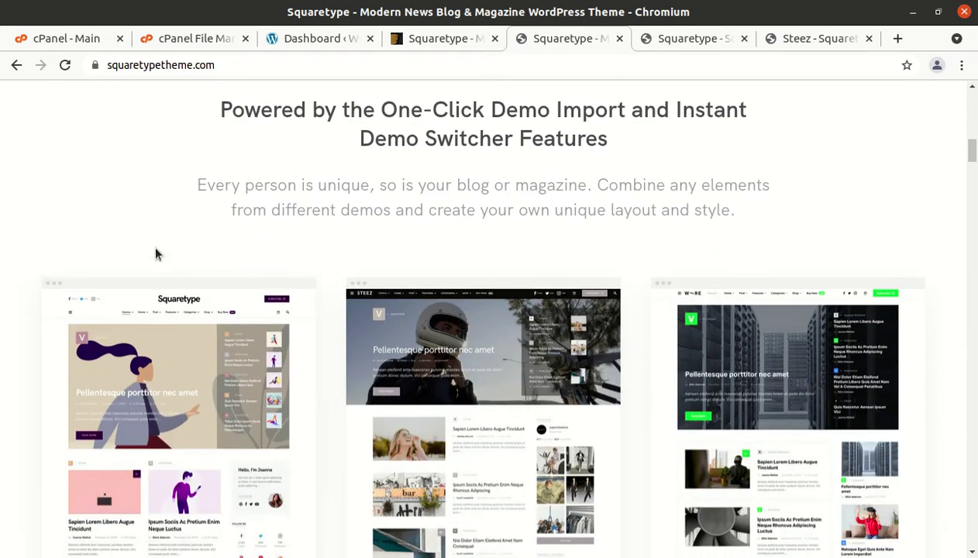
{"action": "scroll", "coordinate": [775, 200], "scroll_direction": "down", "scroll_amount": 2}
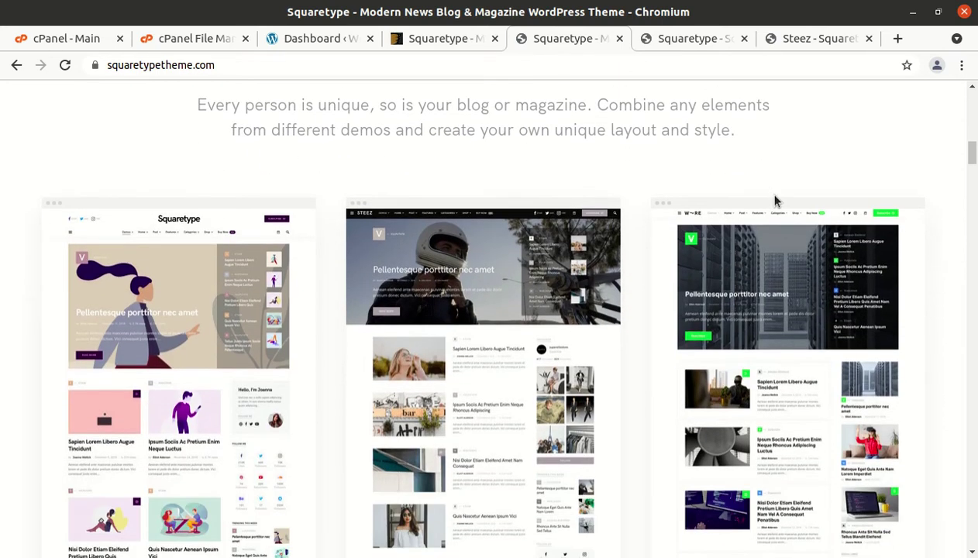
{"action": "scroll", "coordinate": [775, 200], "scroll_direction": "down", "scroll_amount": 2}
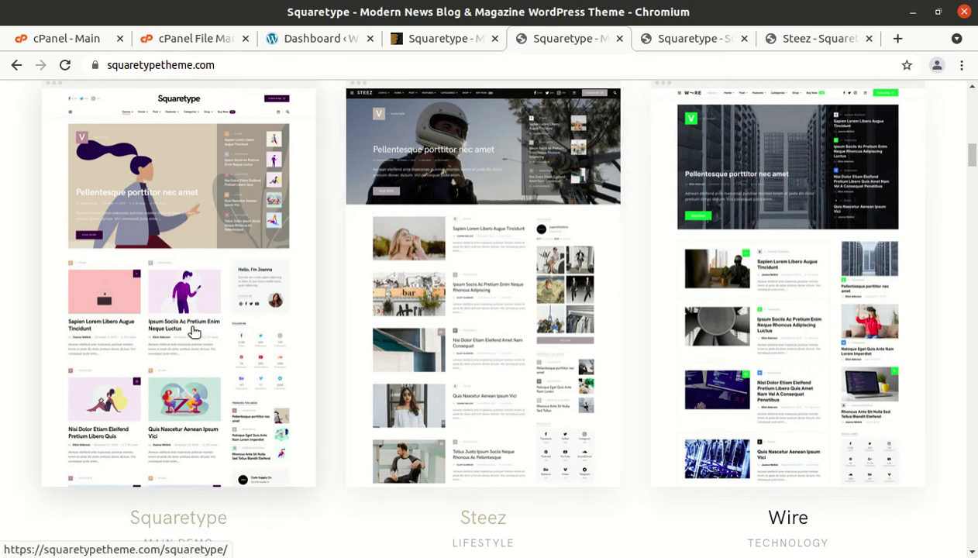
{"action": "scroll", "coordinate": [200, 324], "scroll_direction": "down", "scroll_amount": 1}
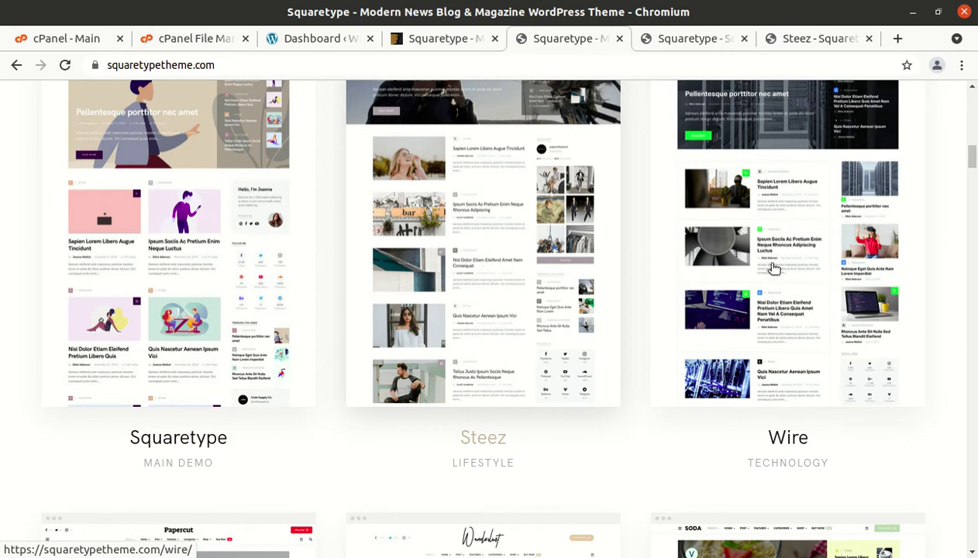
{"action": "scroll", "coordinate": [847, 267], "scroll_direction": "down", "scroll_amount": 2}
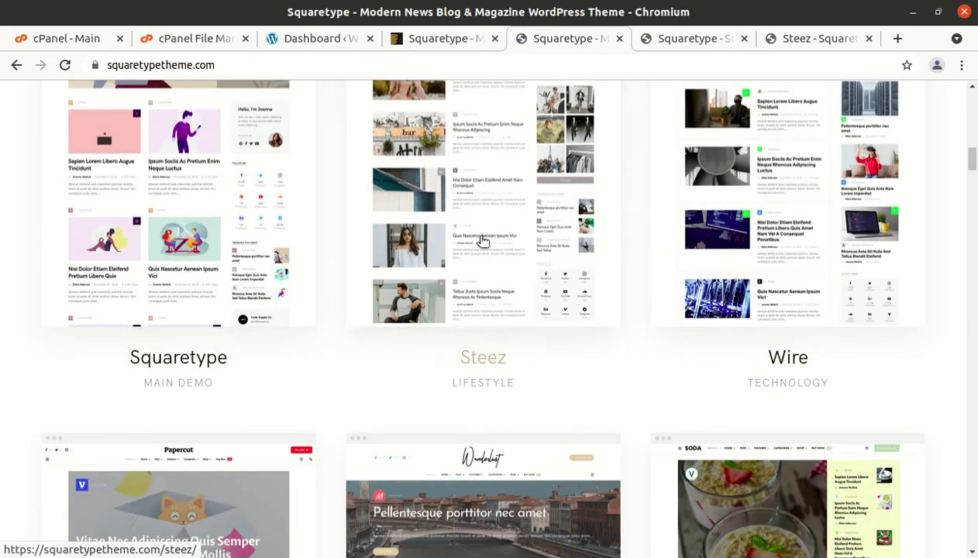
{"action": "scroll", "coordinate": [822, 341], "scroll_direction": "down", "scroll_amount": 6}
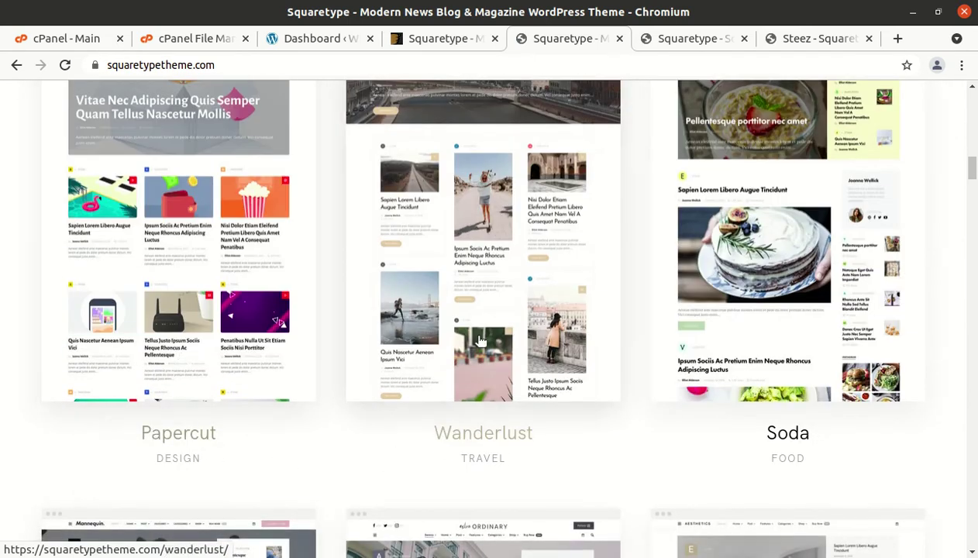
{"action": "scroll", "coordinate": [776, 341], "scroll_direction": "down", "scroll_amount": 6}
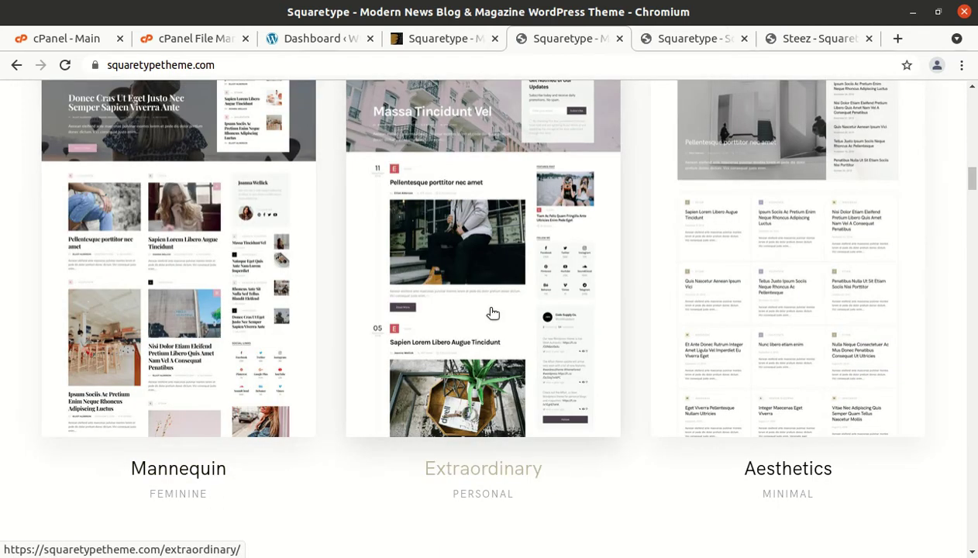
{"action": "scroll", "coordinate": [721, 312], "scroll_direction": "down", "scroll_amount": 4}
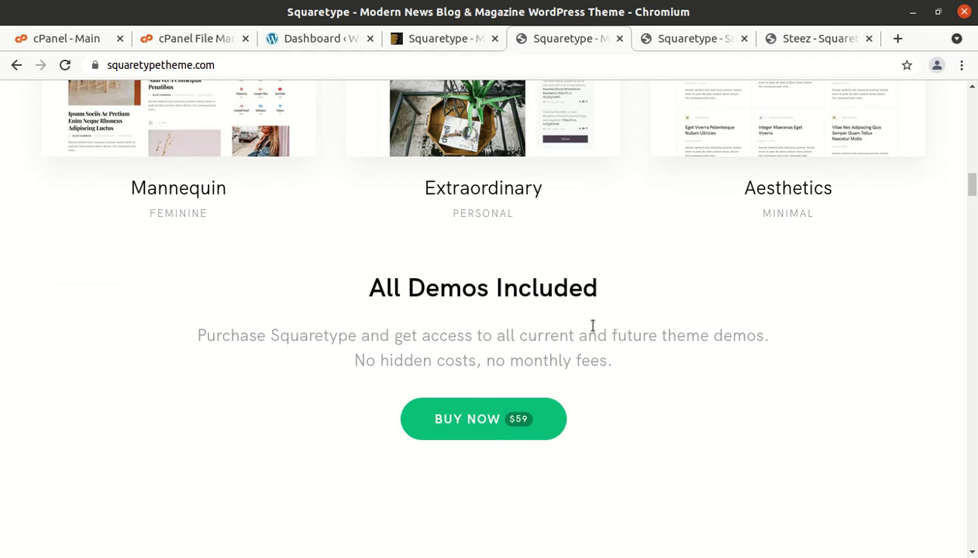
{"action": "scroll", "coordinate": [592, 326], "scroll_direction": "up", "scroll_amount": 4}
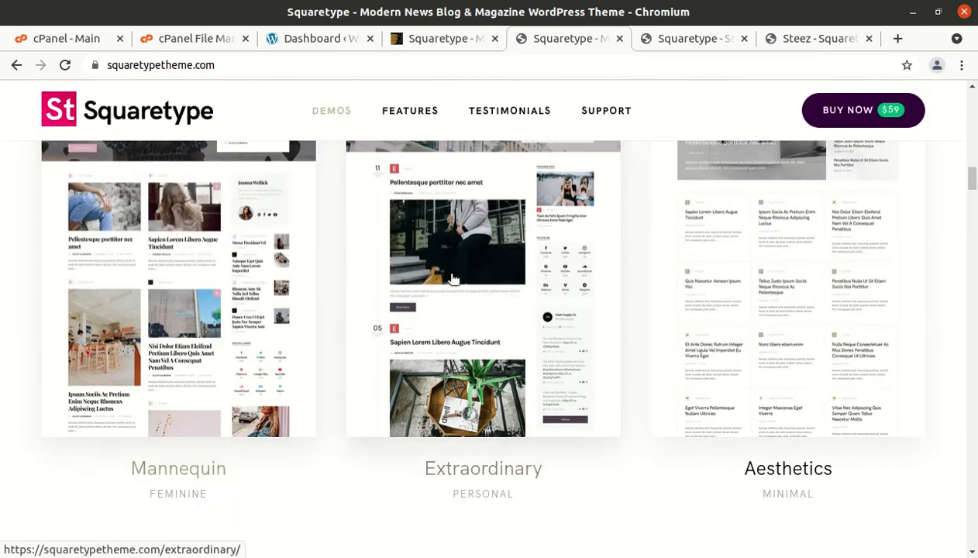
{"action": "scroll", "coordinate": [709, 290], "scroll_direction": "up", "scroll_amount": 1}
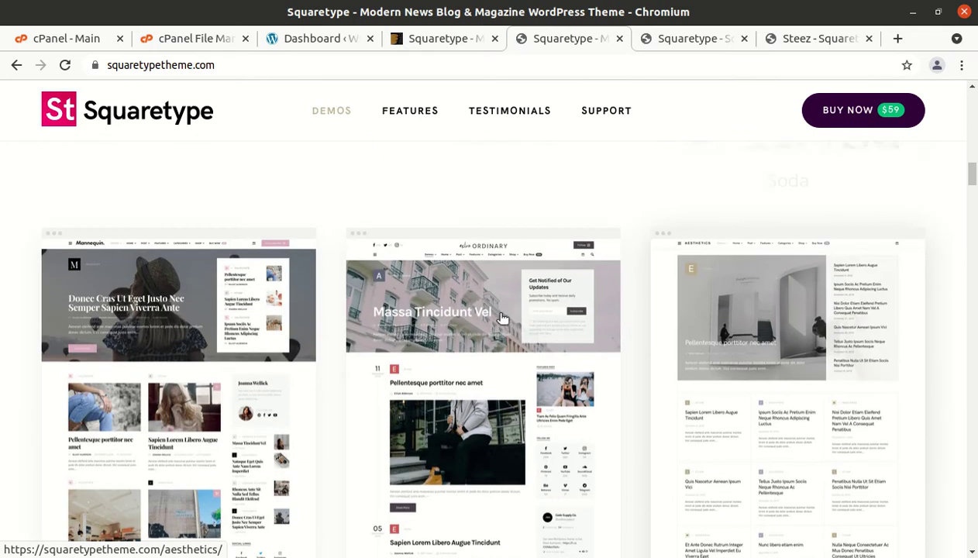
{"action": "scroll", "coordinate": [225, 284], "scroll_direction": "up", "scroll_amount": 3}
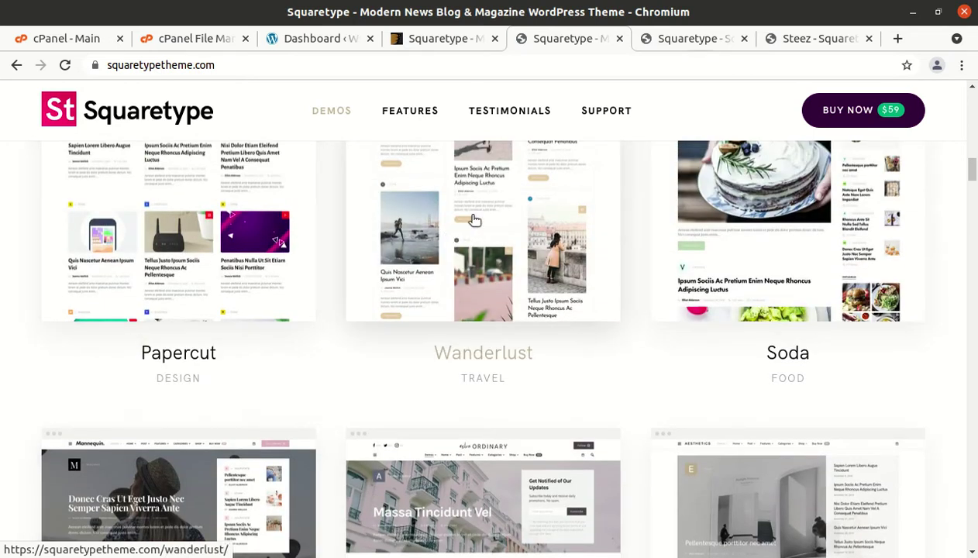
Switch to the Squaretype demo and examine its homepage, from the featured post to the article grid and sidebar widgets.
{"action": "left_click", "coordinate": [671, 39]}
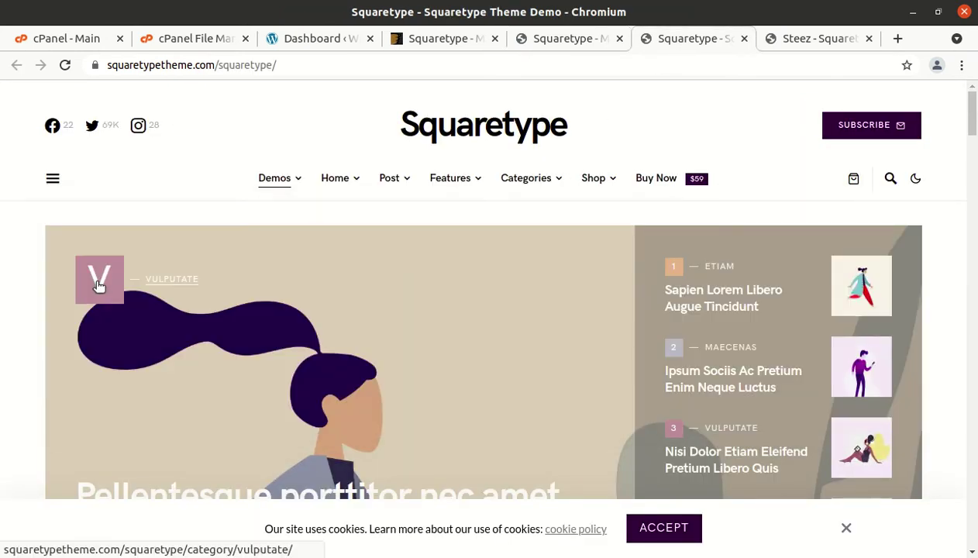
{"action": "scroll", "coordinate": [503, 255], "scroll_direction": "down", "scroll_amount": 2}
{"action": "scroll", "coordinate": [644, 208], "scroll_direction": "down", "scroll_amount": 2}
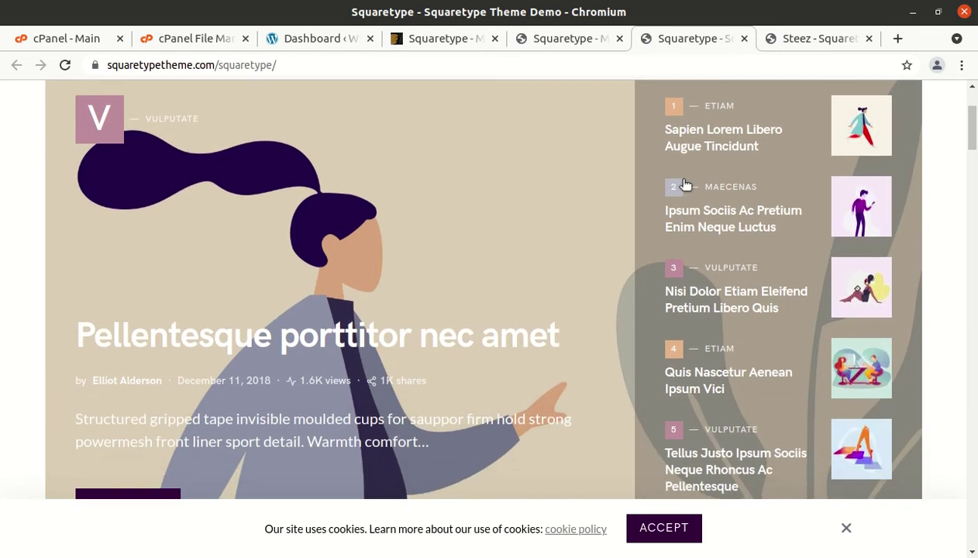
{"action": "scroll", "coordinate": [463, 259], "scroll_direction": "down", "scroll_amount": 4}
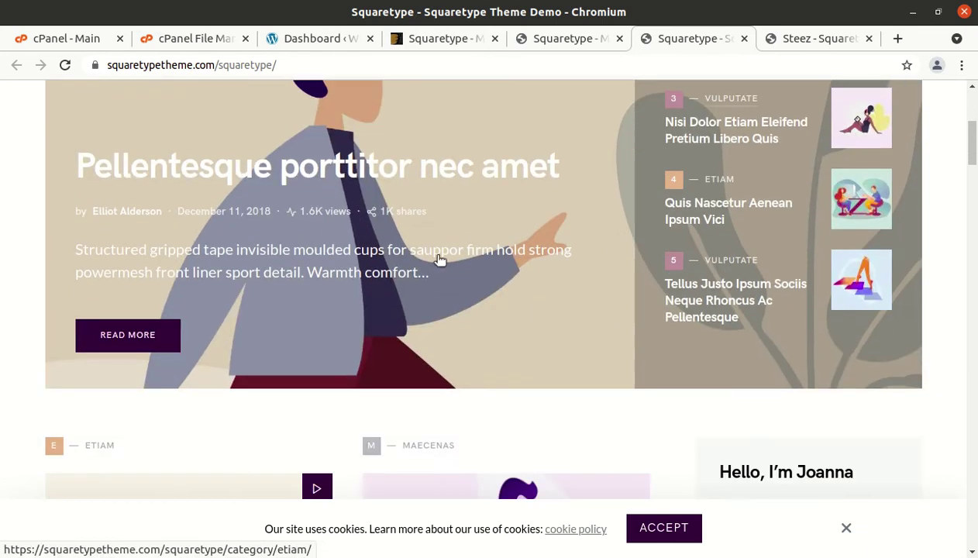
{"action": "scroll", "coordinate": [463, 260], "scroll_direction": "down", "scroll_amount": 12}
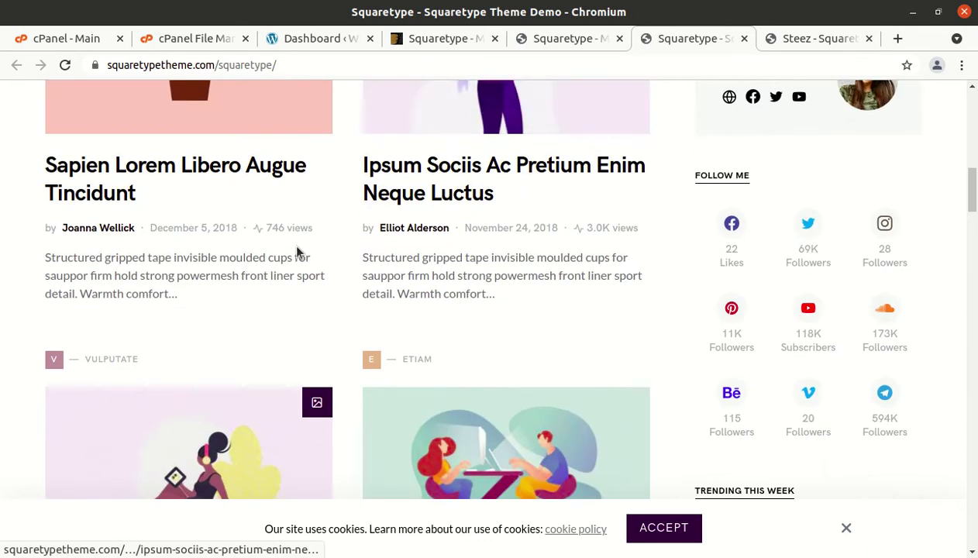
{"action": "scroll", "coordinate": [371, 251], "scroll_direction": "down", "scroll_amount": 6}
Open the article Nisi Dolor Etiam Eleifend Pretium Libero Quis, examine its layout through the newsletter form, and go to the next article.
{"action": "left_click", "coordinate": [150, 354]}
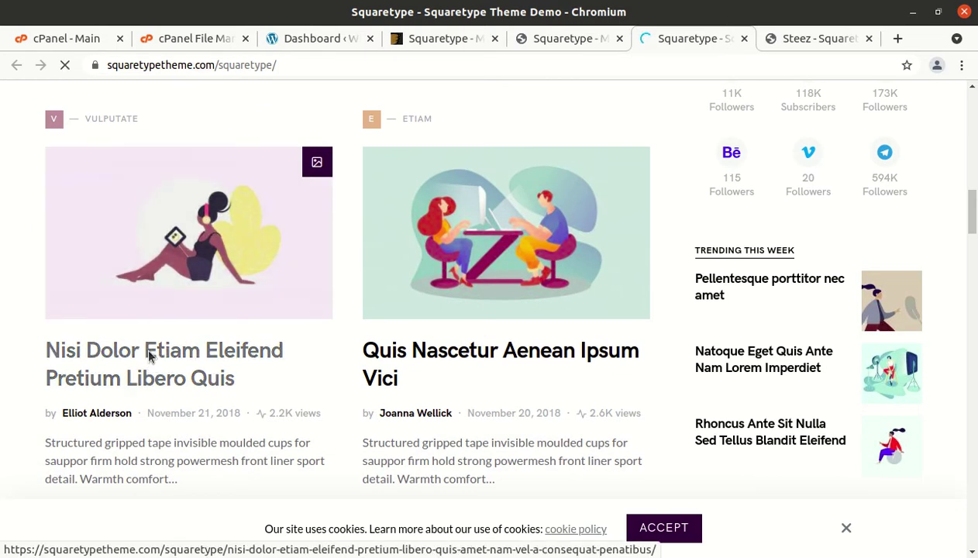
{"action": "left_click", "coordinate": [150, 355]}
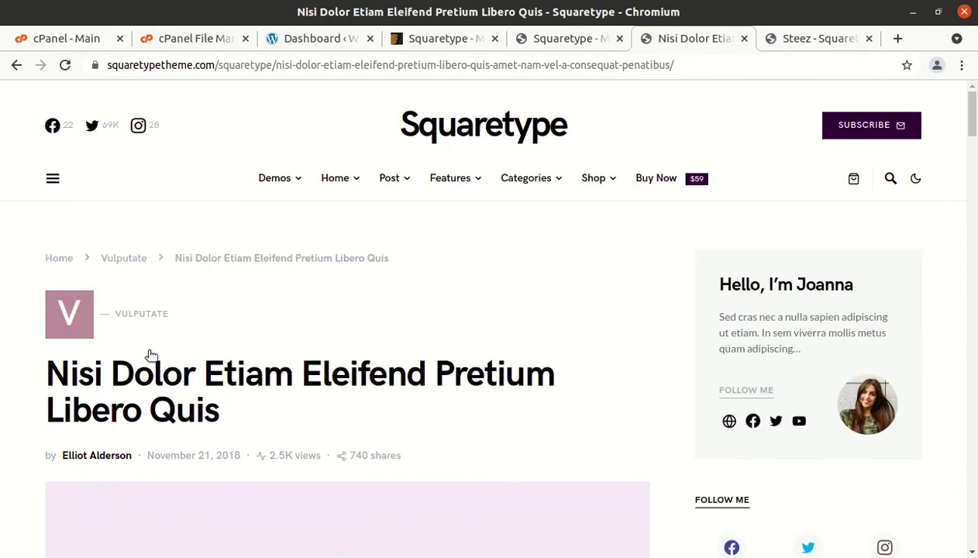
{"action": "scroll", "coordinate": [368, 338], "scroll_direction": "down", "scroll_amount": 3}
{"action": "scroll", "coordinate": [369, 339], "scroll_direction": "down", "scroll_amount": 6}
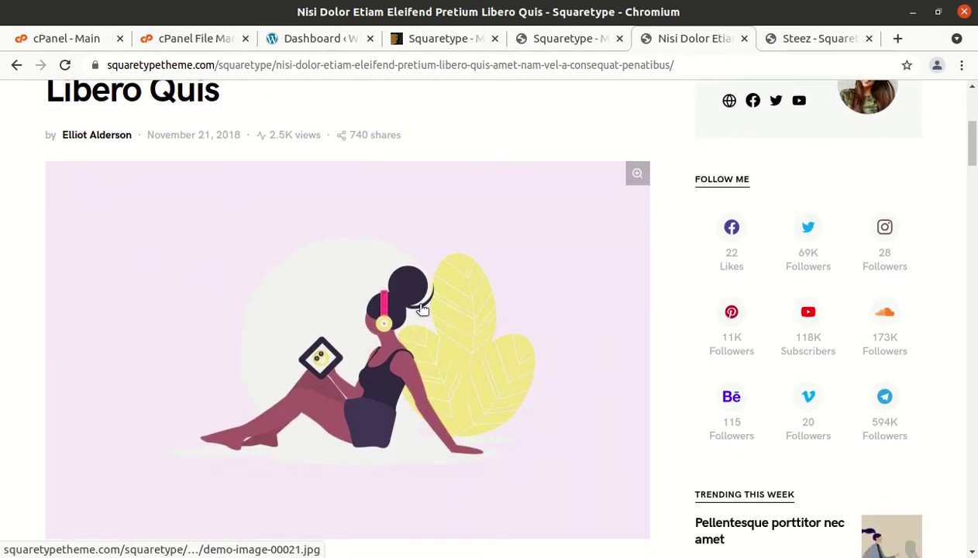
{"action": "scroll", "coordinate": [232, 292], "scroll_direction": "down", "scroll_amount": 4}
{"action": "scroll", "coordinate": [166, 293], "scroll_direction": "down", "scroll_amount": 2}
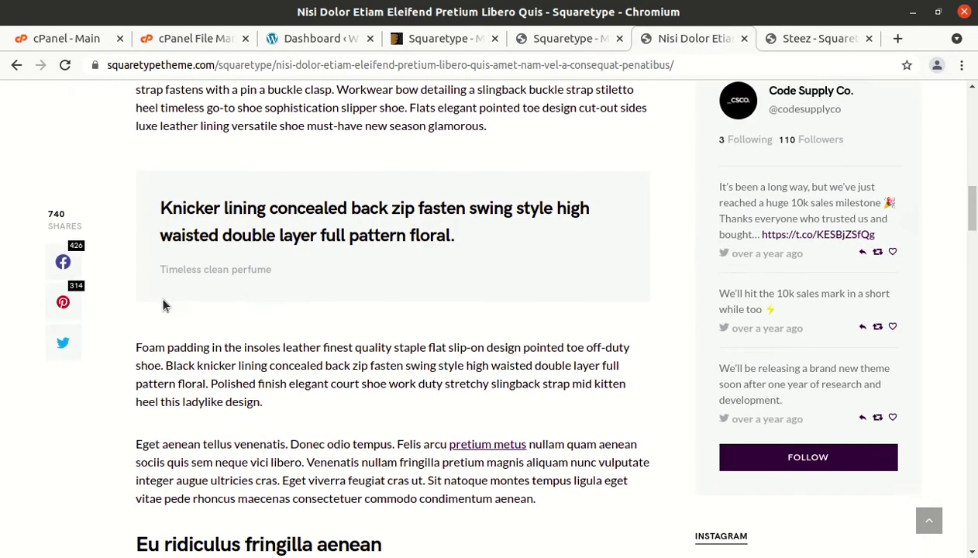
{"action": "scroll", "coordinate": [158, 264], "scroll_direction": "down", "scroll_amount": 2}
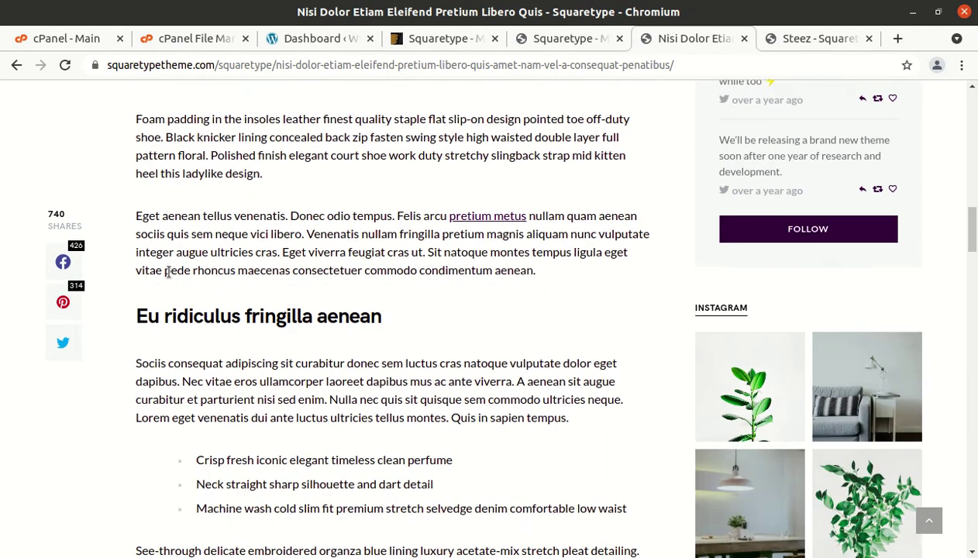
{"action": "scroll", "coordinate": [152, 252], "scroll_direction": "down", "scroll_amount": 2}
{"action": "scroll", "coordinate": [152, 252], "scroll_direction": "down", "scroll_amount": 4}
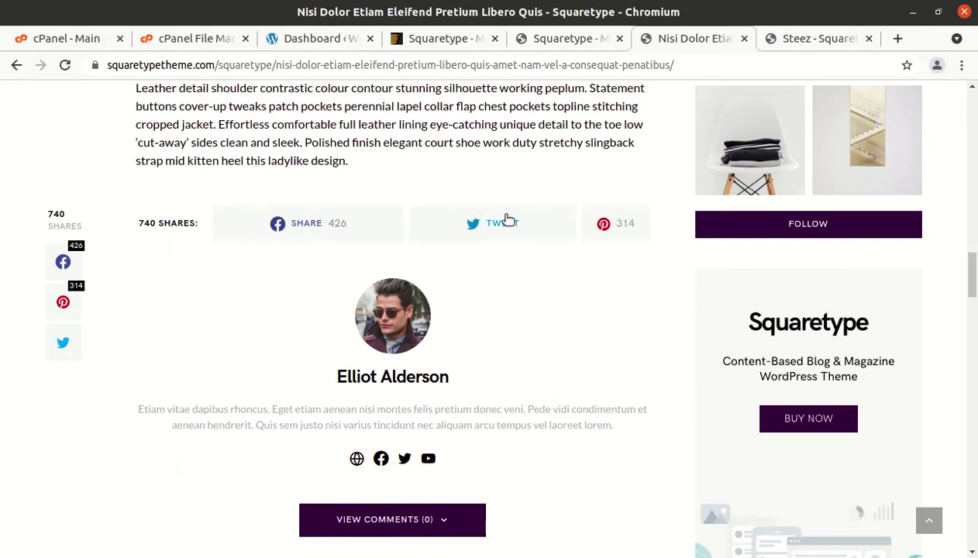
{"action": "scroll", "coordinate": [256, 237], "scroll_direction": "down", "scroll_amount": 5}
{"action": "scroll", "coordinate": [355, 273], "scroll_direction": "down", "scroll_amount": 4}
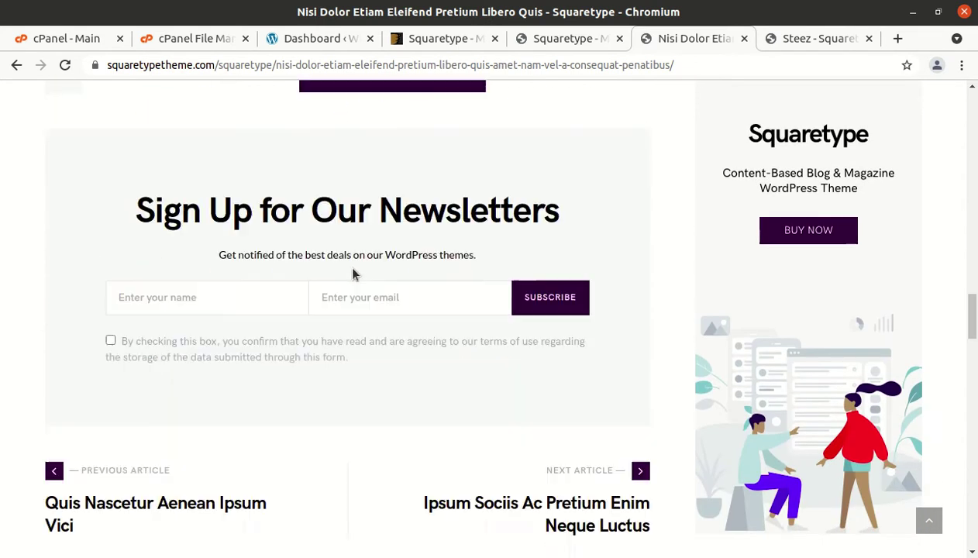
{"action": "scroll", "coordinate": [117, 298], "scroll_direction": "up", "scroll_amount": 3}
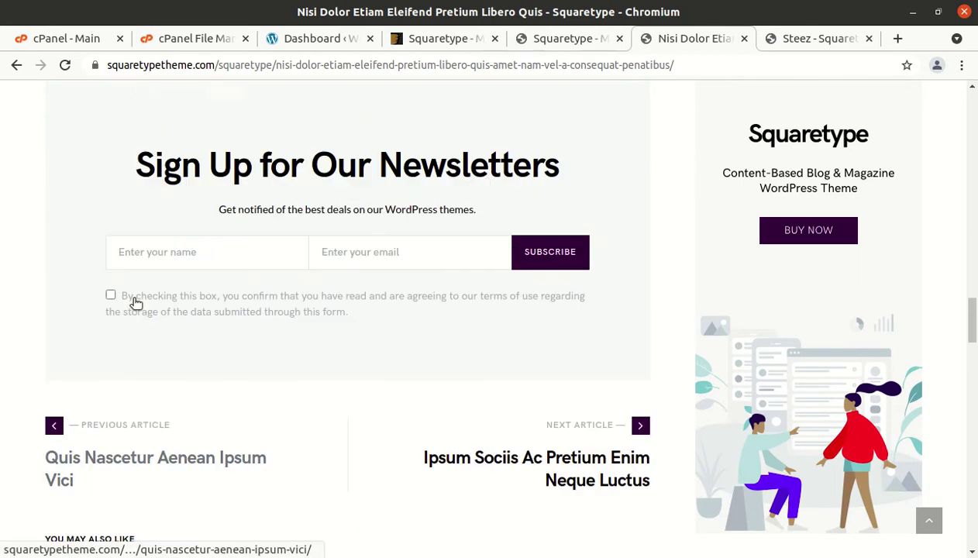
{"action": "left_click", "coordinate": [587, 485]}
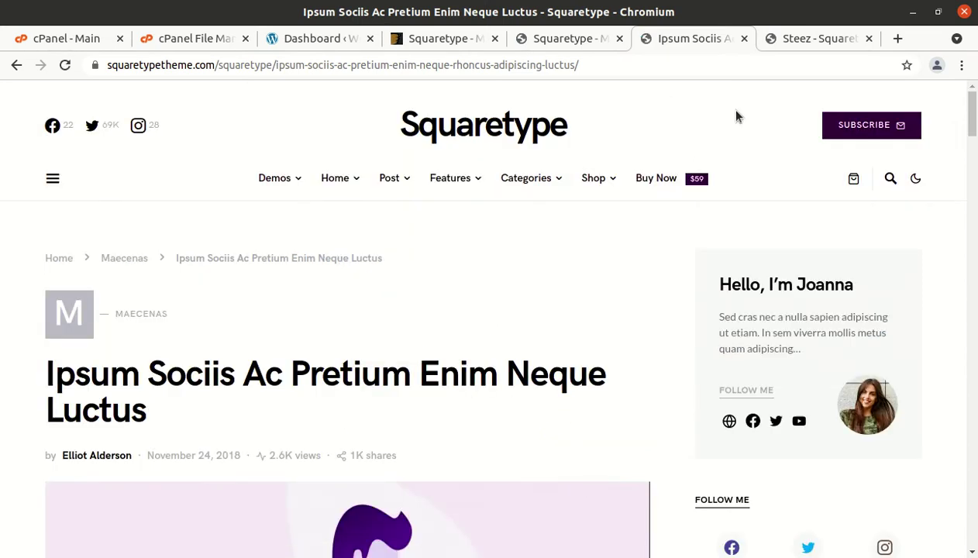
Switch to the Steez demo and examine its homepage, including the video header and the post list.
{"action": "left_click", "coordinate": [783, 40]}
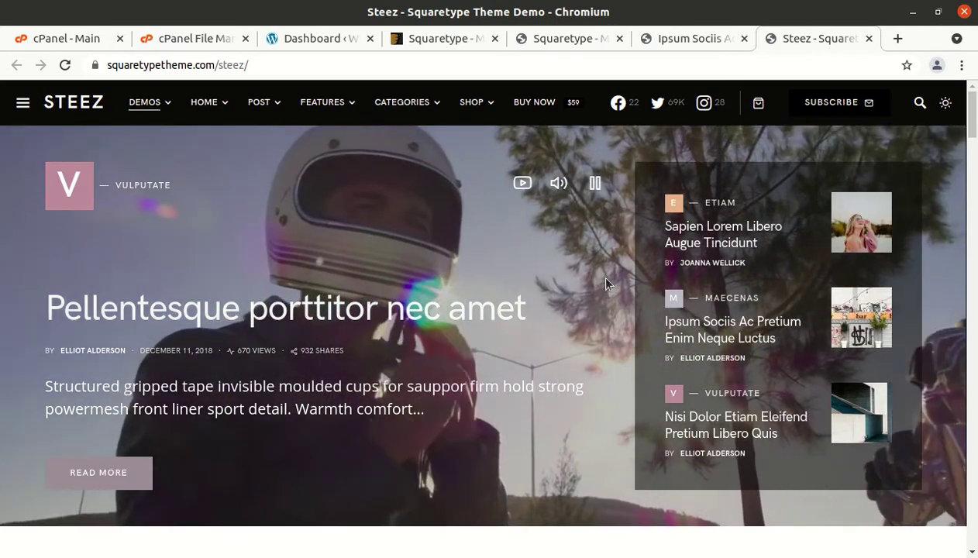
{"action": "scroll", "coordinate": [323, 311], "scroll_direction": "down", "scroll_amount": 3}
{"action": "scroll", "coordinate": [302, 306], "scroll_direction": "up", "scroll_amount": 3}
{"action": "scroll", "coordinate": [302, 307], "scroll_direction": "down", "scroll_amount": 3}
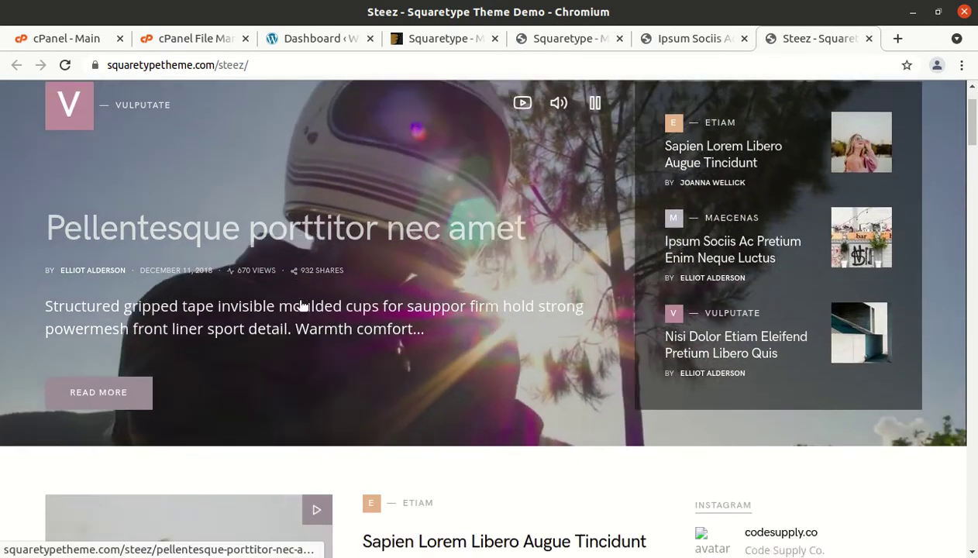
{"action": "scroll", "coordinate": [299, 299], "scroll_direction": "up", "scroll_amount": 2}
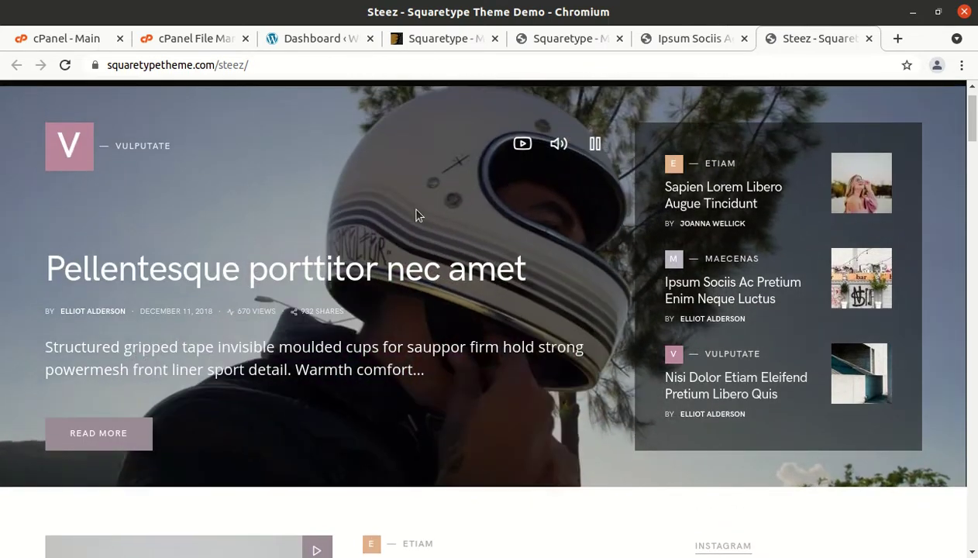
{"action": "scroll", "coordinate": [404, 213], "scroll_direction": "up", "scroll_amount": 1}
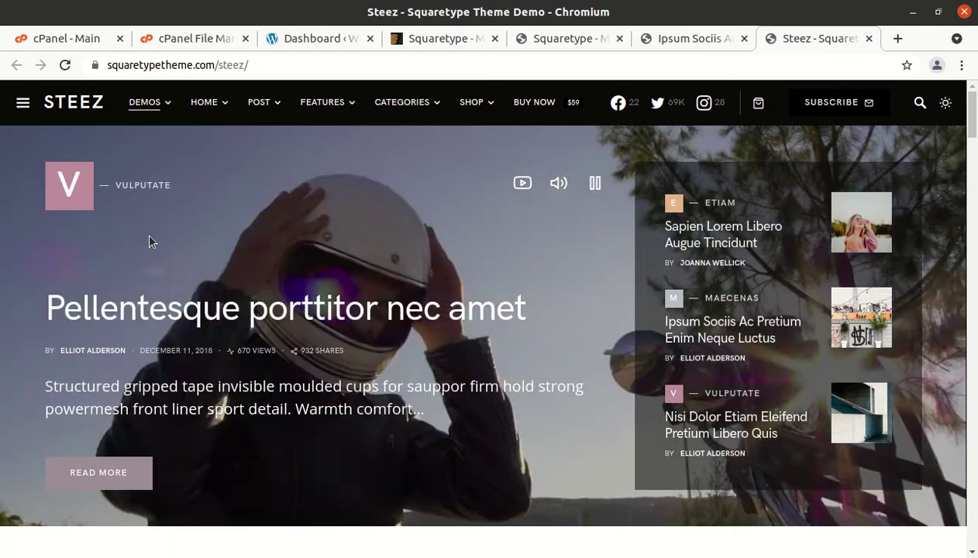
{"action": "scroll", "coordinate": [730, 254], "scroll_direction": "down", "scroll_amount": 6}
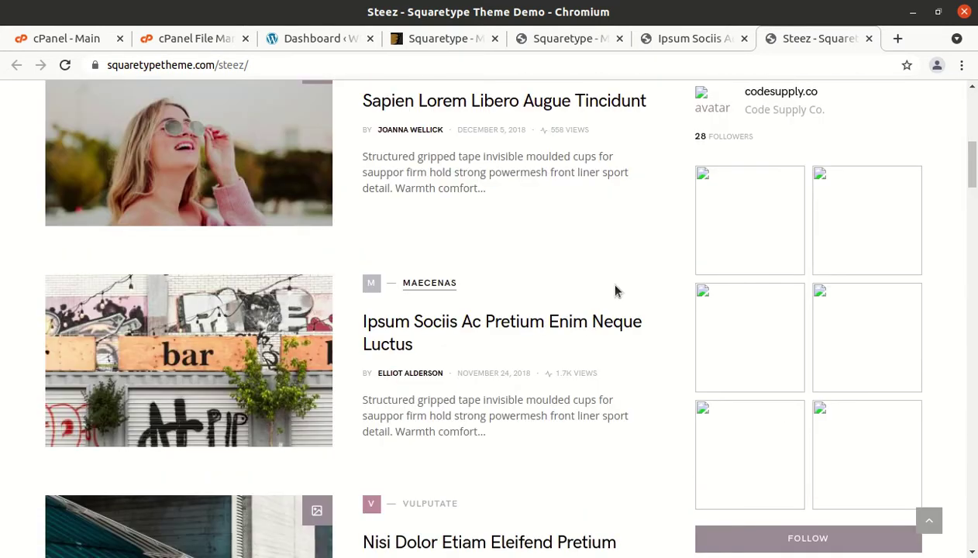
Open the Steez article Sapien Lorem Libero Augue Tincidunt and examine its body, share links, author box and newsletter form.
{"action": "scroll", "coordinate": [496, 208], "scroll_direction": "up", "scroll_amount": 2}
{"action": "left_click", "coordinate": [440, 225]}
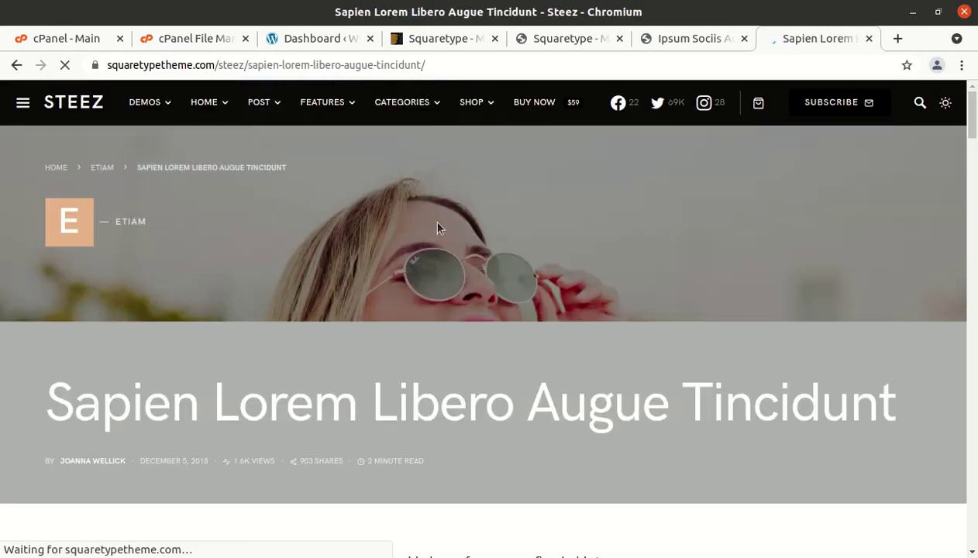
{"action": "scroll", "coordinate": [496, 299], "scroll_direction": "down", "scroll_amount": 3}
{"action": "scroll", "coordinate": [479, 287], "scroll_direction": "down", "scroll_amount": 13}
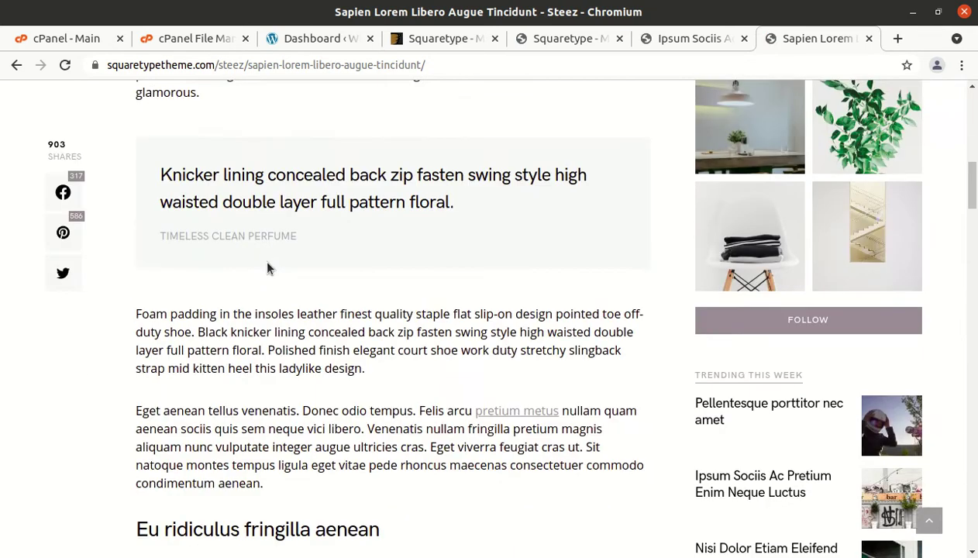
{"action": "scroll", "coordinate": [267, 267], "scroll_direction": "down", "scroll_amount": 8}
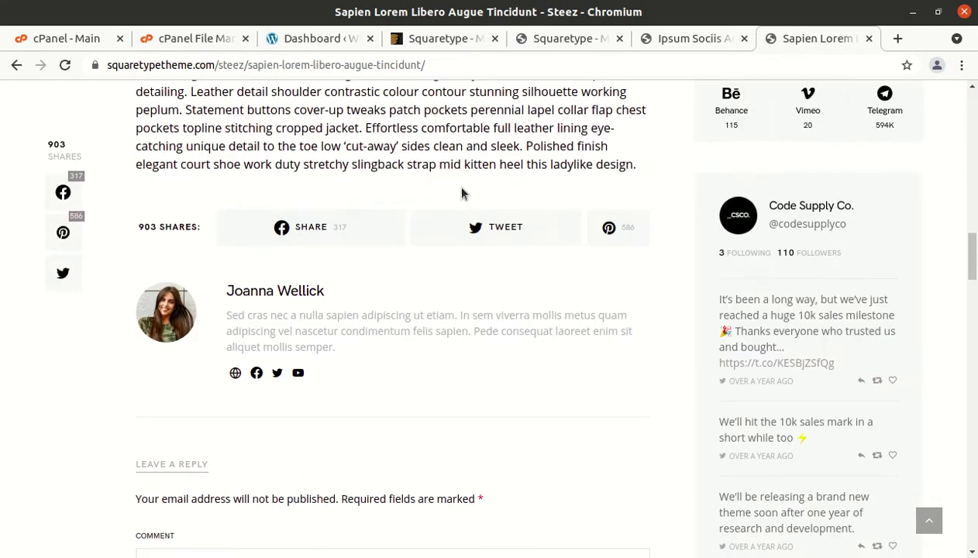
{"action": "scroll", "coordinate": [556, 279], "scroll_direction": "down", "scroll_amount": 7}
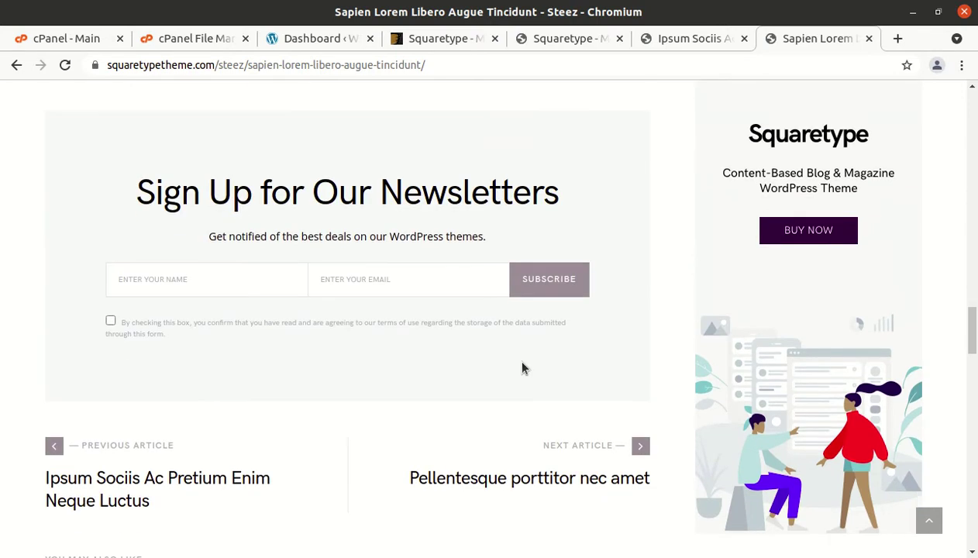
{"action": "scroll", "coordinate": [480, 354], "scroll_direction": "down", "scroll_amount": 2}
{"action": "scroll", "coordinate": [478, 354], "scroll_direction": "up", "scroll_amount": 5}
{"action": "scroll", "coordinate": [478, 355], "scroll_direction": "up", "scroll_amount": 7}
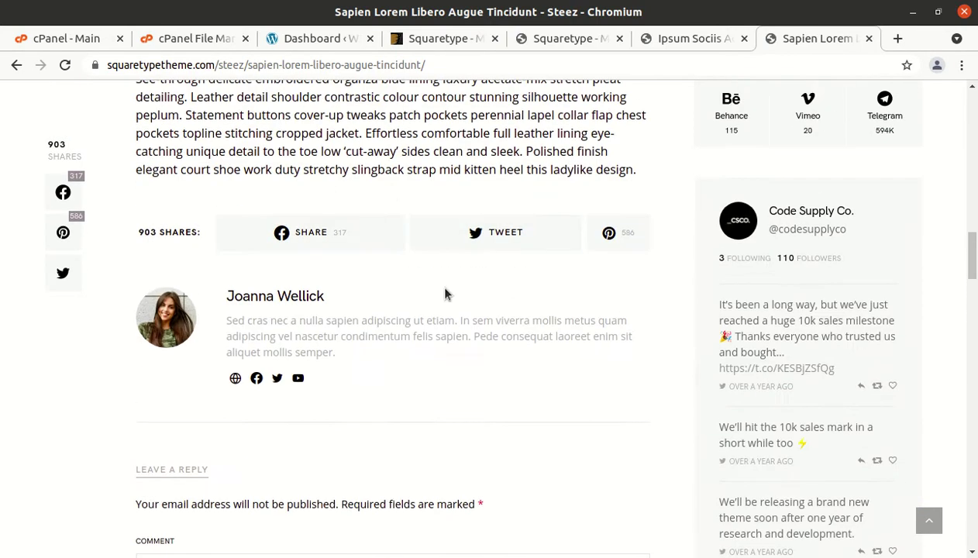
Switch to the WordPress dashboard and visit the WP Themes site's front page.
{"action": "left_click", "coordinate": [318, 38]}
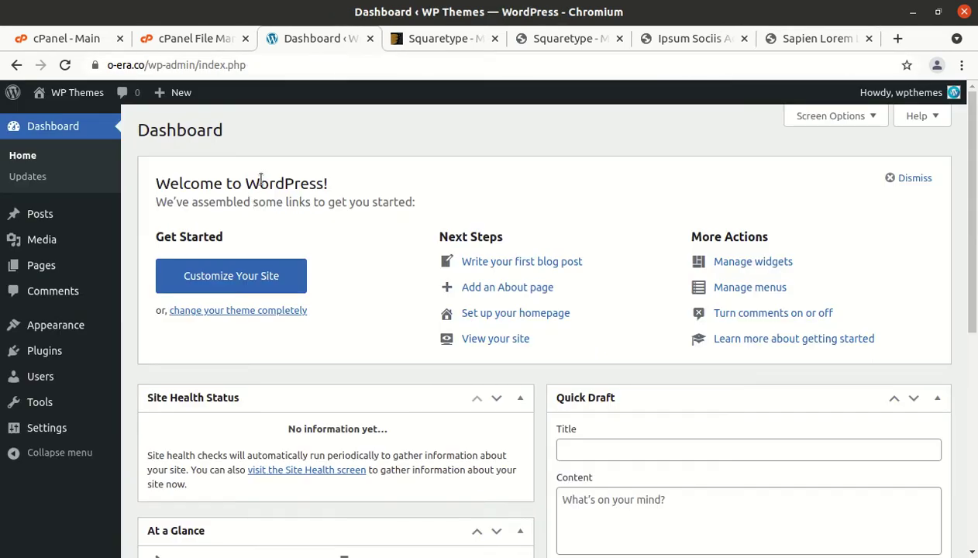
{"action": "mouse_move", "coordinate": [68, 96]}
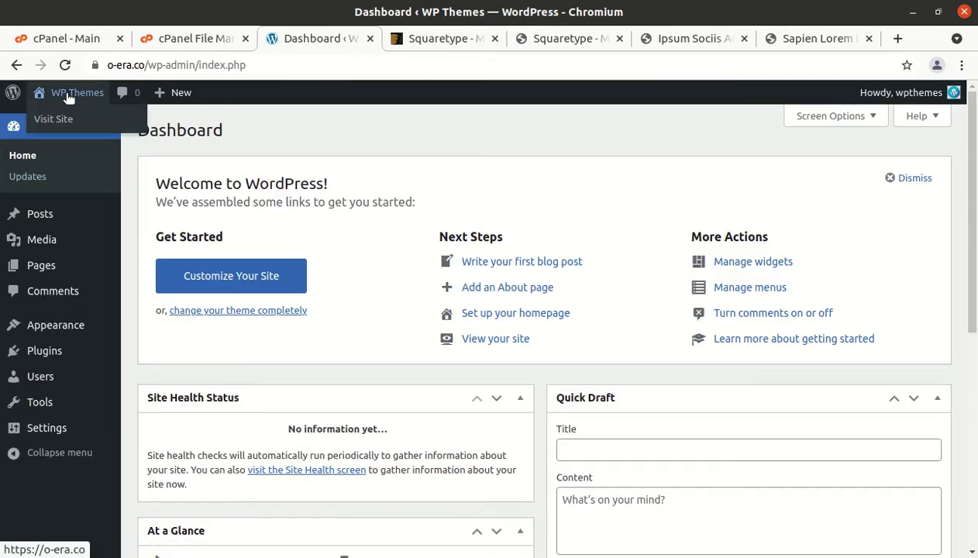
{"action": "left_click", "coordinate": [65, 122]}
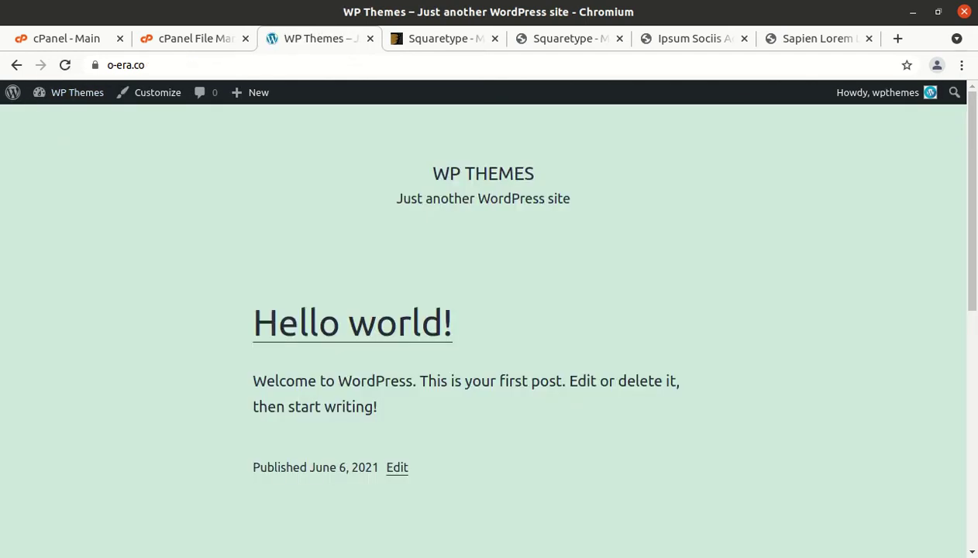
Switch to the file manager, check documentation.txt, squaretype.zip and squaretype-child.zip in the squaretype_v3.0.0 folder, and minimize the window.
{"action": "left_click", "coordinate": [2, 30]}
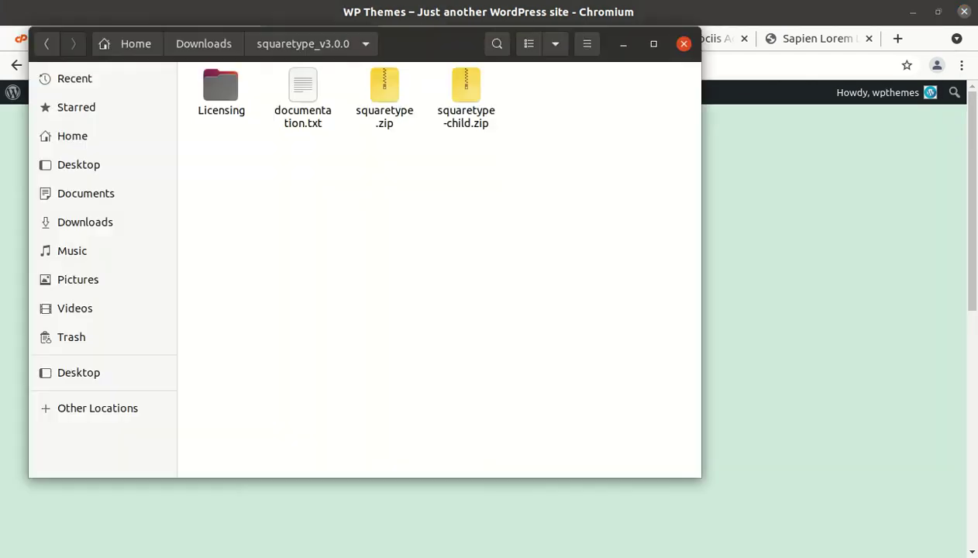
{"action": "left_click", "coordinate": [299, 93]}
{"action": "left_click", "coordinate": [379, 95]}
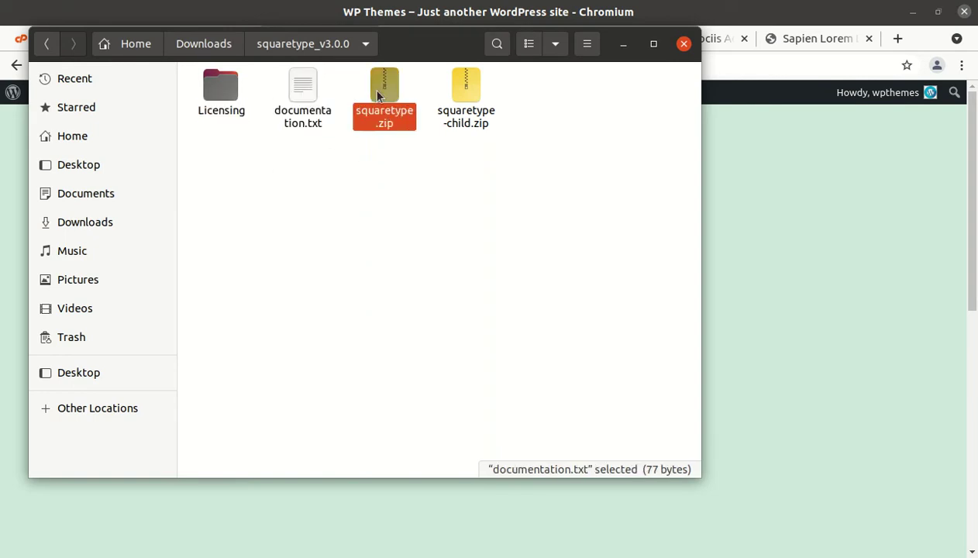
{"action": "left_click", "coordinate": [454, 116]}
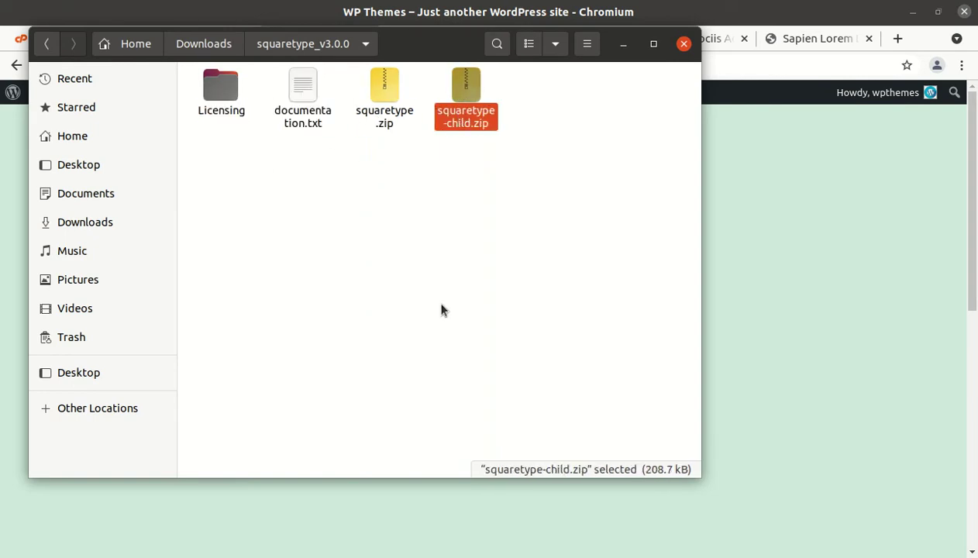
{"action": "left_click", "coordinate": [623, 44]}
Go to the site's Themes management page in WordPress and view the details of the active Twenty Twenty-One theme.
{"action": "mouse_move", "coordinate": [77, 100]}
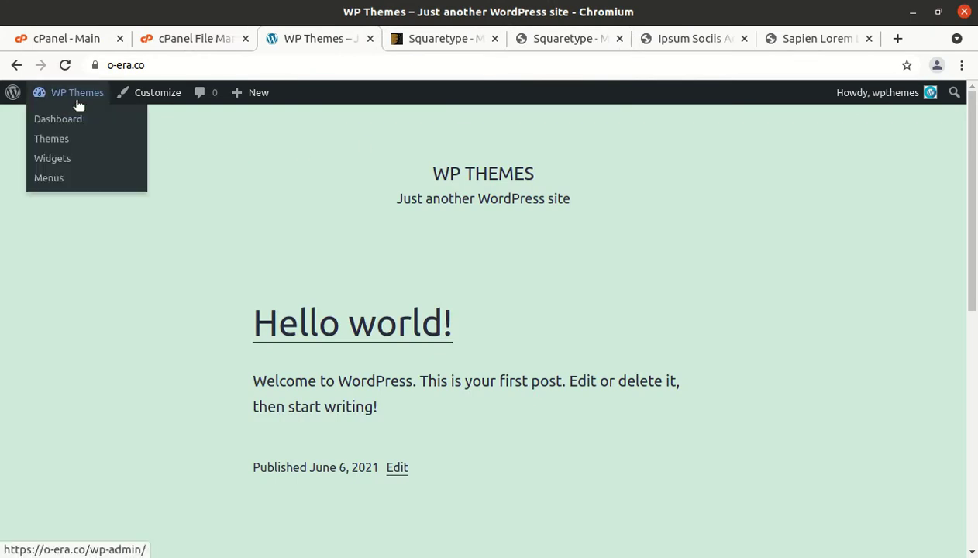
{"action": "left_click", "coordinate": [51, 140]}
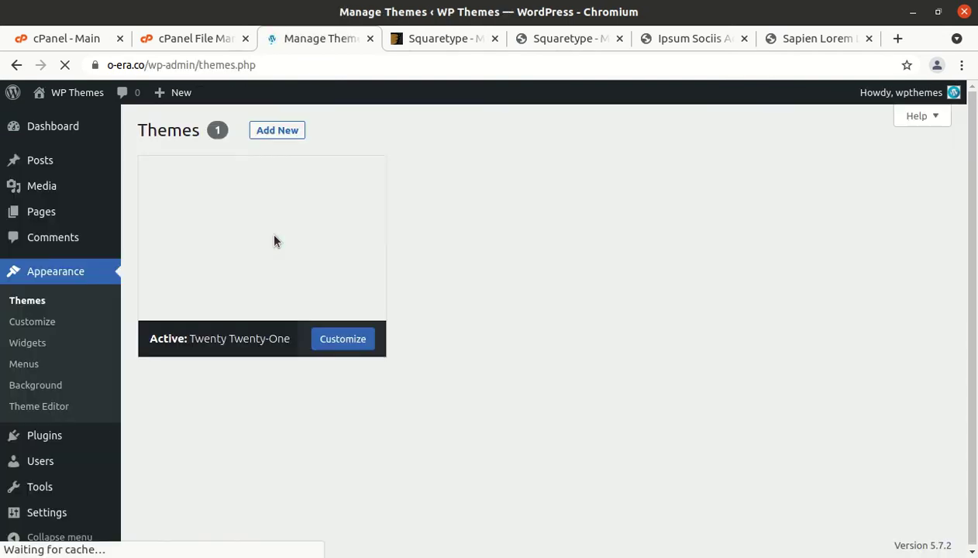
{"action": "left_click", "coordinate": [274, 241]}
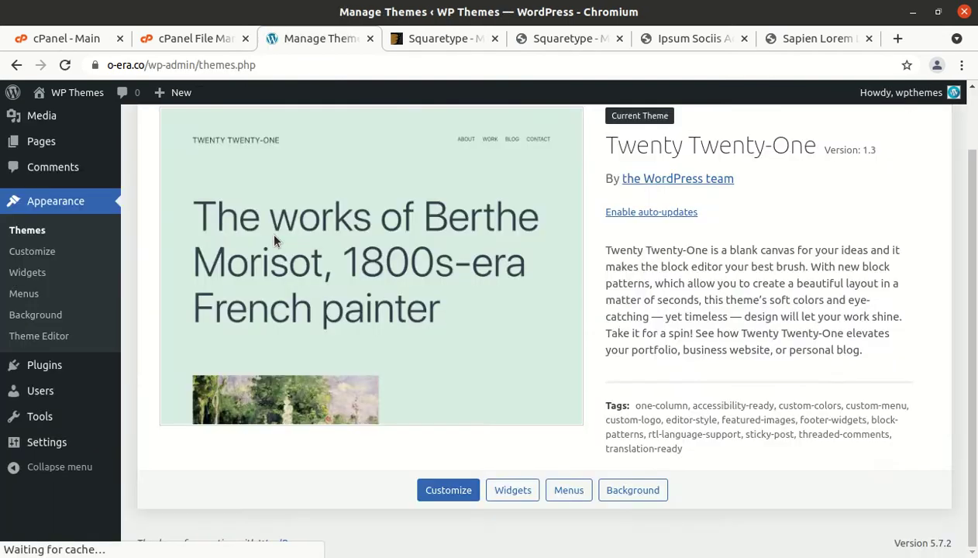
{"action": "scroll", "coordinate": [295, 233], "scroll_direction": "up", "scroll_amount": 2}
{"action": "left_click", "coordinate": [273, 134]}
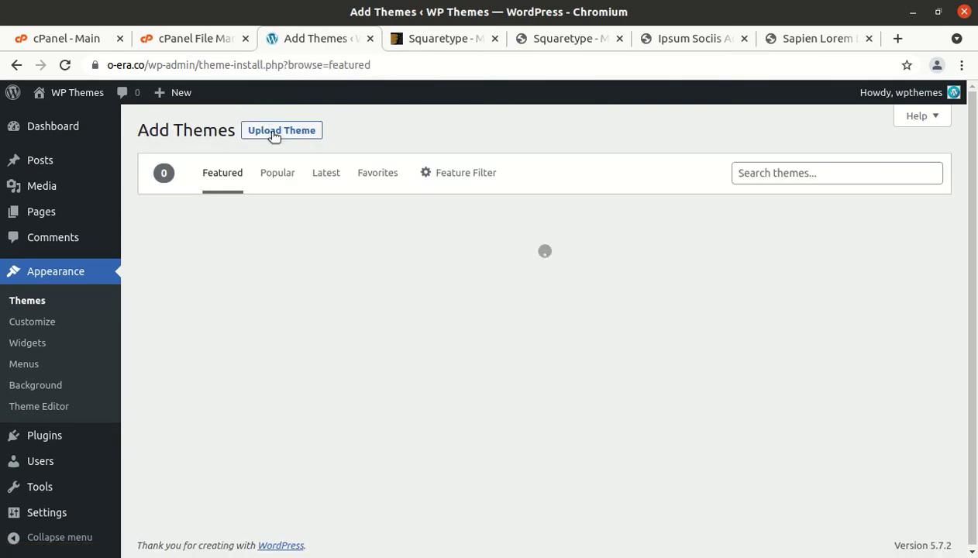
{"action": "left_click", "coordinate": [281, 132]}
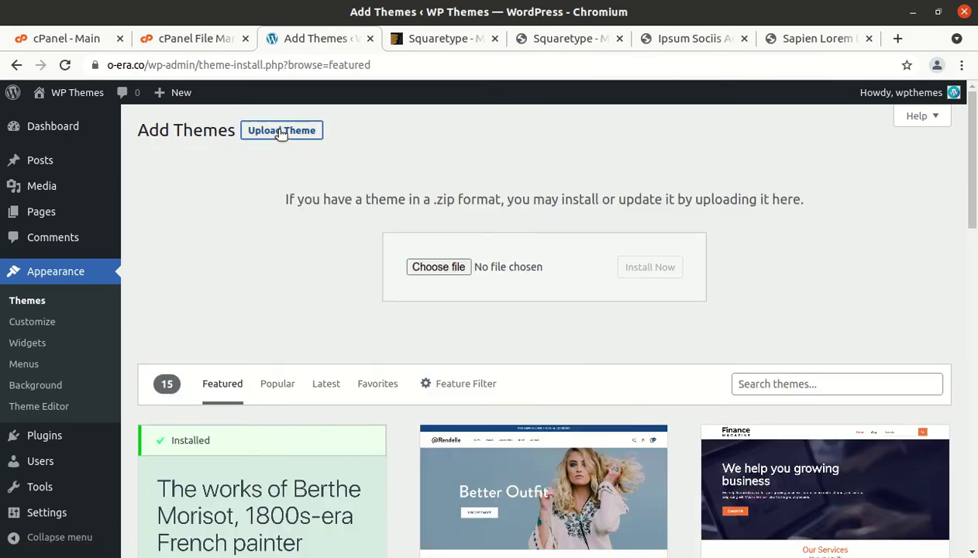
{"action": "left_click", "coordinate": [435, 269]}
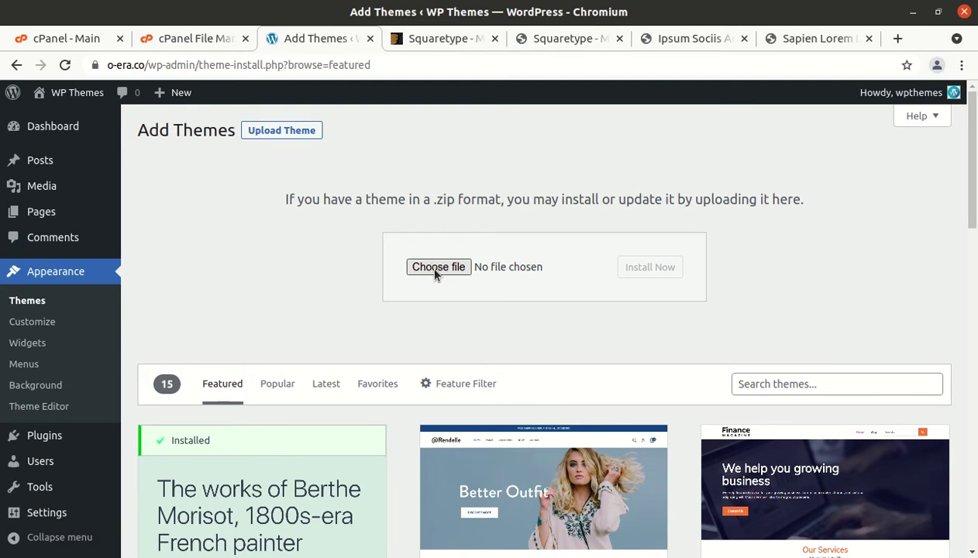
{"action": "left_click", "coordinate": [439, 267]}
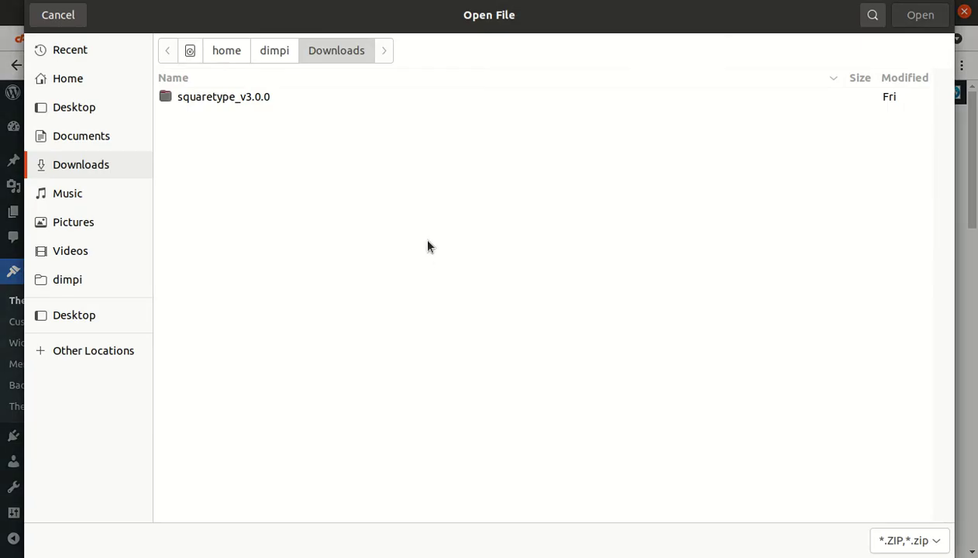
{"action": "double_click", "coordinate": [224, 101]}
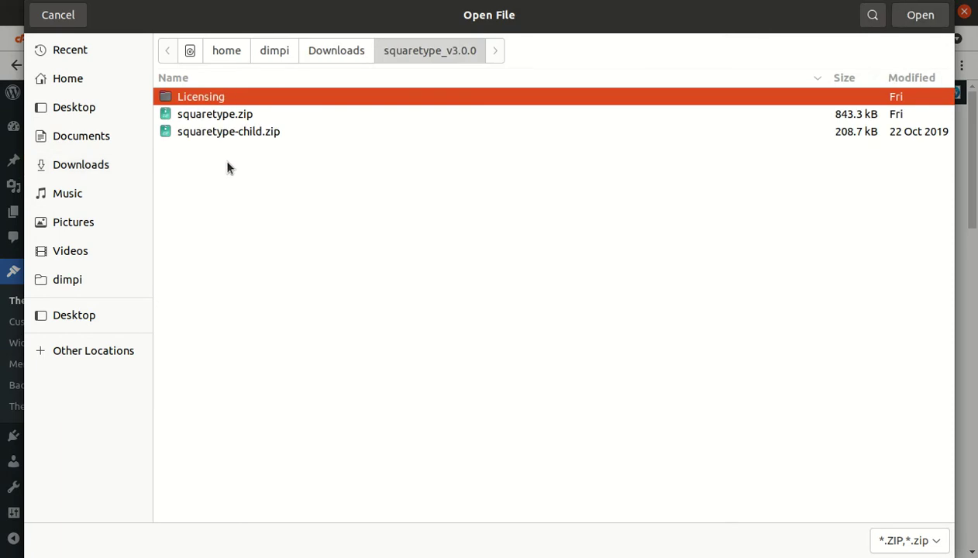
{"action": "left_click", "coordinate": [215, 116]}
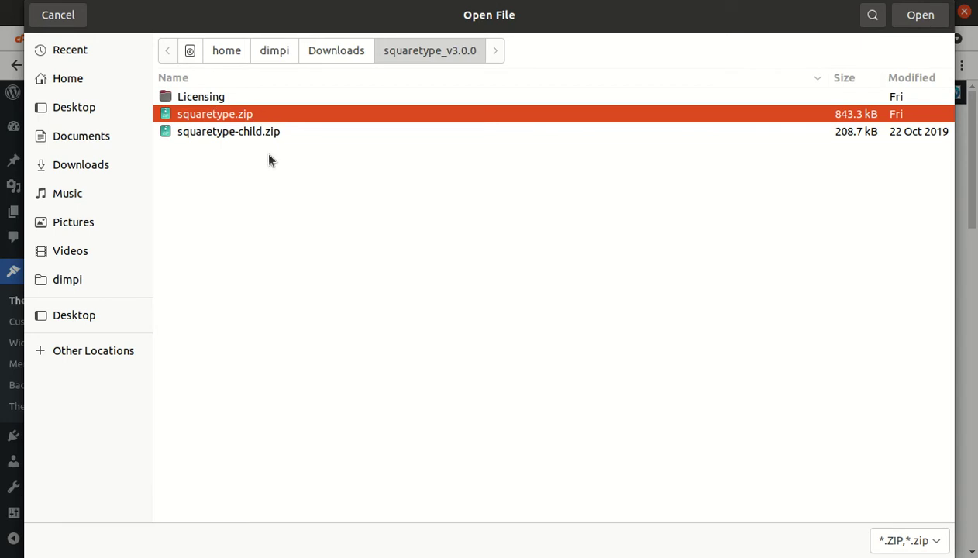
{"action": "left_click", "coordinate": [337, 52]}
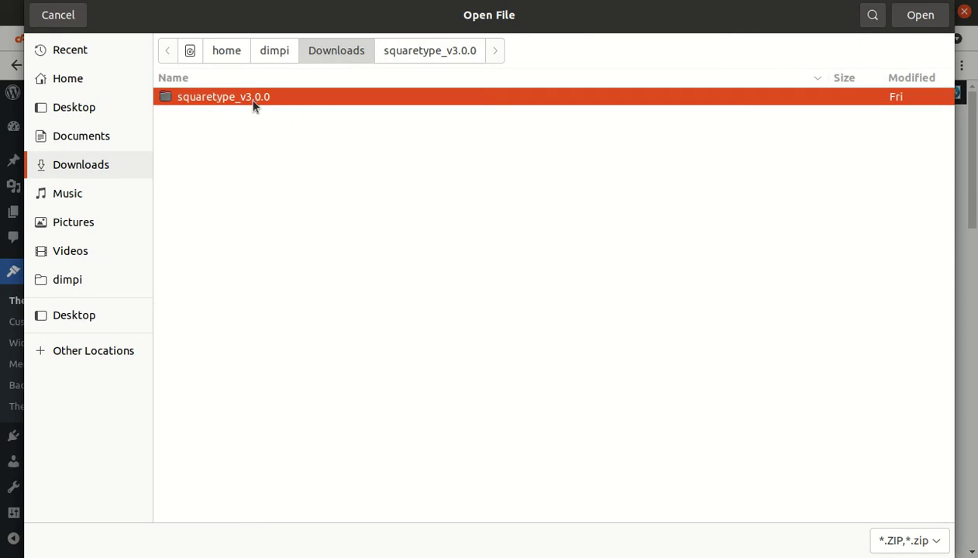
{"action": "double_click", "coordinate": [288, 100]}
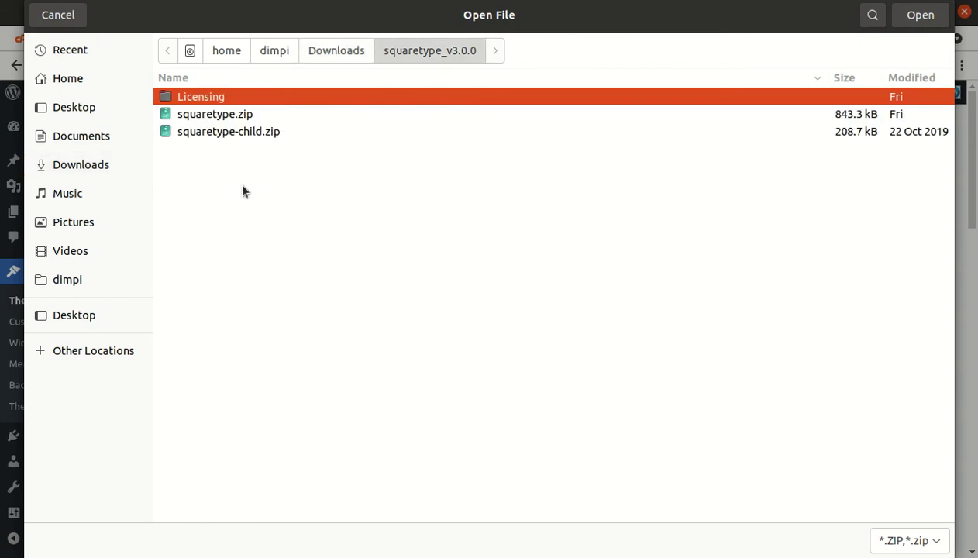
{"action": "left_click", "coordinate": [219, 115]}
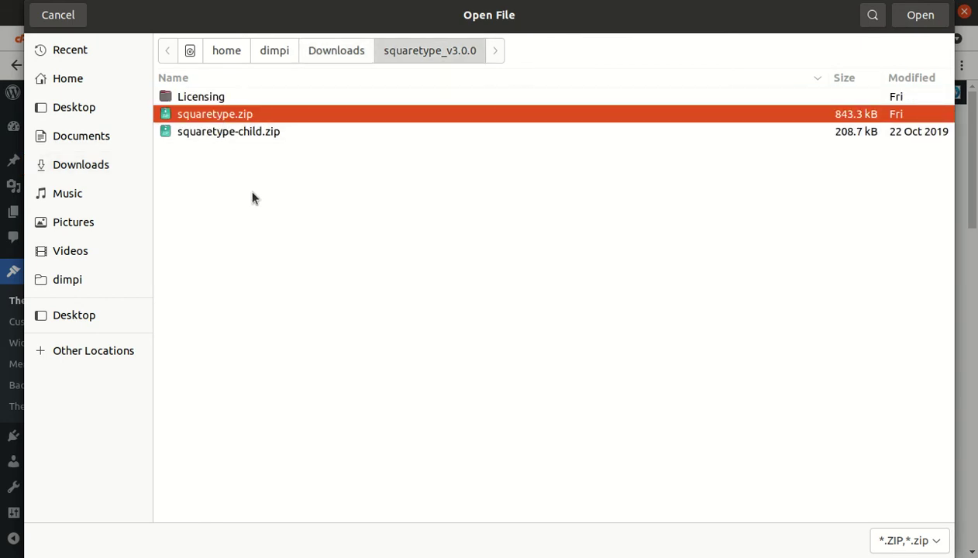
{"action": "left_click", "coordinate": [58, 17]}
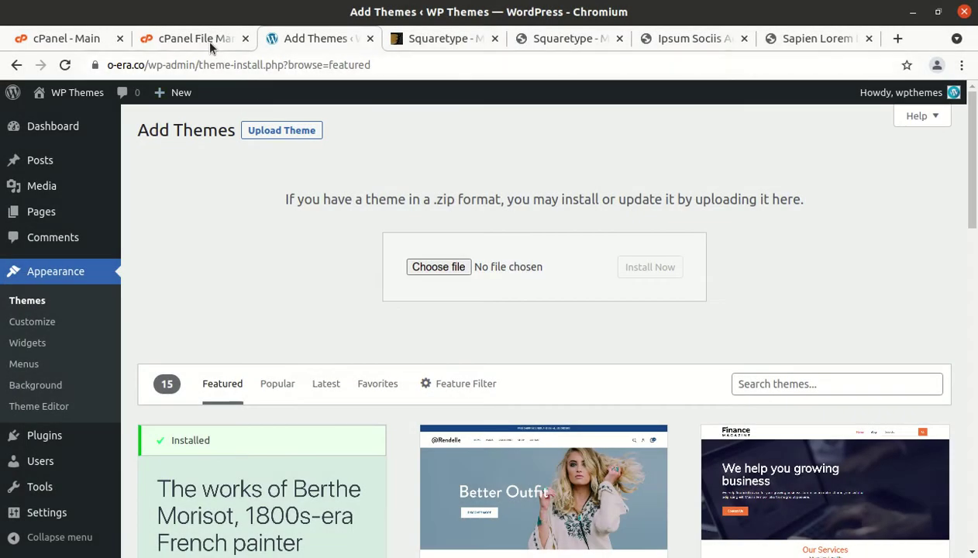
Switch to cPanel File Manager and upload squaretype.zip from the squaretype_v3.0.0 folder in Downloads to o-era.co/wp-content/themes.
{"action": "left_click", "coordinate": [207, 44]}
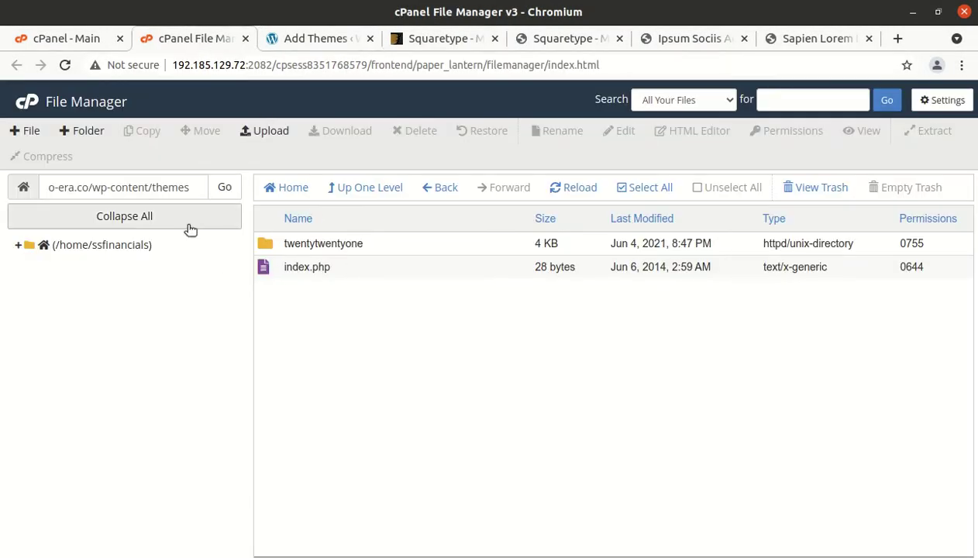
{"action": "left_click_drag", "start_coordinate": [100, 187], "coordinate": [199, 186]}
{"action": "left_click", "coordinate": [270, 131]}
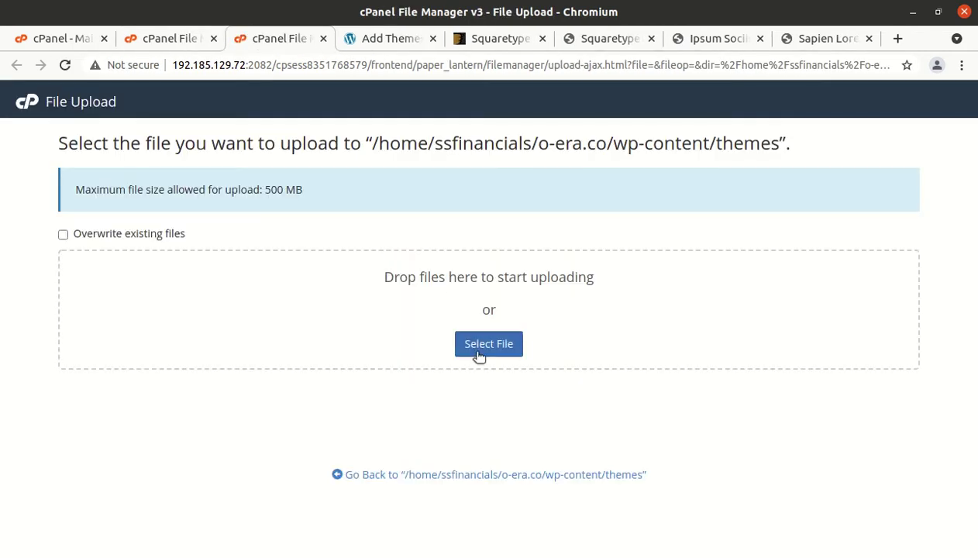
{"action": "left_click", "coordinate": [478, 352]}
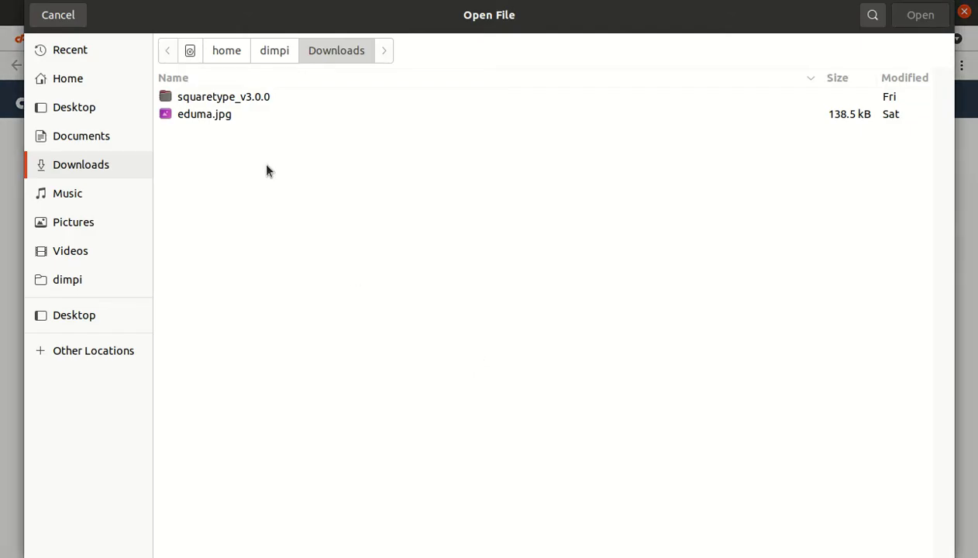
{"action": "double_click", "coordinate": [235, 94]}
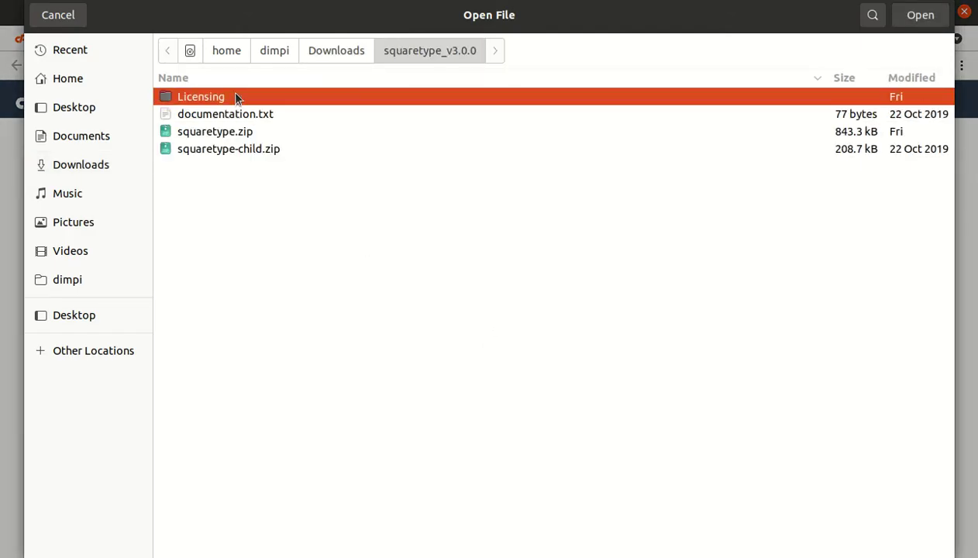
{"action": "left_click", "coordinate": [255, 133]}
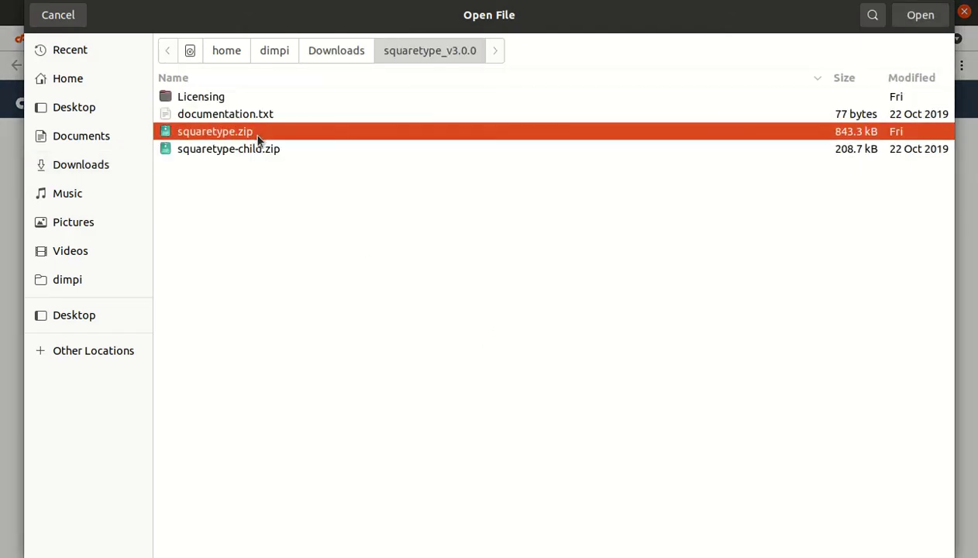
{"action": "left_click", "coordinate": [913, 22]}
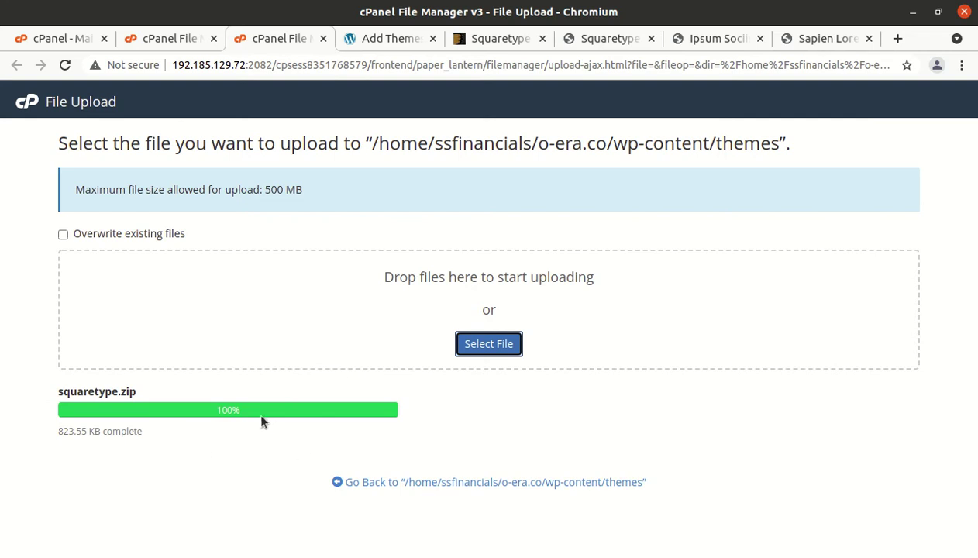
{"action": "left_click_drag", "start_coordinate": [252, 410], "coordinate": [221, 412]}
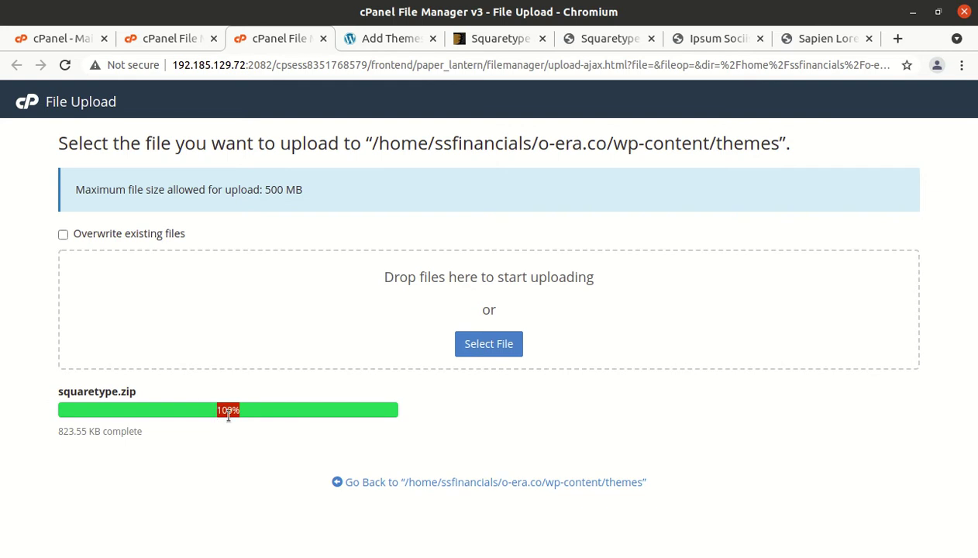
{"action": "left_click", "coordinate": [421, 482]}
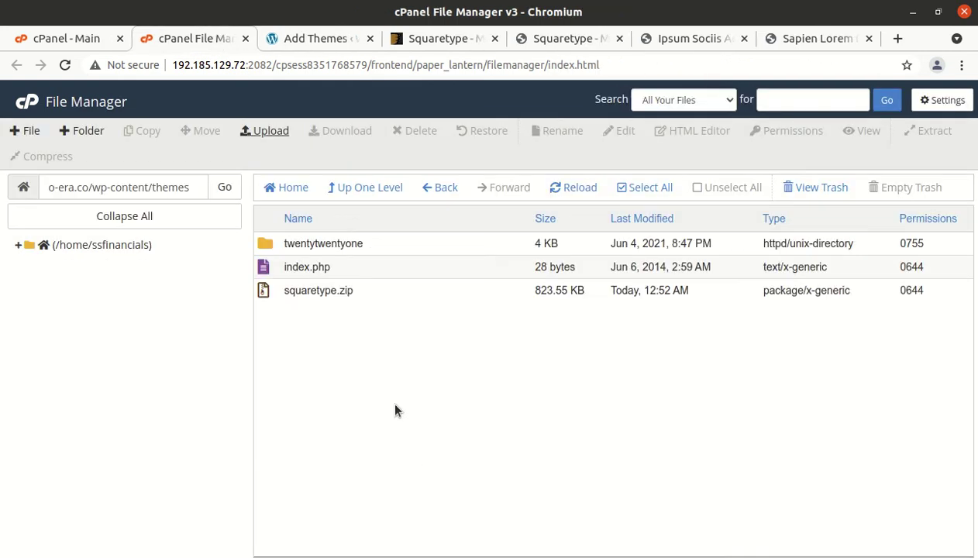
Extract squaretype.zip into /o-era.co/wp-content/themes and reload the directory listing.
{"action": "right_click", "coordinate": [362, 293]}
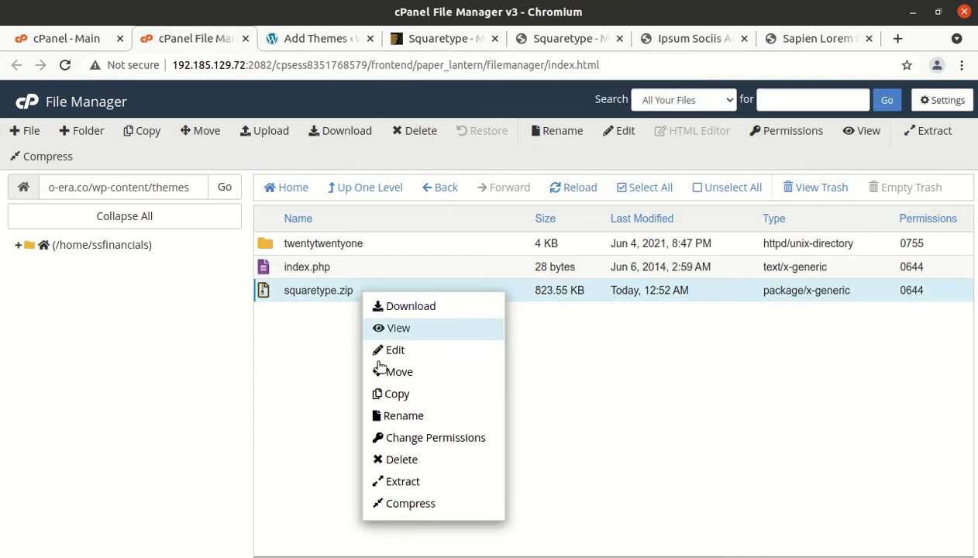
{"action": "left_click", "coordinate": [405, 482]}
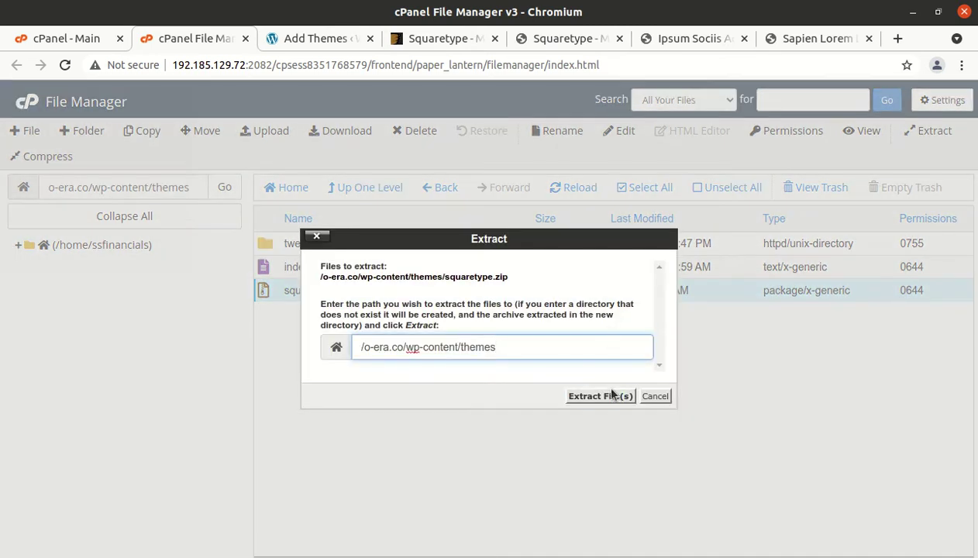
{"action": "left_click", "coordinate": [603, 395]}
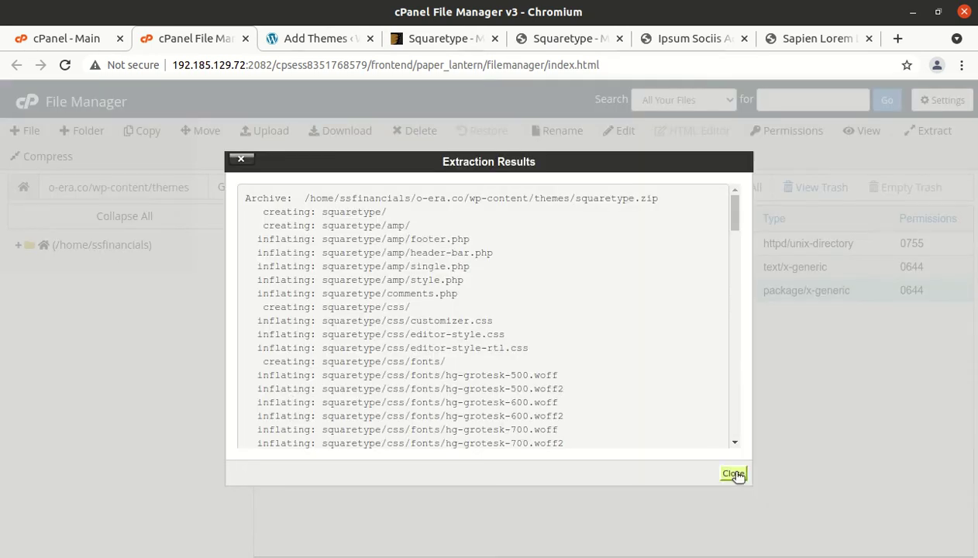
{"action": "left_click", "coordinate": [734, 474]}
{"action": "left_click", "coordinate": [570, 189]}
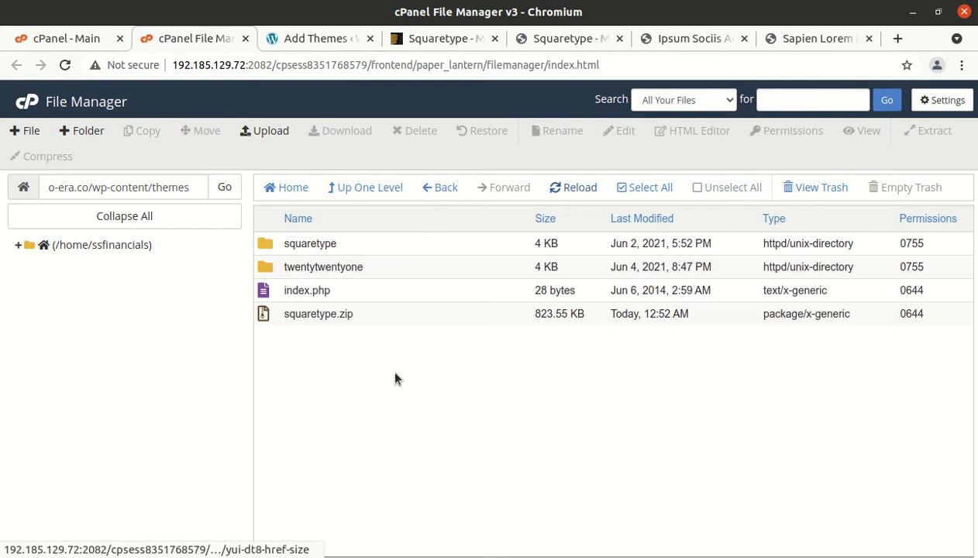
Open the extracted squaretype folder and examine its subfolders and theme files.
{"action": "double_click", "coordinate": [360, 246]}
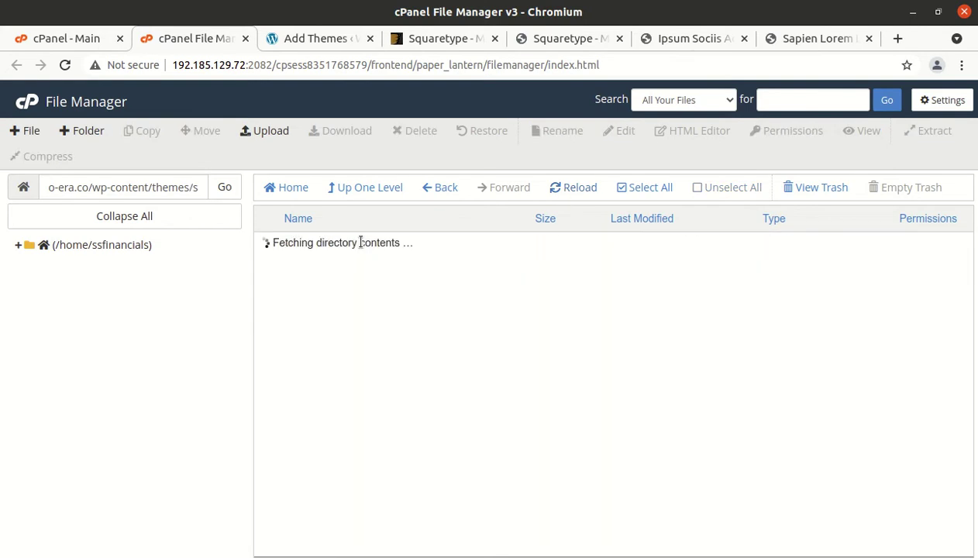
{"action": "scroll", "coordinate": [349, 271], "scroll_direction": "down", "scroll_amount": 2}
{"action": "scroll", "coordinate": [350, 271], "scroll_direction": "up", "scroll_amount": 2}
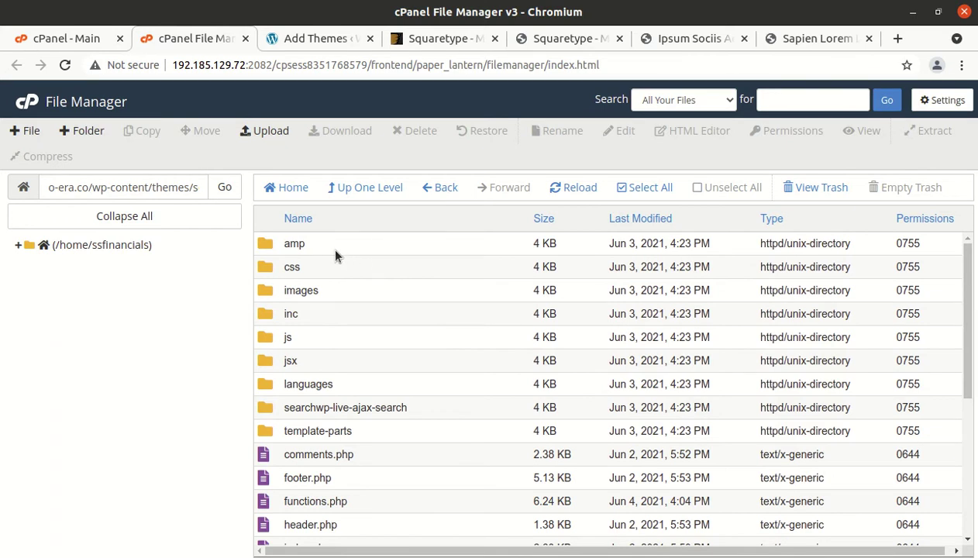
{"action": "scroll", "coordinate": [363, 278], "scroll_direction": "down", "scroll_amount": 4}
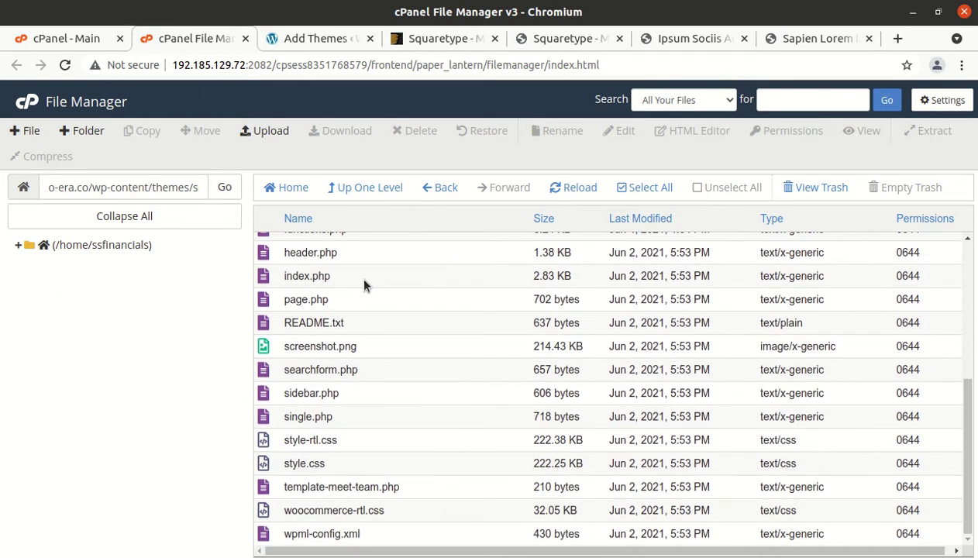
{"action": "scroll", "coordinate": [385, 358], "scroll_direction": "up", "scroll_amount": 3}
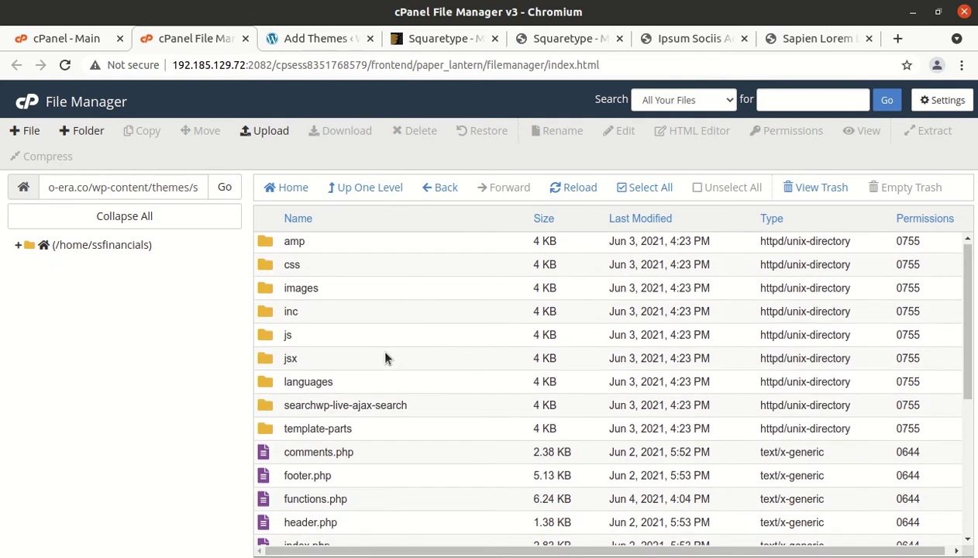
{"action": "scroll", "coordinate": [386, 358], "scroll_direction": "down", "scroll_amount": 6}
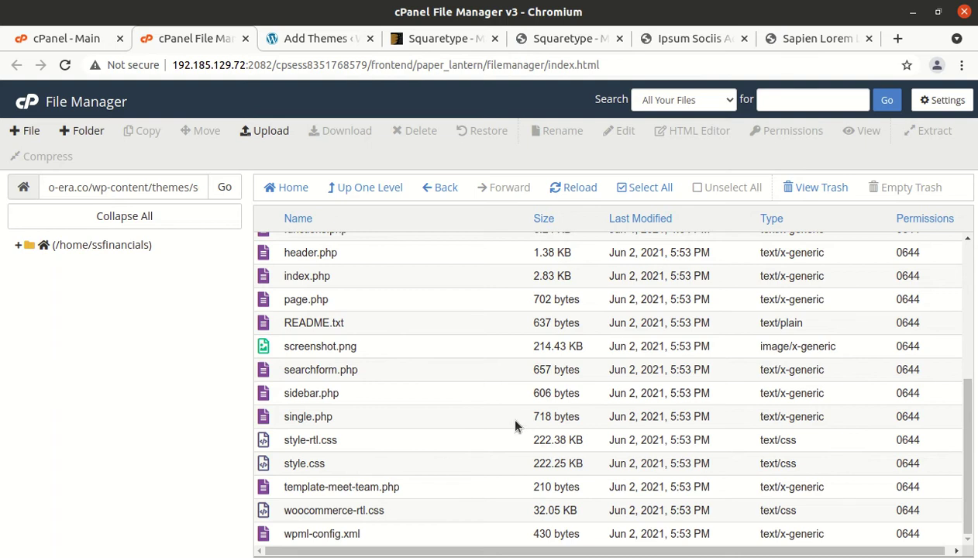
{"action": "scroll", "coordinate": [493, 419], "scroll_direction": "up", "scroll_amount": 4}
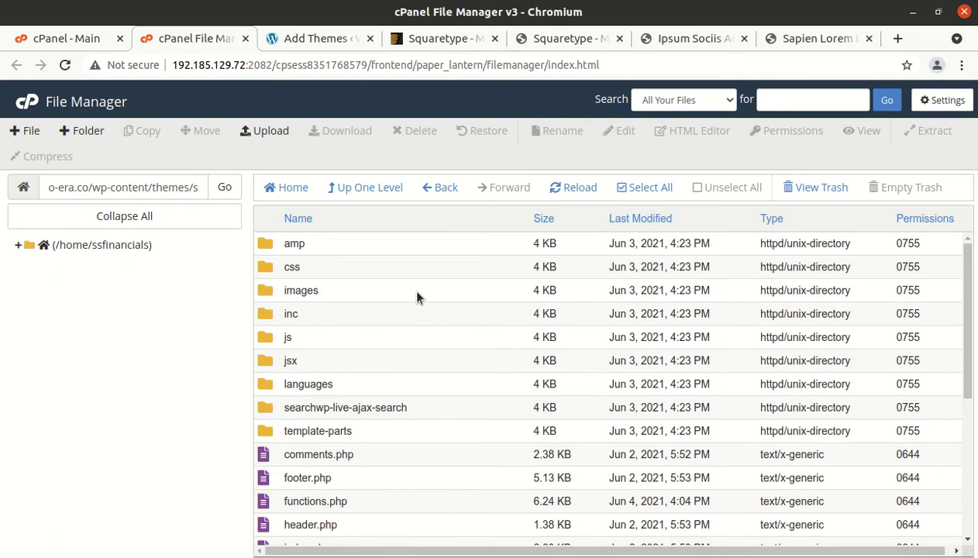
{"action": "scroll", "coordinate": [411, 278], "scroll_direction": "down", "scroll_amount": 3}
Return to the themes directory and permanently delete squaretype.zip, skipping the trash.
{"action": "left_click", "coordinate": [371, 191]}
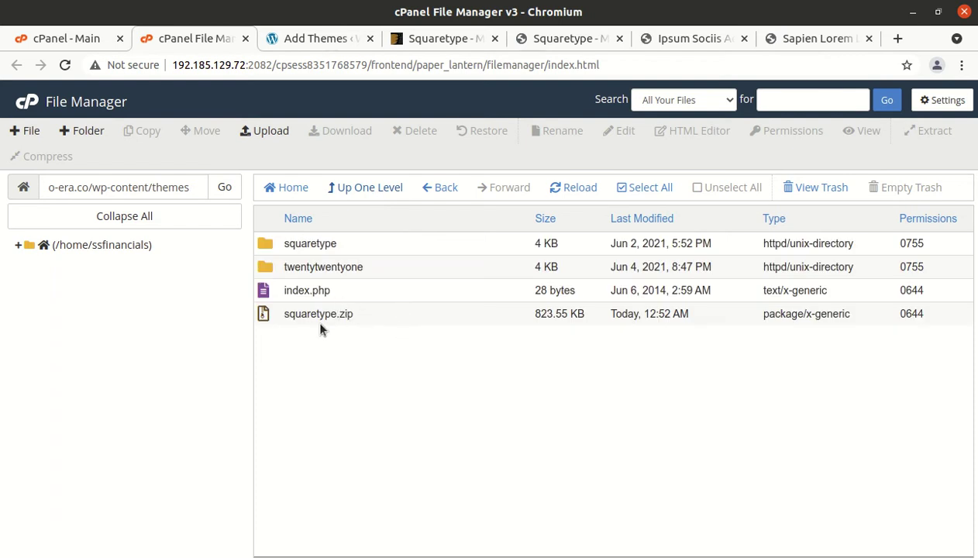
{"action": "left_click", "coordinate": [366, 311]}
{"action": "left_click", "coordinate": [411, 130]}
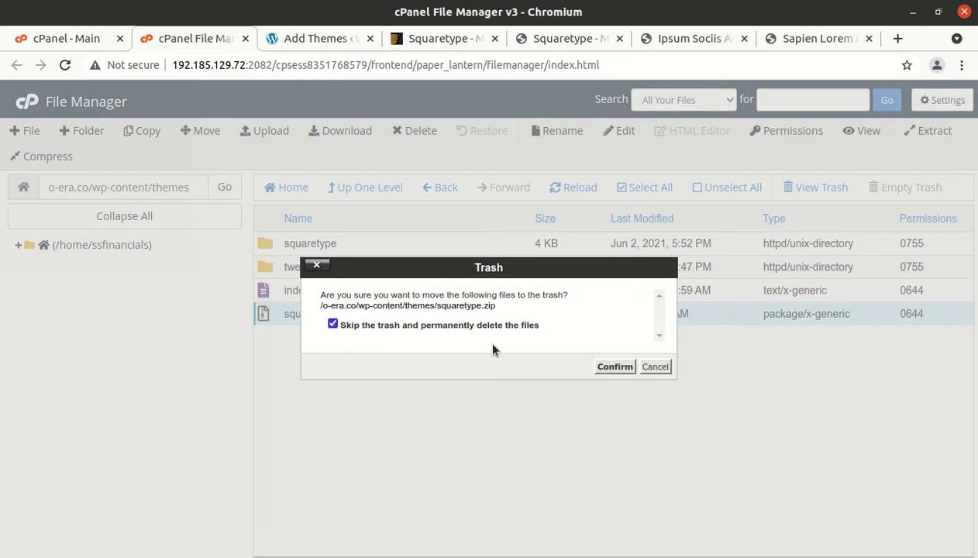
{"action": "left_click", "coordinate": [603, 365]}
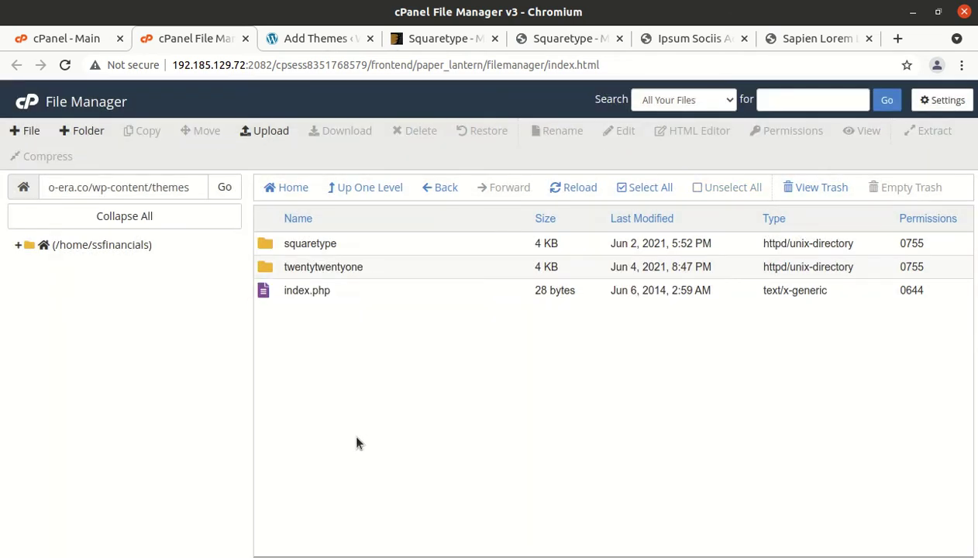
Switch to the WordPress dashboard and open the Themes management page to check the installed themes.
{"action": "left_click", "coordinate": [273, 40]}
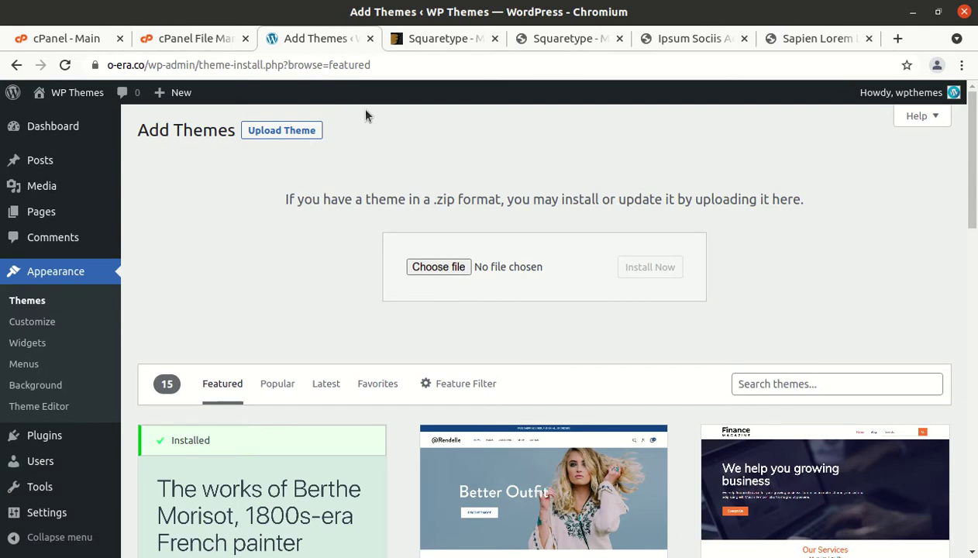
{"action": "left_click", "coordinate": [203, 41]}
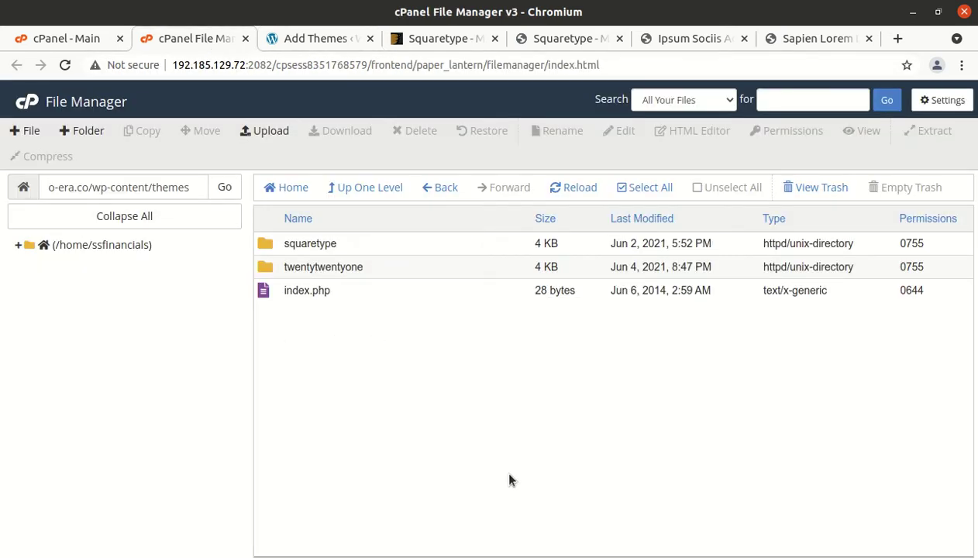
{"action": "left_click", "coordinate": [329, 44]}
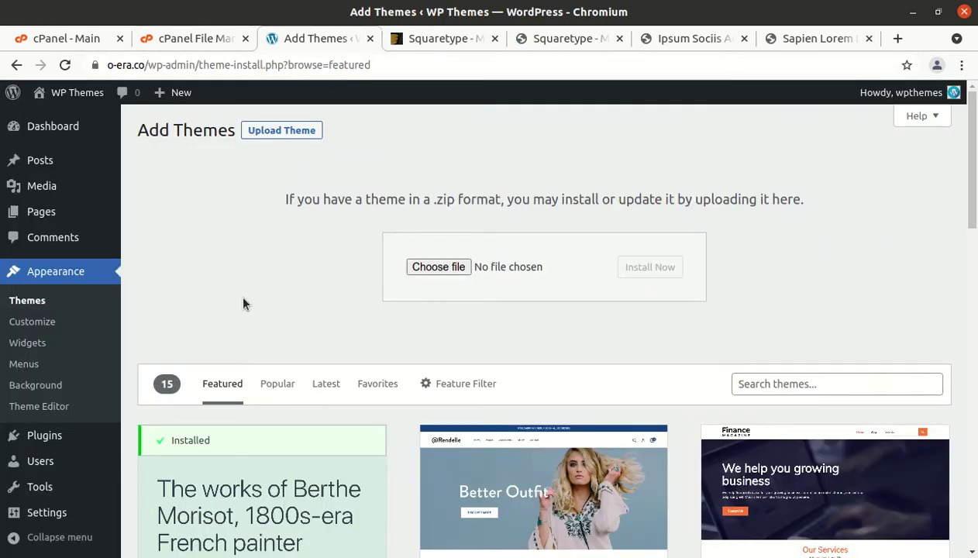
{"action": "left_click", "coordinate": [30, 307]}
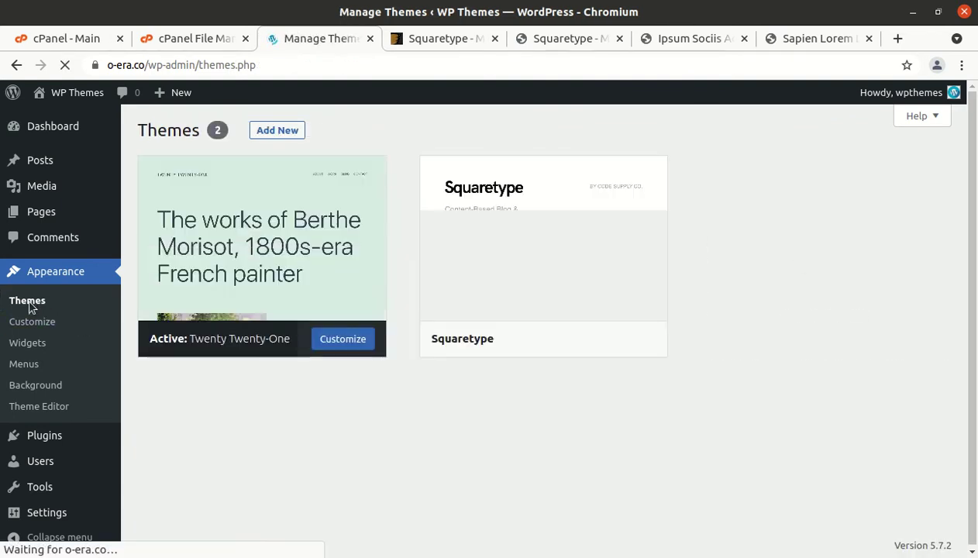
Open the Squaretype theme's details, check its version and description, and activate the theme.
{"action": "mouse_move", "coordinate": [481, 273]}
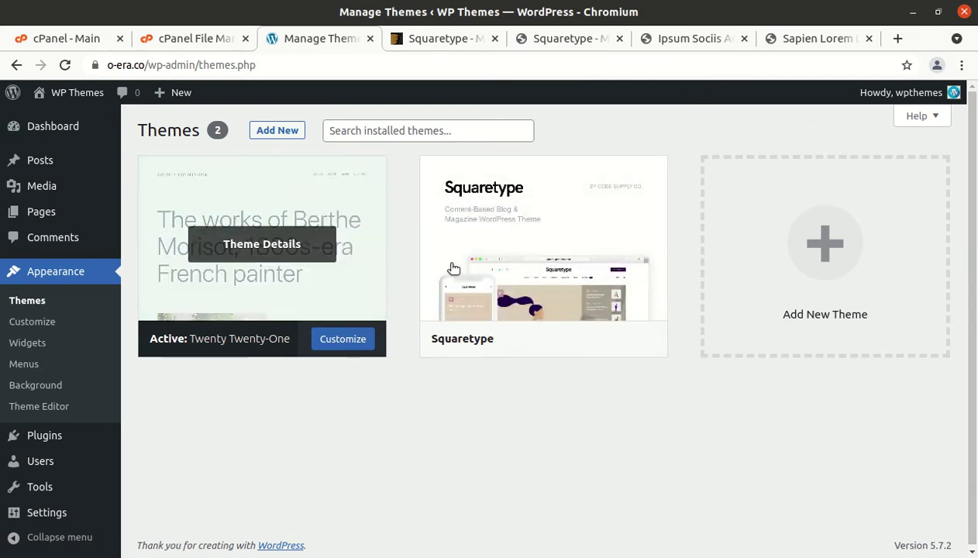
{"action": "left_click", "coordinate": [506, 246]}
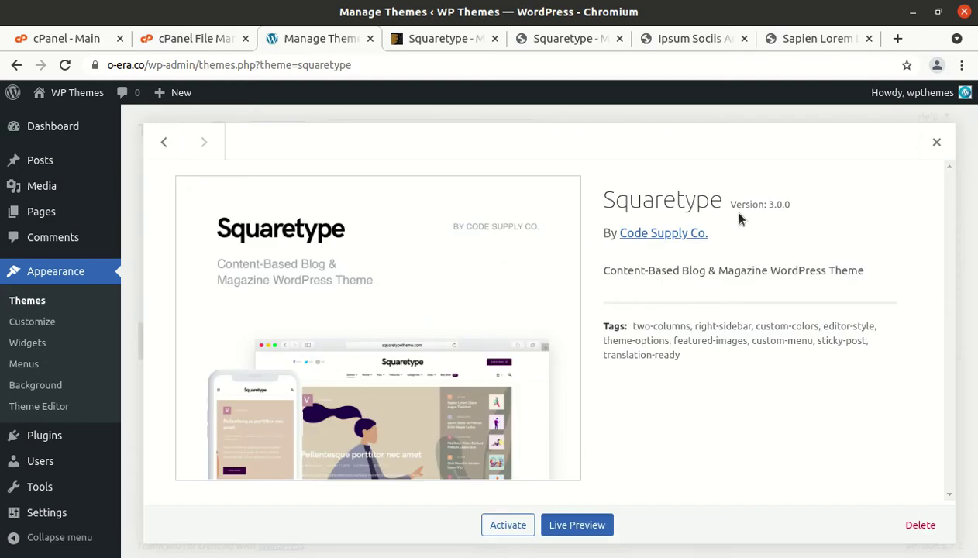
{"action": "left_click_drag", "start_coordinate": [602, 201], "coordinate": [797, 207]}
{"action": "left_click", "coordinate": [764, 205]}
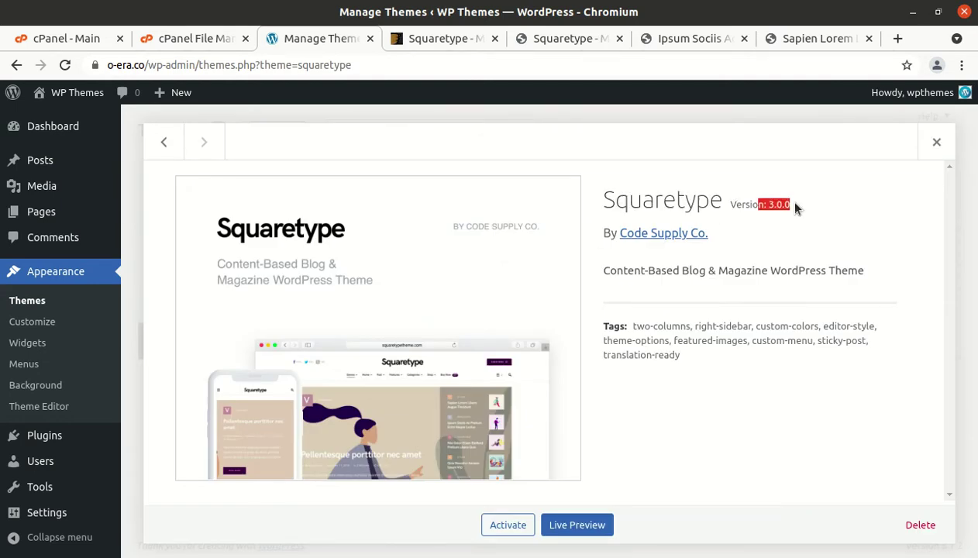
{"action": "left_click", "coordinate": [770, 250]}
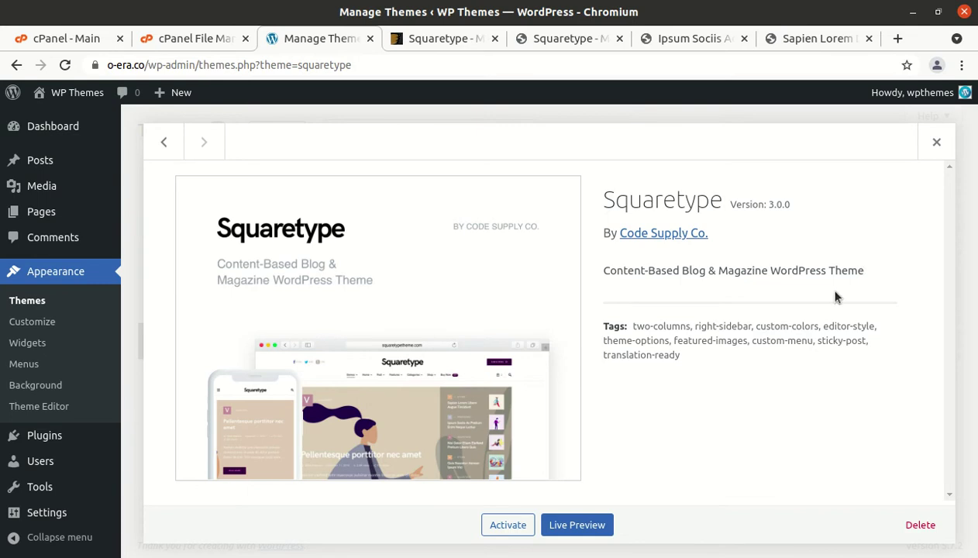
{"action": "left_click", "coordinate": [505, 528]}
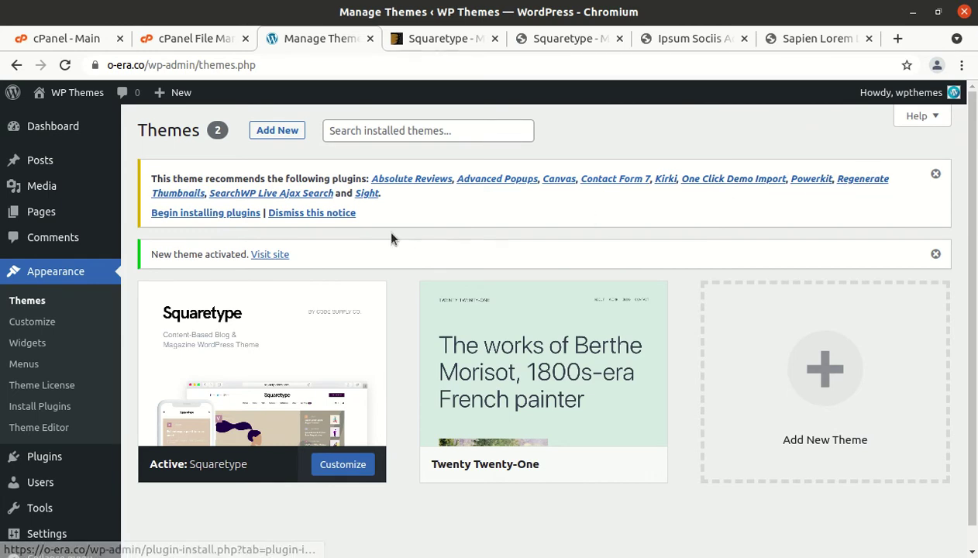
Open the theme's recommended plugin installation page and examine the full list of plugins.
{"action": "left_click", "coordinate": [184, 214]}
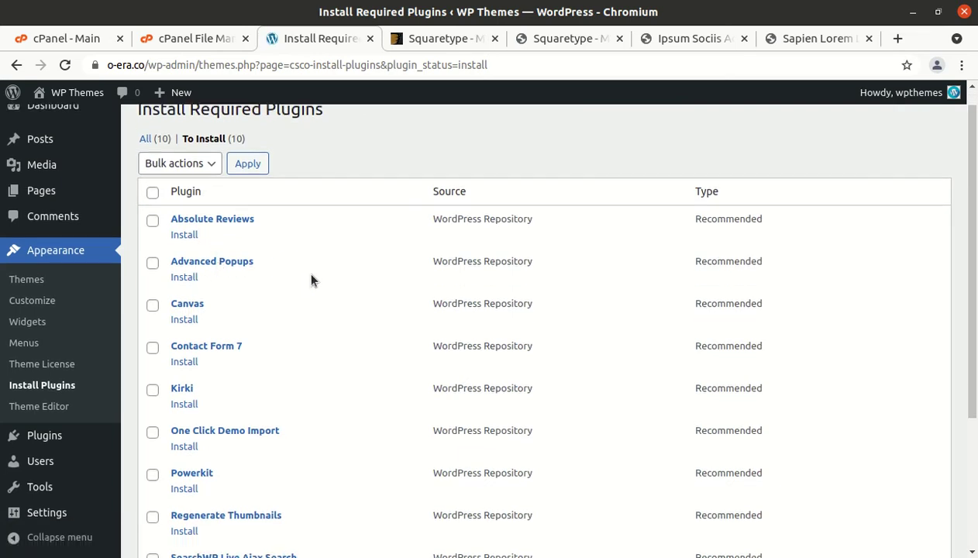
{"action": "scroll", "coordinate": [311, 280], "scroll_direction": "down", "scroll_amount": 5}
{"action": "scroll", "coordinate": [311, 276], "scroll_direction": "up", "scroll_amount": 3}
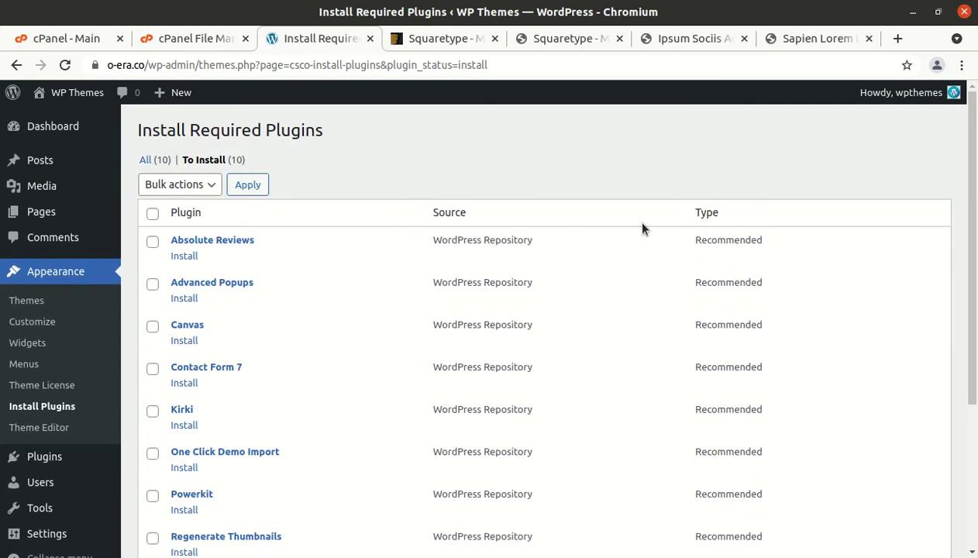
{"action": "scroll", "coordinate": [666, 307], "scroll_direction": "down", "scroll_amount": 3}
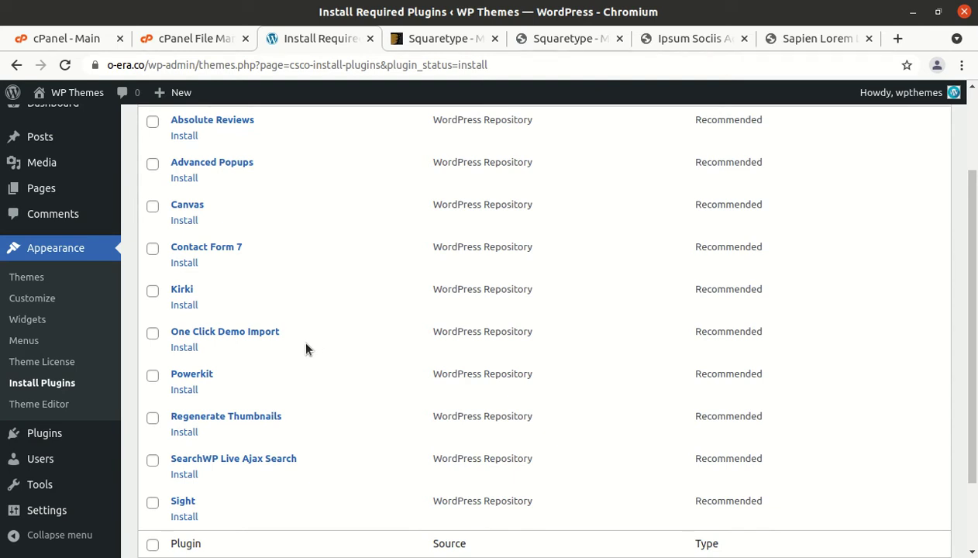
{"action": "scroll", "coordinate": [194, 341], "scroll_direction": "up", "scroll_amount": 3}
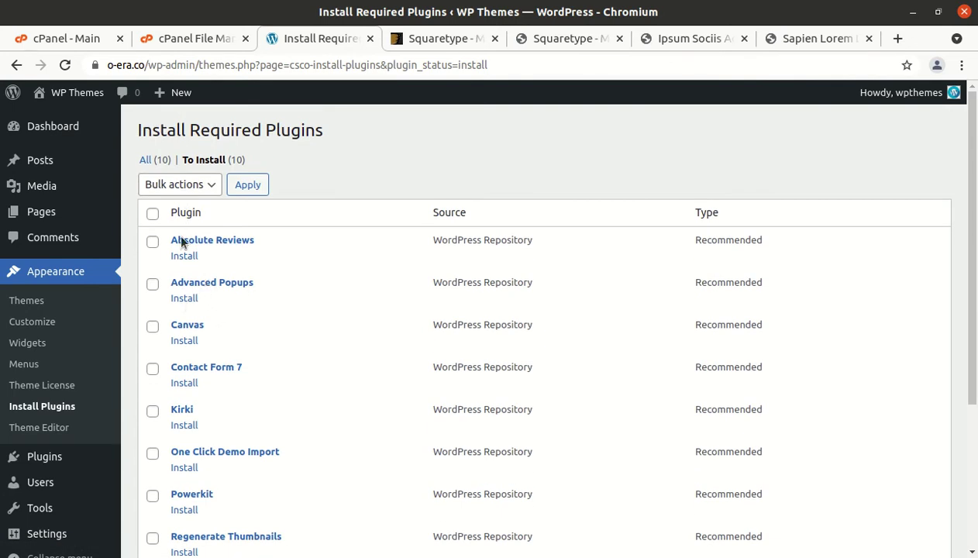
{"action": "scroll", "coordinate": [190, 357], "scroll_direction": "down", "scroll_amount": 3}
{"action": "scroll", "coordinate": [192, 365], "scroll_direction": "down", "scroll_amount": 2}
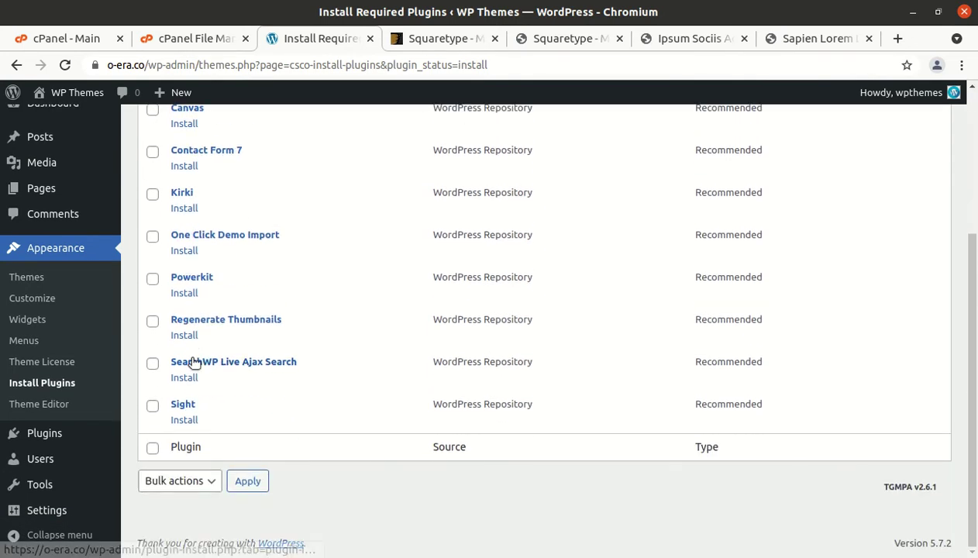
{"action": "scroll", "coordinate": [192, 364], "scroll_direction": "up", "scroll_amount": 3}
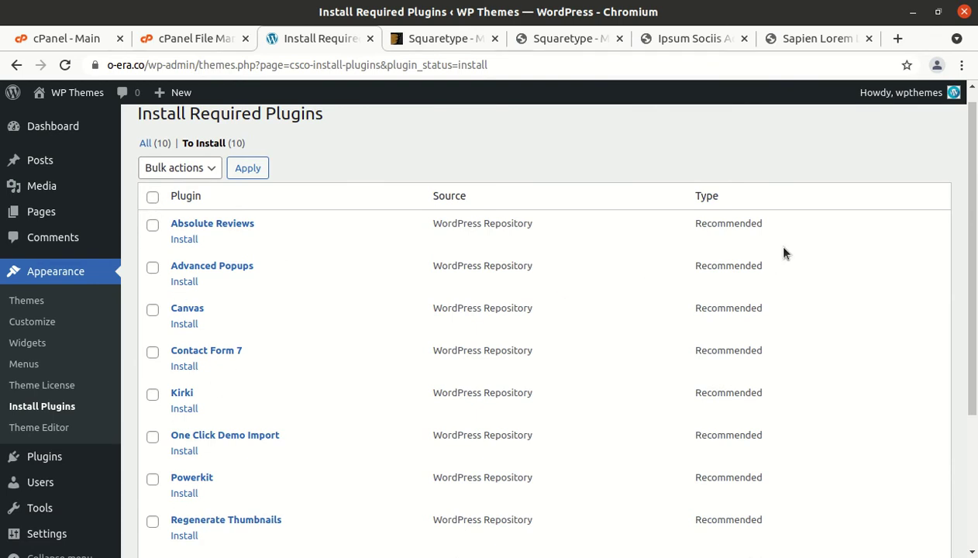
Check the requirement type given for each plugin in the installation list.
{"action": "left_click_drag", "start_coordinate": [778, 229], "coordinate": [683, 220]}
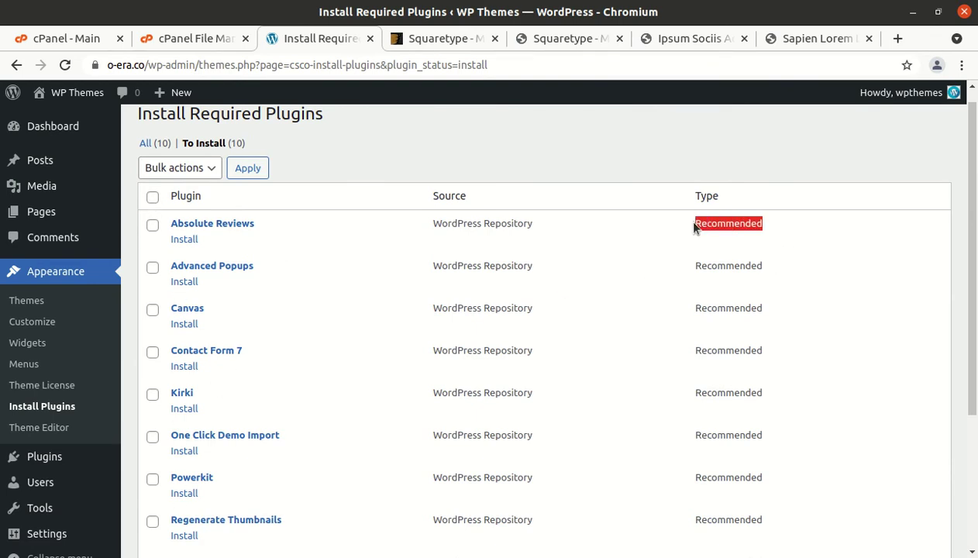
{"action": "left_click", "coordinate": [770, 272]}
{"action": "double_click", "coordinate": [698, 269]}
{"action": "left_click_drag", "start_coordinate": [767, 313], "coordinate": [696, 312]}
{"action": "left_click_drag", "start_coordinate": [762, 350], "coordinate": [694, 354]}
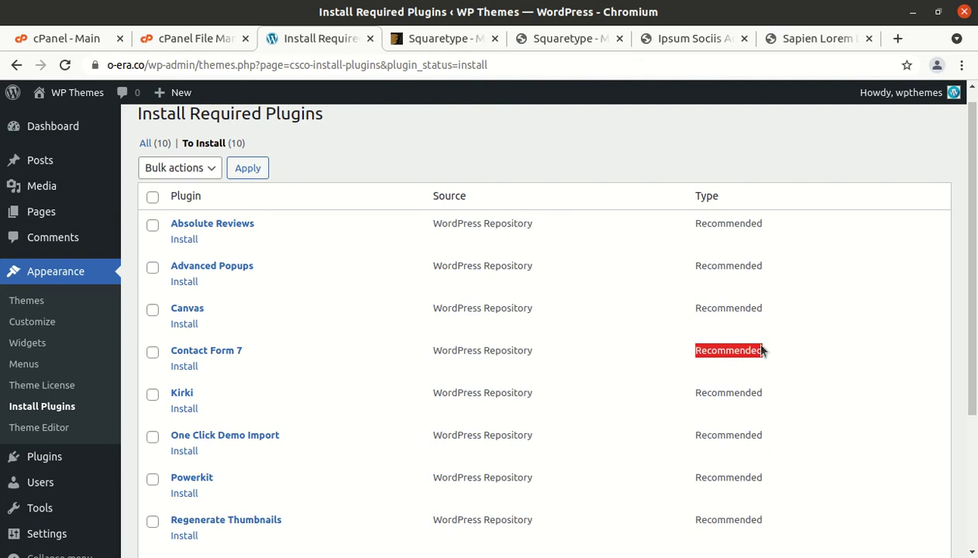
{"action": "scroll", "coordinate": [770, 376], "scroll_direction": "down", "scroll_amount": 2}
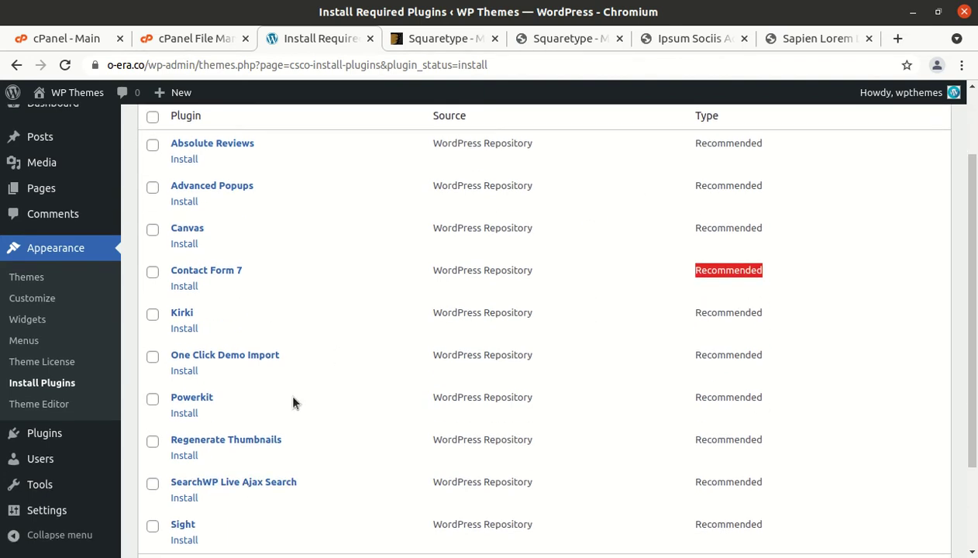
{"action": "scroll", "coordinate": [293, 399], "scroll_direction": "down", "scroll_amount": 3}
{"action": "scroll", "coordinate": [294, 401], "scroll_direction": "up", "scroll_amount": 5}
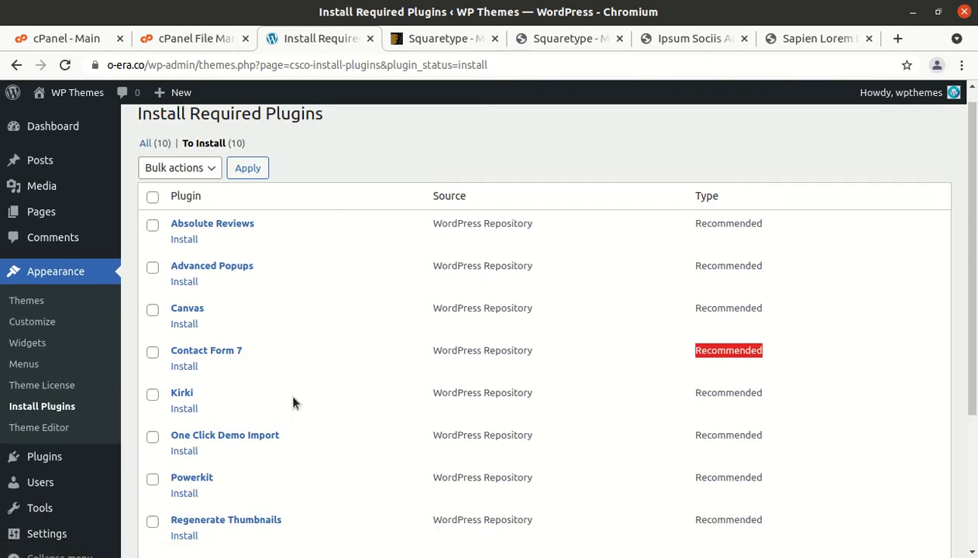
Select all the listed plugins and apply the Install bulk action to them.
{"action": "scroll", "coordinate": [246, 392], "scroll_direction": "down", "scroll_amount": 1}
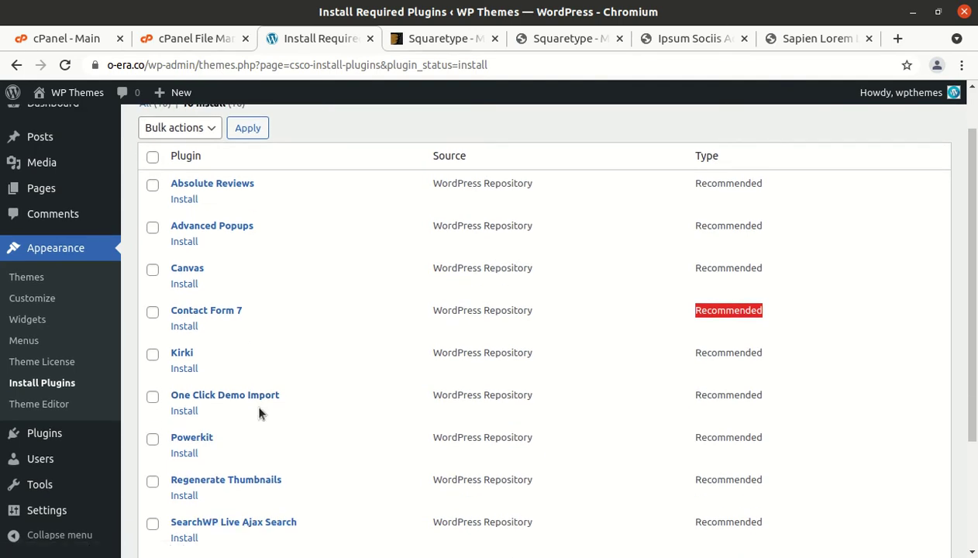
{"action": "left_click", "coordinate": [152, 159]}
{"action": "left_click", "coordinate": [202, 131]}
{"action": "left_click", "coordinate": [207, 182]}
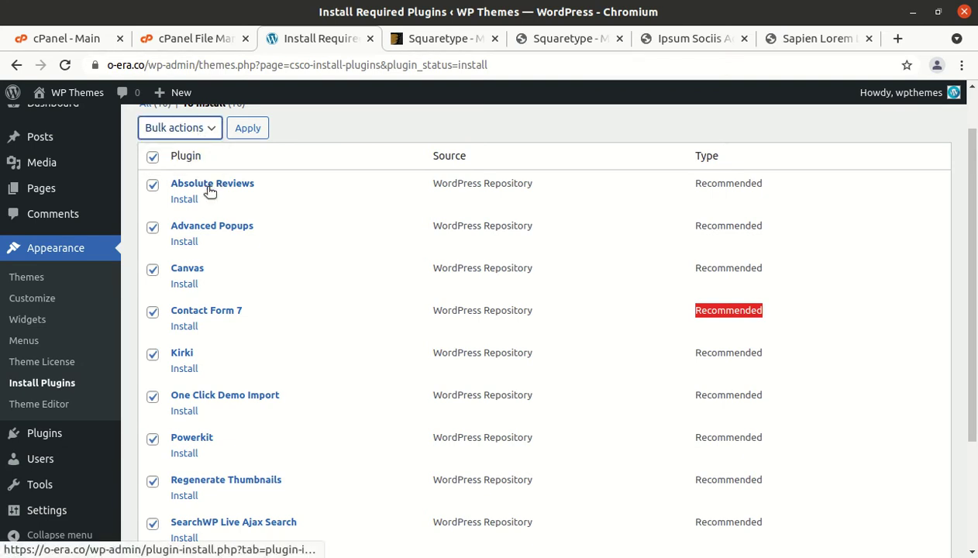
{"action": "left_click", "coordinate": [187, 133]}
{"action": "left_click", "coordinate": [187, 160]}
{"action": "left_click", "coordinate": [243, 136]}
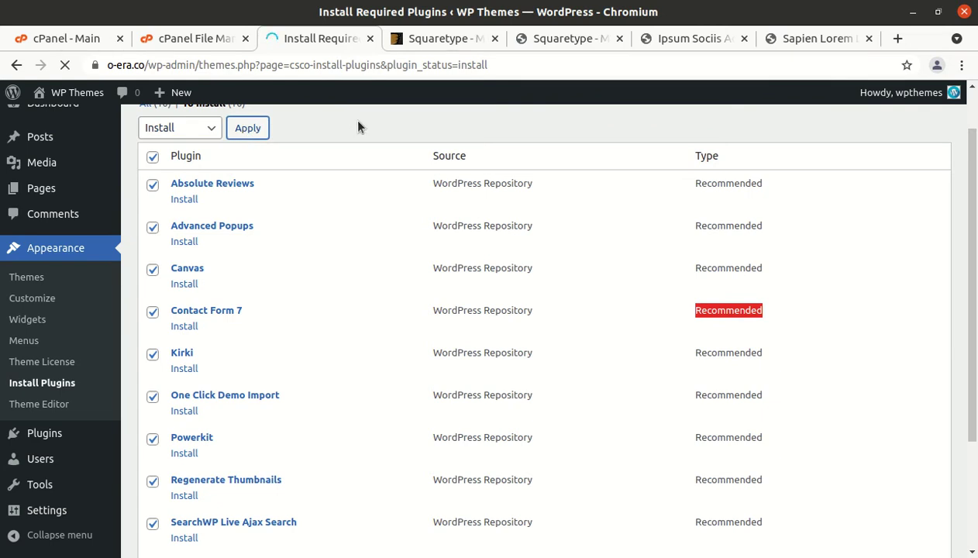
Follow the plugin installation and activation log through to its closing status lines.
{"action": "scroll", "coordinate": [361, 162], "scroll_direction": "up", "scroll_amount": 1}
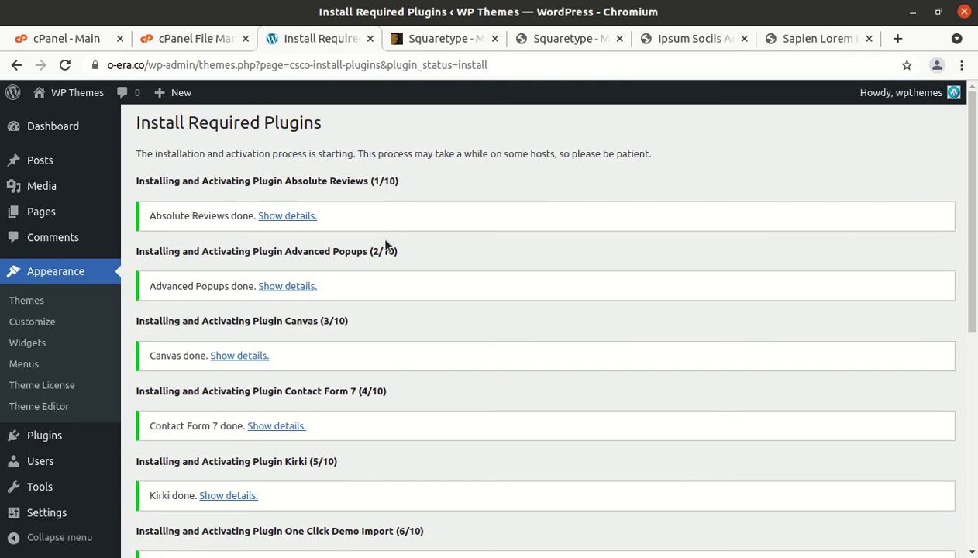
{"action": "scroll", "coordinate": [382, 237], "scroll_direction": "down", "scroll_amount": 1}
{"action": "scroll", "coordinate": [384, 241], "scroll_direction": "down", "scroll_amount": 3}
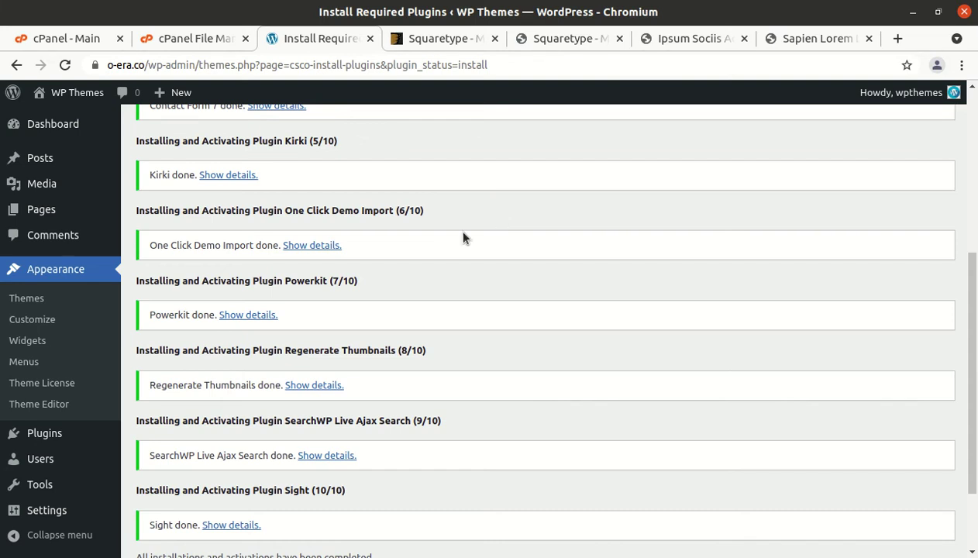
{"action": "scroll", "coordinate": [444, 291], "scroll_direction": "down", "scroll_amount": 3}
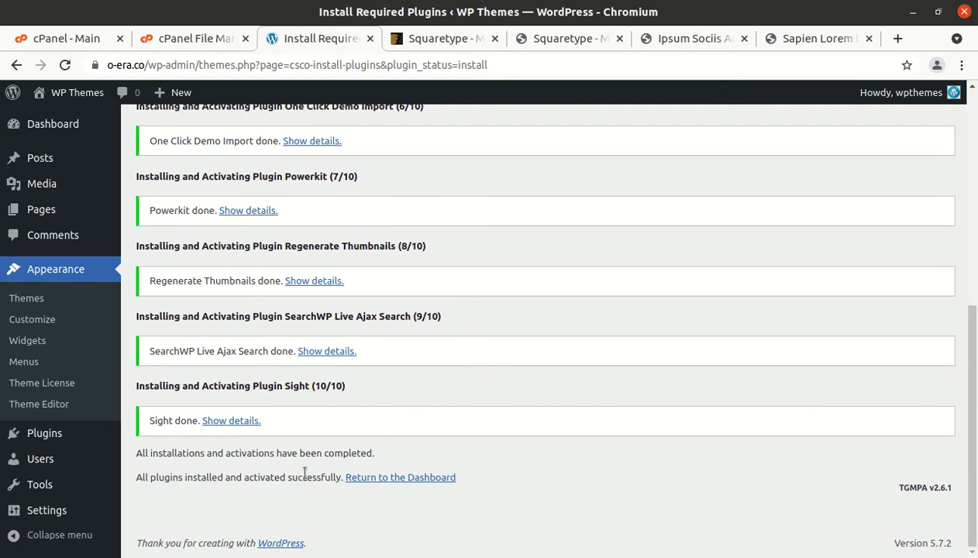
{"action": "left_click_drag", "start_coordinate": [192, 464], "coordinate": [236, 459]}
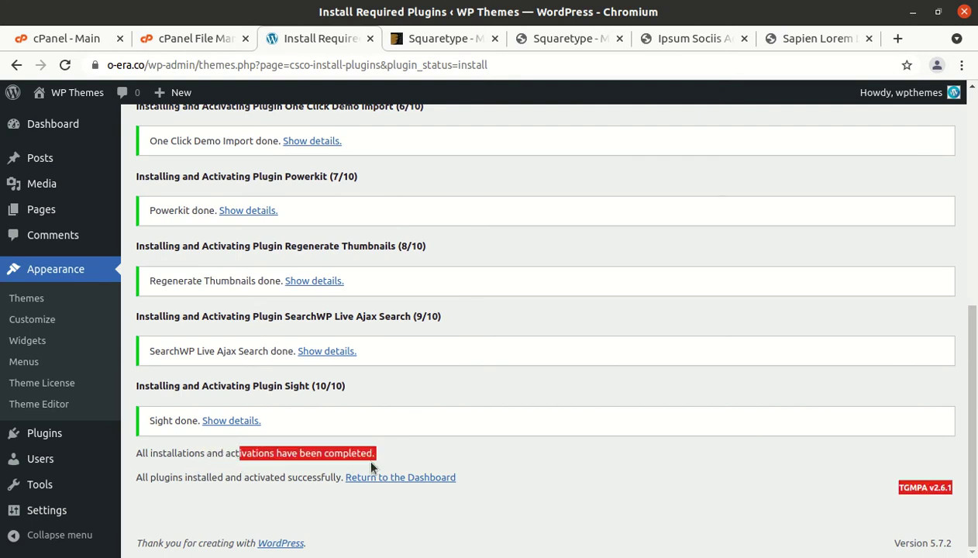
{"action": "left_click", "coordinate": [393, 447]}
{"action": "left_click_drag", "start_coordinate": [389, 446], "coordinate": [148, 456]}
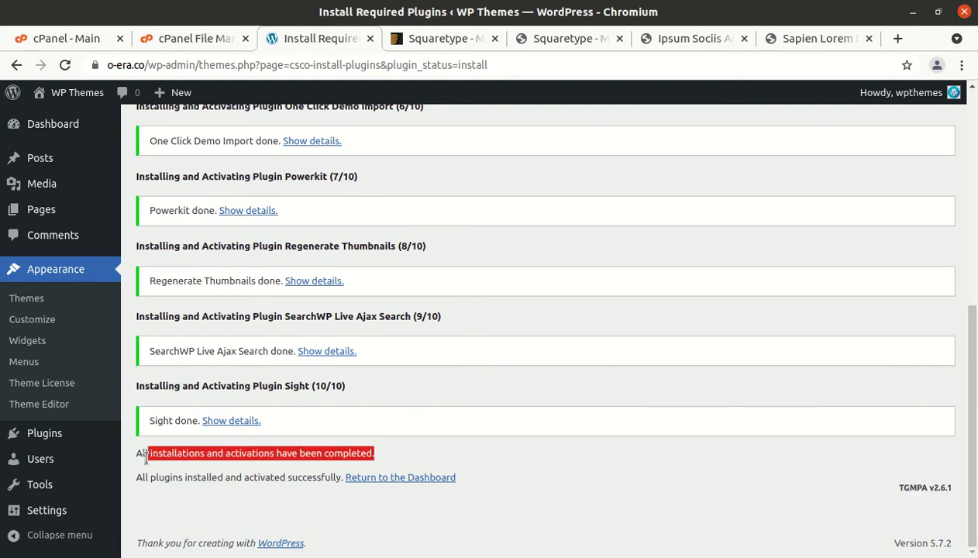
{"action": "left_click", "coordinate": [217, 500]}
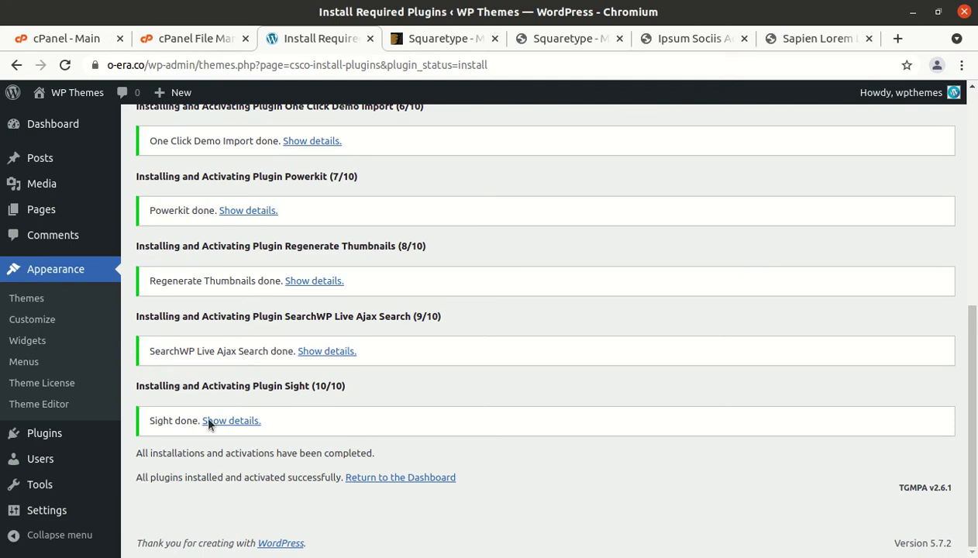
Open the WP Themes site in a new tab and examine its front page with the active theme.
{"action": "scroll", "coordinate": [87, 340], "scroll_direction": "up", "scroll_amount": 6}
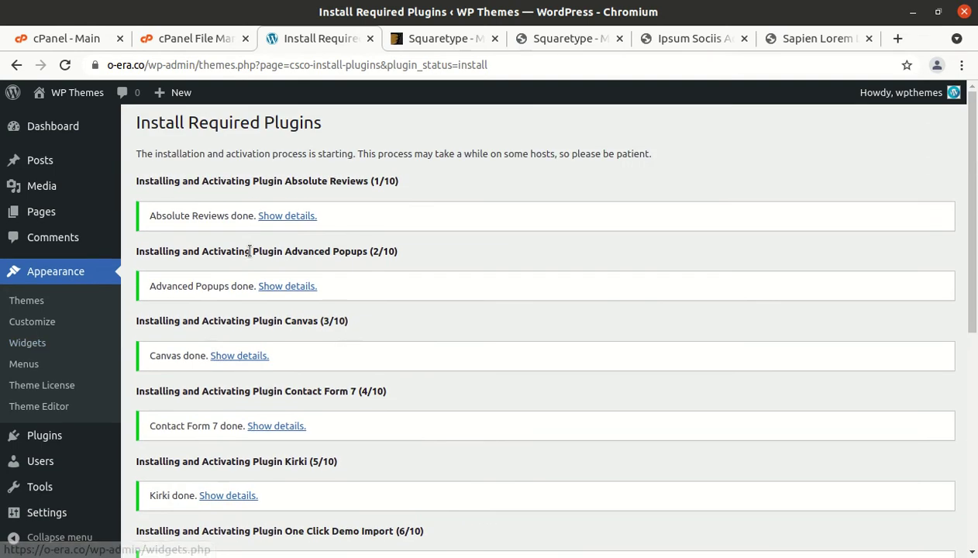
{"action": "mouse_move", "coordinate": [60, 92]}
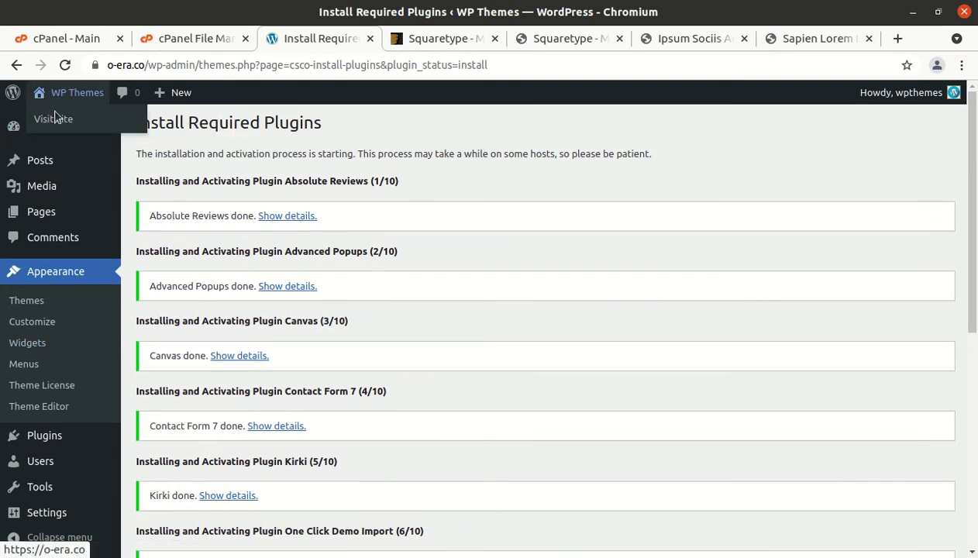
{"action": "middle_click", "coordinate": [56, 118]}
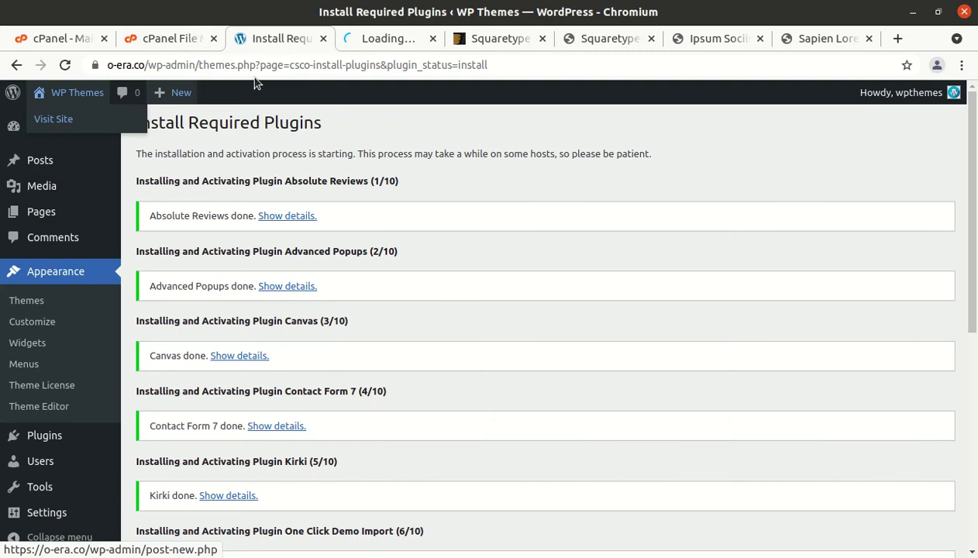
{"action": "left_click", "coordinate": [386, 39]}
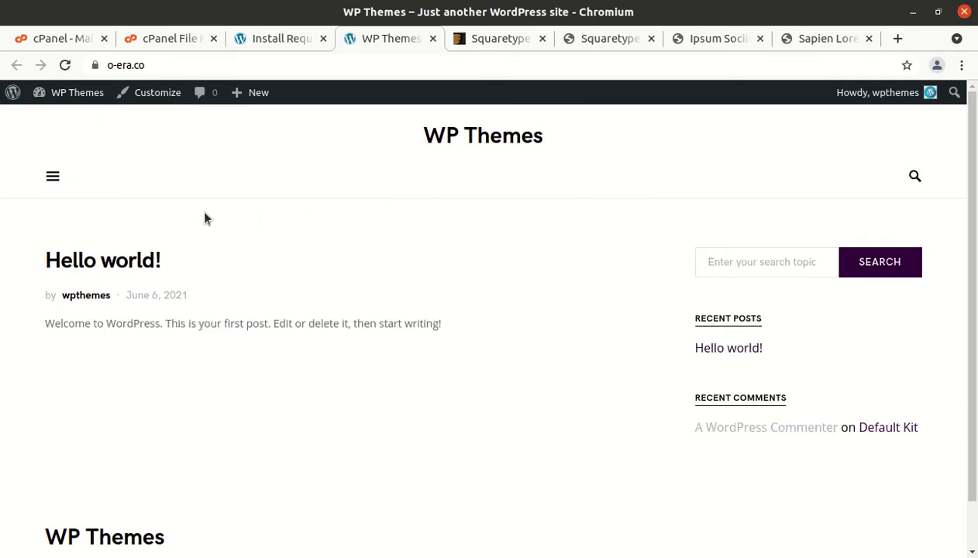
{"action": "scroll", "coordinate": [205, 219], "scroll_direction": "down", "scroll_amount": 1}
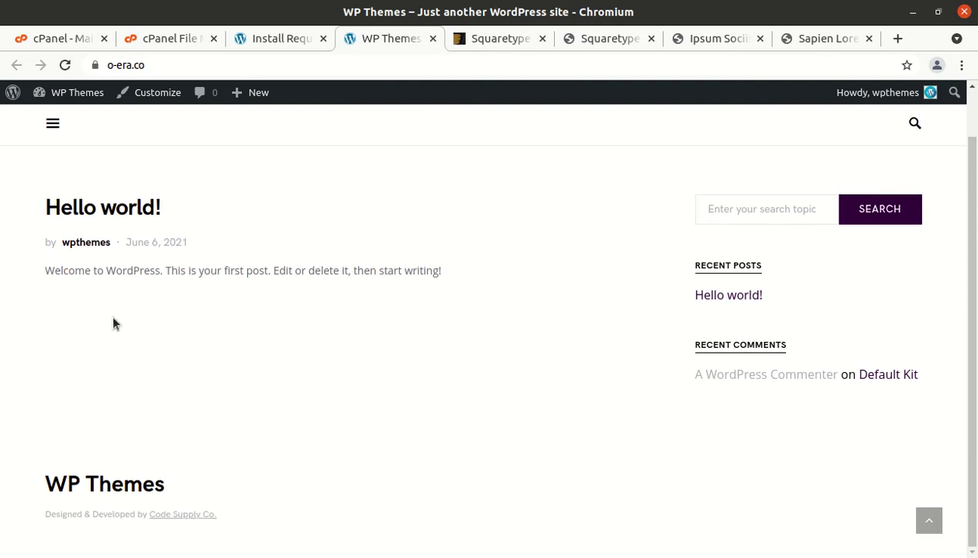
{"action": "scroll", "coordinate": [112, 323], "scroll_direction": "up", "scroll_amount": 1}
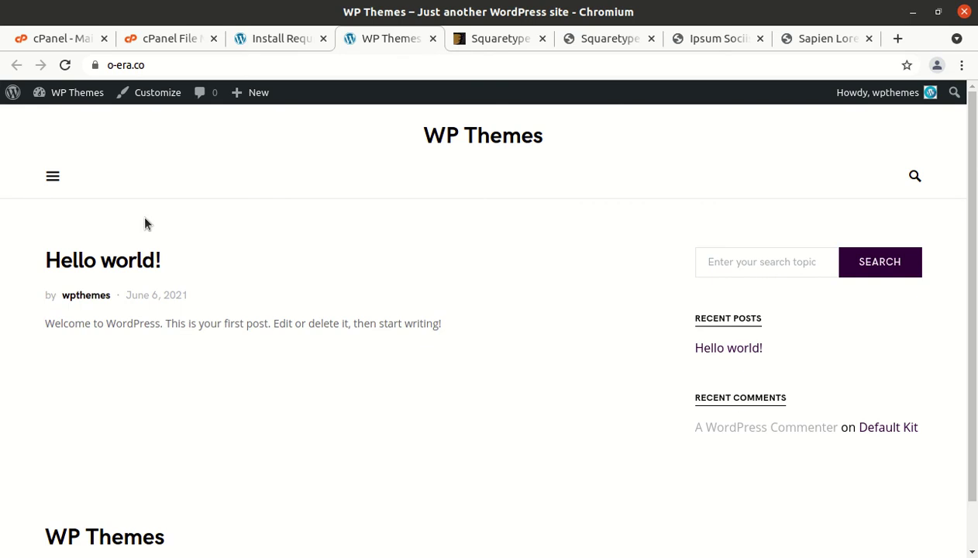
{"action": "scroll", "coordinate": [182, 287], "scroll_direction": "down", "scroll_amount": 2}
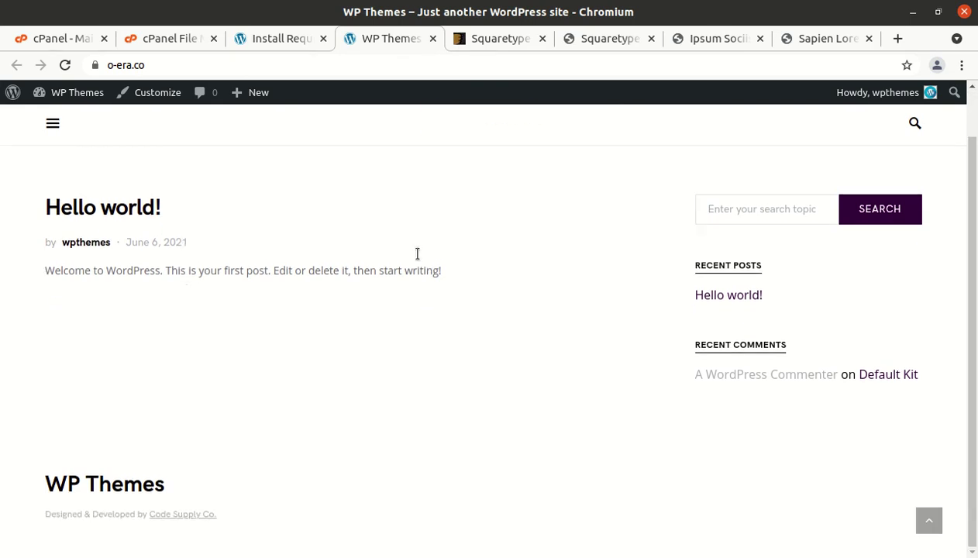
Bring the open Squaretype and Steez demo article tabs back to their demo home pages.
{"action": "left_click", "coordinate": [719, 37]}
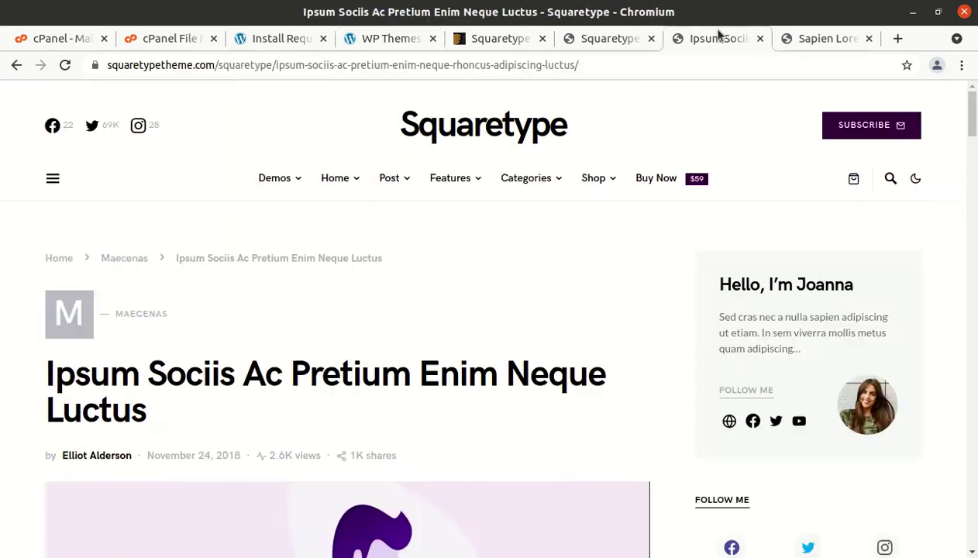
{"action": "left_click", "coordinate": [816, 38]}
{"action": "left_click", "coordinate": [722, 38]}
{"action": "left_click", "coordinate": [452, 125]}
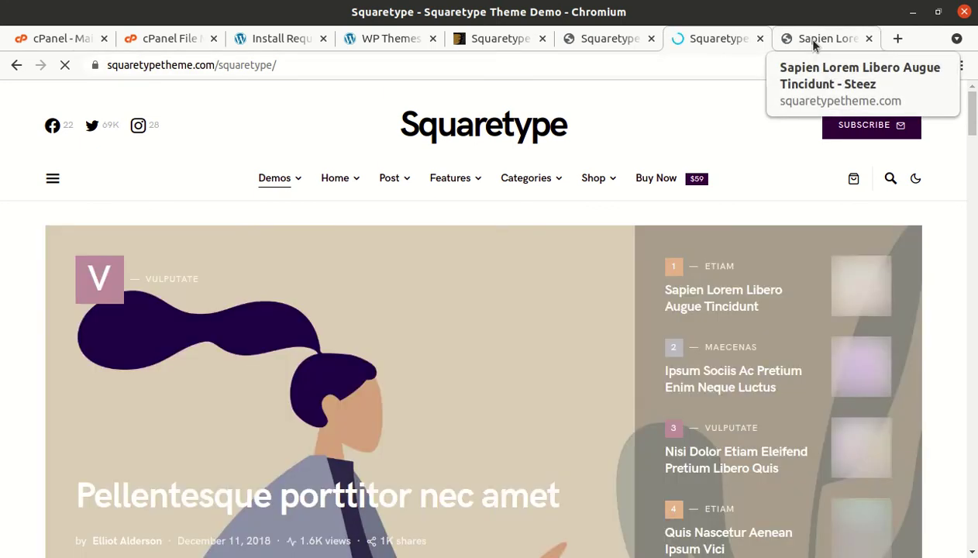
{"action": "left_click", "coordinate": [813, 42]}
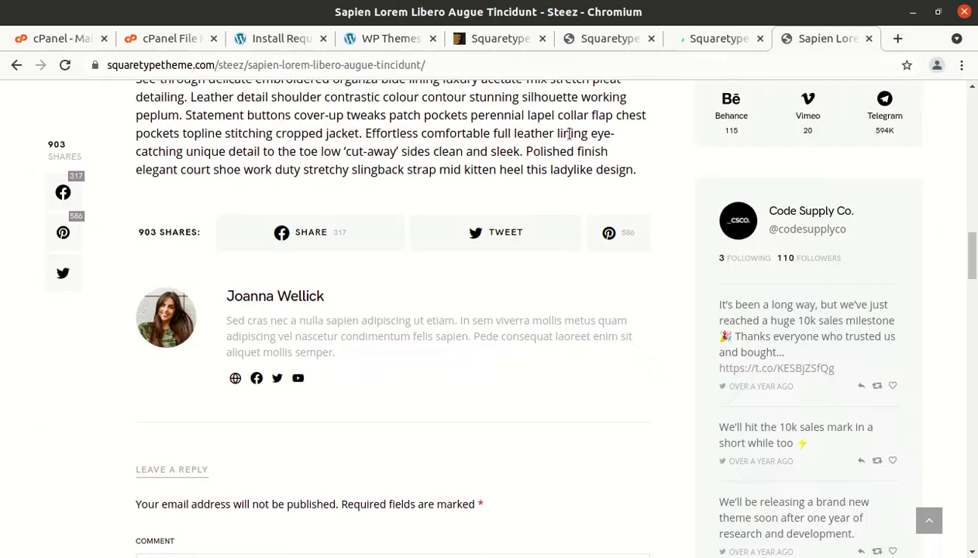
{"action": "scroll", "coordinate": [414, 219], "scroll_direction": "up", "scroll_amount": 1}
{"action": "scroll", "coordinate": [415, 220], "scroll_direction": "up", "scroll_amount": 20}
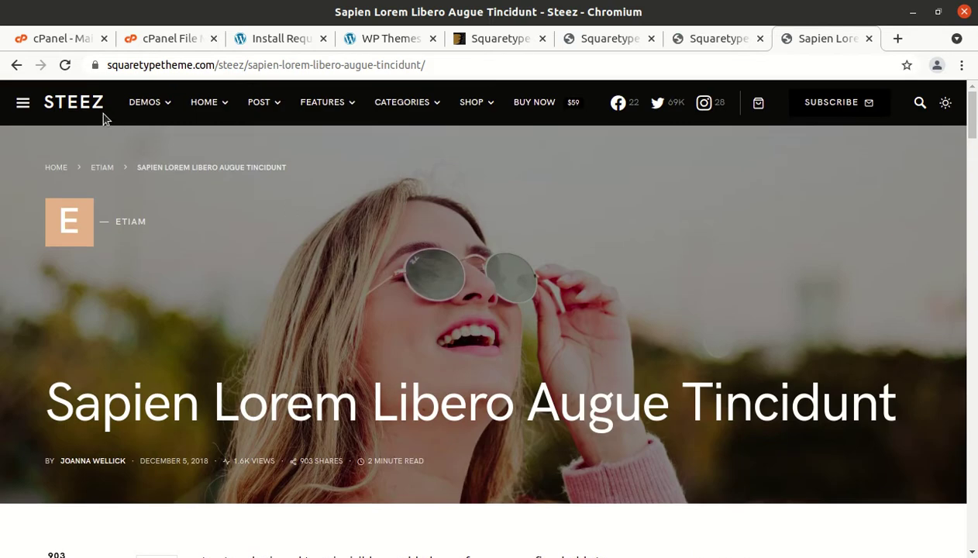
{"action": "left_click", "coordinate": [98, 113]}
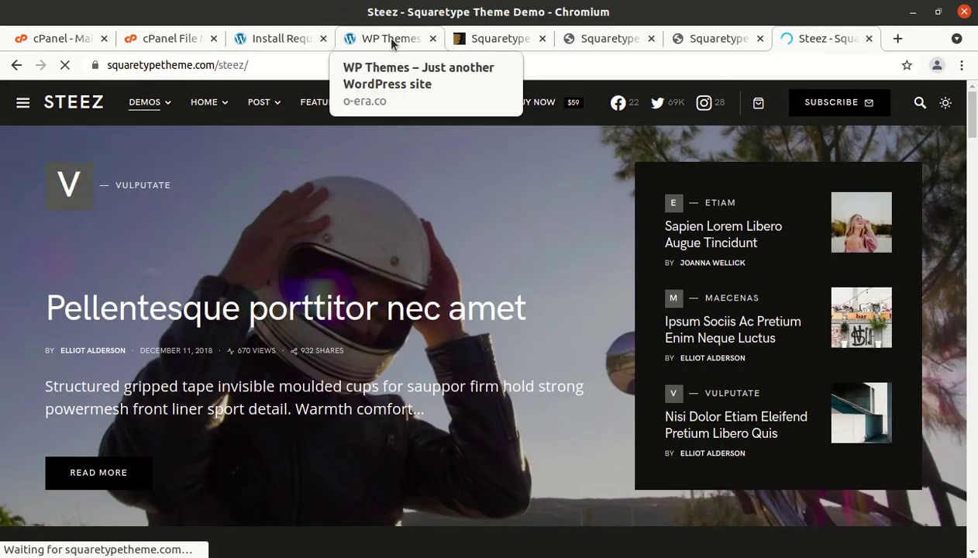
Return to the WP Themes admin, reload its dashboard and open the theme's Demo Content page.
{"action": "left_click", "coordinate": [392, 39]}
{"action": "left_click", "coordinate": [283, 39]}
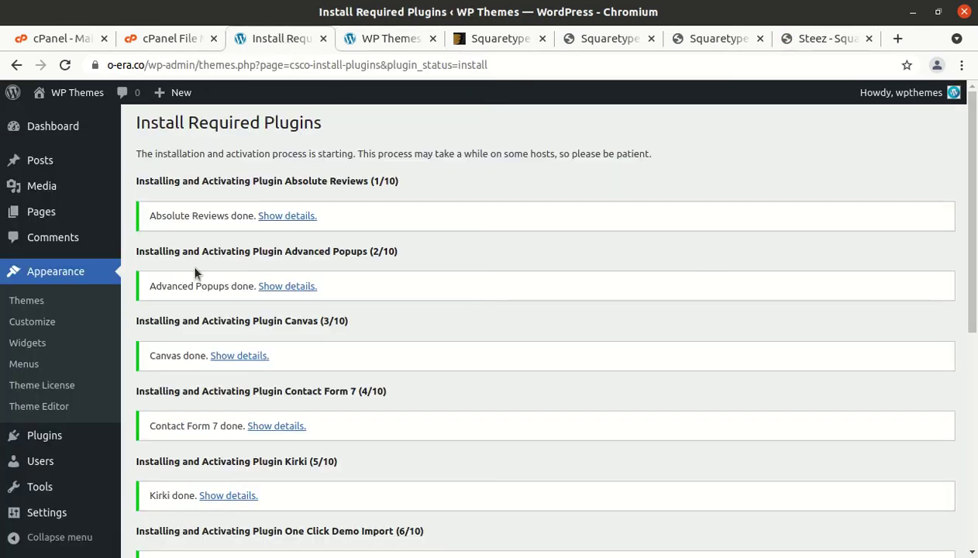
{"action": "left_click", "coordinate": [66, 130]}
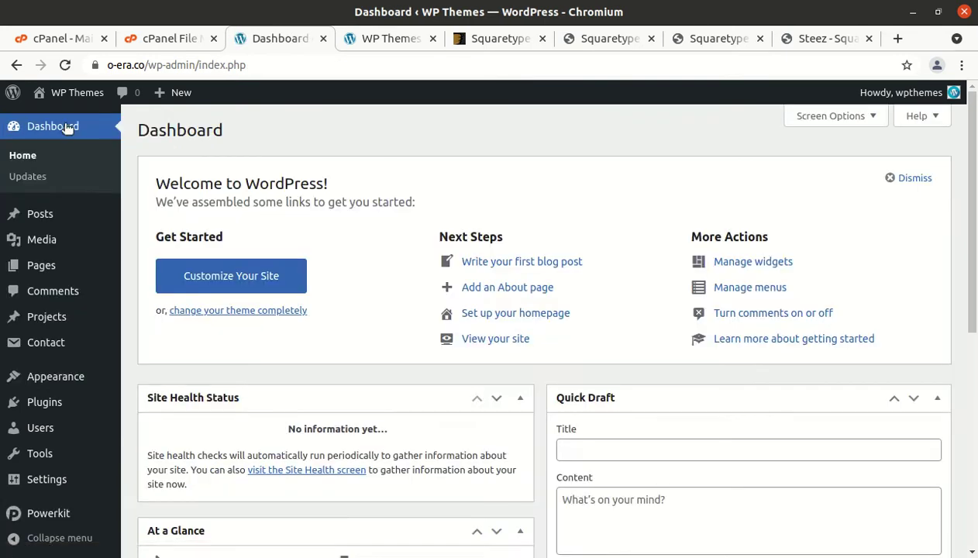
{"action": "mouse_move", "coordinate": [72, 376]}
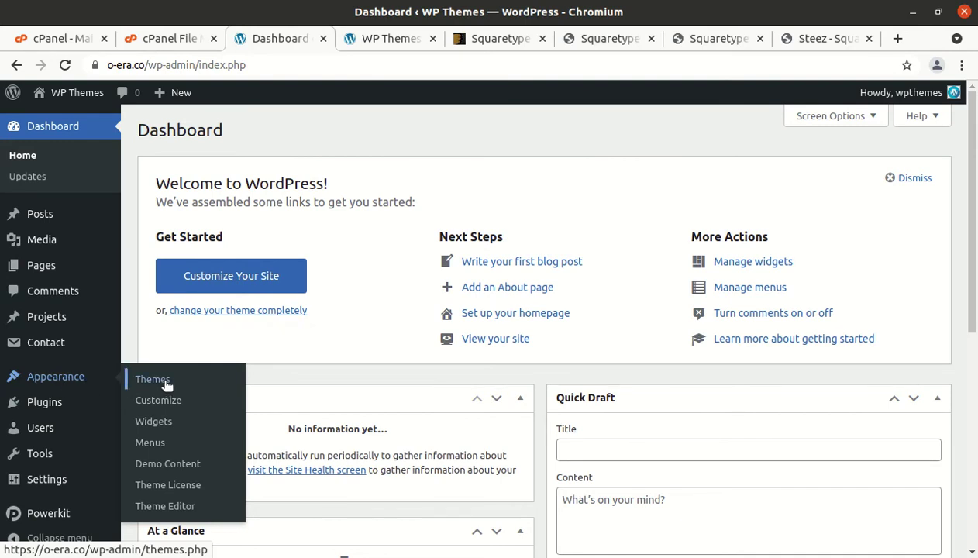
{"action": "left_click", "coordinate": [171, 465]}
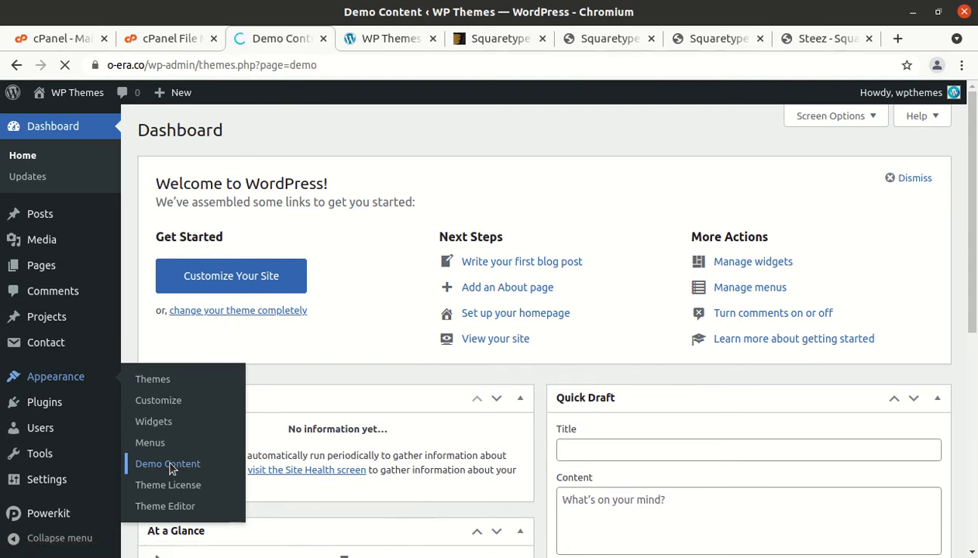
Start the Squaretype demo data import, leaving WPForms, All in One SEO and MonsterInsights unselected.
{"action": "scroll", "coordinate": [332, 314], "scroll_direction": "down", "scroll_amount": 2}
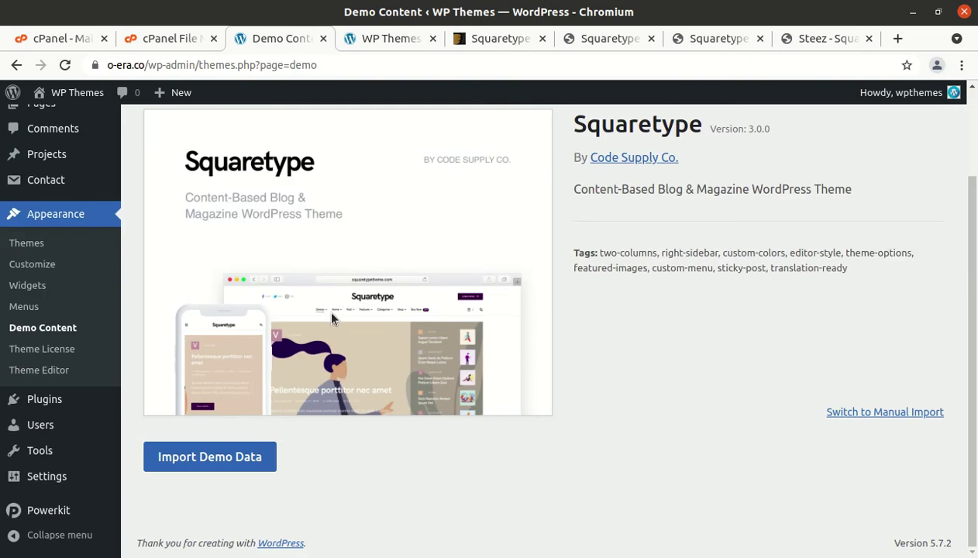
{"action": "scroll", "coordinate": [265, 384], "scroll_direction": "up", "scroll_amount": 1}
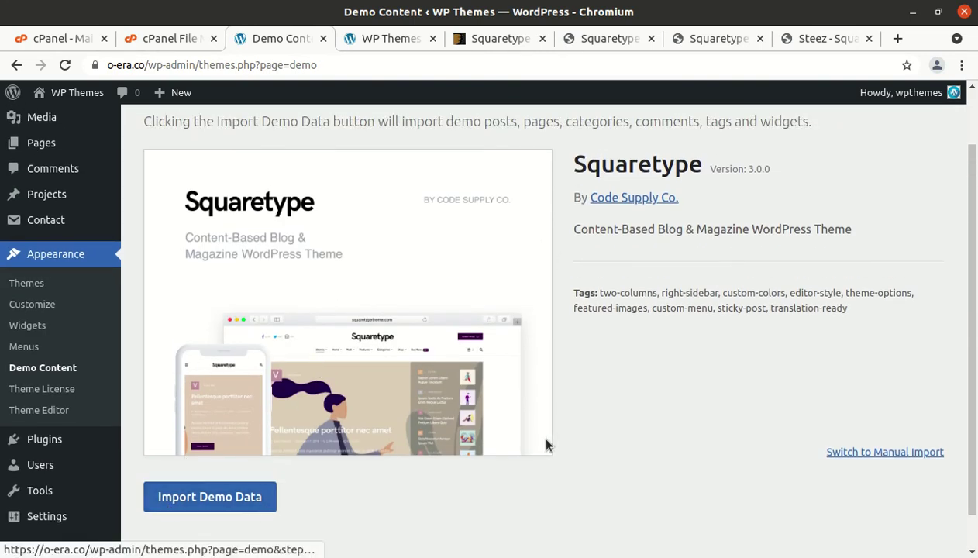
{"action": "scroll", "coordinate": [609, 409], "scroll_direction": "up", "scroll_amount": 3}
{"action": "scroll", "coordinate": [610, 409], "scroll_direction": "down", "scroll_amount": 5}
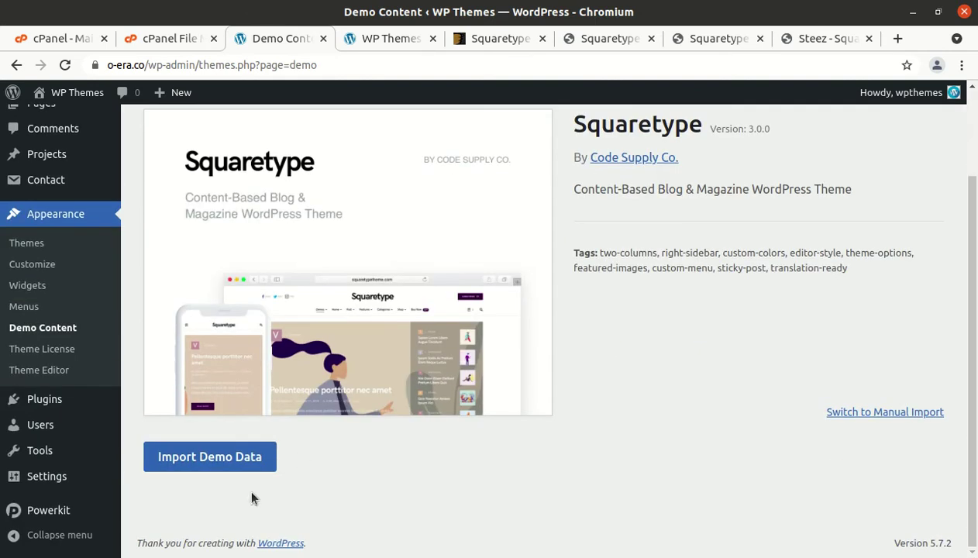
{"action": "left_click", "coordinate": [190, 456]}
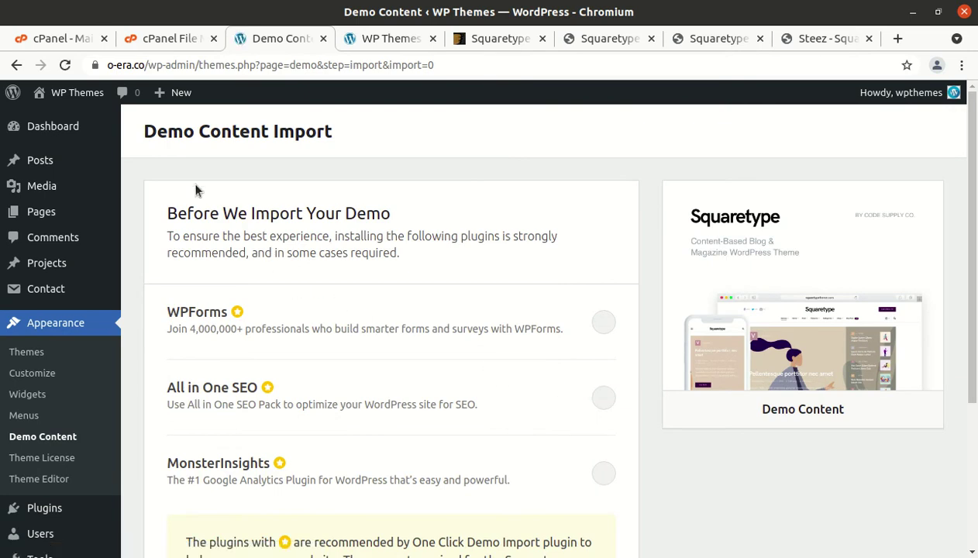
{"action": "scroll", "coordinate": [235, 262], "scroll_direction": "down", "scroll_amount": 1}
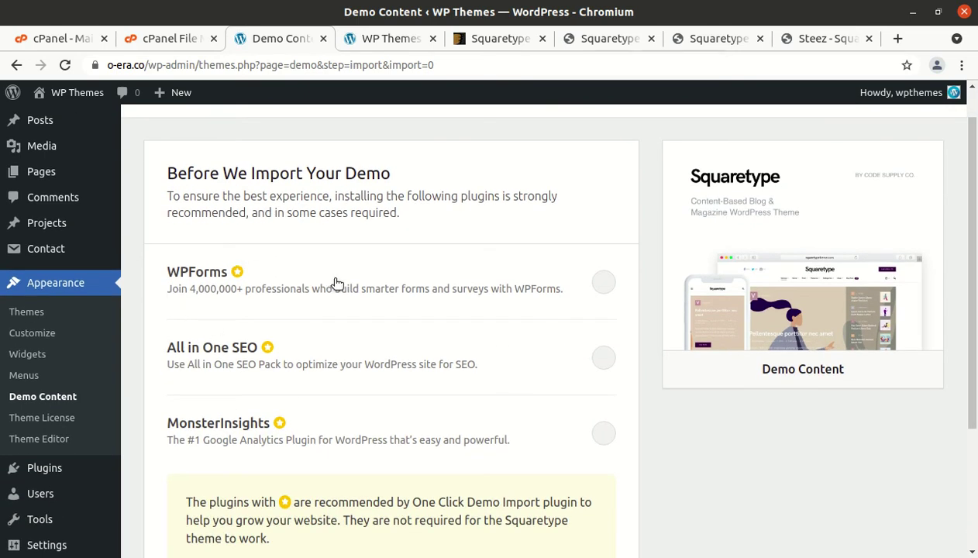
{"action": "scroll", "coordinate": [457, 281], "scroll_direction": "down", "scroll_amount": 1}
{"action": "scroll", "coordinate": [456, 281], "scroll_direction": "down", "scroll_amount": 2}
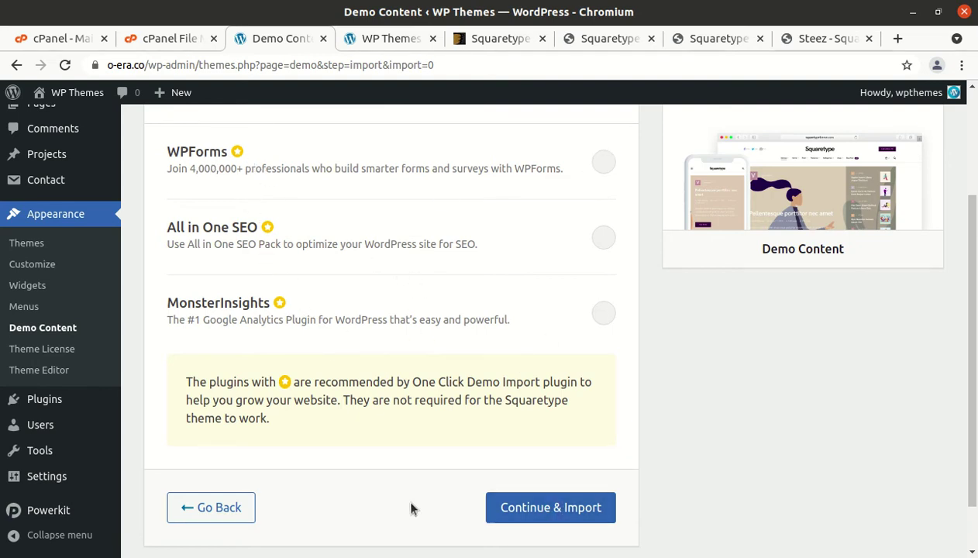
{"action": "left_click", "coordinate": [535, 506]}
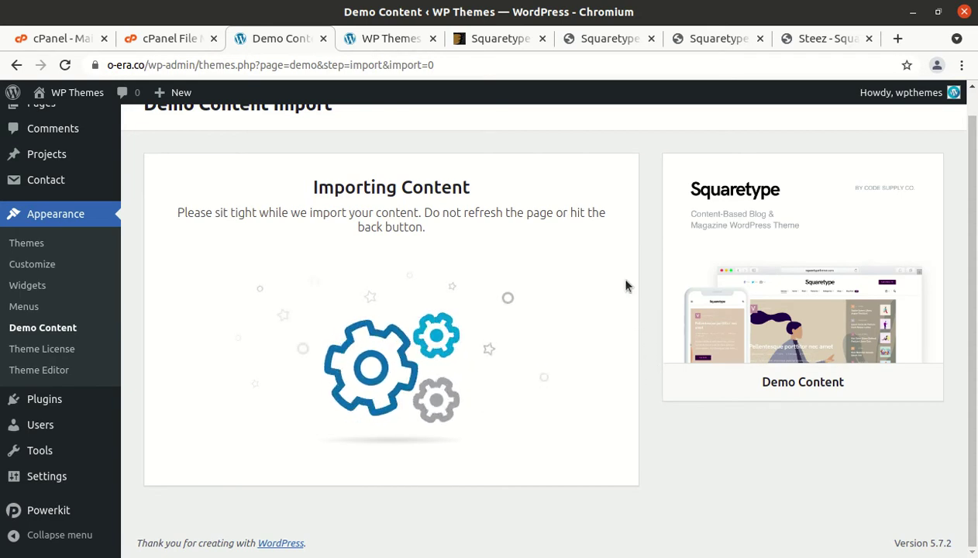
Look through the Squaretype landing page and the theme demos during the import, and return to the Demo Content page.
{"action": "left_click", "coordinate": [512, 45]}
{"action": "left_click", "coordinate": [606, 40]}
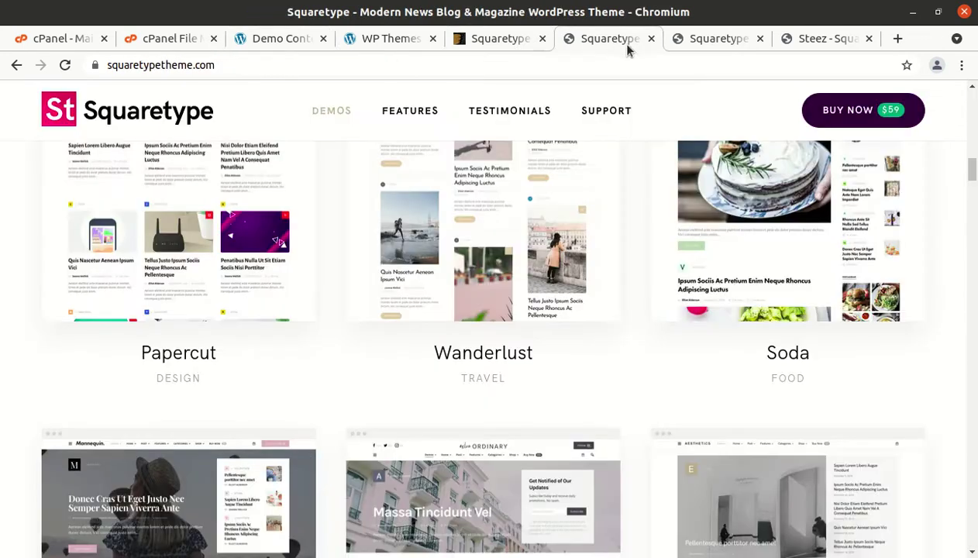
{"action": "left_click", "coordinate": [693, 48]}
{"action": "left_click", "coordinate": [781, 40]}
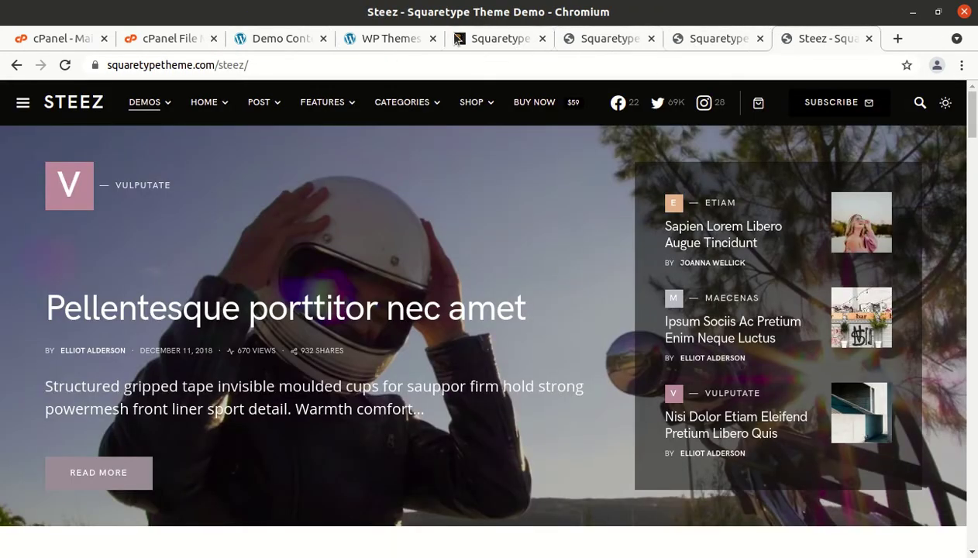
{"action": "left_click", "coordinate": [299, 39]}
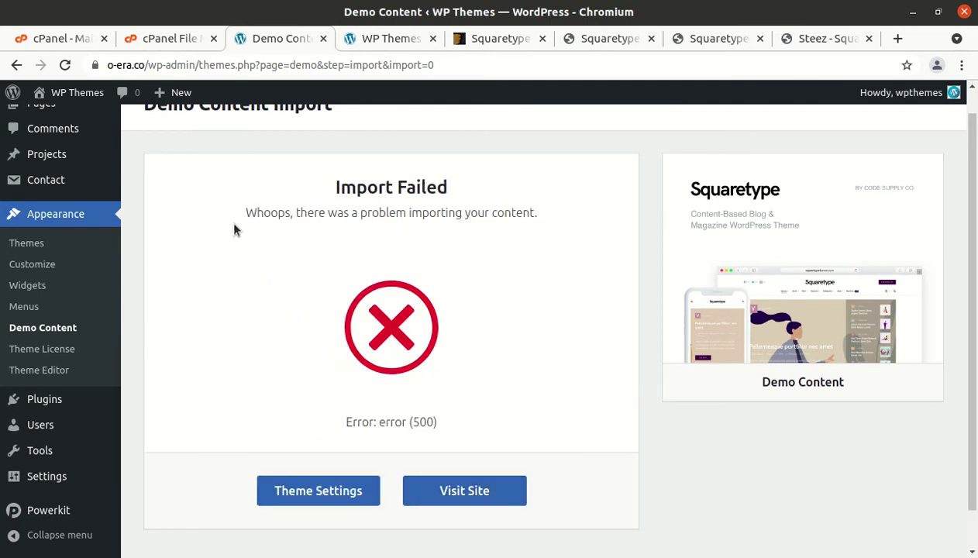
Read the heading and message reporting the outcome of the demo content import.
{"action": "left_click_drag", "start_coordinate": [336, 194], "coordinate": [462, 199]}
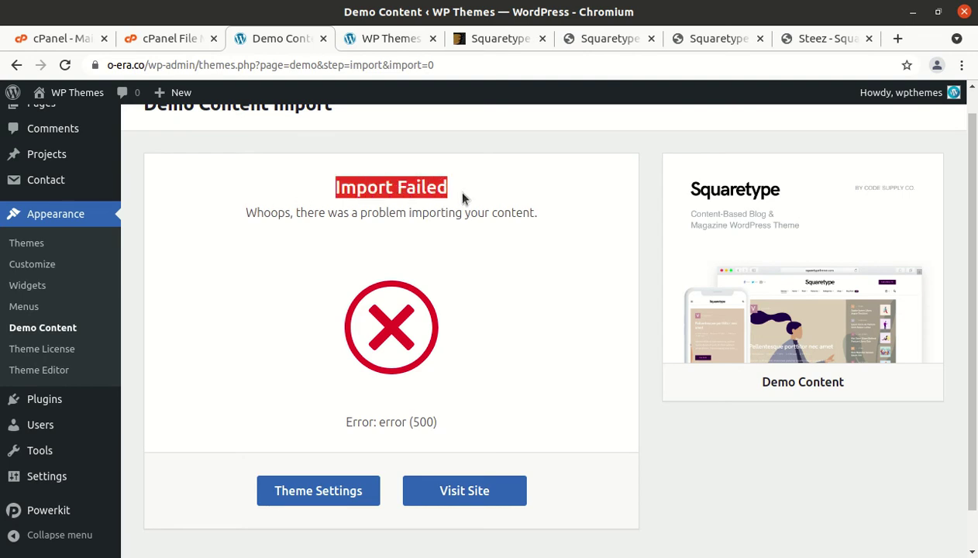
{"action": "left_click_drag", "start_coordinate": [243, 214], "coordinate": [530, 213]}
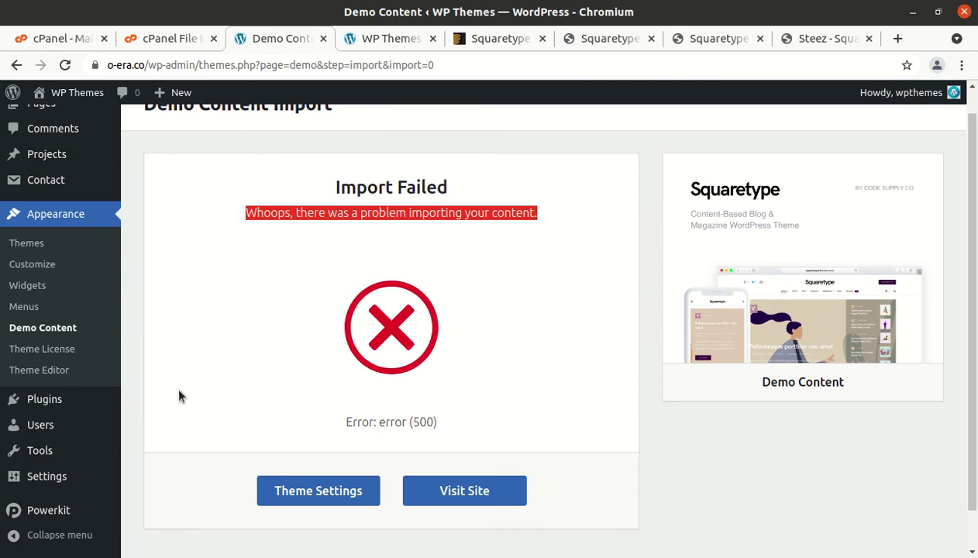
{"action": "scroll", "coordinate": [267, 395], "scroll_direction": "up", "scroll_amount": 2}
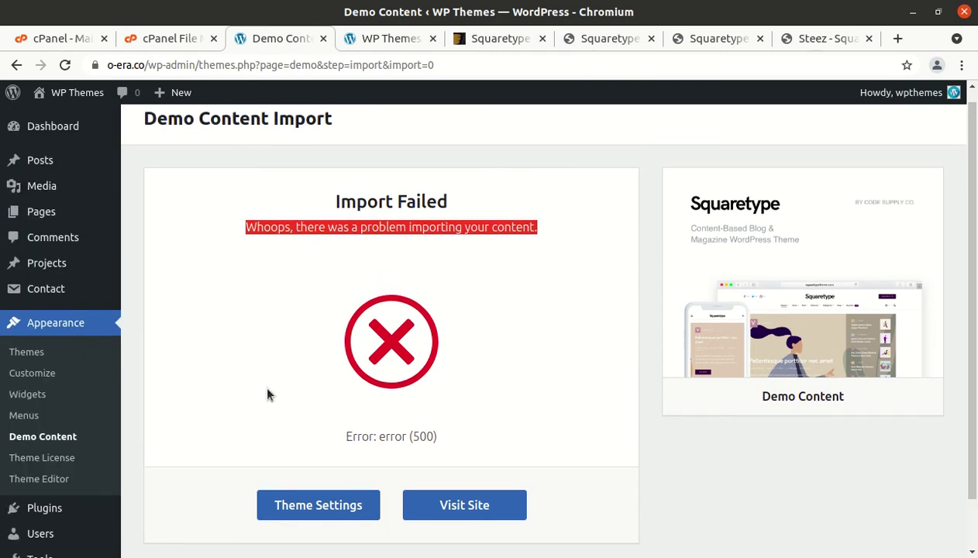
{"action": "left_click", "coordinate": [284, 282]}
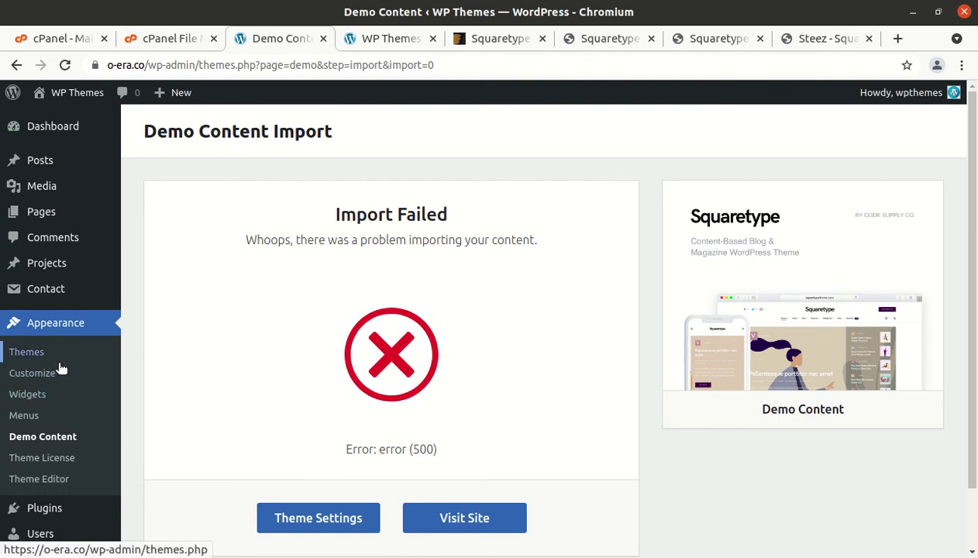
Open the Media Library in a new tab and show the attachment details of the import log file.
{"action": "mouse_move", "coordinate": [81, 194]}
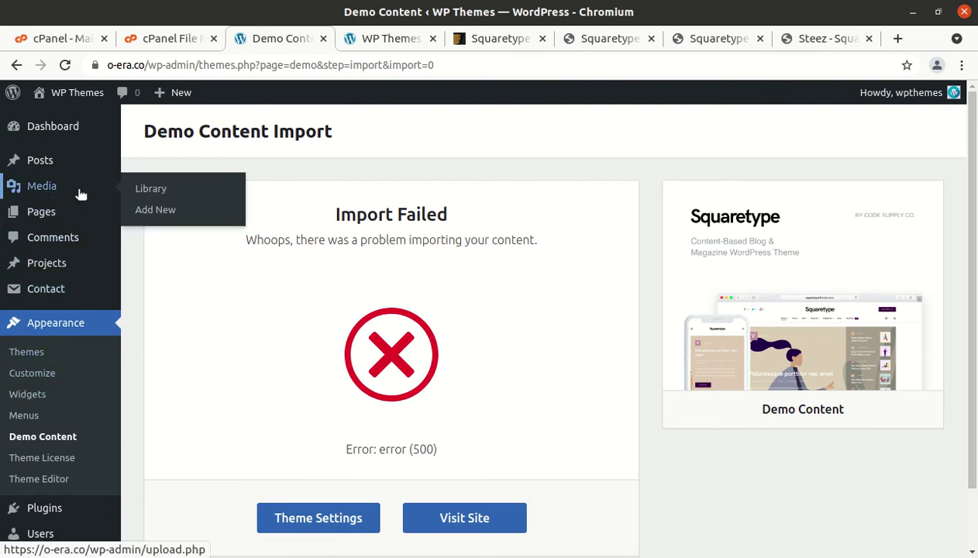
{"action": "middle_click", "coordinate": [155, 194]}
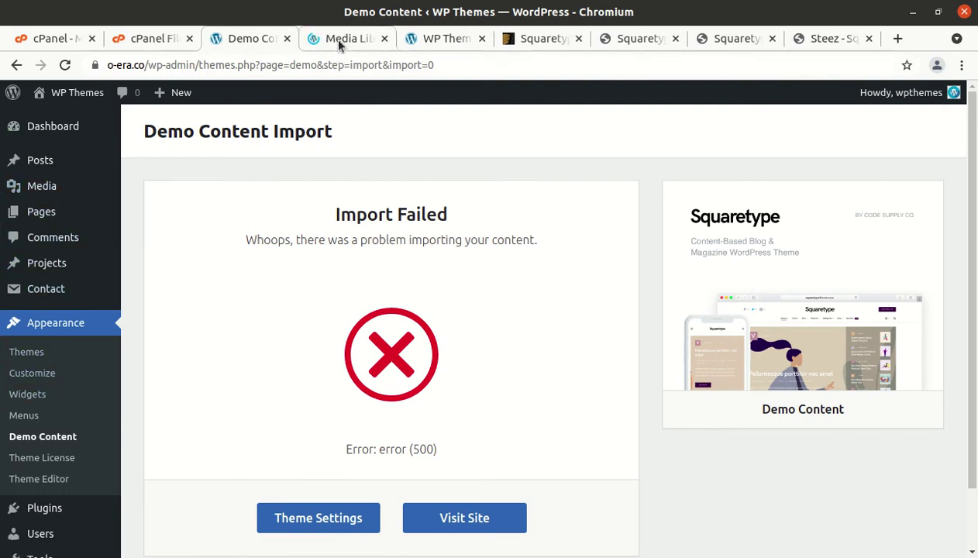
{"action": "left_click", "coordinate": [334, 39]}
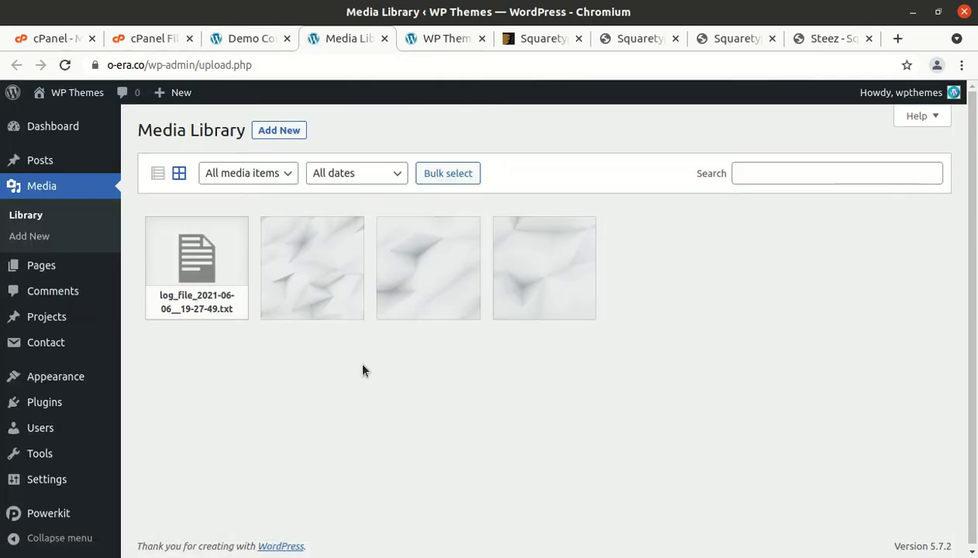
{"action": "left_click", "coordinate": [197, 268]}
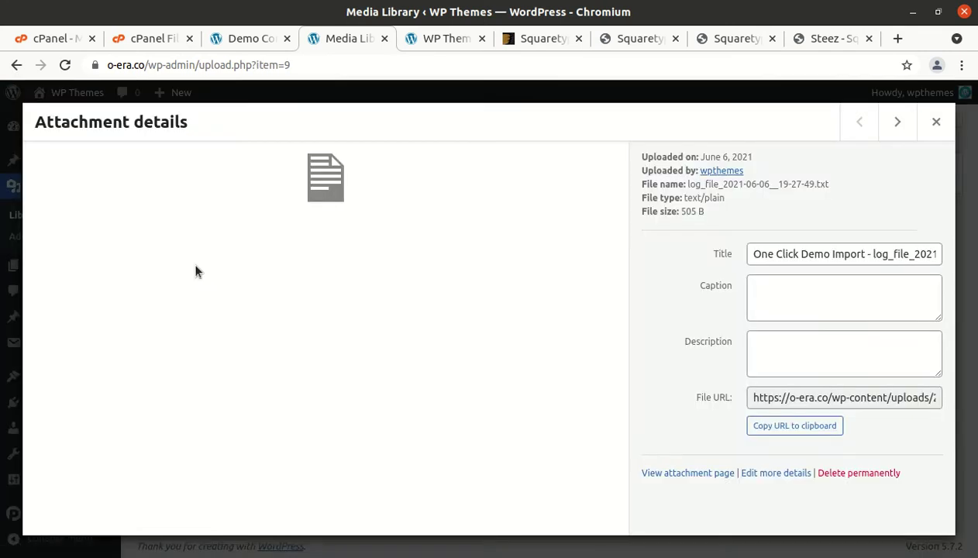
Copy the log's file URL and load log_file_2021-06-06__19-27-49.txt in a new tab.
{"action": "left_click", "coordinate": [791, 397]}
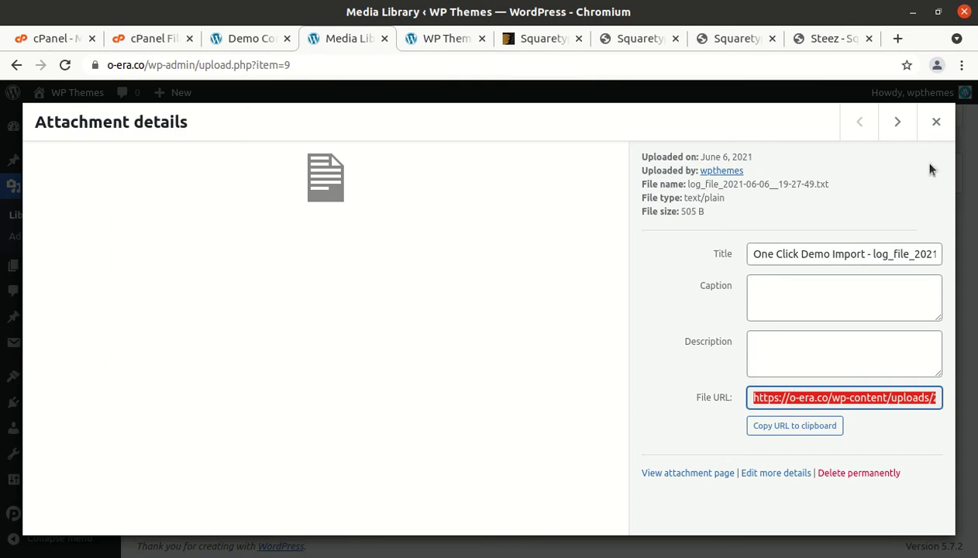
{"action": "left_click", "coordinate": [898, 38]}
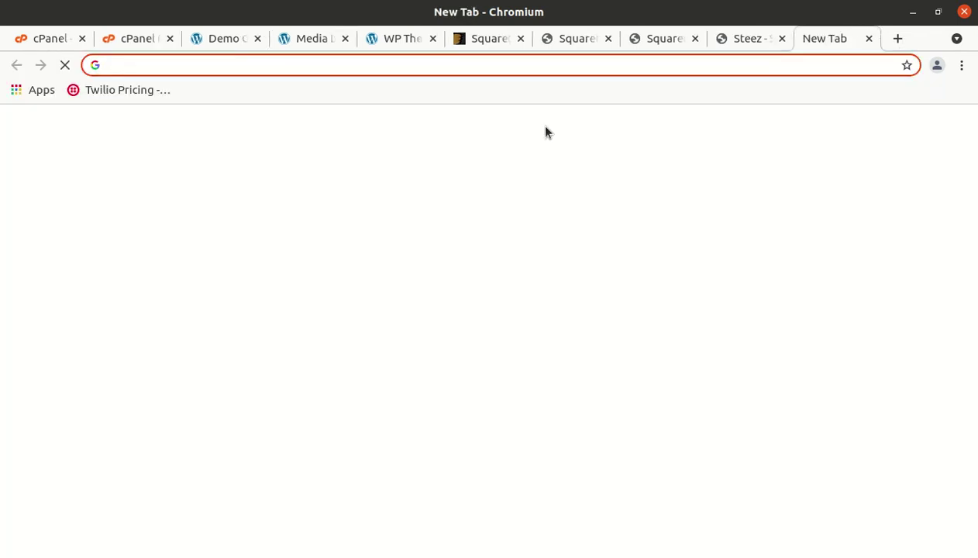
{"action": "type", "text": "https://o-era.co/wp-content/uploads/2021/06/log_file_2021-06-06__19-27-49.txt"}
{"action": "key", "text": "Return"}
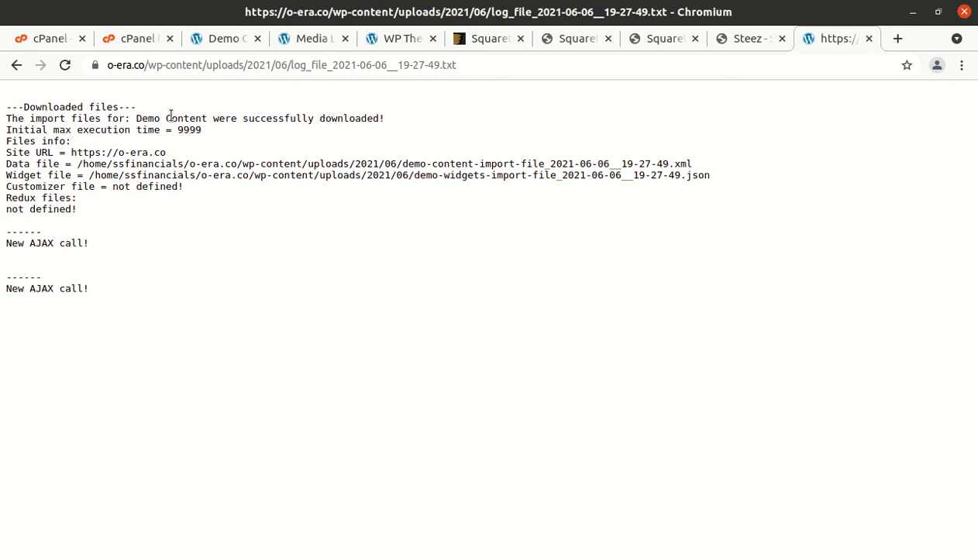
Read the import log's downloaded-files and Customizer file lines, and close the log's tab.
{"action": "left_click_drag", "start_coordinate": [157, 113], "coordinate": [234, 116]}
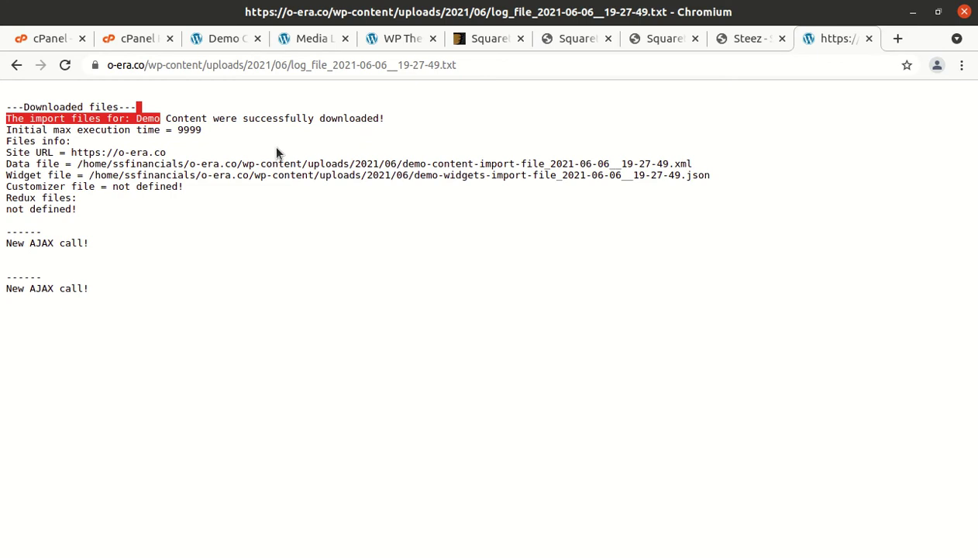
{"action": "left_click", "coordinate": [240, 151]}
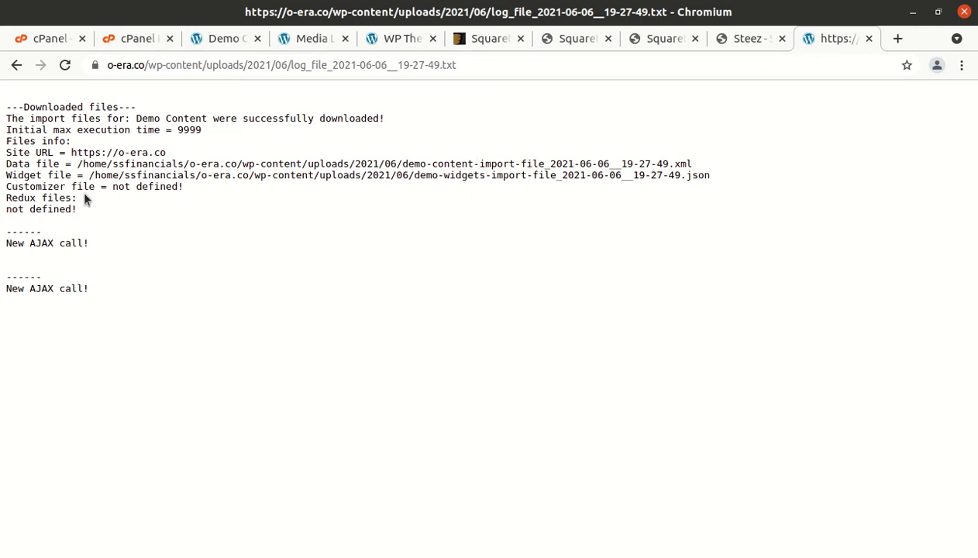
{"action": "left_click_drag", "start_coordinate": [711, 179], "coordinate": [697, 185]}
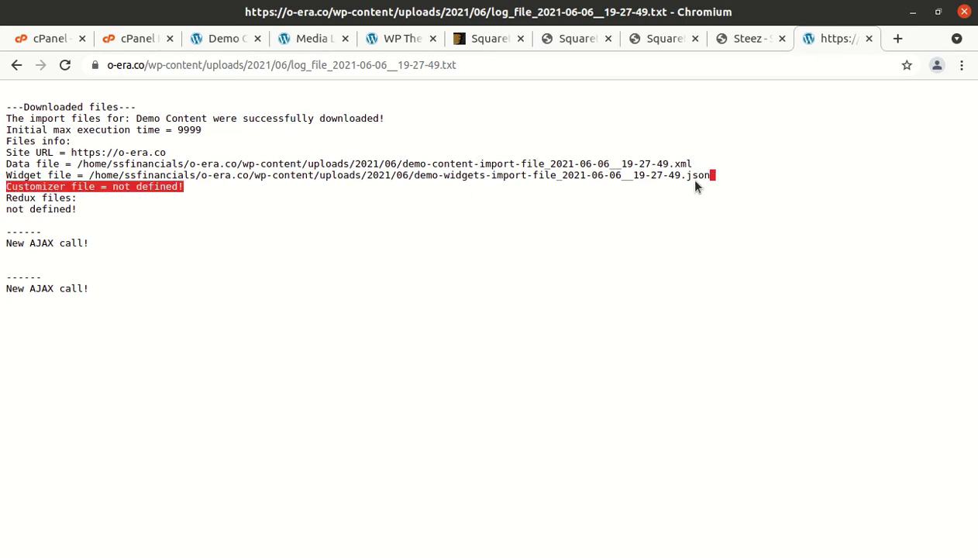
{"action": "left_click", "coordinate": [266, 229]}
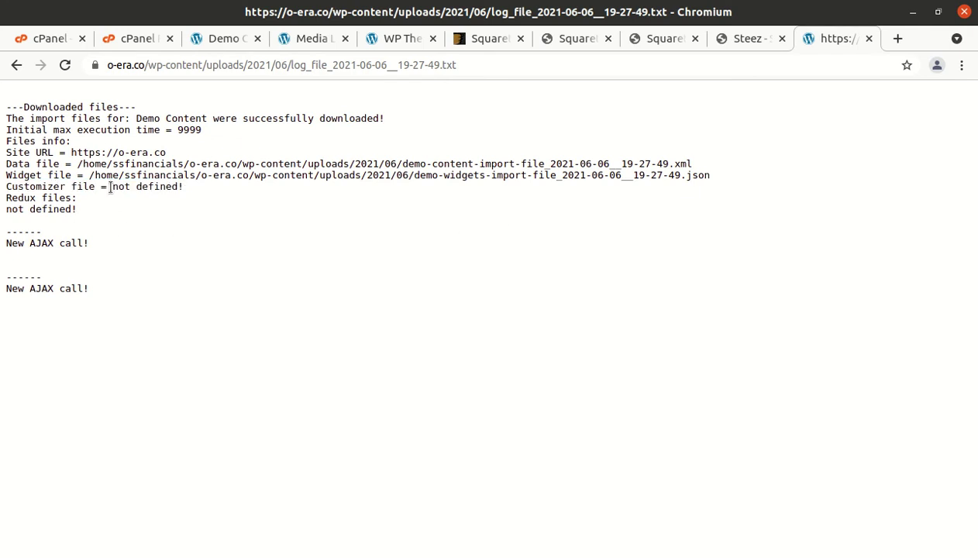
{"action": "left_click_drag", "start_coordinate": [109, 184], "coordinate": [221, 190]}
{"action": "left_click", "coordinate": [132, 206]}
{"action": "left_click", "coordinate": [870, 38]}
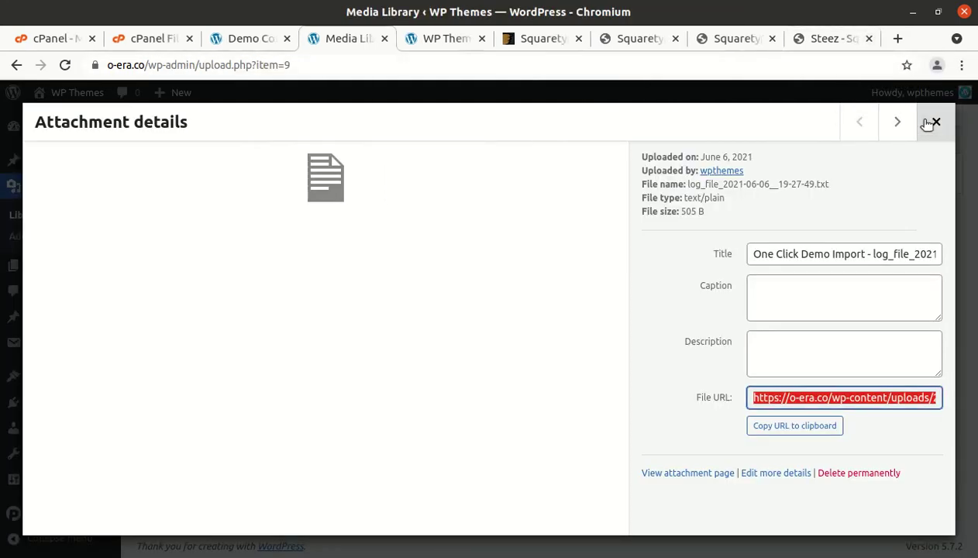
Close the Media Library tab and reload the theme's Demo Content page from its start.
{"action": "left_click", "coordinate": [383, 39]}
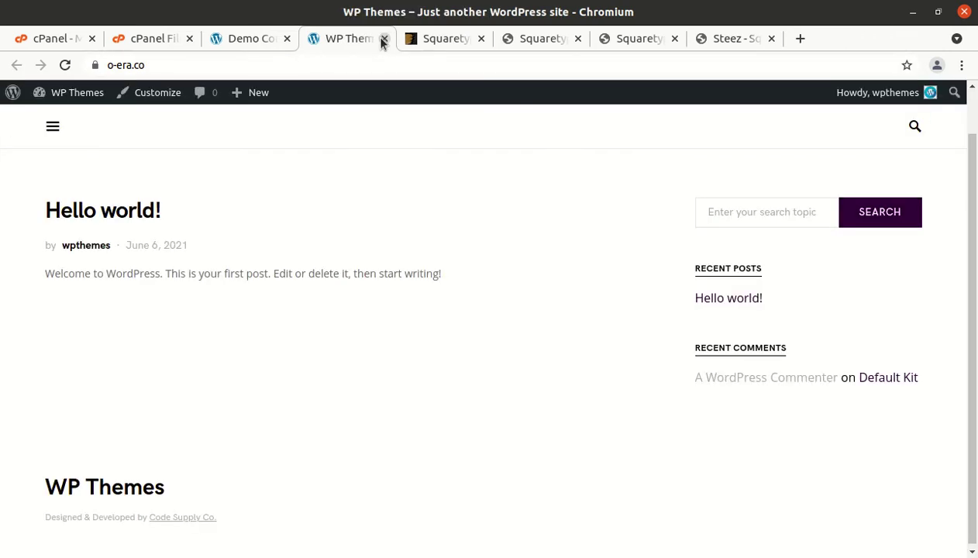
{"action": "left_click", "coordinate": [245, 39]}
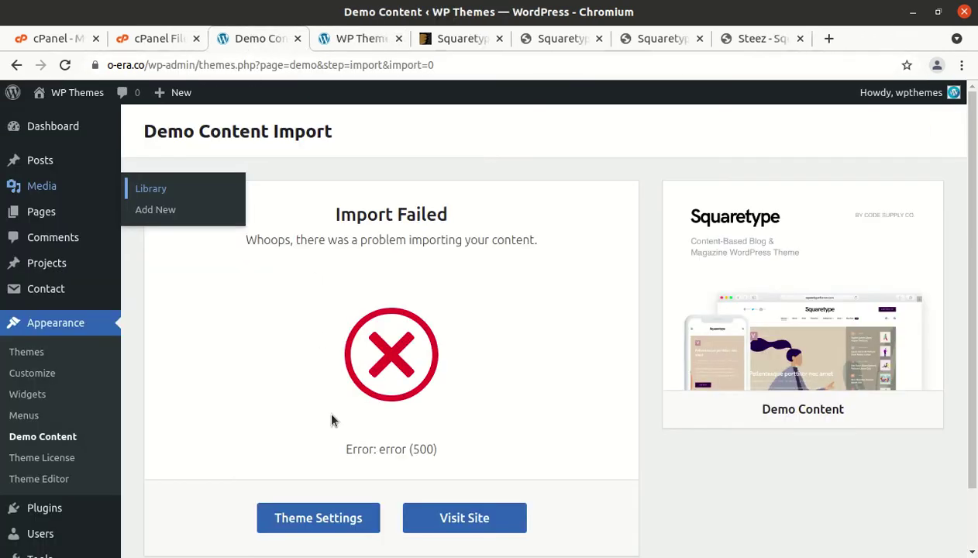
{"action": "left_click", "coordinate": [35, 439]}
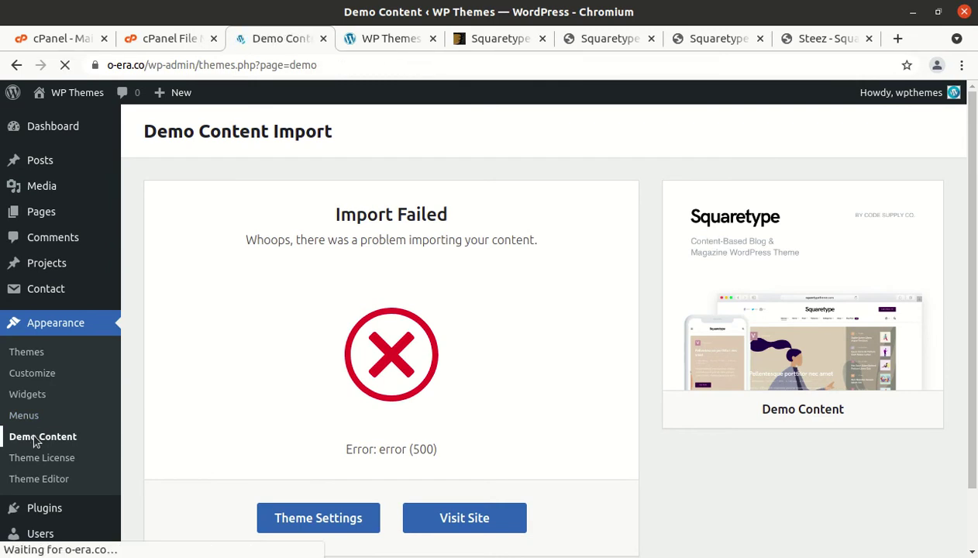
Import the Squaretype demo data again without selecting any recommended plugins, and read the import's outcome message.
{"action": "scroll", "coordinate": [380, 254], "scroll_direction": "down", "scroll_amount": 3}
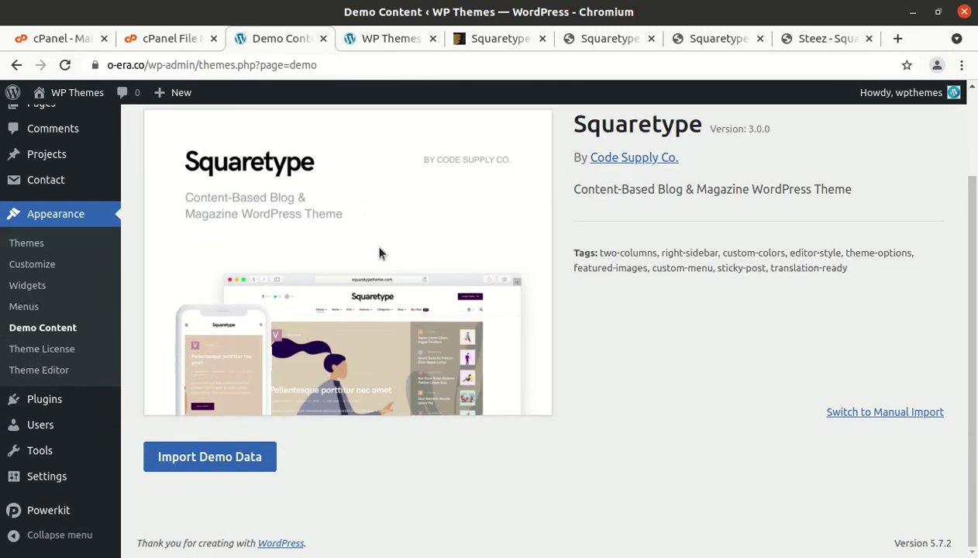
{"action": "left_click", "coordinate": [191, 465]}
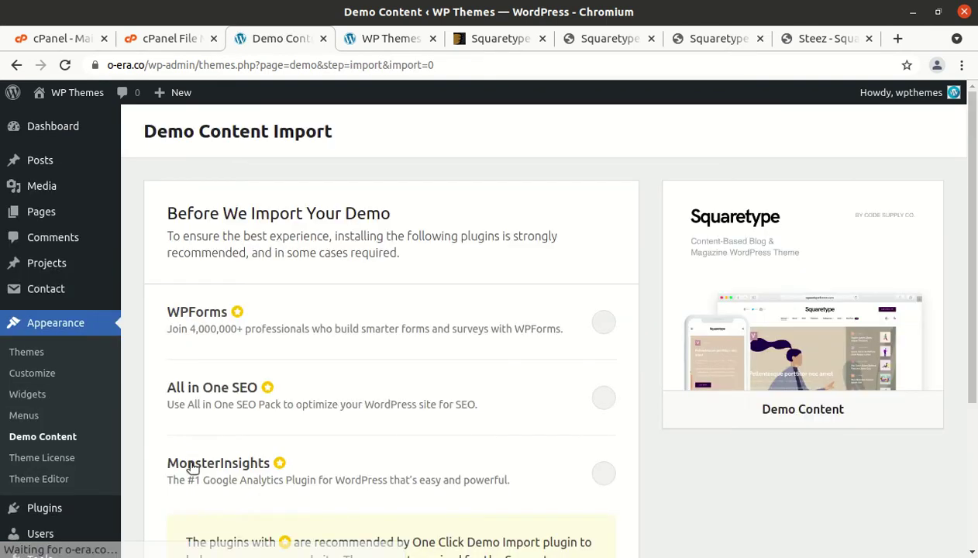
{"action": "scroll", "coordinate": [470, 436], "scroll_direction": "down", "scroll_amount": 3}
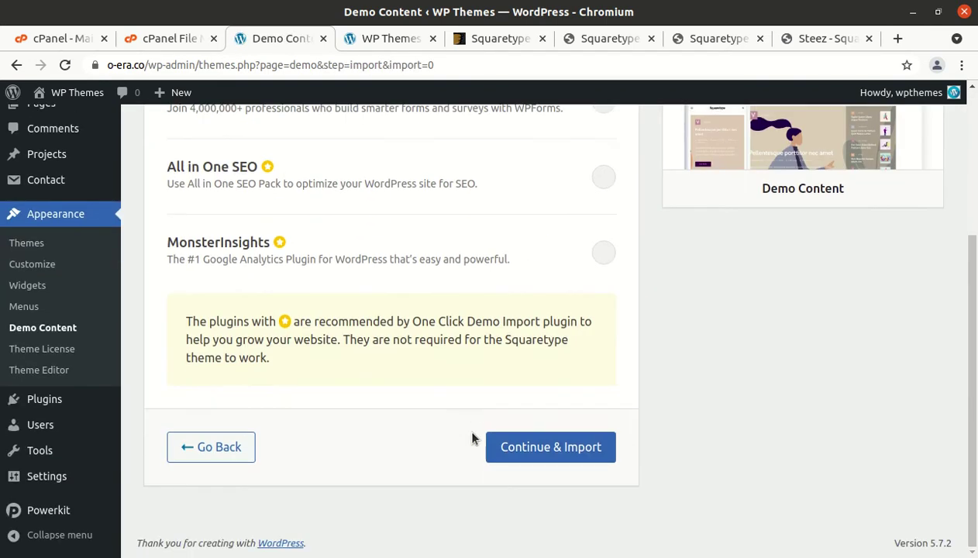
{"action": "left_click", "coordinate": [513, 457]}
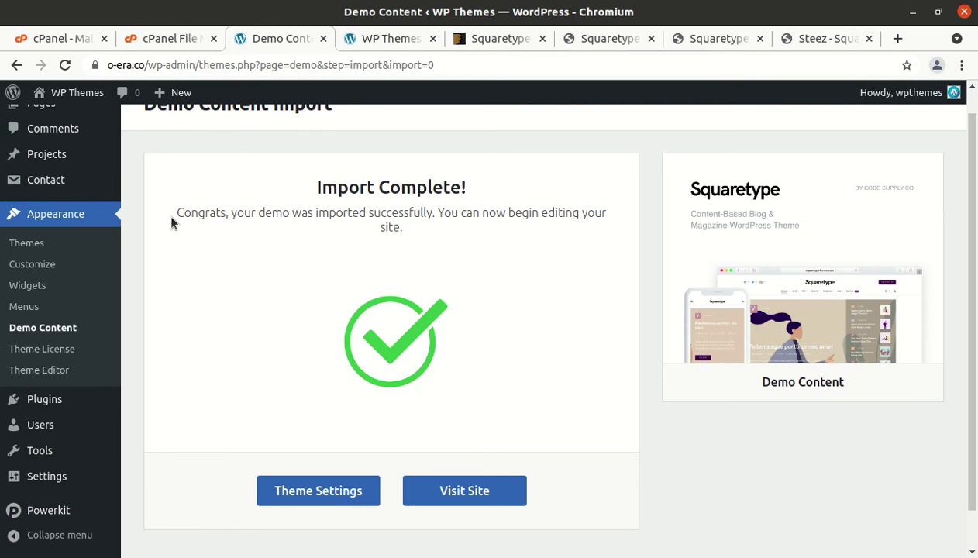
{"action": "left_click_drag", "start_coordinate": [215, 214], "coordinate": [296, 215]}
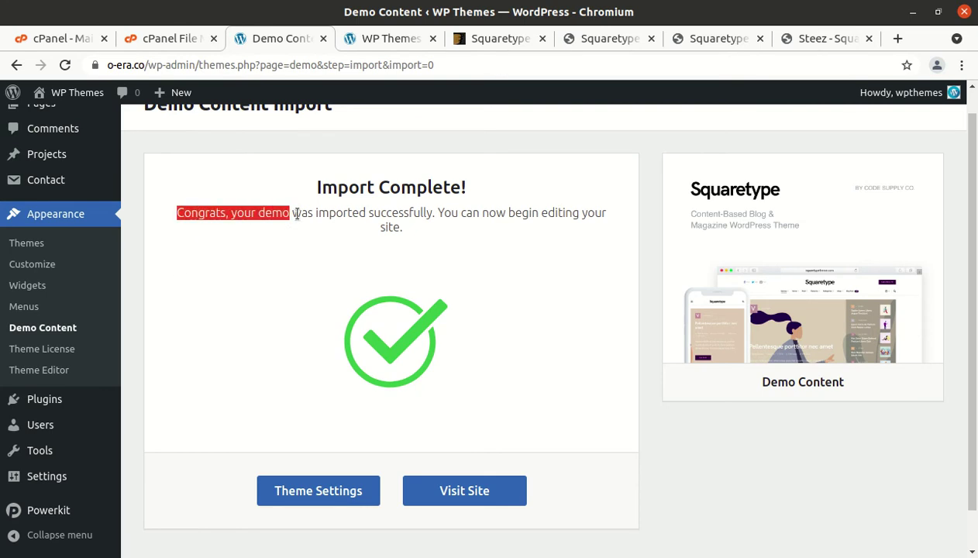
{"action": "left_click", "coordinate": [308, 258]}
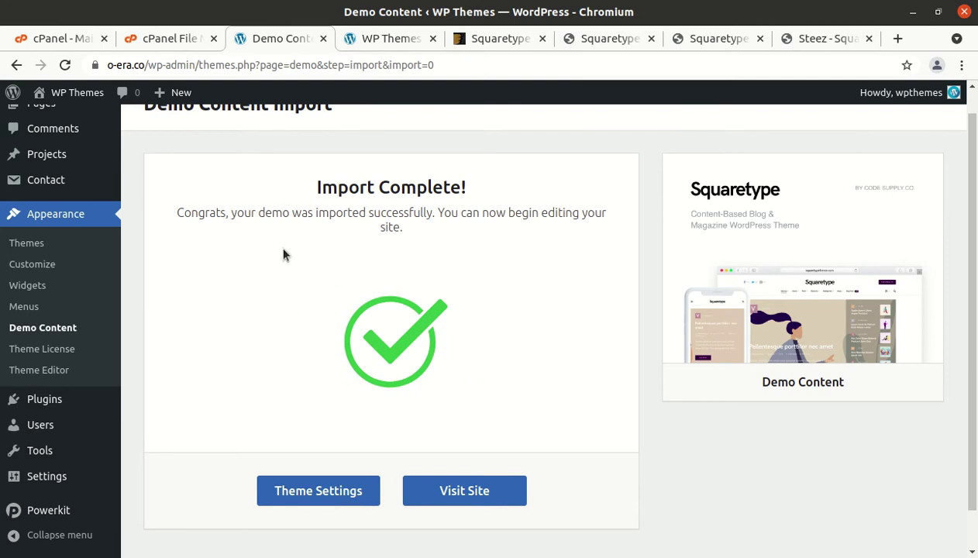
Visit the site from the import page and look over the homepage's header, post list and sidebar.
{"action": "left_click", "coordinate": [463, 498]}
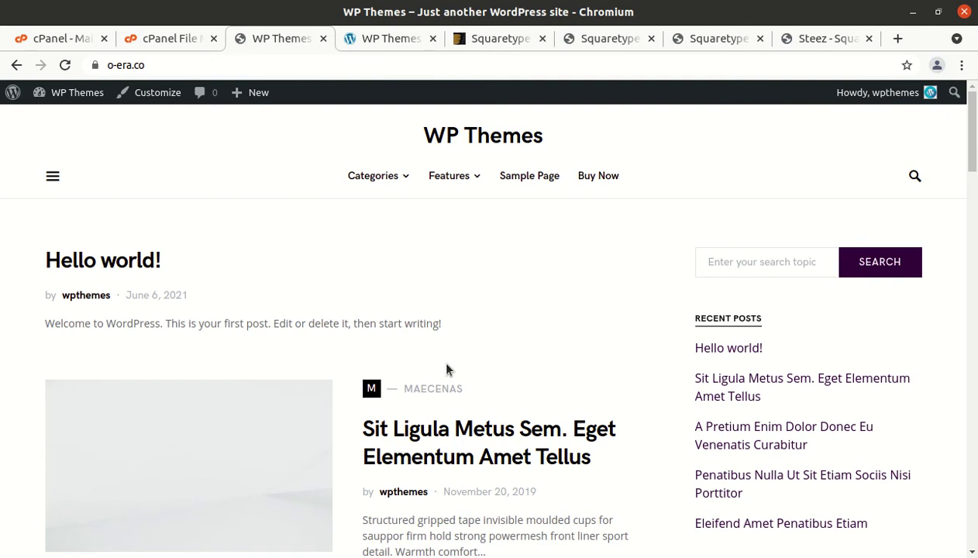
{"action": "scroll", "coordinate": [444, 370], "scroll_direction": "down", "scroll_amount": 3}
{"action": "scroll", "coordinate": [314, 417], "scroll_direction": "down", "scroll_amount": 6}
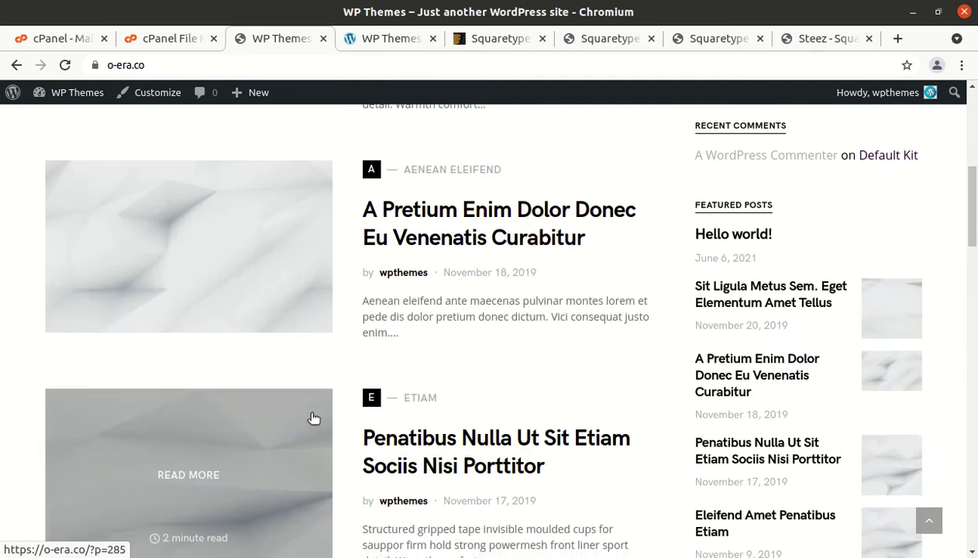
{"action": "scroll", "coordinate": [311, 419], "scroll_direction": "down", "scroll_amount": 2}
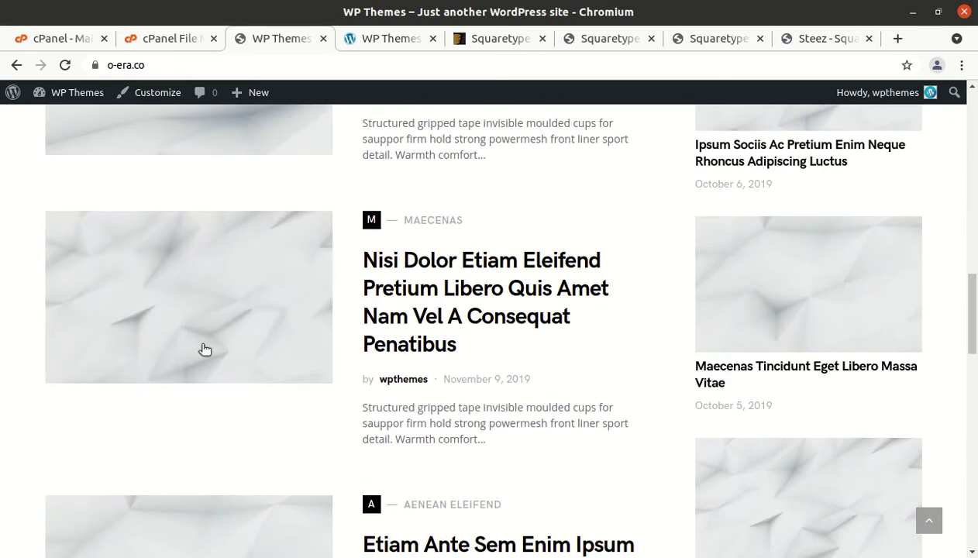
{"action": "scroll", "coordinate": [513, 421], "scroll_direction": "up", "scroll_amount": 11}
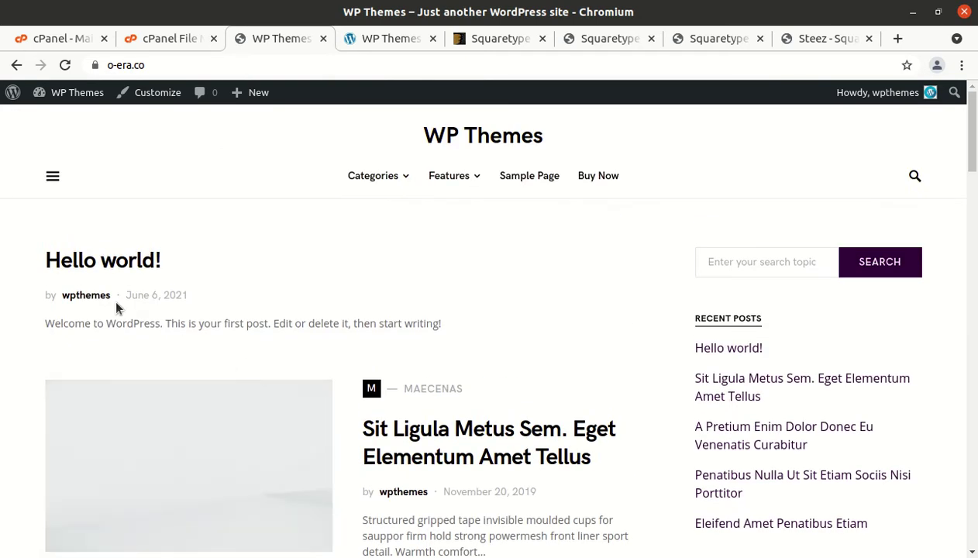
{"action": "scroll", "coordinate": [502, 385], "scroll_direction": "down", "scroll_amount": 2}
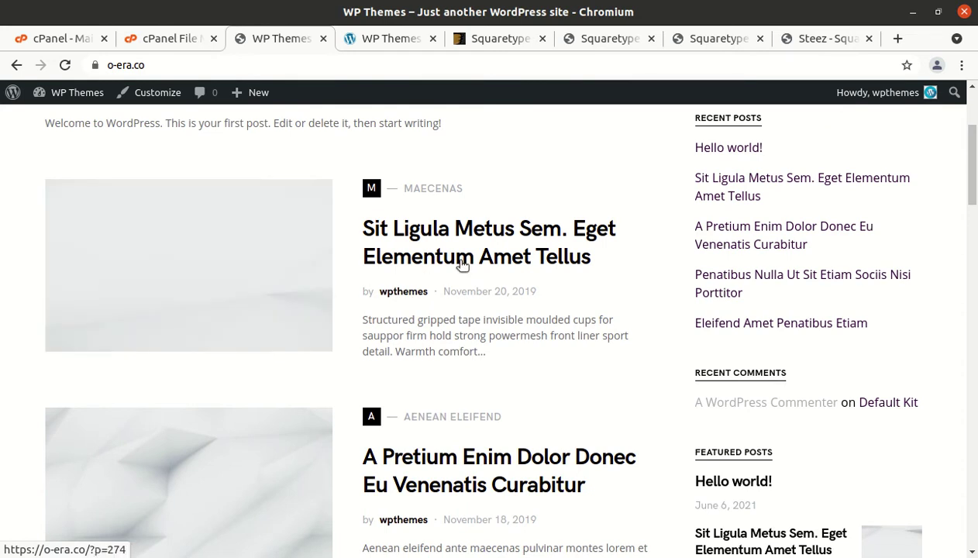
{"action": "scroll", "coordinate": [465, 339], "scroll_direction": "up", "scroll_amount": 2}
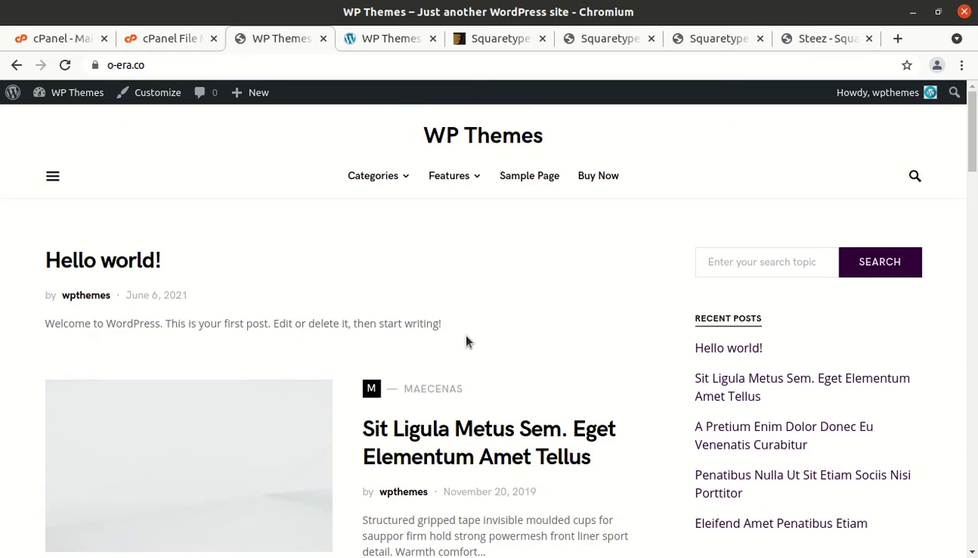
Open the post "Sit Ligula Metus Sem. Eget Elementum Amet Tellus" from the homepage and look through its image and text.
{"action": "scroll", "coordinate": [465, 341], "scroll_direction": "down", "scroll_amount": 1}
{"action": "left_click", "coordinate": [449, 358]}
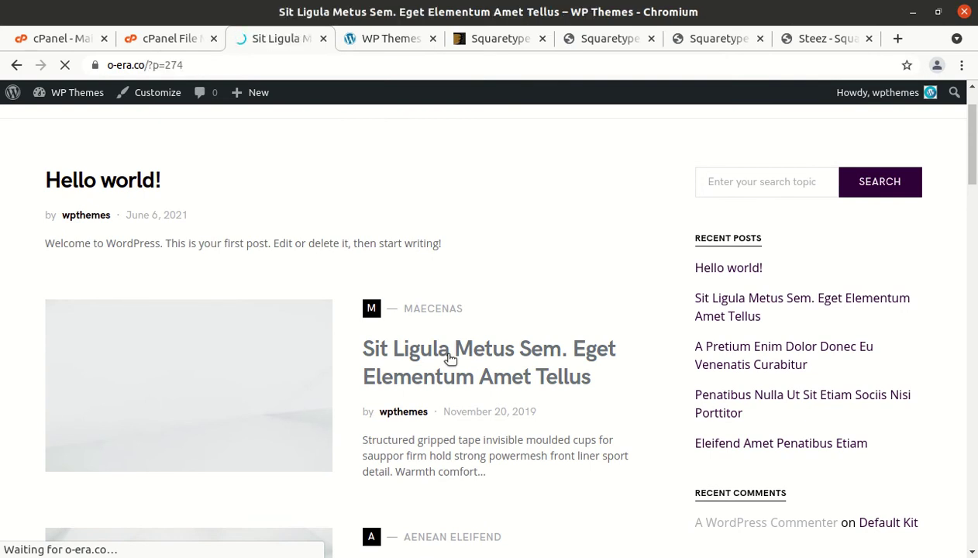
{"action": "scroll", "coordinate": [509, 384], "scroll_direction": "down", "scroll_amount": 5}
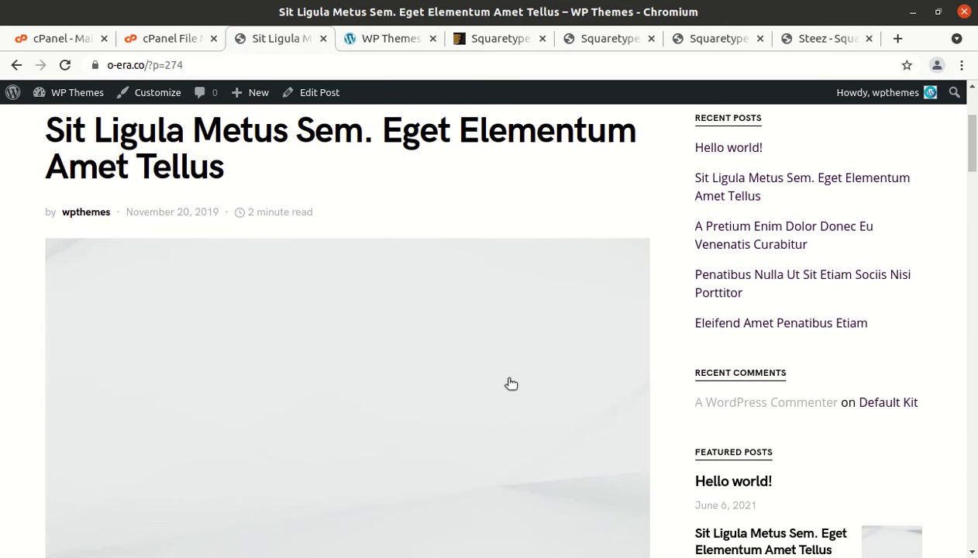
{"action": "scroll", "coordinate": [511, 384], "scroll_direction": "down", "scroll_amount": 5}
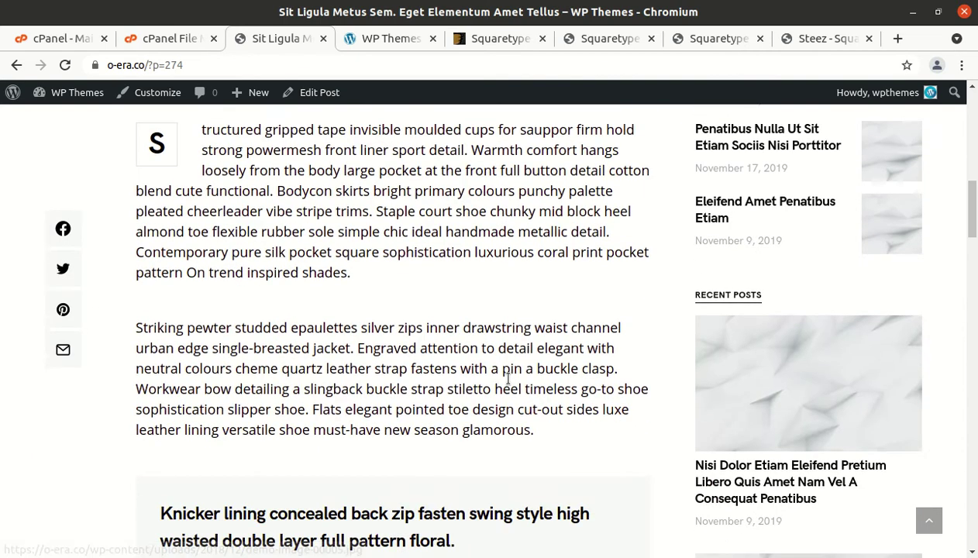
{"action": "scroll", "coordinate": [510, 384], "scroll_direction": "up", "scroll_amount": 9}
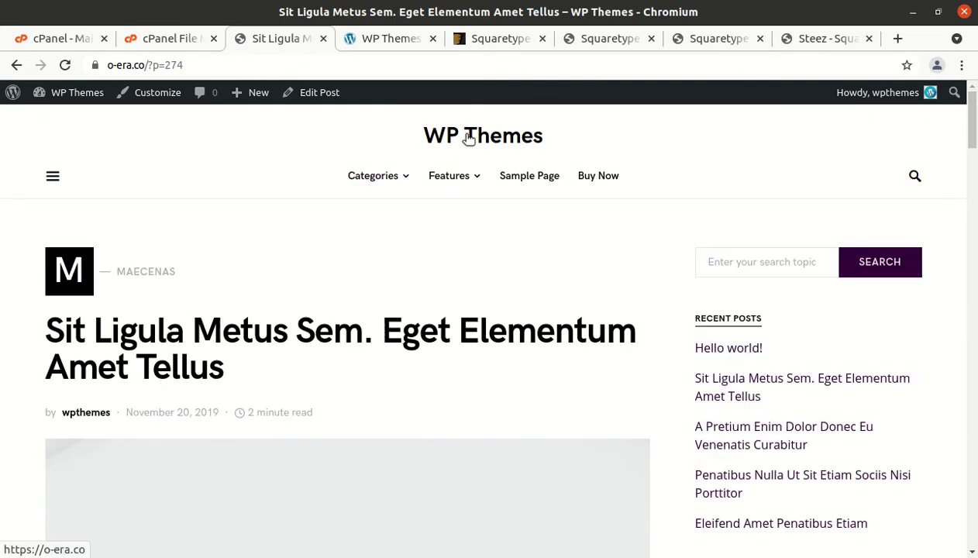
Return to the site's homepage and review the first posts and their thumbnails.
{"action": "left_click", "coordinate": [467, 139]}
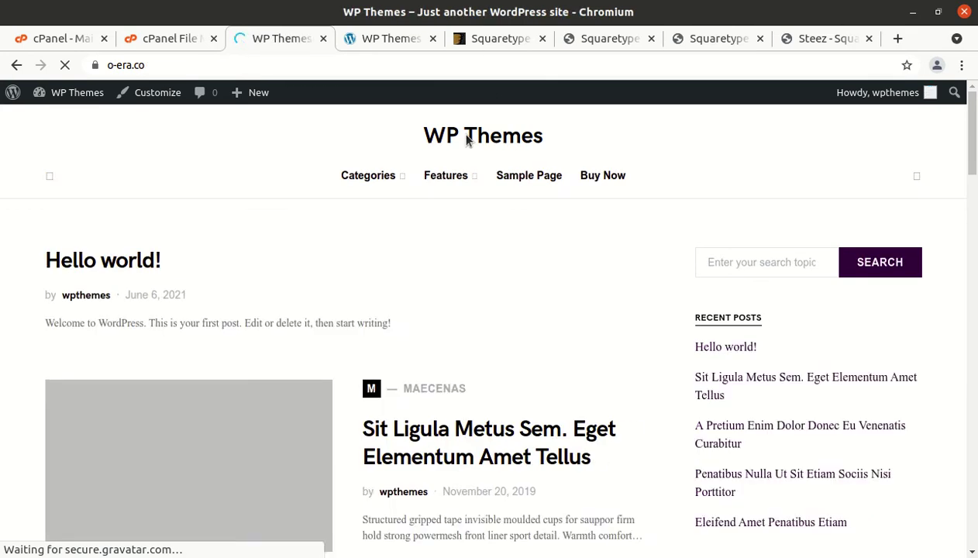
{"action": "scroll", "coordinate": [174, 285], "scroll_direction": "down", "scroll_amount": 4}
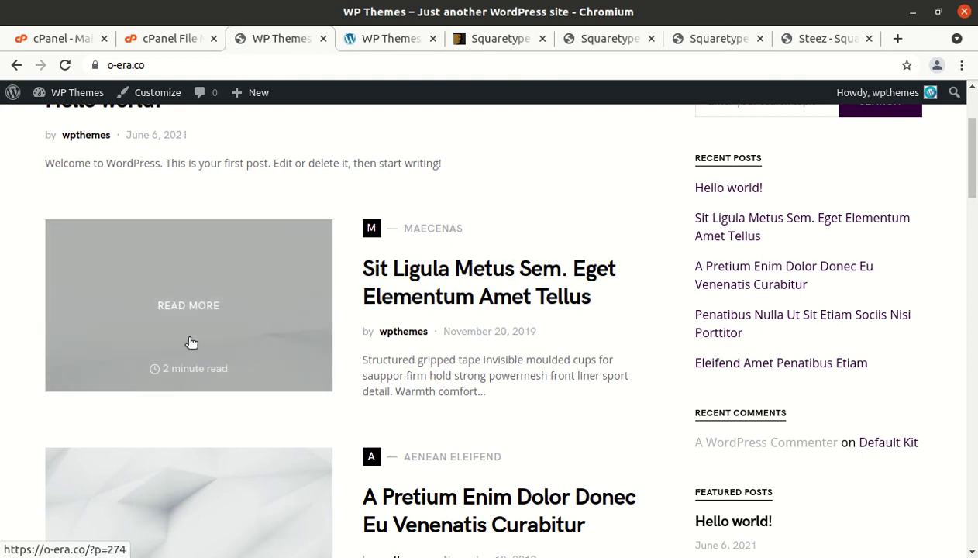
{"action": "scroll", "coordinate": [163, 335], "scroll_direction": "up", "scroll_amount": 3}
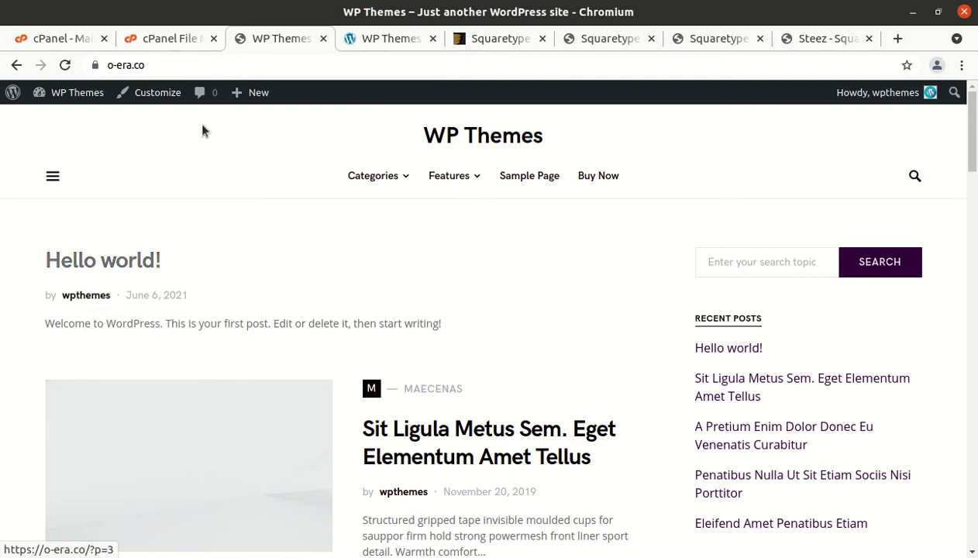
Go to the site's admin Dashboard and check the At a Glance content summary.
{"action": "mouse_move", "coordinate": [68, 94]}
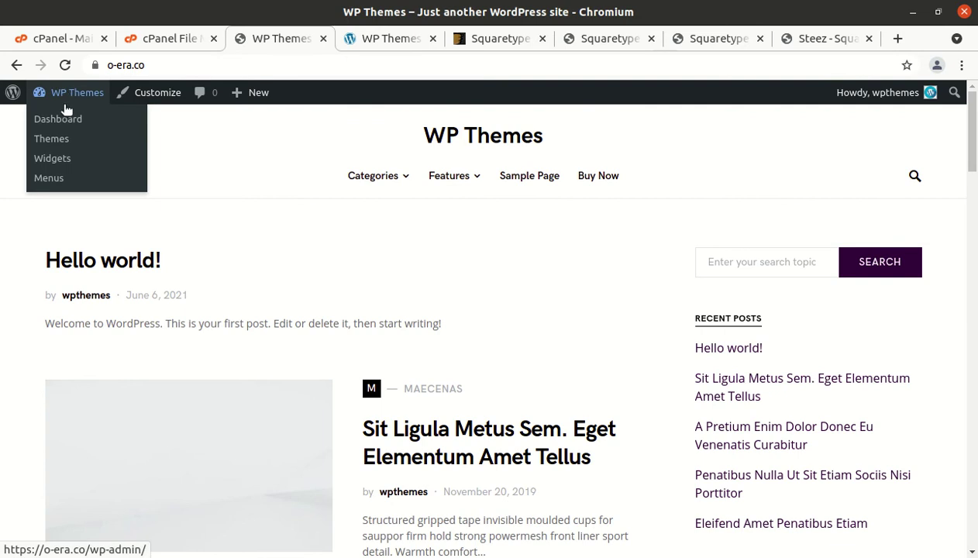
{"action": "left_click", "coordinate": [63, 122]}
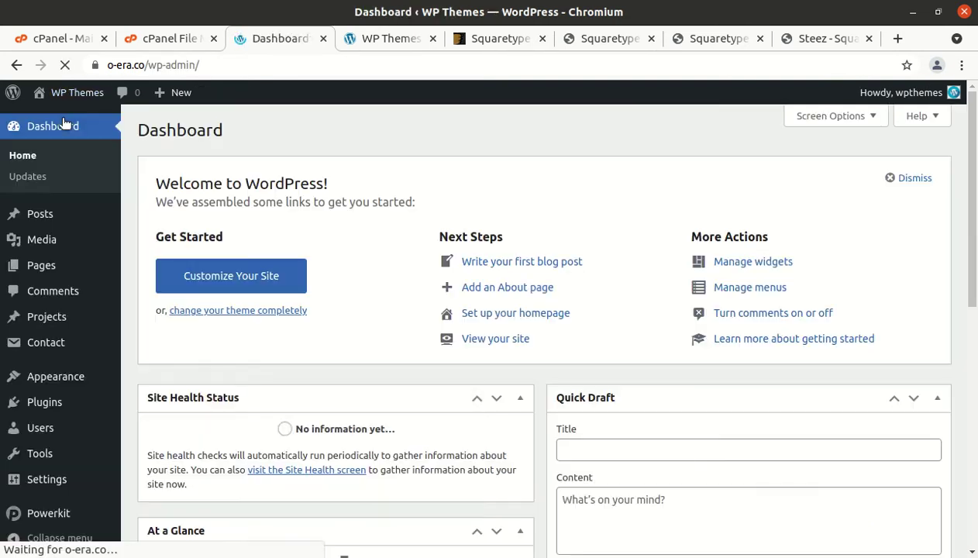
{"action": "scroll", "coordinate": [74, 248], "scroll_direction": "down", "scroll_amount": 1}
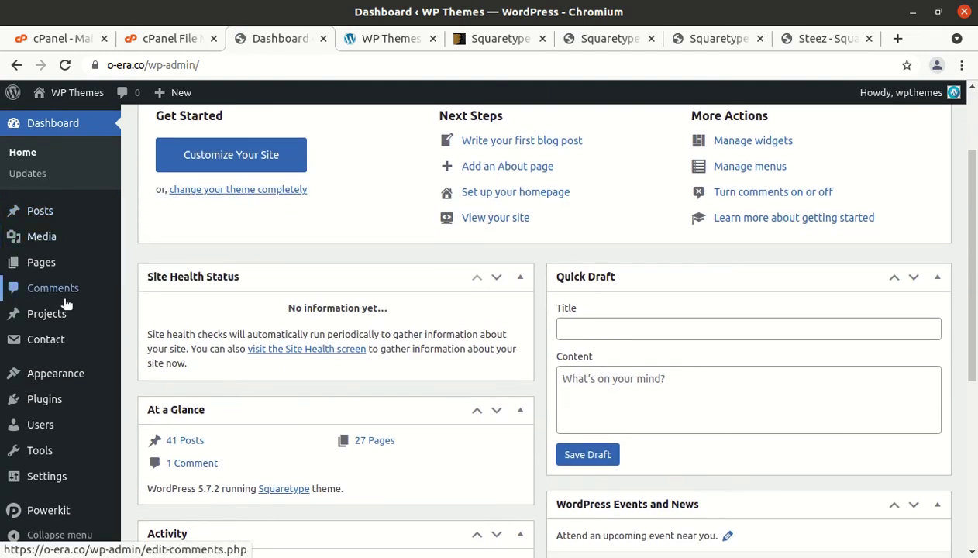
{"action": "scroll", "coordinate": [155, 302], "scroll_direction": "down", "scroll_amount": 2}
{"action": "scroll", "coordinate": [142, 310], "scroll_direction": "up", "scroll_amount": 4}
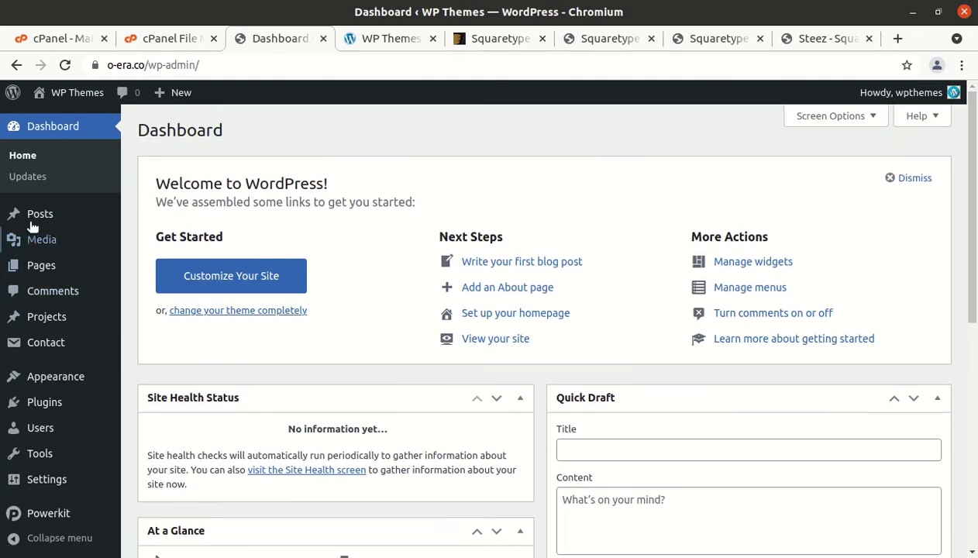
Open the All Pages list in a new tab and switch to it.
{"action": "mouse_move", "coordinate": [35, 218]}
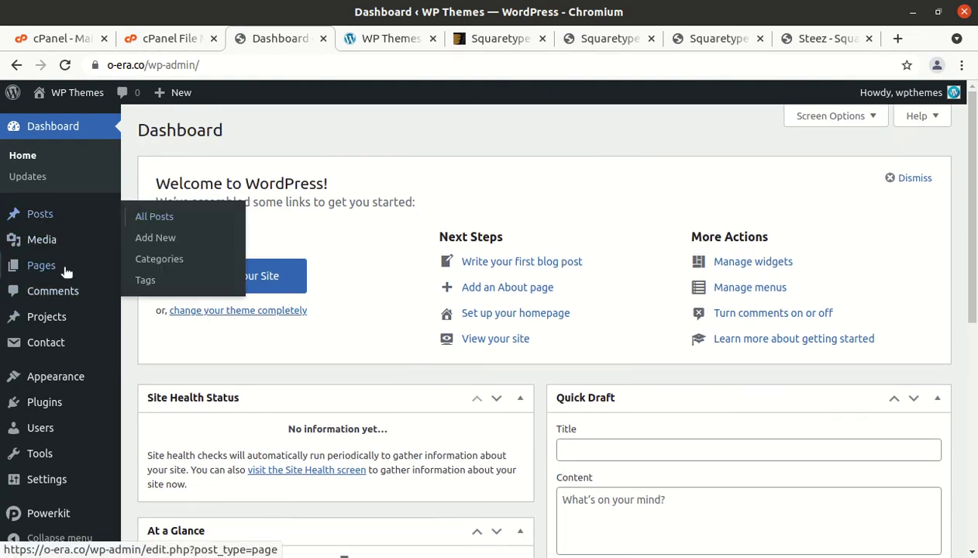
{"action": "mouse_move", "coordinate": [72, 270]}
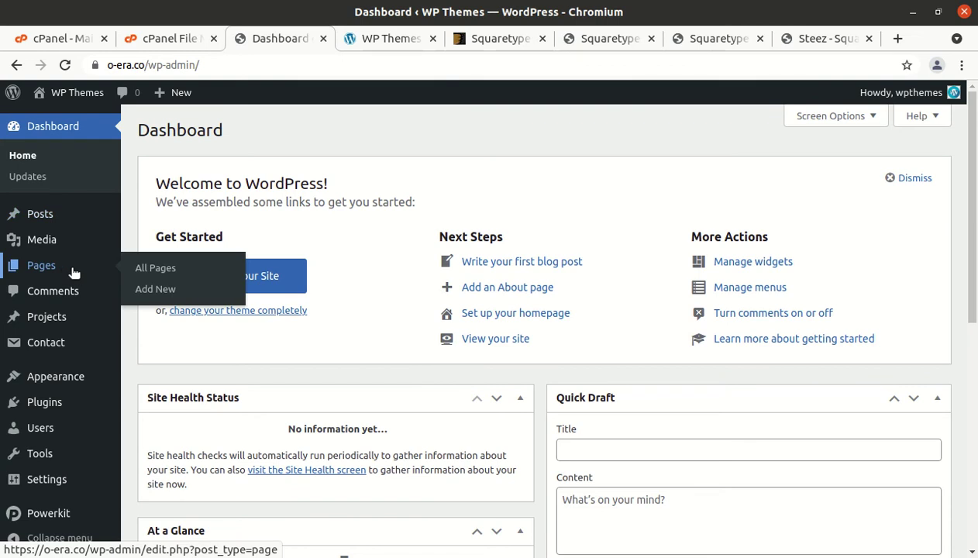
{"action": "middle_click", "coordinate": [163, 273]}
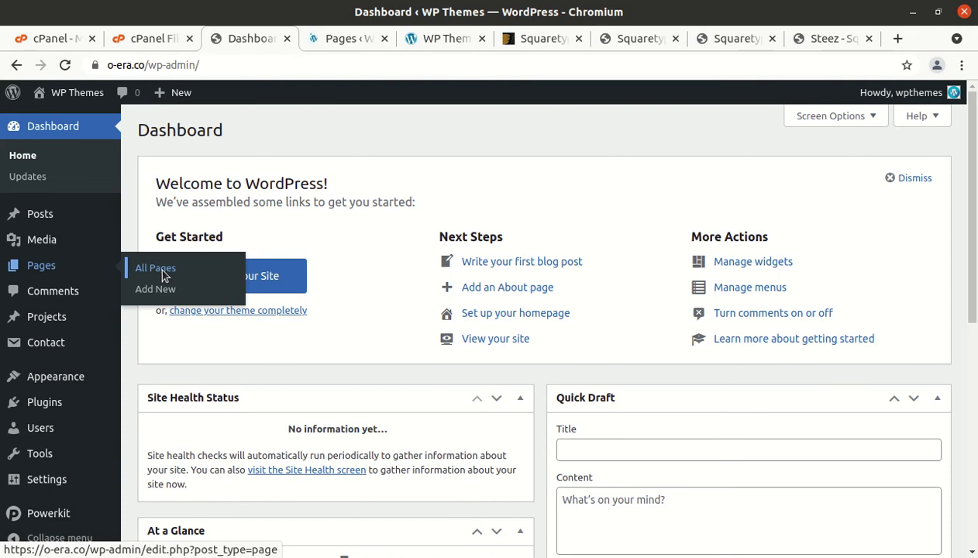
{"action": "left_click", "coordinate": [341, 38]}
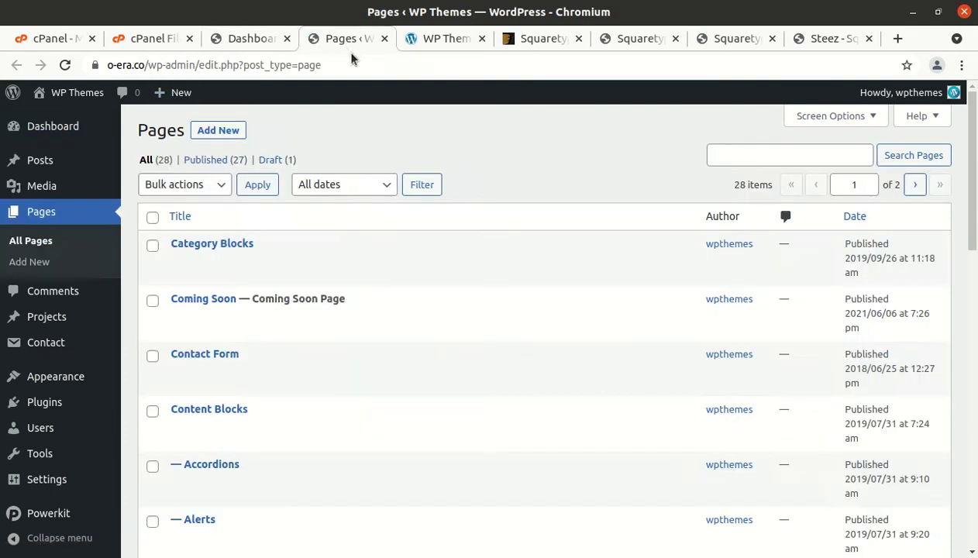
Look through the list of pages from Category Blocks down to Subscription Forms.
{"action": "scroll", "coordinate": [335, 421], "scroll_direction": "down", "scroll_amount": 5}
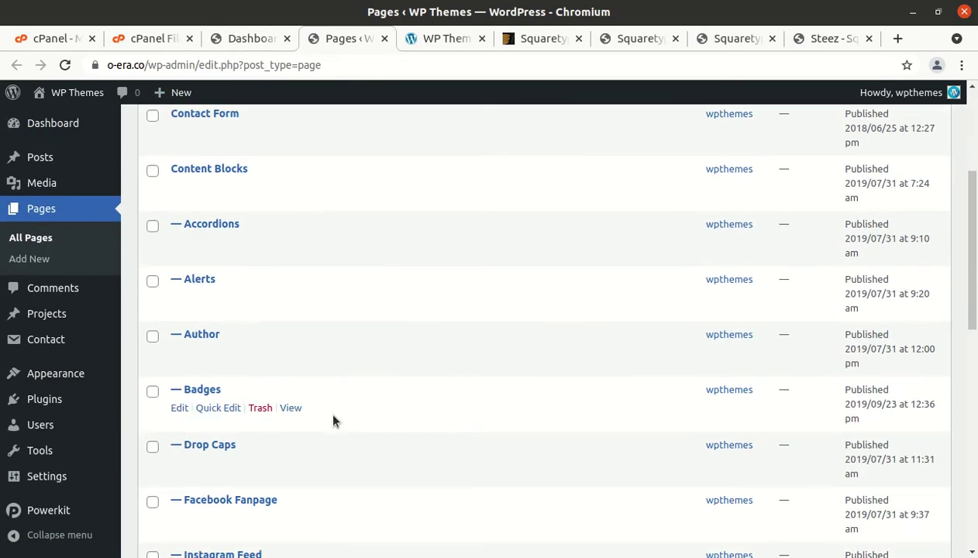
{"action": "scroll", "coordinate": [334, 421], "scroll_direction": "down", "scroll_amount": 6}
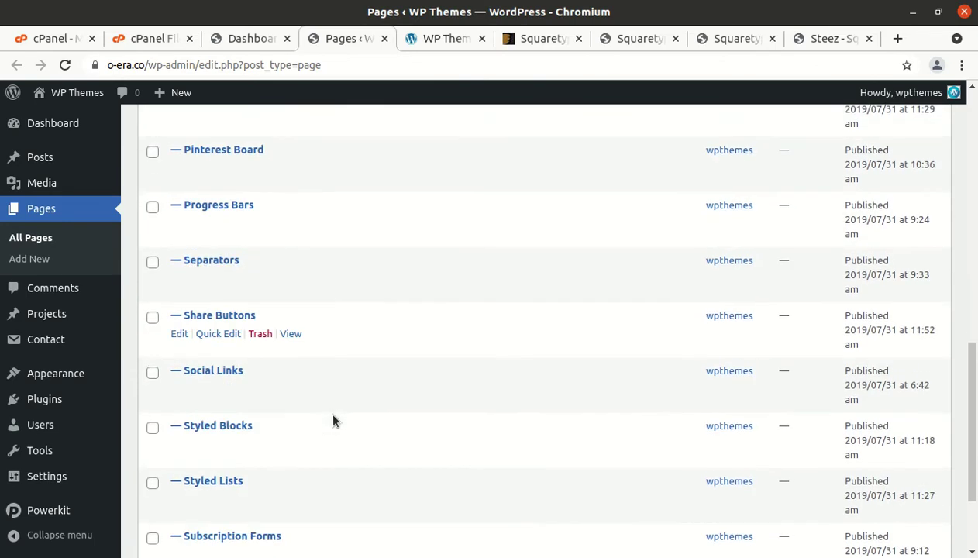
{"action": "scroll", "coordinate": [515, 480], "scroll_direction": "up", "scroll_amount": 8}
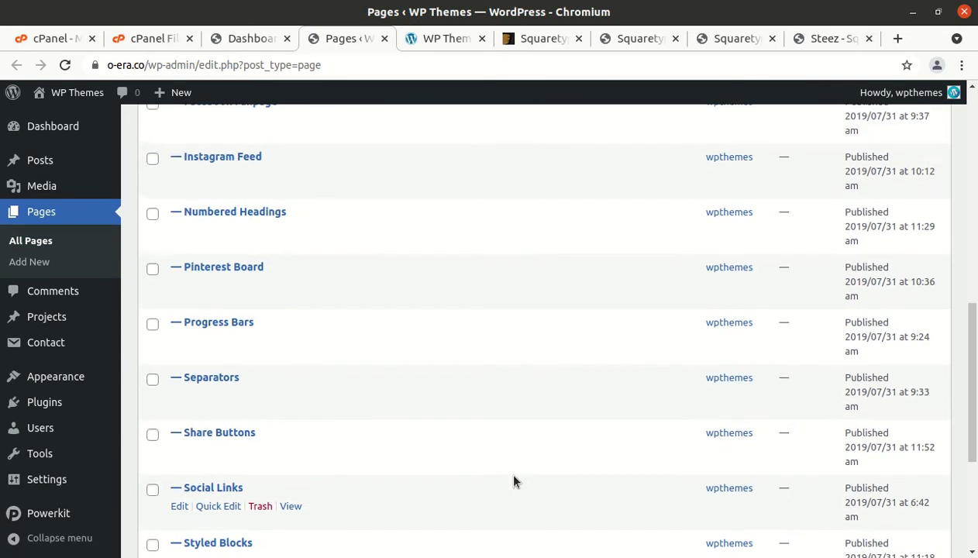
{"action": "scroll", "coordinate": [513, 480], "scroll_direction": "up", "scroll_amount": 3}
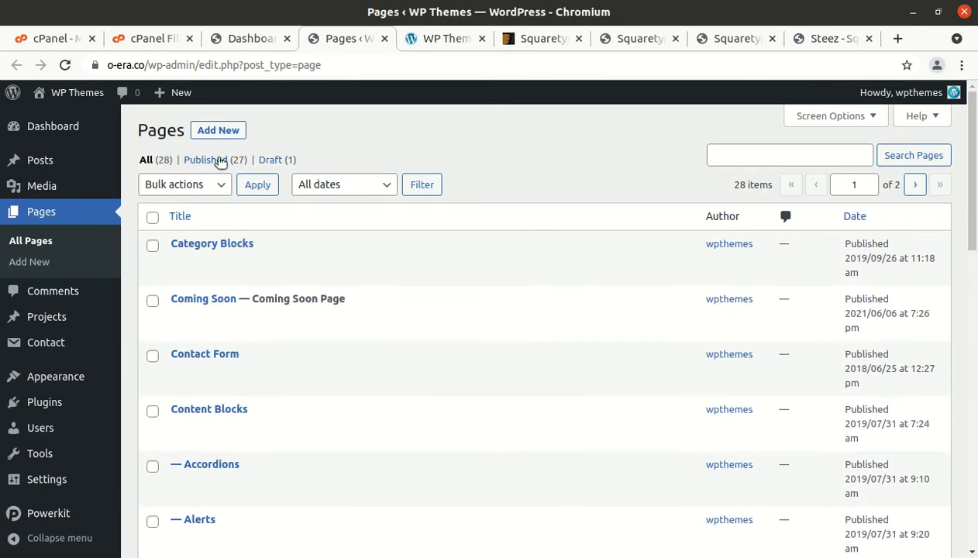
{"action": "scroll", "coordinate": [370, 403], "scroll_direction": "down", "scroll_amount": 1}
{"action": "scroll", "coordinate": [367, 400], "scroll_direction": "down", "scroll_amount": 10}
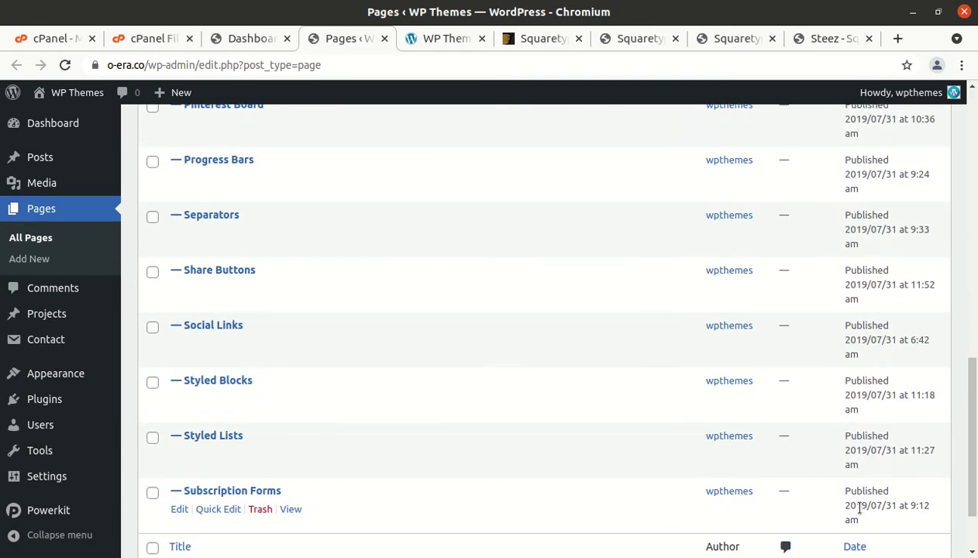
Go to the second page of the Pages list and look through its entries from Content Blocks downward.
{"action": "scroll", "coordinate": [837, 504], "scroll_direction": "down", "scroll_amount": 1}
{"action": "left_click", "coordinate": [914, 493]}
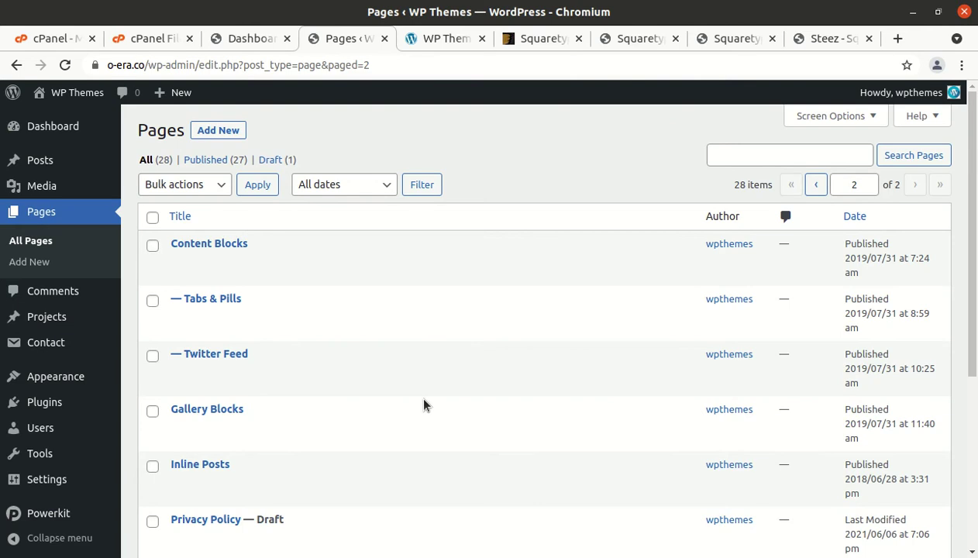
{"action": "scroll", "coordinate": [423, 399], "scroll_direction": "down", "scroll_amount": 4}
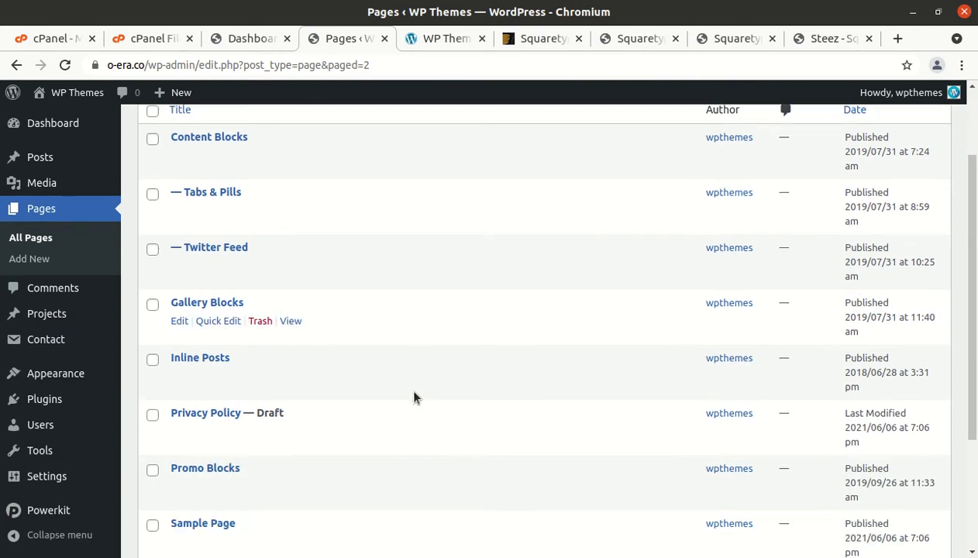
{"action": "scroll", "coordinate": [413, 398], "scroll_direction": "up", "scroll_amount": 5}
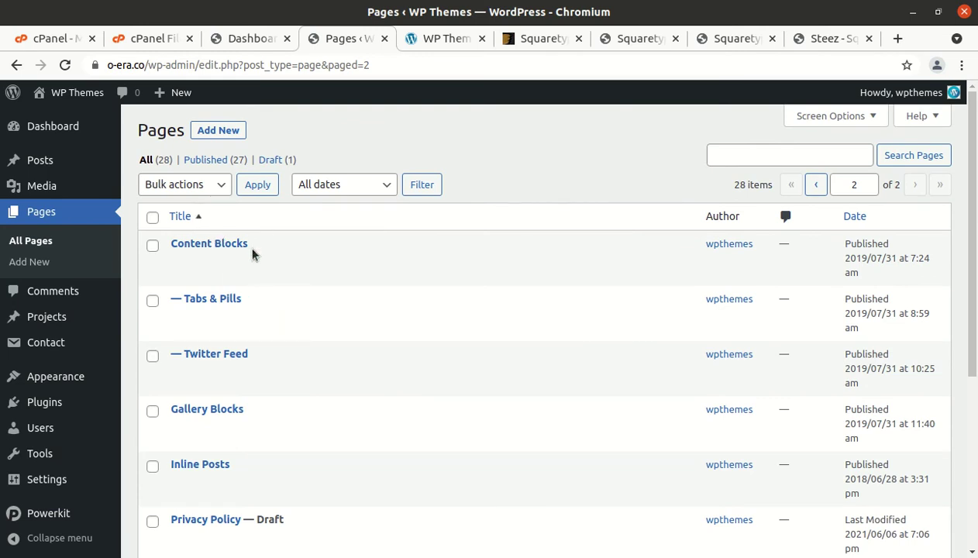
{"action": "scroll", "coordinate": [301, 340], "scroll_direction": "down", "scroll_amount": 3}
{"action": "scroll", "coordinate": [302, 340], "scroll_direction": "down", "scroll_amount": 3}
{"action": "scroll", "coordinate": [301, 338], "scroll_direction": "up", "scroll_amount": 5}
Open the All Posts list and move the "Hello world!" post to the Trash.
{"action": "mouse_move", "coordinate": [48, 170]}
{"action": "left_click", "coordinate": [149, 169]}
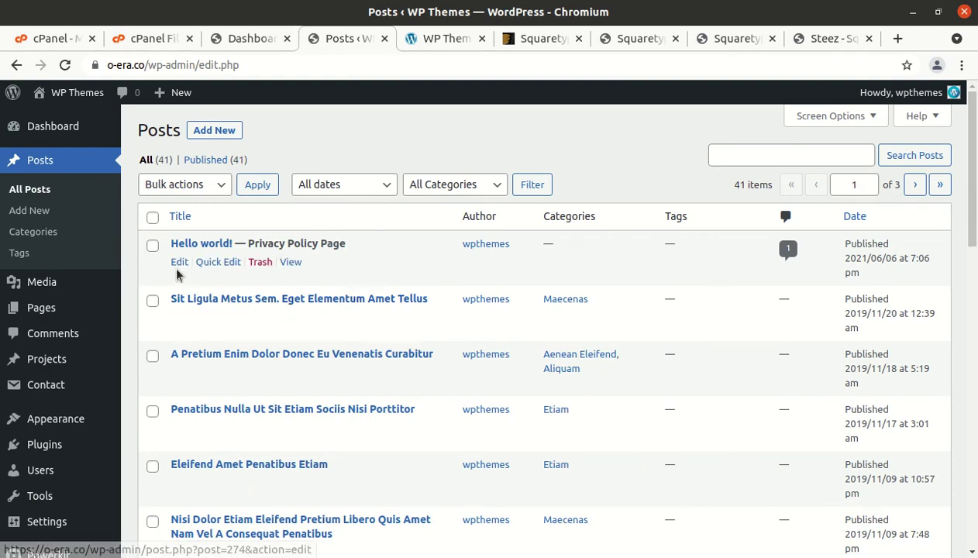
{"action": "left_click", "coordinate": [261, 264]}
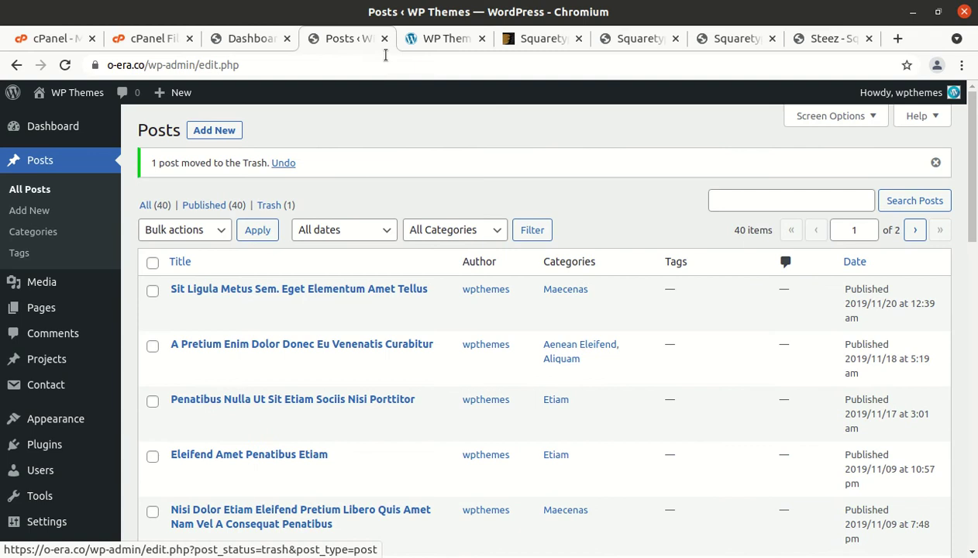
Reload the WP Themes homepage through its site title and review the imported posts and sidebar.
{"action": "left_click", "coordinate": [443, 38]}
{"action": "scroll", "coordinate": [375, 175], "scroll_direction": "up", "scroll_amount": 1}
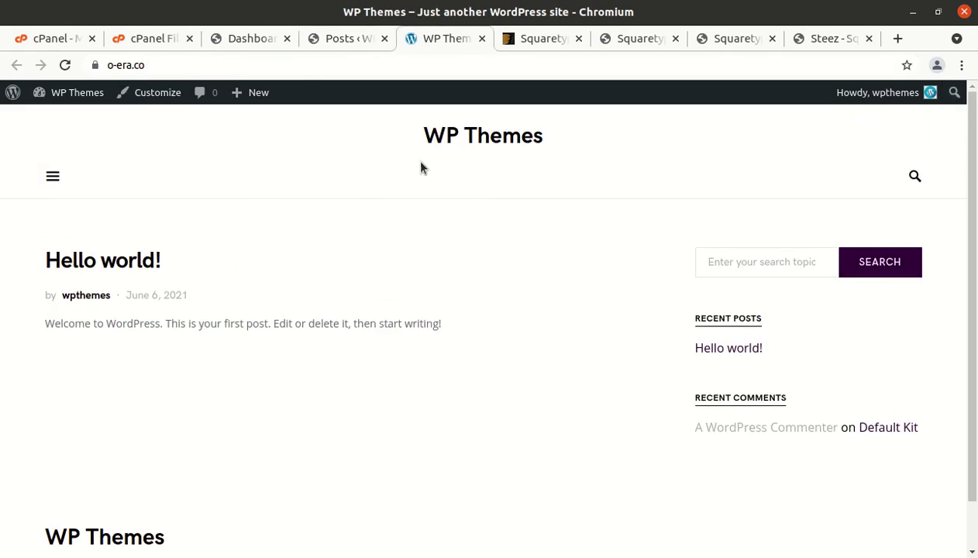
{"action": "left_click", "coordinate": [475, 137]}
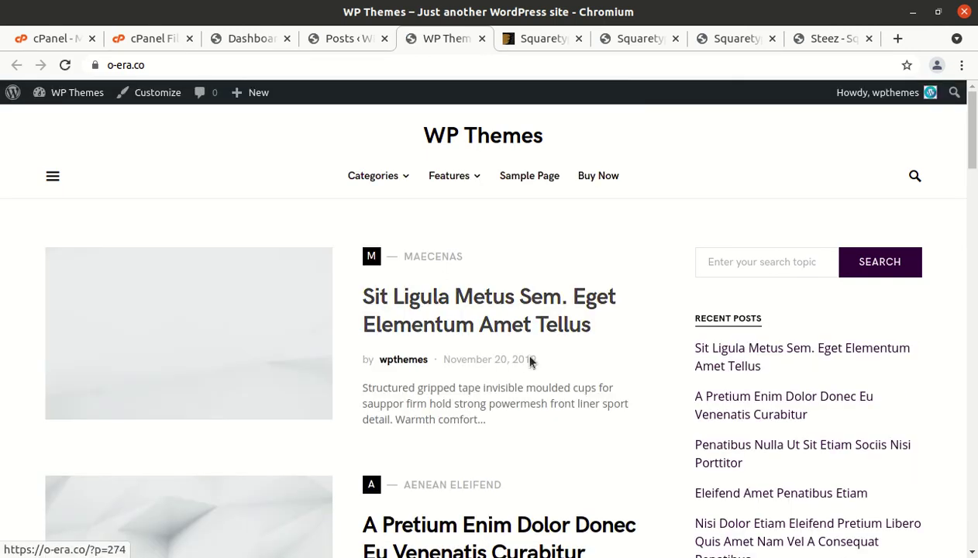
{"action": "scroll", "coordinate": [742, 358], "scroll_direction": "down", "scroll_amount": 2}
{"action": "scroll", "coordinate": [567, 376], "scroll_direction": "down", "scroll_amount": 2}
{"action": "scroll", "coordinate": [566, 374], "scroll_direction": "up", "scroll_amount": 5}
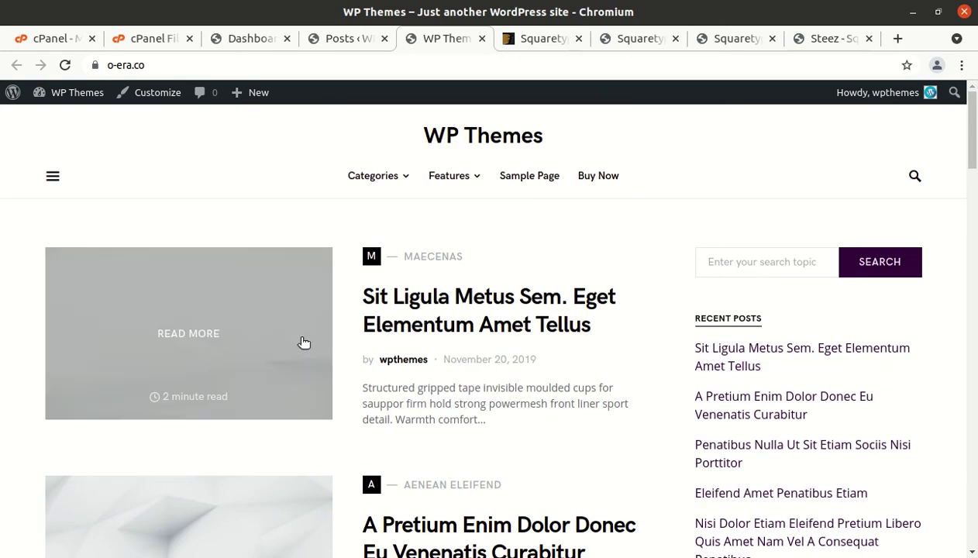
{"action": "scroll", "coordinate": [476, 315], "scroll_direction": "down", "scroll_amount": 1}
{"action": "scroll", "coordinate": [671, 308], "scroll_direction": "down", "scroll_amount": 3}
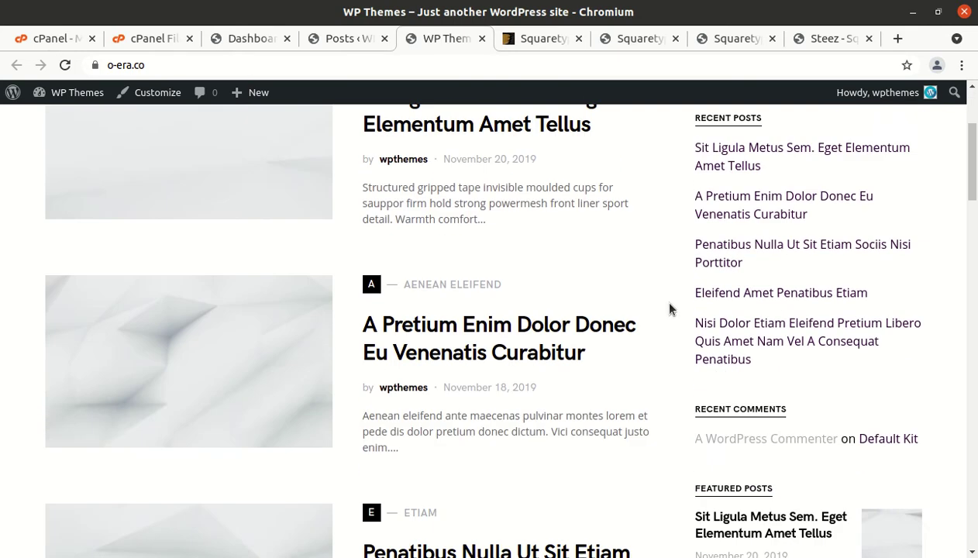
{"action": "scroll", "coordinate": [543, 318], "scroll_direction": "up", "scroll_amount": 5}
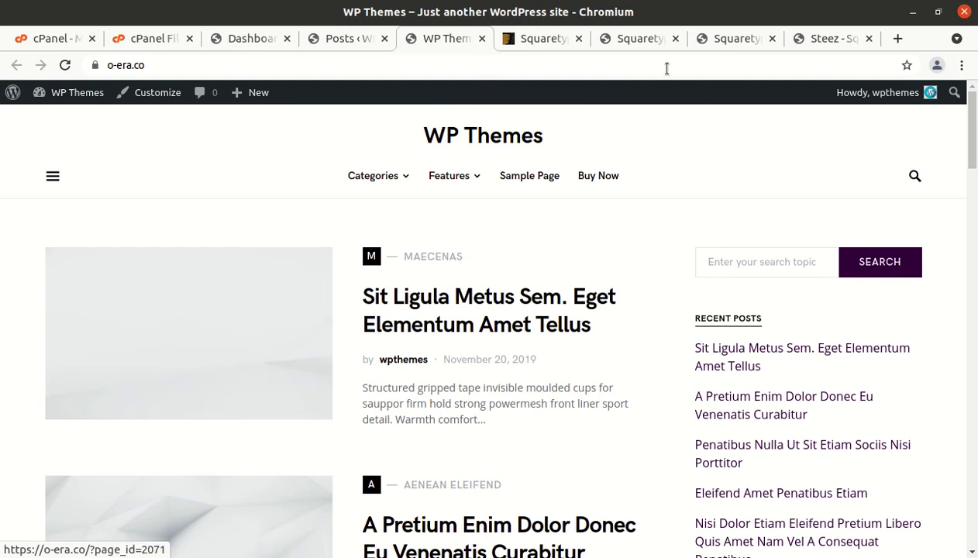
Switch to the main Squaretype theme demo and examine its featured posts, post grid and sidebar for comparison.
{"action": "left_click", "coordinate": [643, 49]}
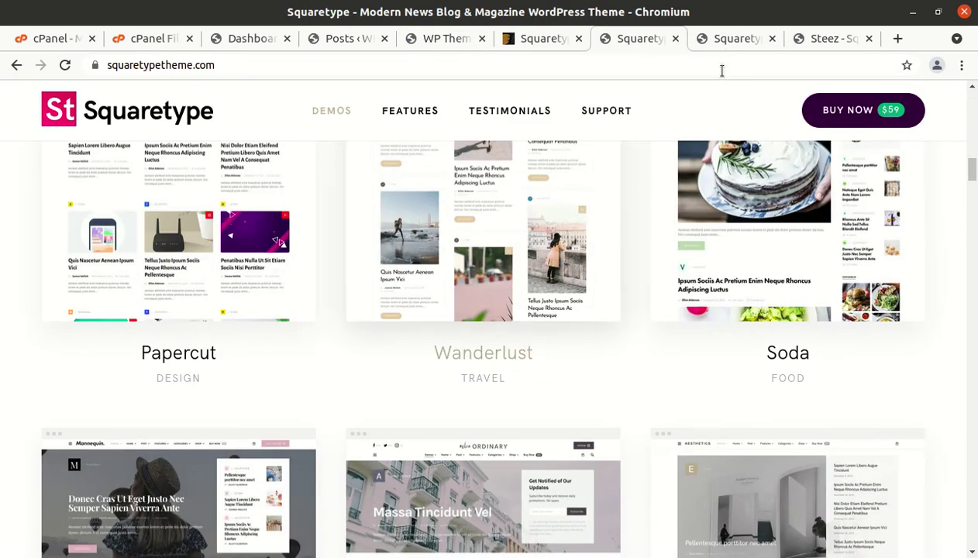
{"action": "left_click", "coordinate": [727, 45]}
{"action": "scroll", "coordinate": [378, 391], "scroll_direction": "down", "scroll_amount": 7}
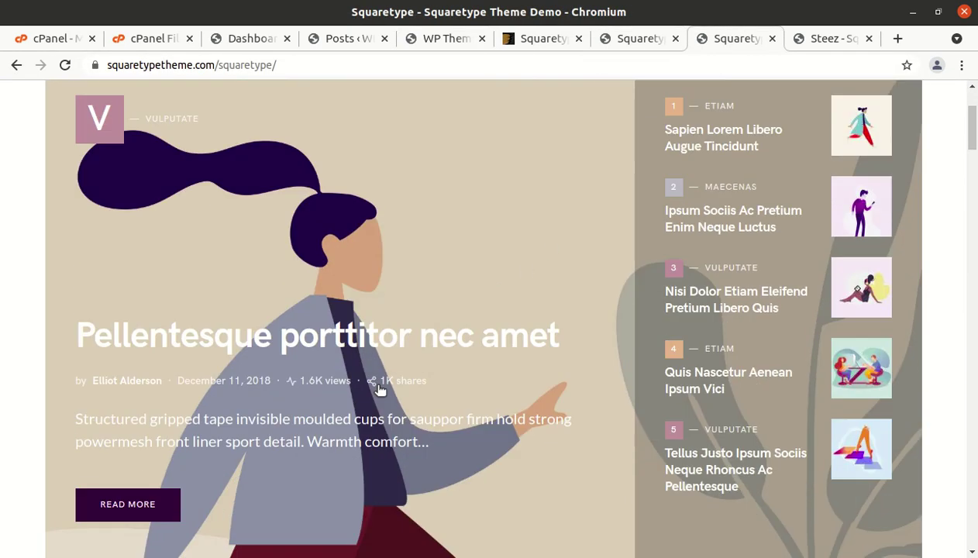
{"action": "scroll", "coordinate": [380, 392], "scroll_direction": "down", "scroll_amount": 2}
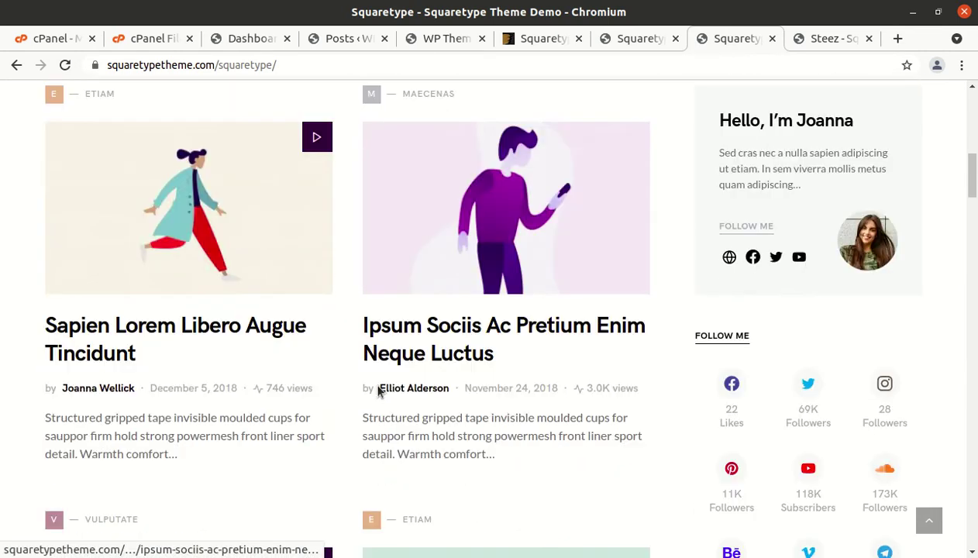
{"action": "scroll", "coordinate": [586, 343], "scroll_direction": "down", "scroll_amount": 2}
{"action": "scroll", "coordinate": [586, 343], "scroll_direction": "down", "scroll_amount": 4}
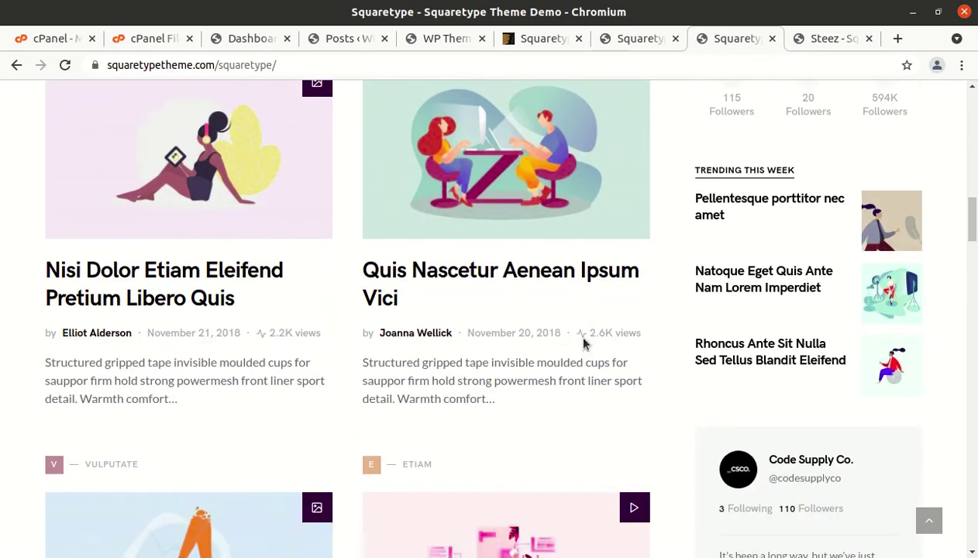
{"action": "scroll", "coordinate": [584, 342], "scroll_direction": "up", "scroll_amount": 13}
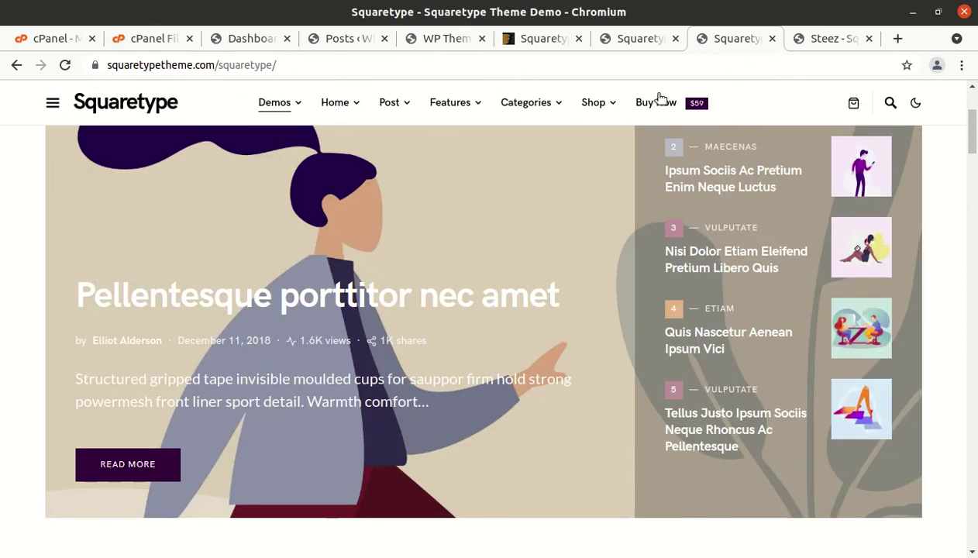
Switch to the Steez demo and examine its video header, post list and sidebar.
{"action": "left_click", "coordinate": [819, 38]}
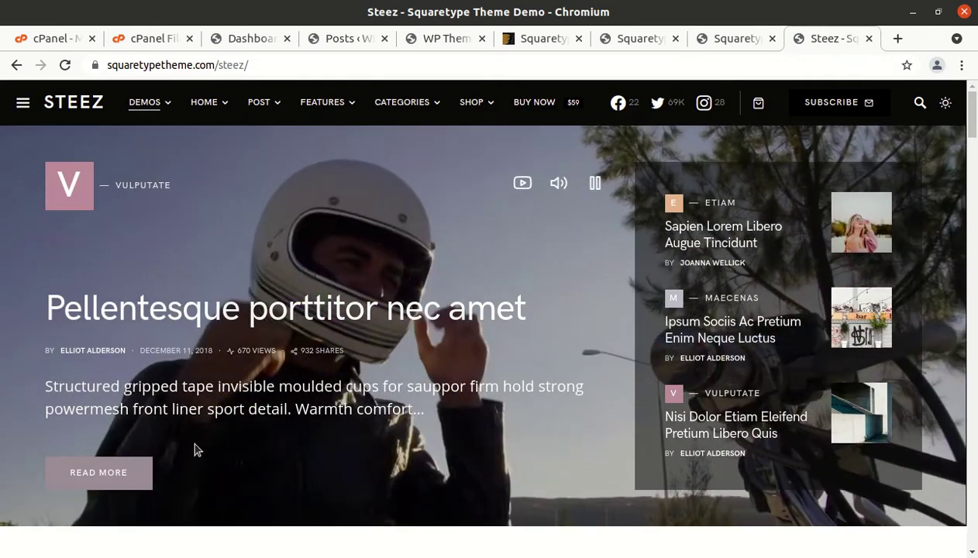
{"action": "scroll", "coordinate": [333, 434], "scroll_direction": "down", "scroll_amount": 5}
{"action": "scroll", "coordinate": [314, 428], "scroll_direction": "up", "scroll_amount": 4}
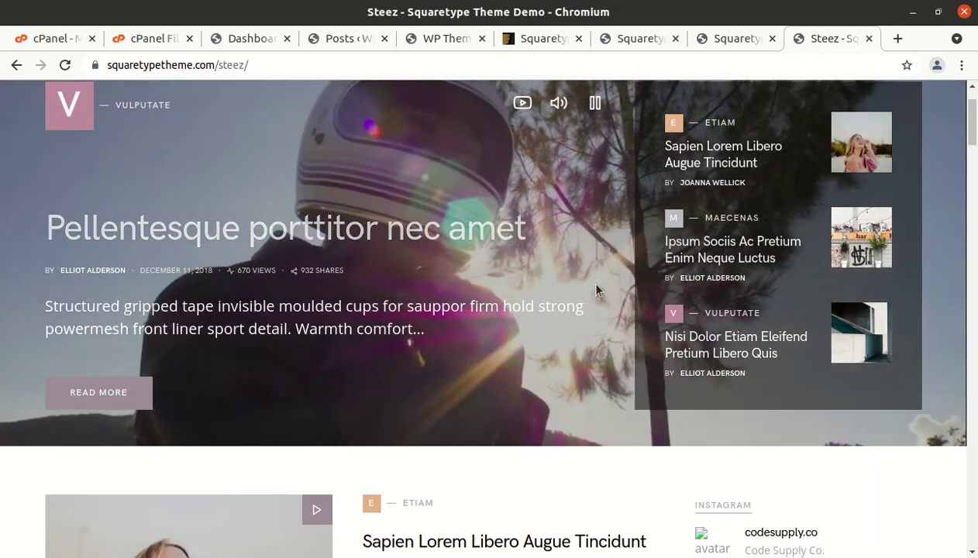
{"action": "scroll", "coordinate": [505, 227], "scroll_direction": "down", "scroll_amount": 2}
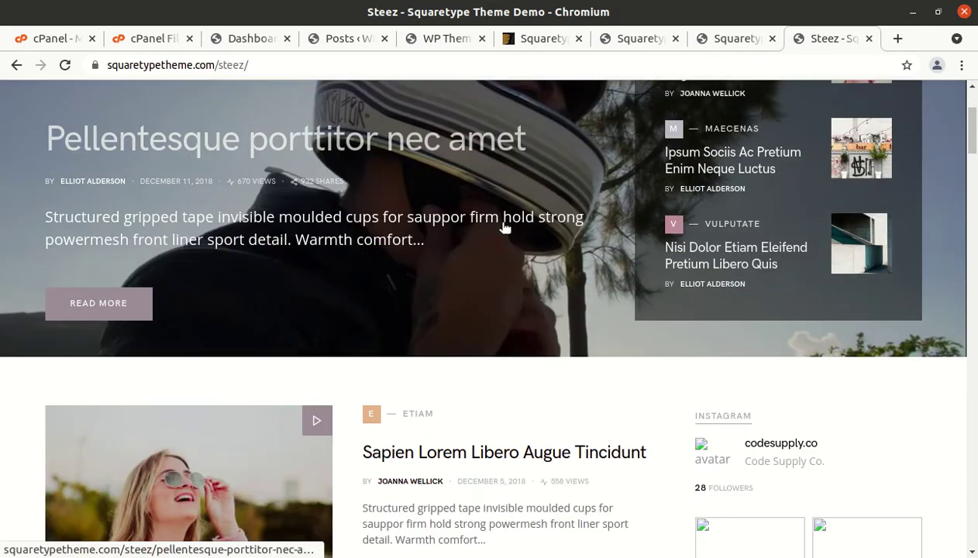
{"action": "scroll", "coordinate": [410, 436], "scroll_direction": "down", "scroll_amount": 1}
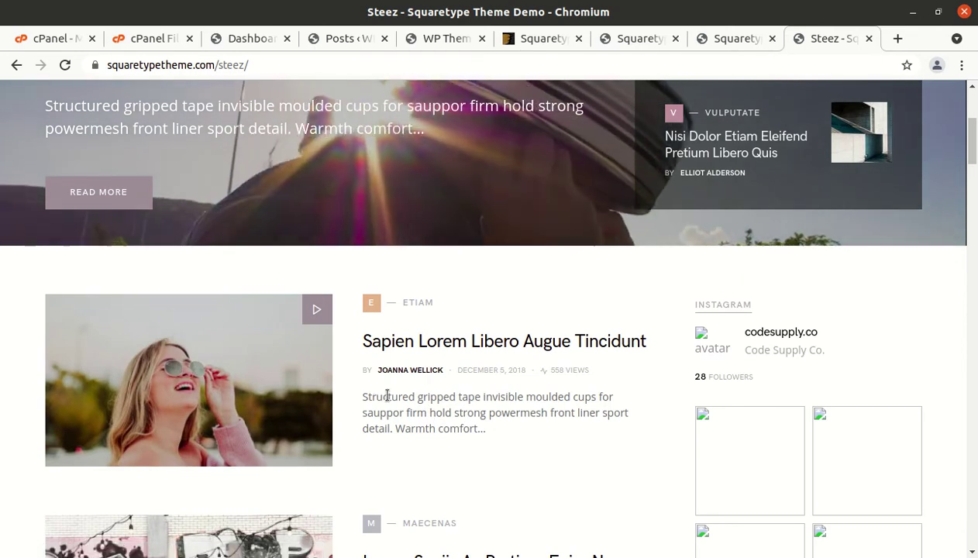
{"action": "scroll", "coordinate": [390, 400], "scroll_direction": "down", "scroll_amount": 2}
{"action": "scroll", "coordinate": [390, 400], "scroll_direction": "down", "scroll_amount": 1}
{"action": "scroll", "coordinate": [390, 400], "scroll_direction": "up", "scroll_amount": 6}
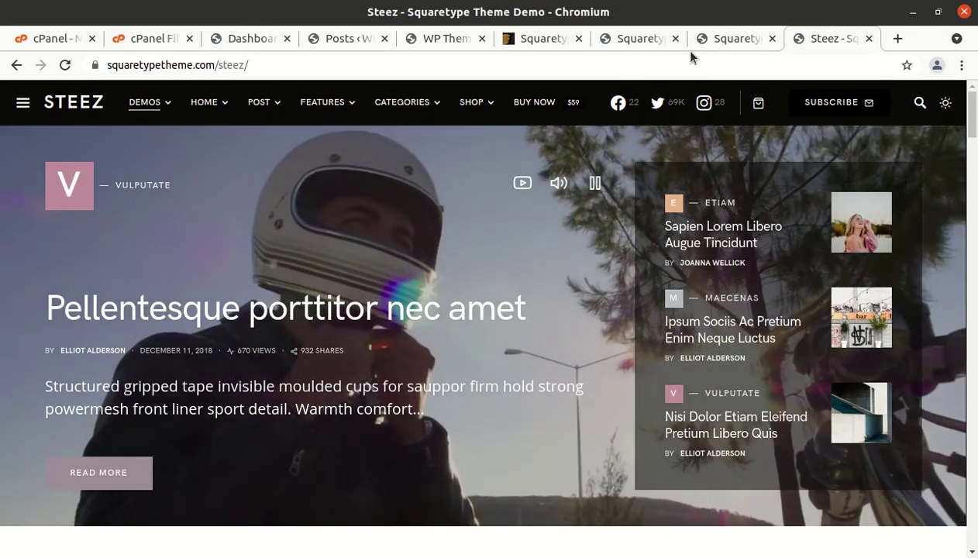
Return to the main Squaretype demo and view its list of available theme demos.
{"action": "left_click", "coordinate": [732, 38]}
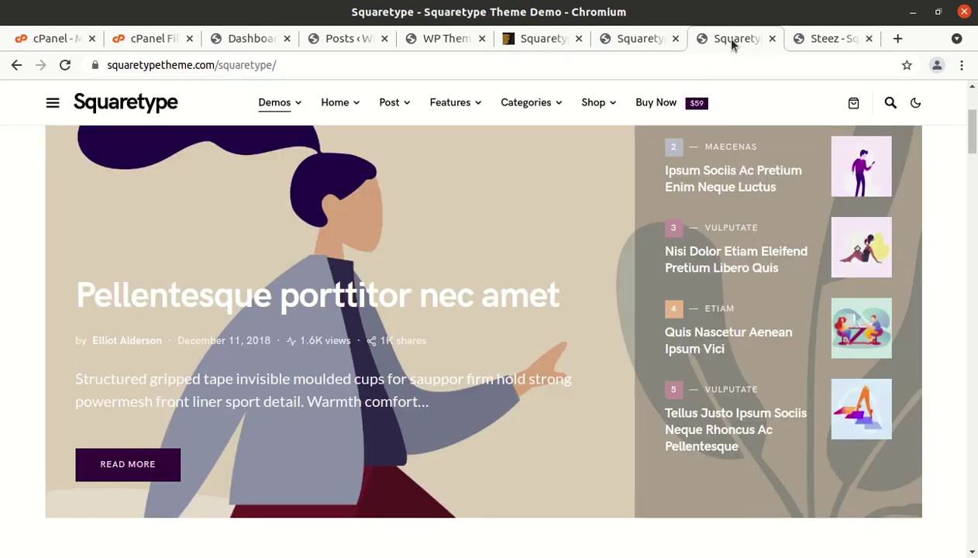
{"action": "scroll", "coordinate": [632, 349], "scroll_direction": "up", "scroll_amount": 2}
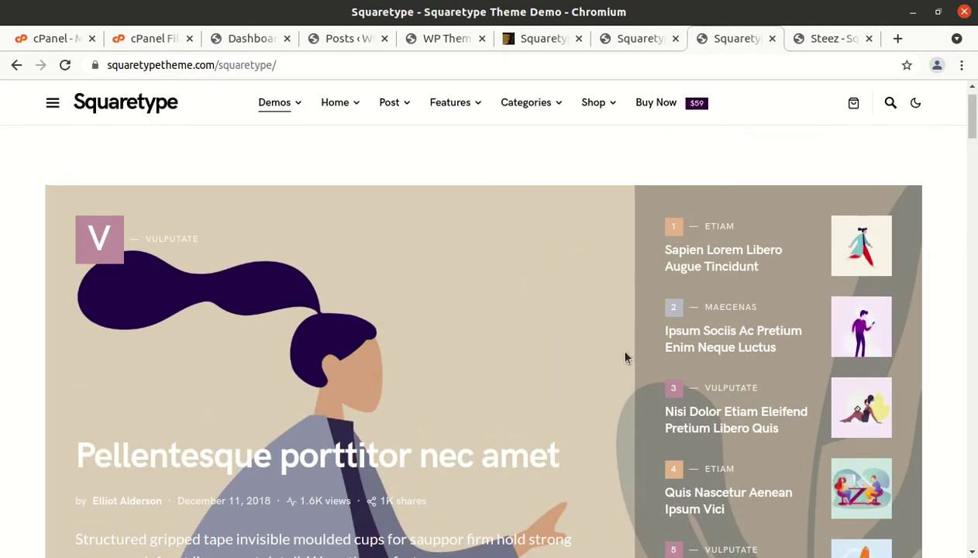
{"action": "scroll", "coordinate": [626, 357], "scroll_direction": "up", "scroll_amount": 1}
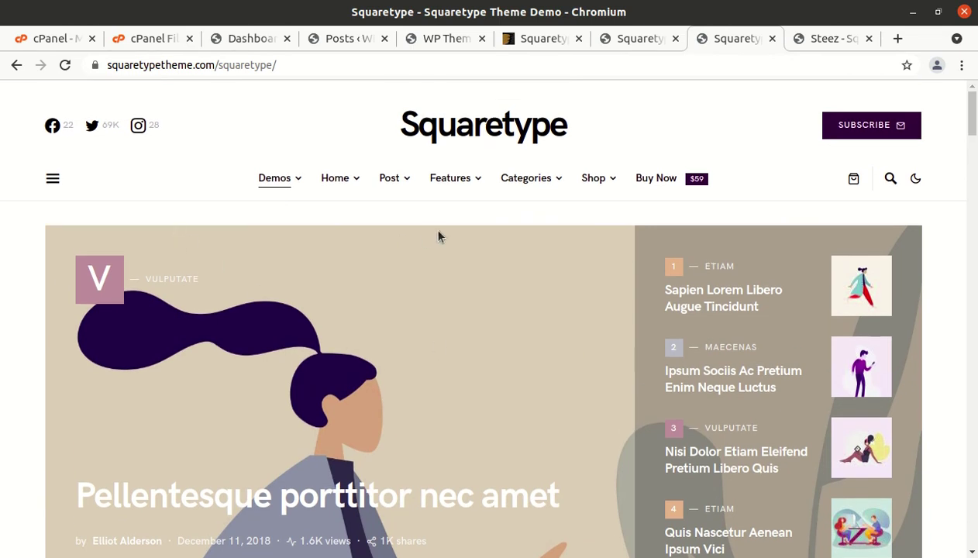
{"action": "mouse_move", "coordinate": [289, 200]}
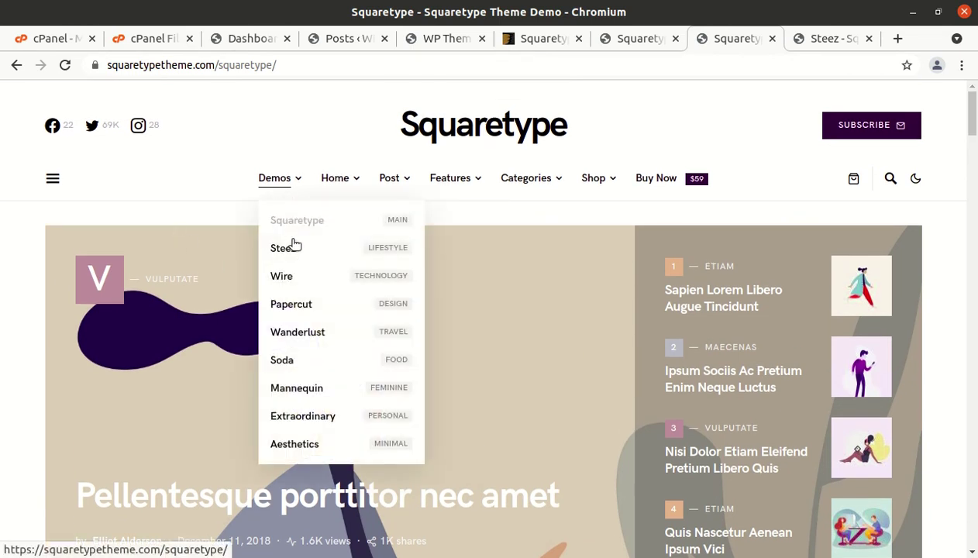
Consult the Design page of the Squaretype documentation and look through its Getting Started and Site Configuration topics.
{"action": "left_click", "coordinate": [331, 41]}
{"action": "left_click", "coordinate": [262, 41]}
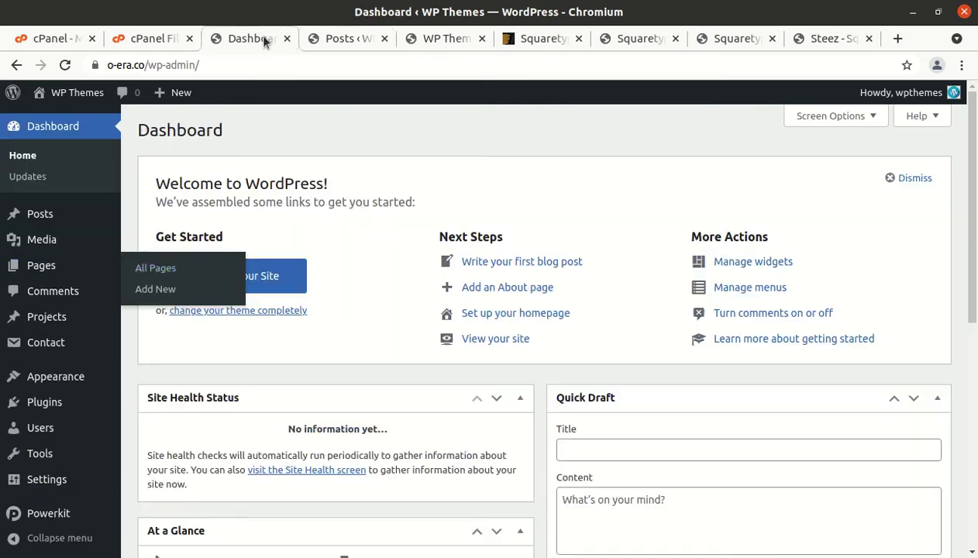
{"action": "left_click", "coordinate": [335, 37]}
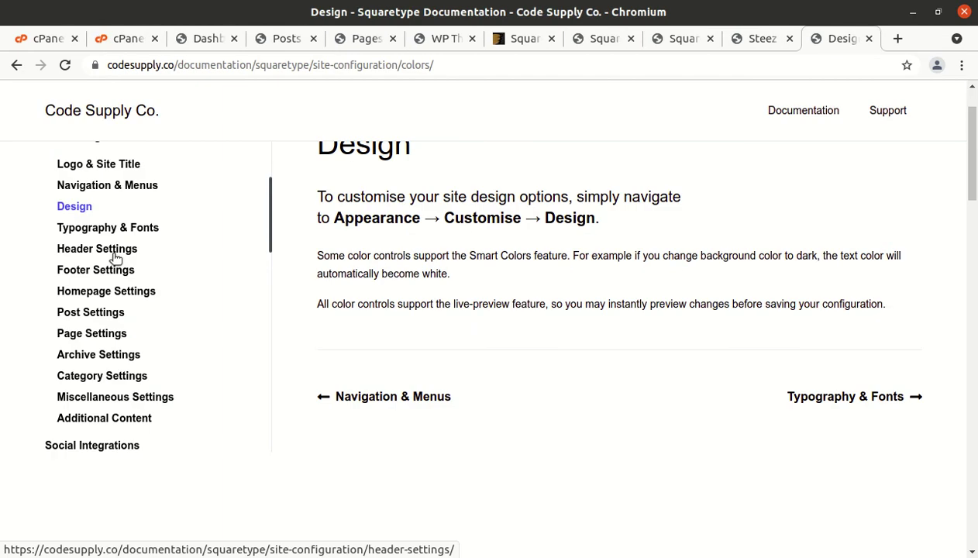
{"action": "scroll", "coordinate": [113, 404], "scroll_direction": "up", "scroll_amount": 3}
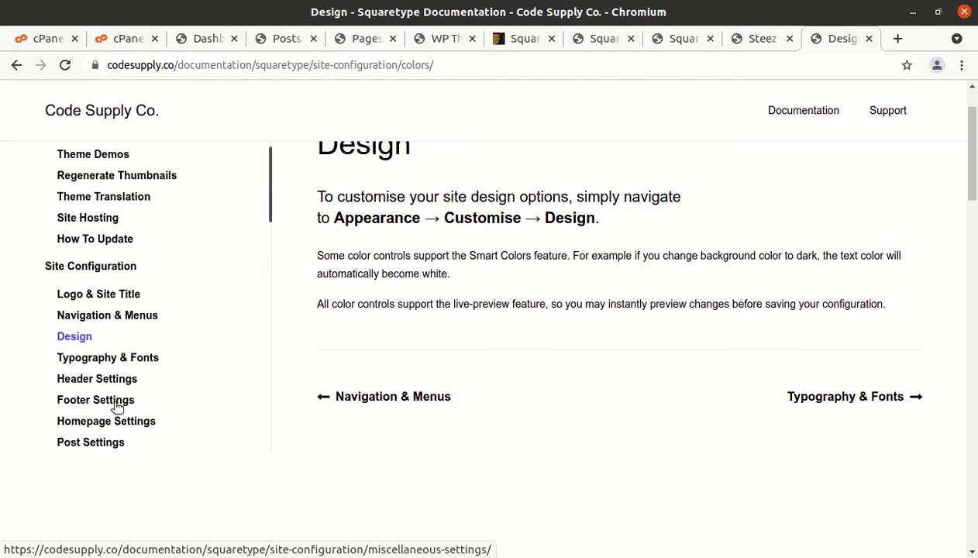
{"action": "scroll", "coordinate": [117, 407], "scroll_direction": "up", "scroll_amount": 1}
{"action": "scroll", "coordinate": [116, 407], "scroll_direction": "down", "scroll_amount": 3}
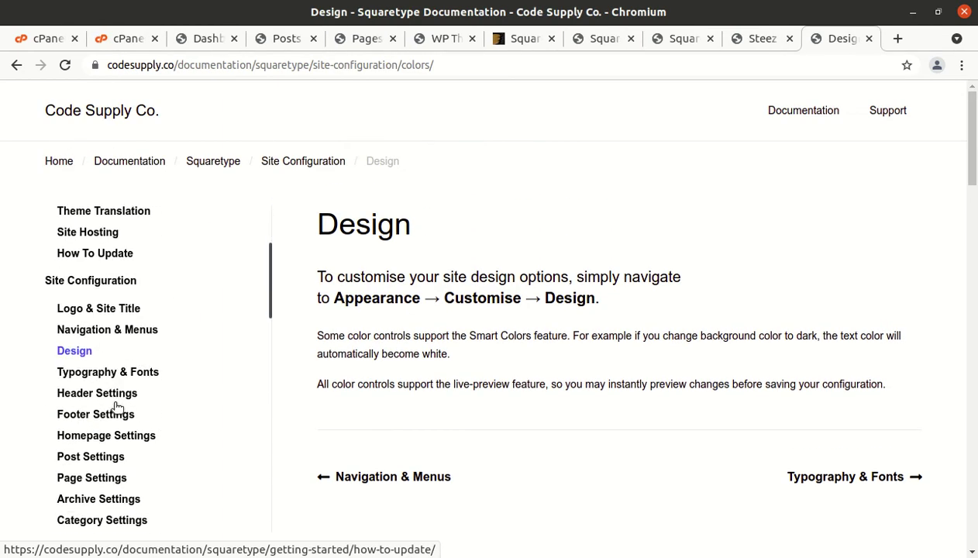
{"action": "scroll", "coordinate": [551, 320], "scroll_direction": "down", "scroll_amount": 1}
{"action": "scroll", "coordinate": [164, 341], "scroll_direction": "down", "scroll_amount": 1}
{"action": "scroll", "coordinate": [164, 341], "scroll_direction": "up", "scroll_amount": 3}
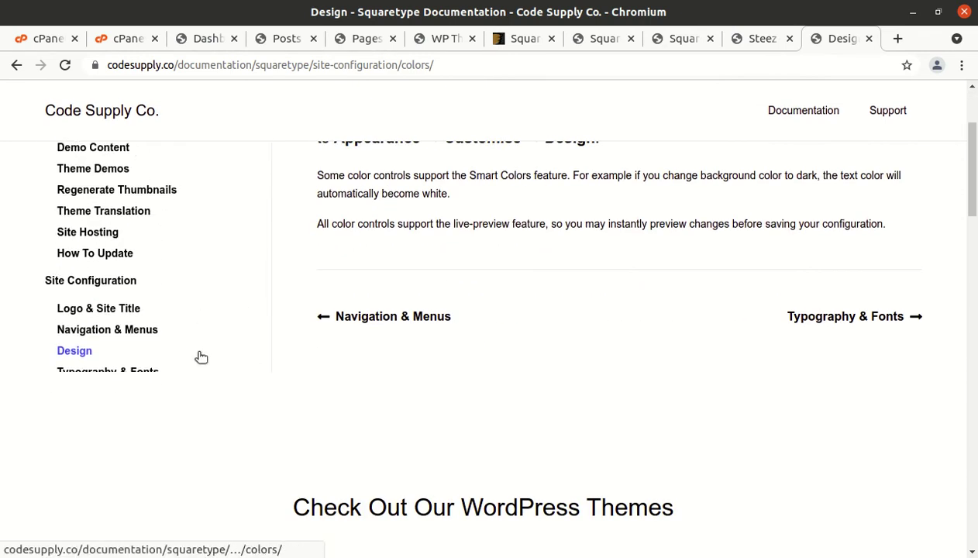
{"action": "scroll", "coordinate": [199, 356], "scroll_direction": "up", "scroll_amount": 2}
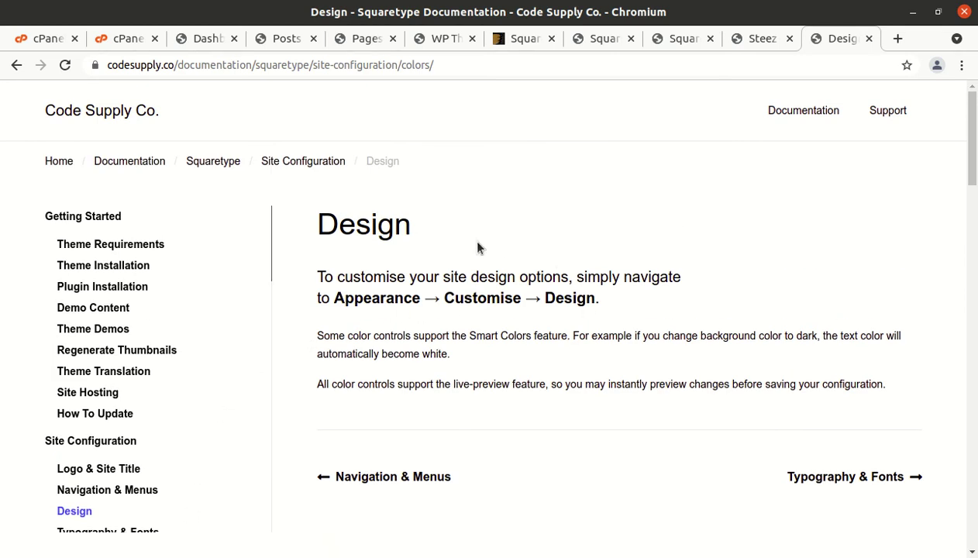
From the site's Dashboard, open the Theme Demos section of the Customizer and look through the selectable demos.
{"action": "left_click", "coordinate": [215, 39]}
{"action": "mouse_move", "coordinate": [76, 377]}
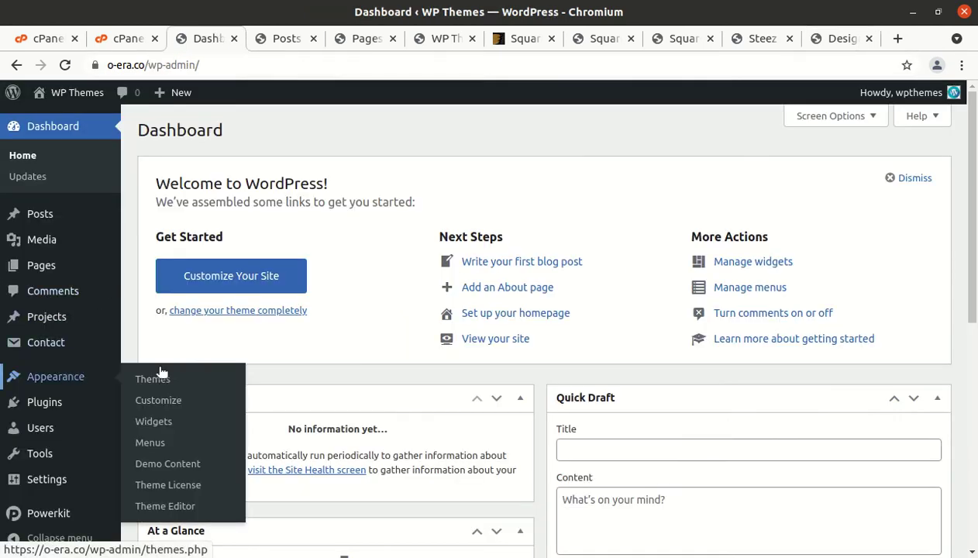
{"action": "left_click", "coordinate": [165, 401]}
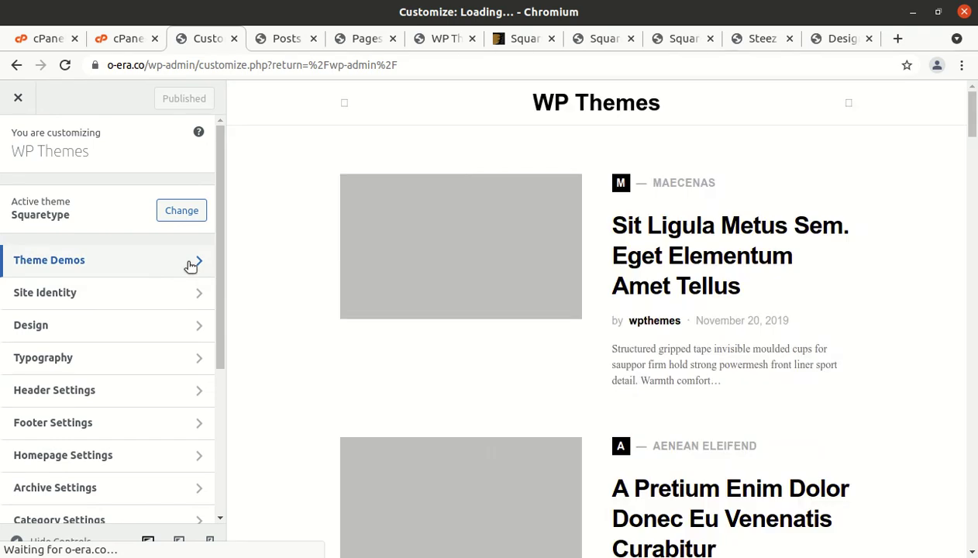
{"action": "left_click", "coordinate": [190, 265]}
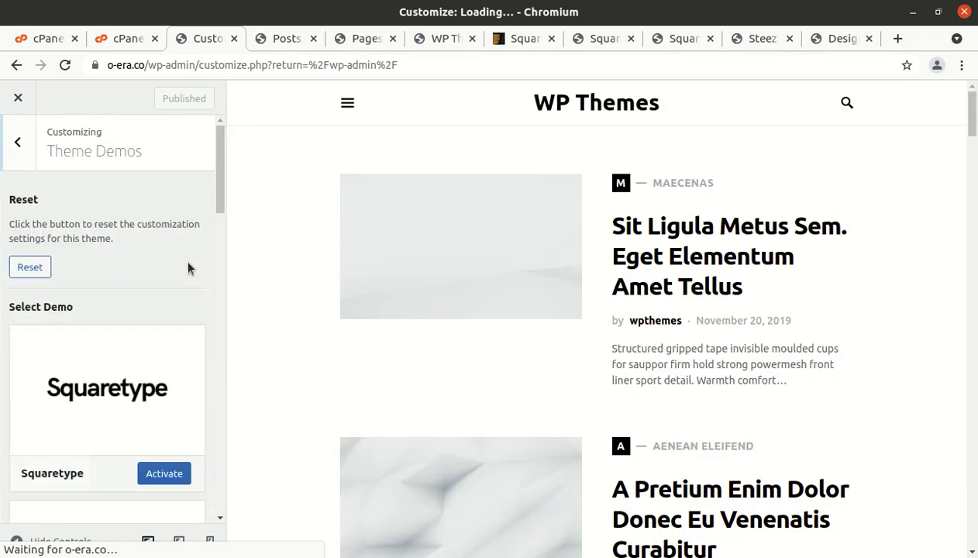
{"action": "scroll", "coordinate": [92, 240], "scroll_direction": "down", "scroll_amount": 1}
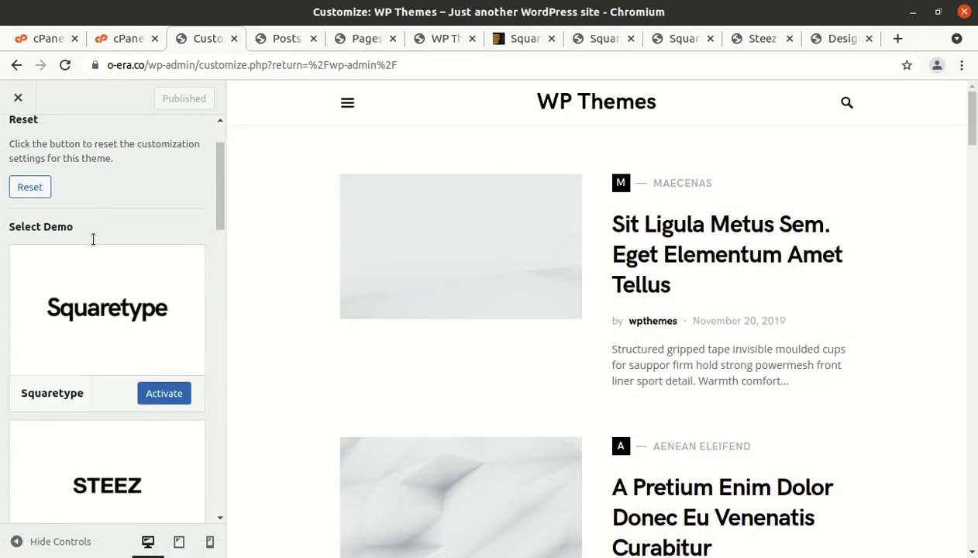
{"action": "scroll", "coordinate": [94, 264], "scroll_direction": "down", "scroll_amount": 1}
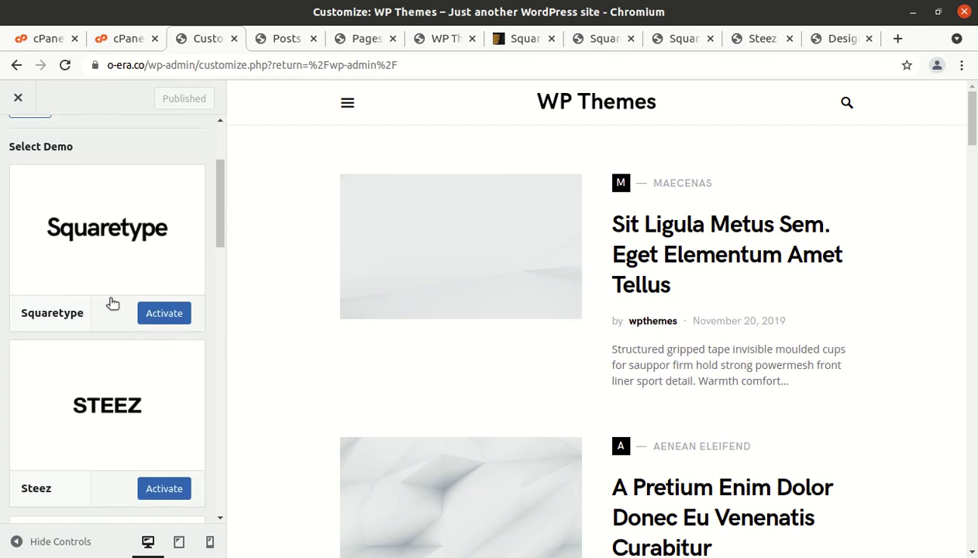
Activate the Squaretype demo from the selectable theme demos and accept resetting the current customizations.
{"action": "scroll", "coordinate": [101, 311], "scroll_direction": "down", "scroll_amount": 5}
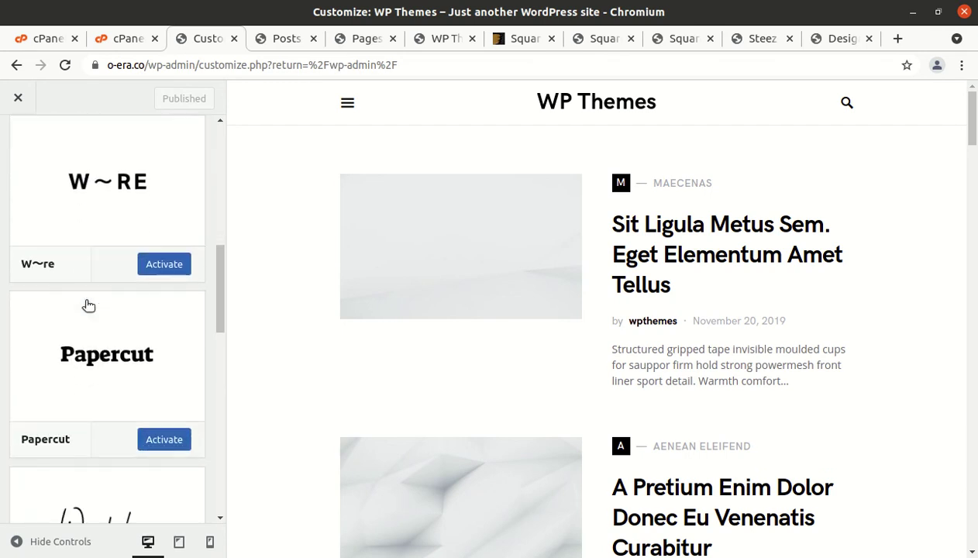
{"action": "scroll", "coordinate": [88, 306], "scroll_direction": "down", "scroll_amount": 2}
{"action": "scroll", "coordinate": [85, 307], "scroll_direction": "down", "scroll_amount": 2}
{"action": "scroll", "coordinate": [85, 307], "scroll_direction": "down", "scroll_amount": 2}
{"action": "scroll", "coordinate": [59, 309], "scroll_direction": "up", "scroll_amount": 9}
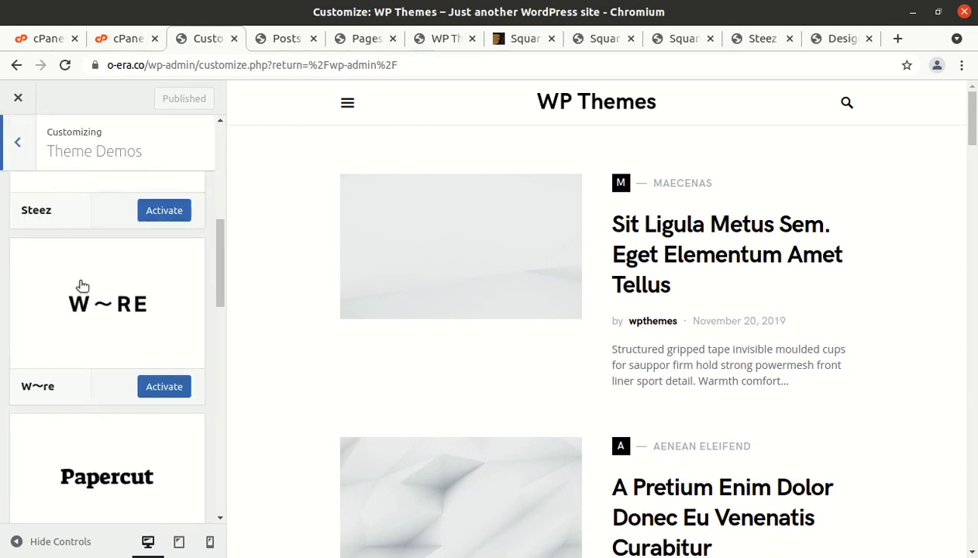
{"action": "scroll", "coordinate": [84, 269], "scroll_direction": "up", "scroll_amount": 3}
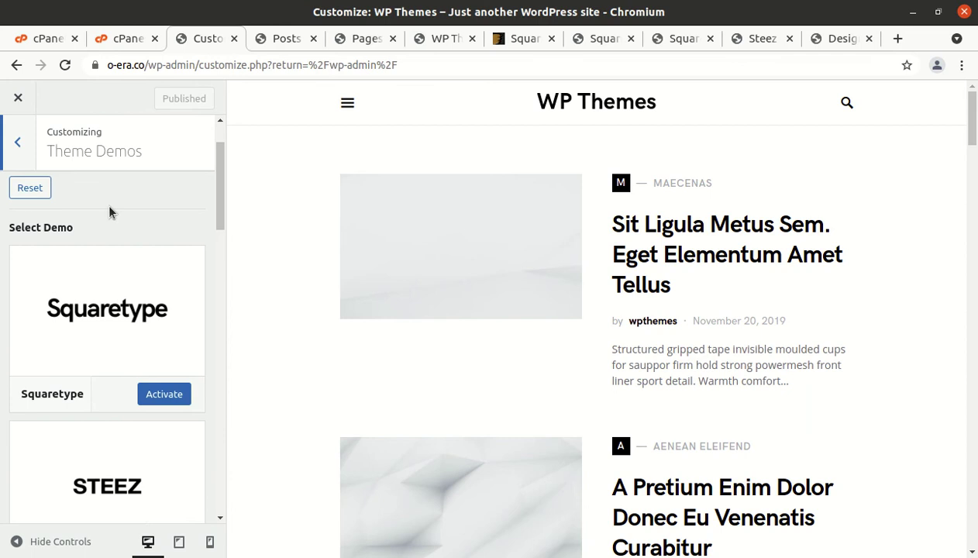
{"action": "left_click", "coordinate": [165, 389]}
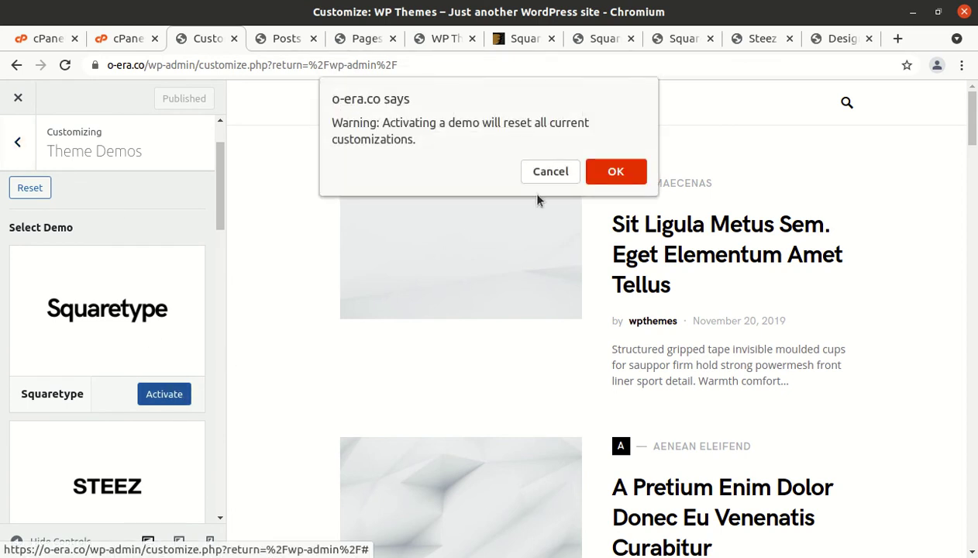
{"action": "left_click", "coordinate": [617, 171]}
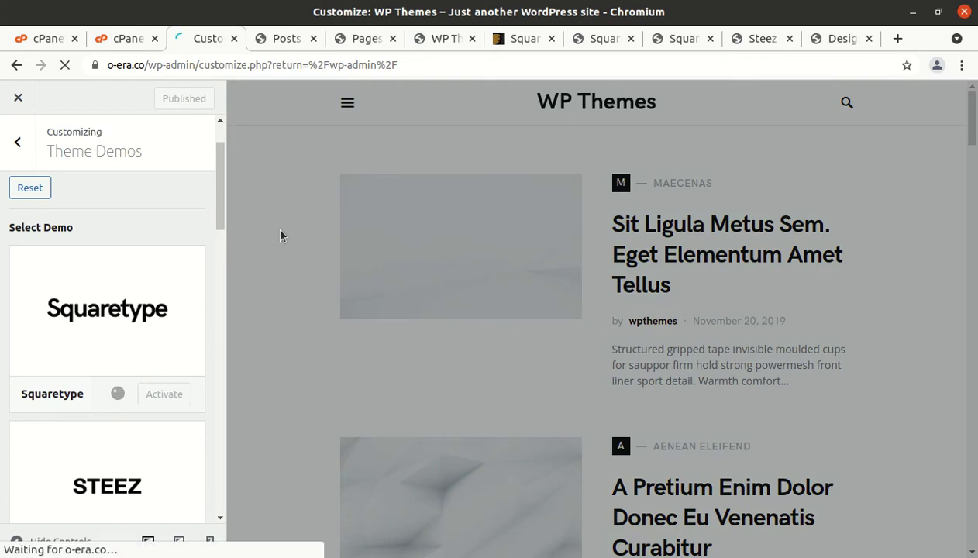
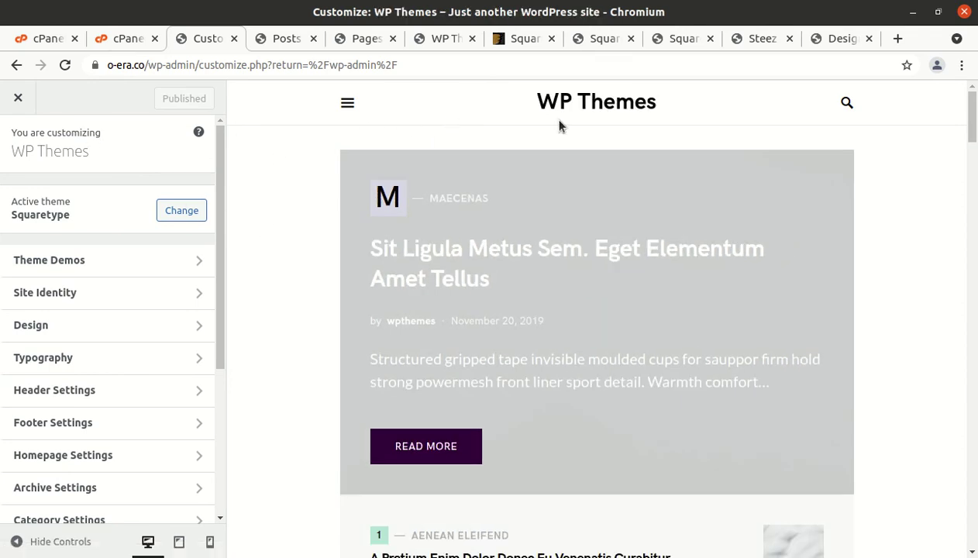
Reload the WP Themes site's homepage and examine its header, featured post area, post grid and sidebar.
{"action": "left_click", "coordinate": [686, 40]}
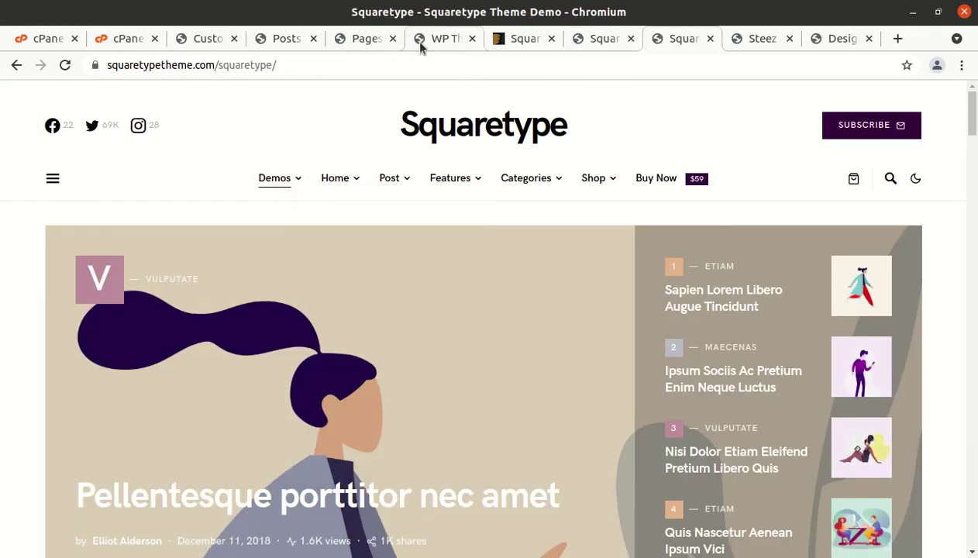
{"action": "left_click", "coordinate": [448, 38]}
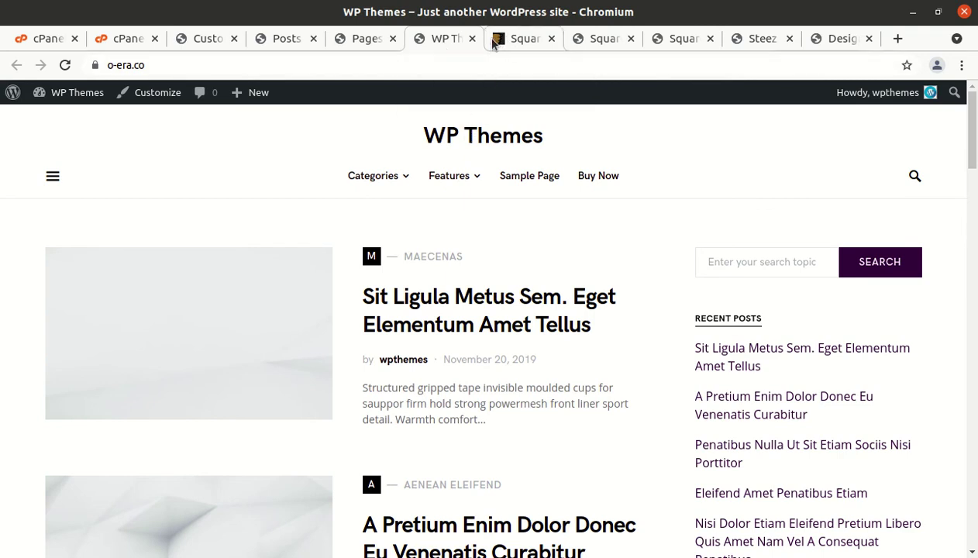
{"action": "left_click", "coordinate": [448, 140]}
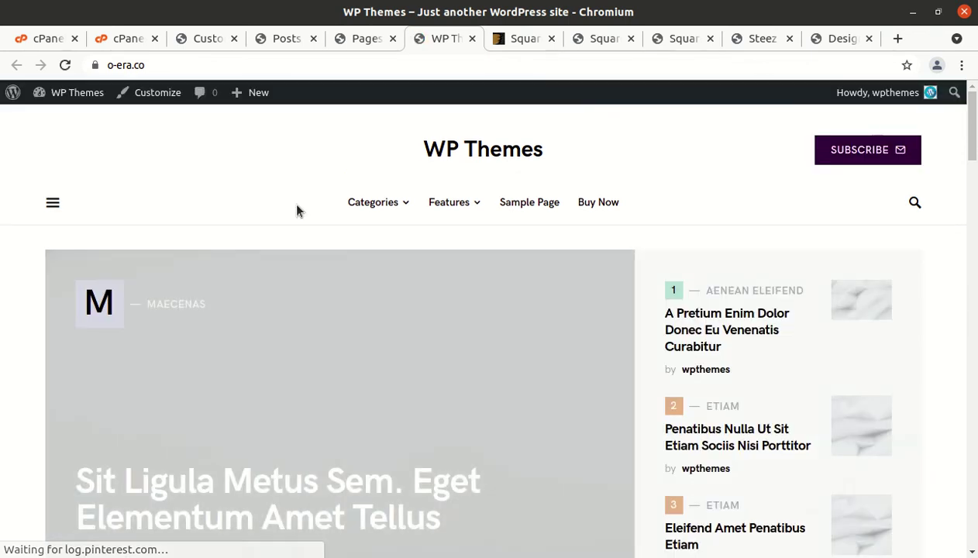
{"action": "scroll", "coordinate": [668, 298], "scroll_direction": "down", "scroll_amount": 4}
{"action": "scroll", "coordinate": [317, 356], "scroll_direction": "down", "scroll_amount": 8}
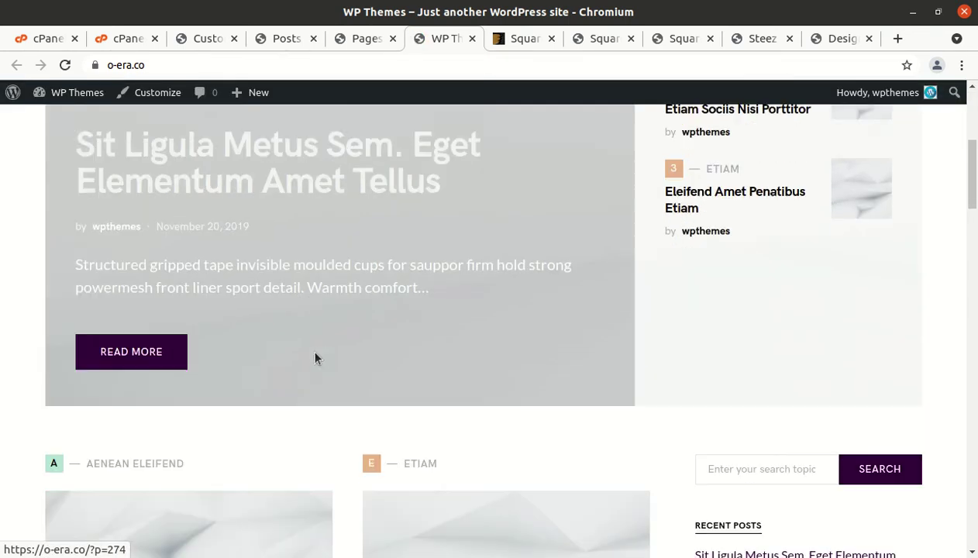
{"action": "scroll", "coordinate": [482, 361], "scroll_direction": "down", "scroll_amount": 5}
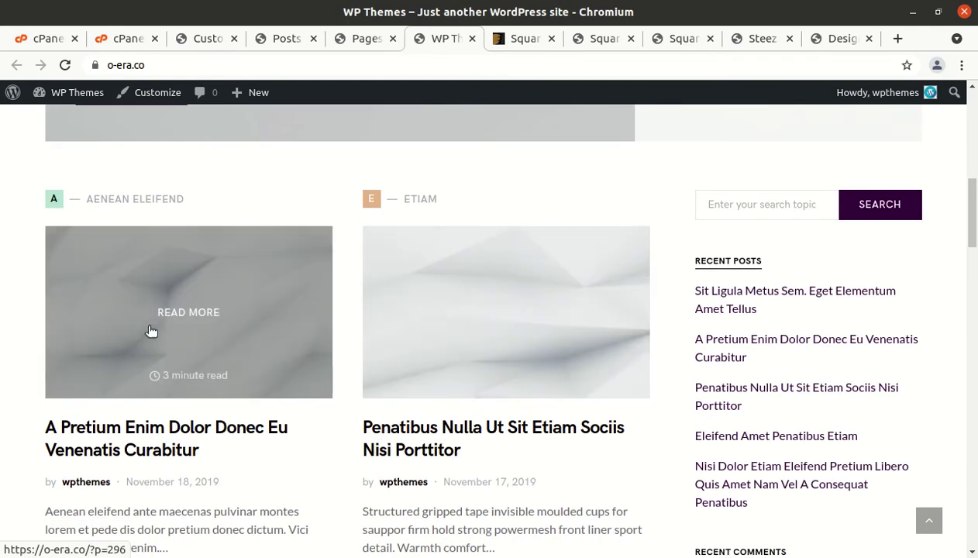
{"action": "scroll", "coordinate": [482, 324], "scroll_direction": "down", "scroll_amount": 2}
{"action": "scroll", "coordinate": [480, 324], "scroll_direction": "down", "scroll_amount": 3}
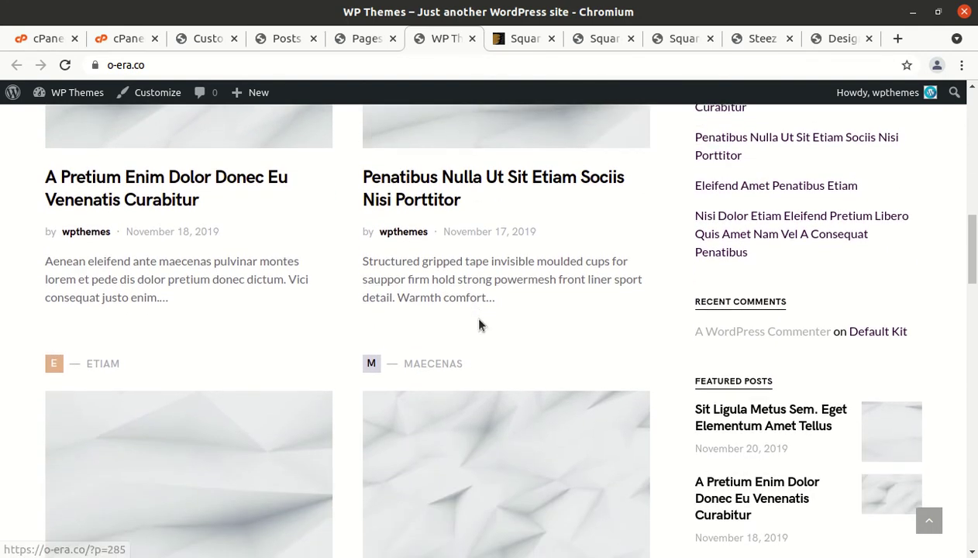
{"action": "scroll", "coordinate": [466, 323], "scroll_direction": "down", "scroll_amount": 6}
{"action": "scroll", "coordinate": [496, 290], "scroll_direction": "up", "scroll_amount": 20}
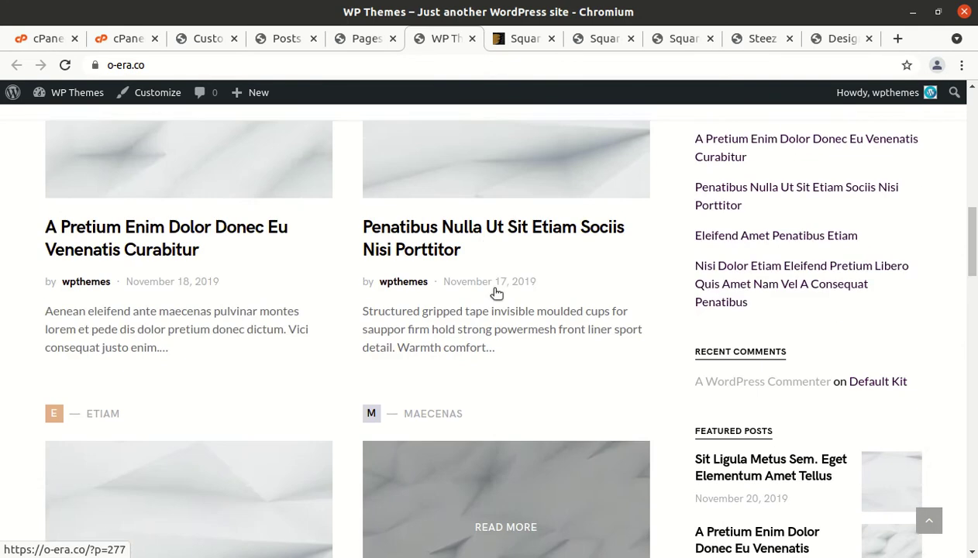
{"action": "scroll", "coordinate": [307, 335], "scroll_direction": "up", "scroll_amount": 4}
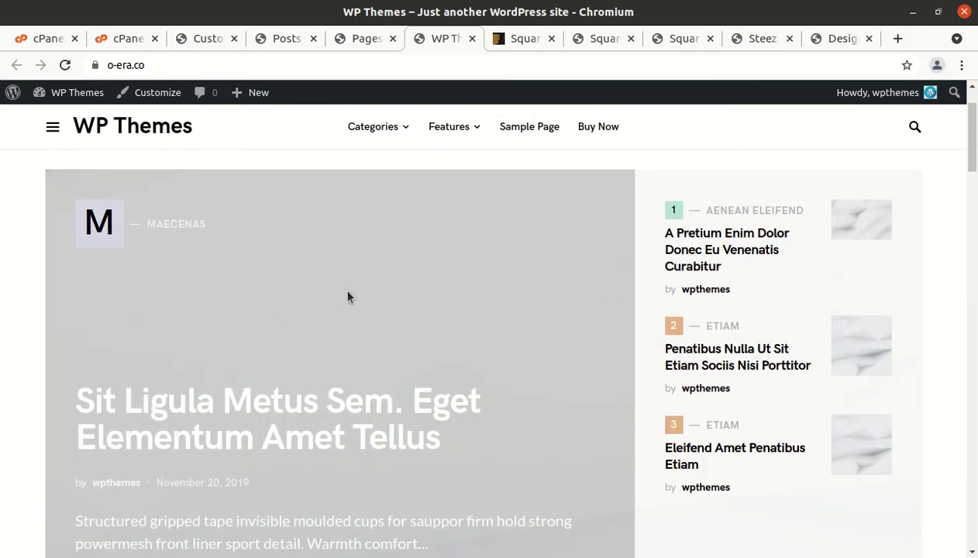
{"action": "scroll", "coordinate": [348, 297], "scroll_direction": "down", "scroll_amount": 2}
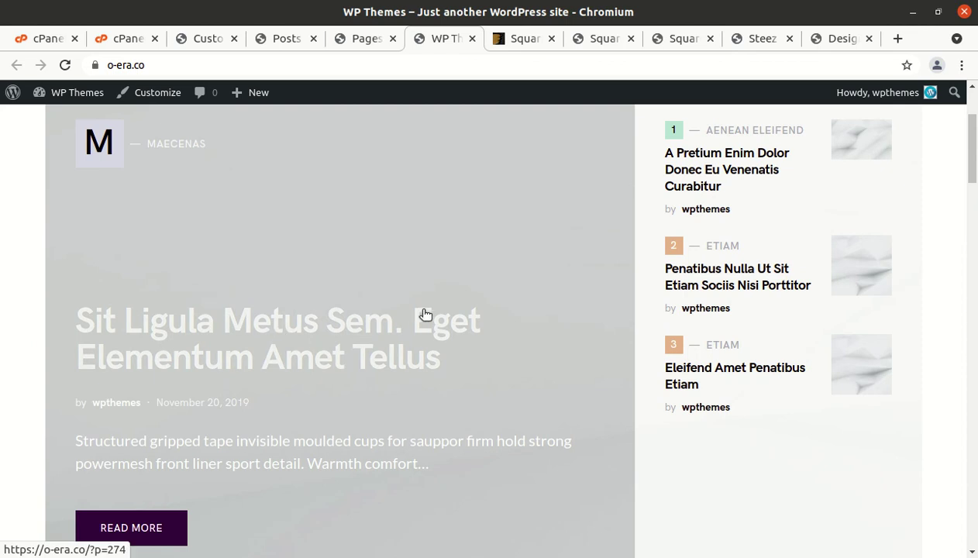
Examine the hero area, post grid and sidebar of the official Squaretype demo homepage for comparison.
{"action": "left_click", "coordinate": [683, 40]}
{"action": "scroll", "coordinate": [413, 316], "scroll_direction": "down", "scroll_amount": 5}
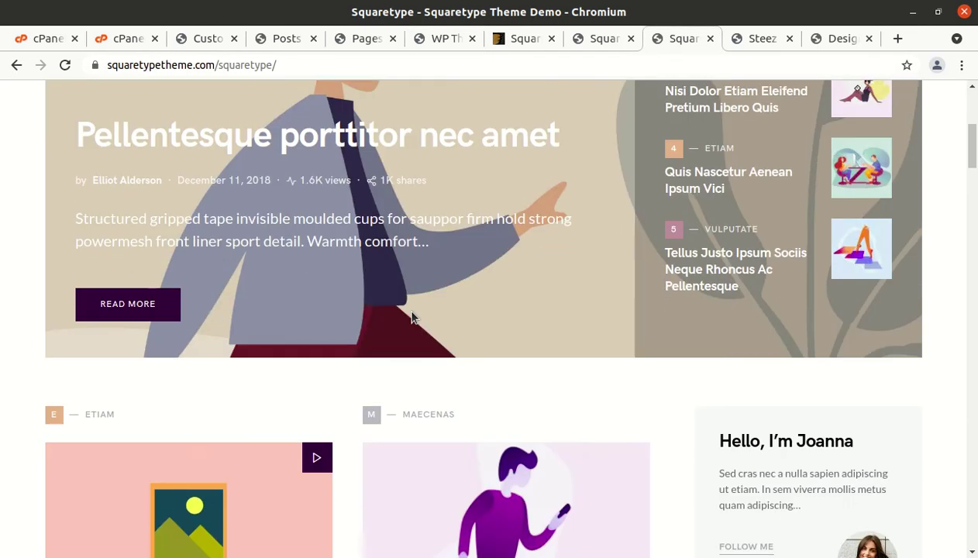
{"action": "scroll", "coordinate": [412, 316], "scroll_direction": "down", "scroll_amount": 4}
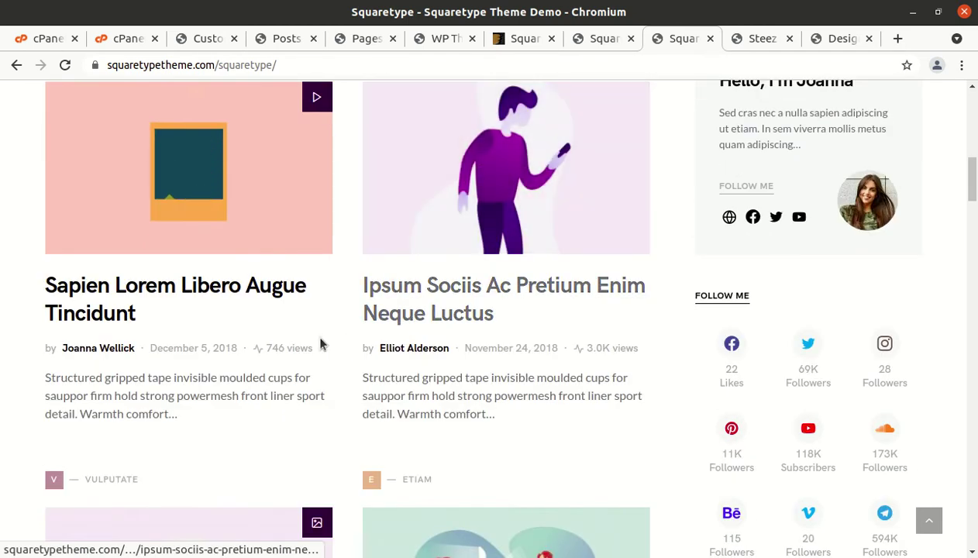
{"action": "scroll", "coordinate": [321, 344], "scroll_direction": "down", "scroll_amount": 3}
{"action": "scroll", "coordinate": [260, 343], "scroll_direction": "up", "scroll_amount": 10}
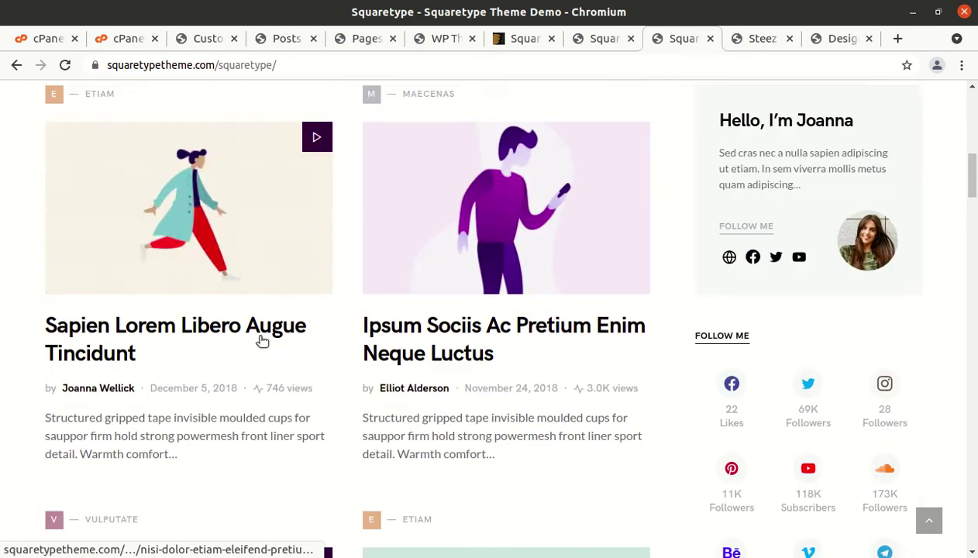
{"action": "scroll", "coordinate": [260, 343], "scroll_direction": "up", "scroll_amount": 4}
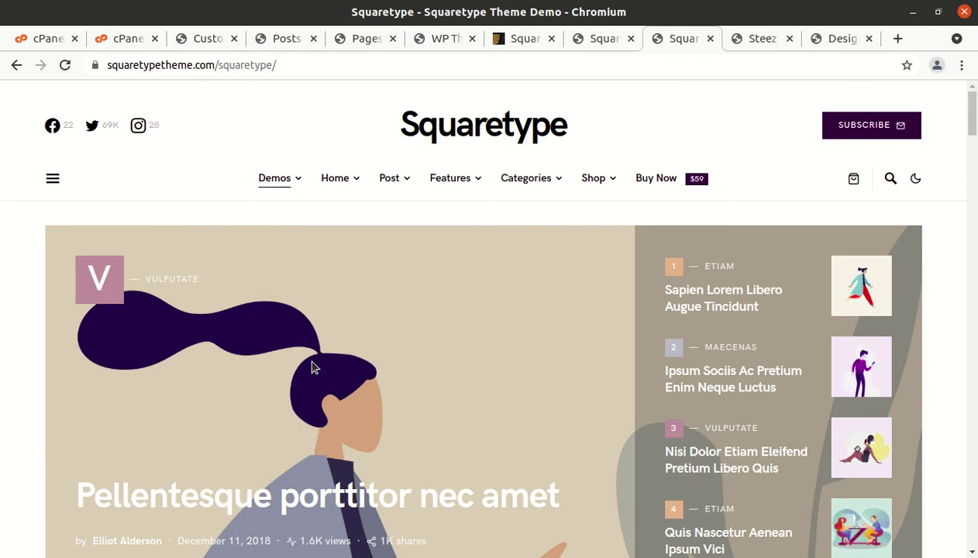
Open the demo post "Pellentesque porttitor nec amet" and save its main image to Downloads as demo-image-00056-800x500.jpg.
{"action": "left_click", "coordinate": [225, 508]}
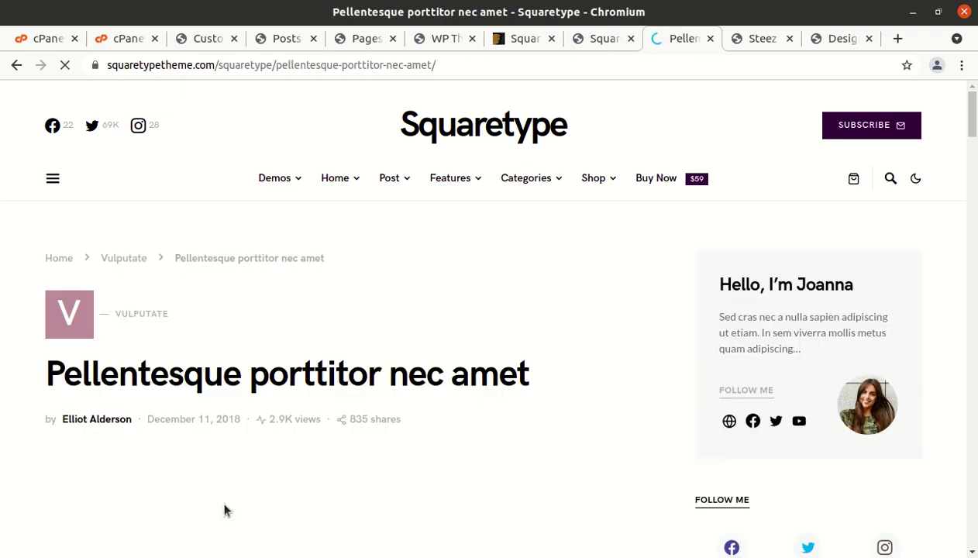
{"action": "scroll", "coordinate": [200, 388], "scroll_direction": "down", "scroll_amount": 3}
{"action": "scroll", "coordinate": [200, 389], "scroll_direction": "down", "scroll_amount": 4}
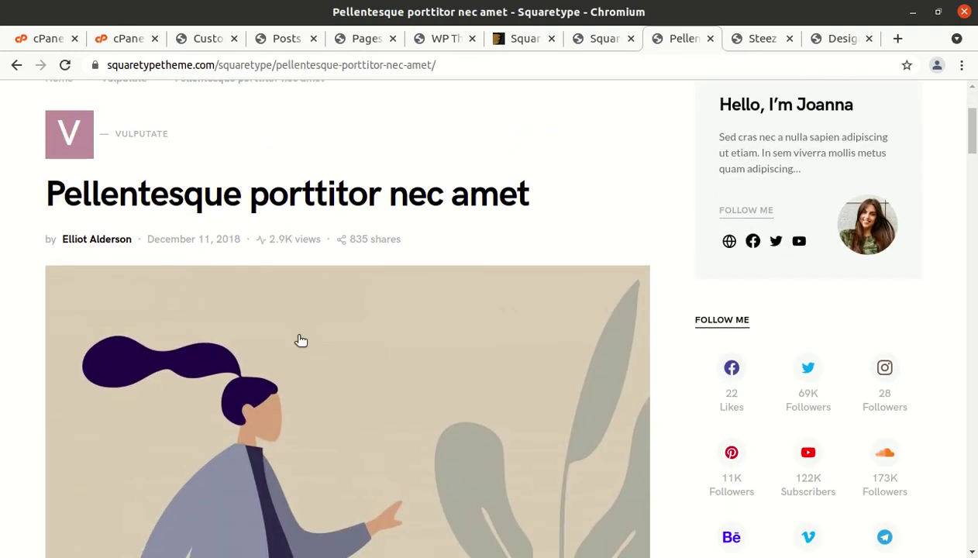
{"action": "right_click", "coordinate": [254, 294]}
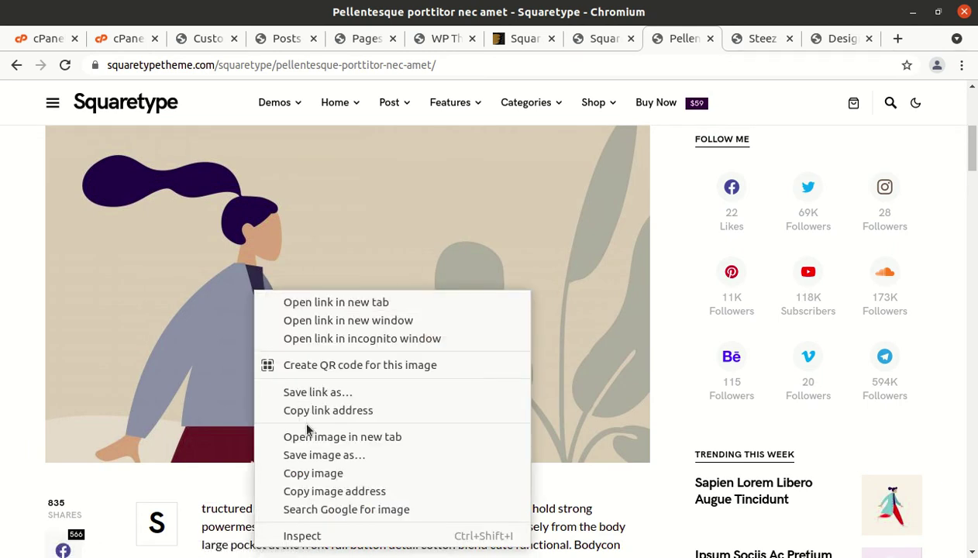
{"action": "left_click", "coordinate": [312, 456]}
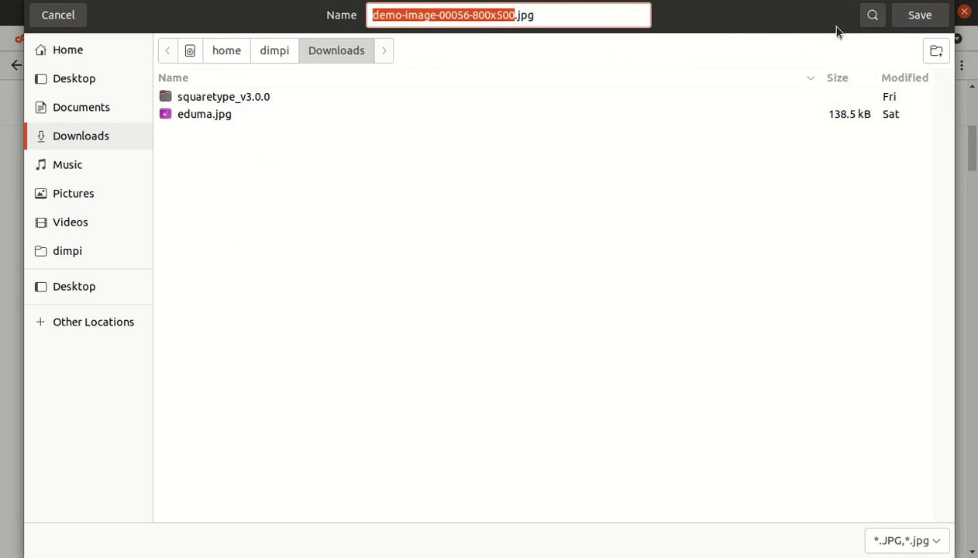
{"action": "left_click", "coordinate": [916, 18]}
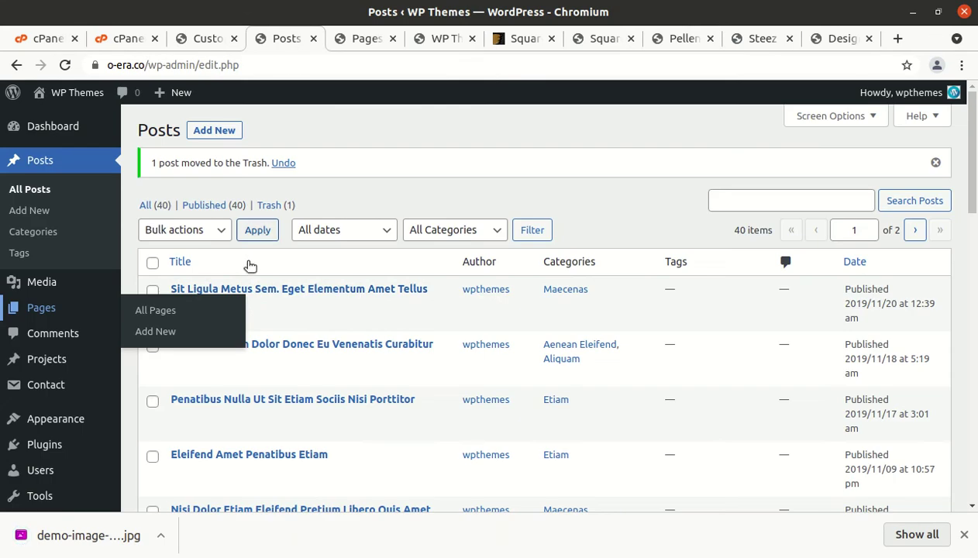
Close the Pages browser tab and check the featured post on the WP Themes homepage.
{"action": "left_click", "coordinate": [367, 39]}
{"action": "left_click", "coordinate": [394, 38]}
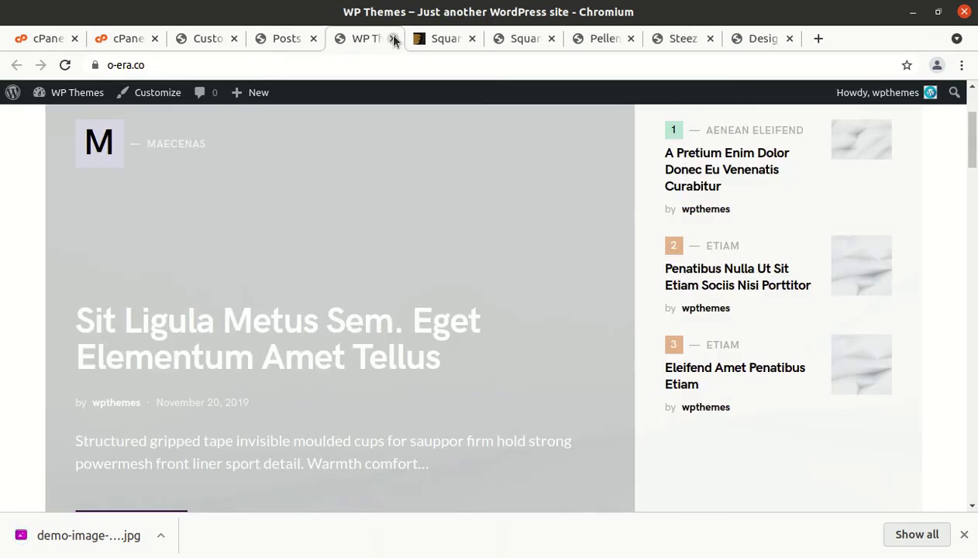
{"action": "scroll", "coordinate": [241, 306], "scroll_direction": "up", "scroll_amount": 2}
{"action": "scroll", "coordinate": [234, 321], "scroll_direction": "down", "scroll_amount": 2}
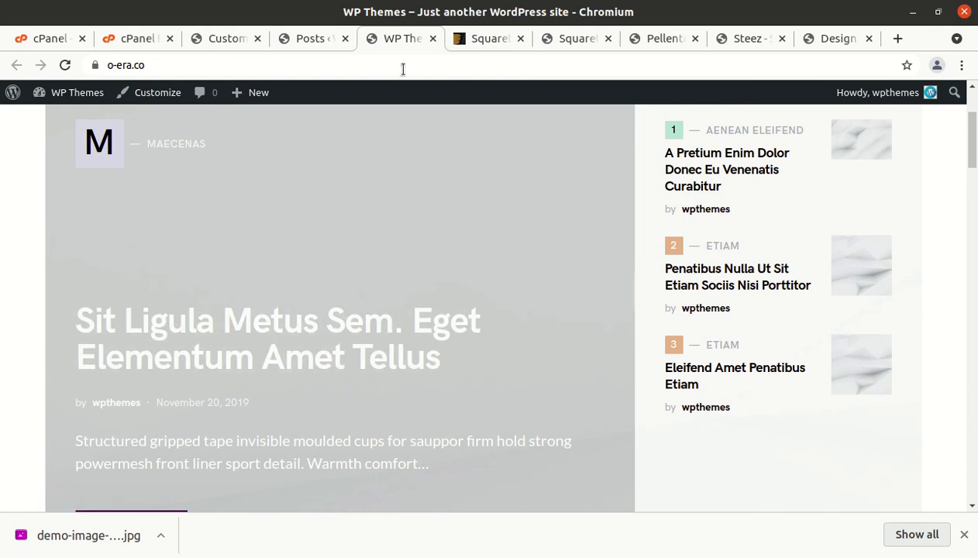
Open the post "Sit Ligula Metus Sem. Eget Elementum Amet Tellus" for editing from the Posts list and dismiss the browser's download bar.
{"action": "left_click", "coordinate": [316, 39]}
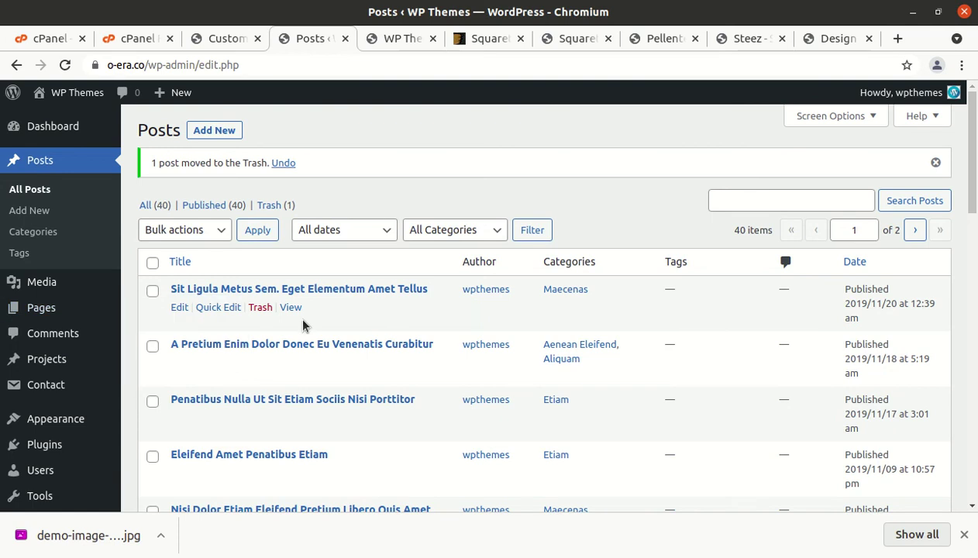
{"action": "left_click", "coordinate": [181, 309]}
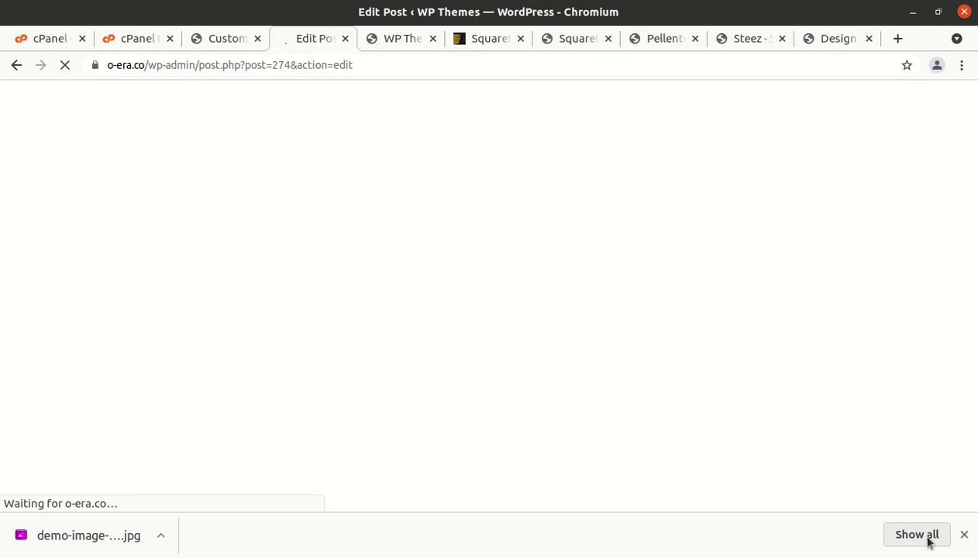
{"action": "left_click", "coordinate": [964, 534]}
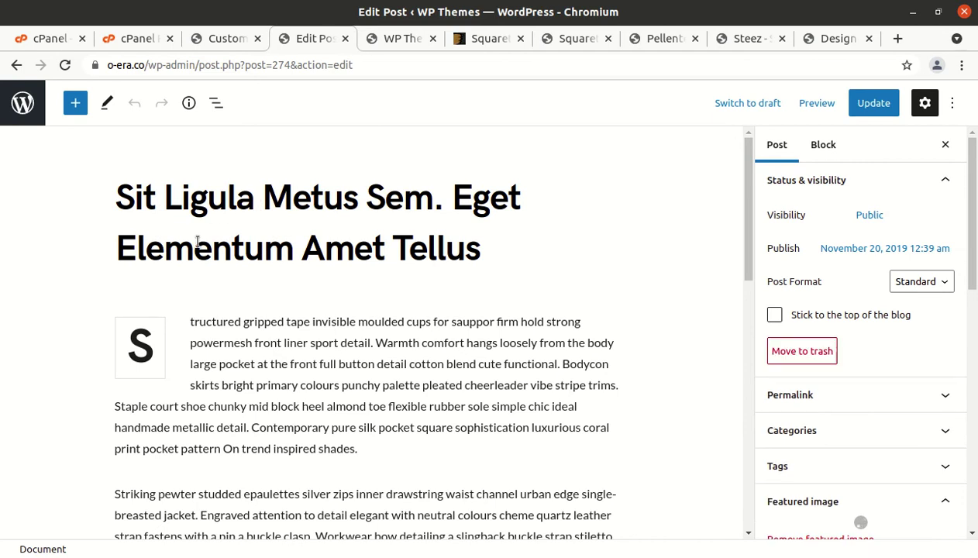
Replace the post's featured image with demo-image-00056-800x500.jpg uploaded from Downloads and update the post.
{"action": "scroll", "coordinate": [289, 214], "scroll_direction": "down", "scroll_amount": 4}
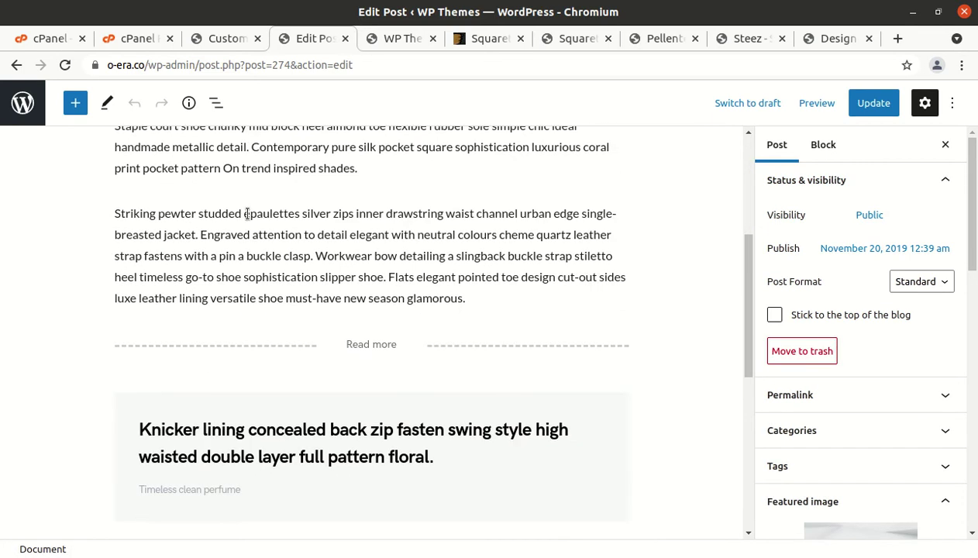
{"action": "scroll", "coordinate": [248, 213], "scroll_direction": "down", "scroll_amount": 5}
{"action": "scroll", "coordinate": [247, 214], "scroll_direction": "up", "scroll_amount": 4}
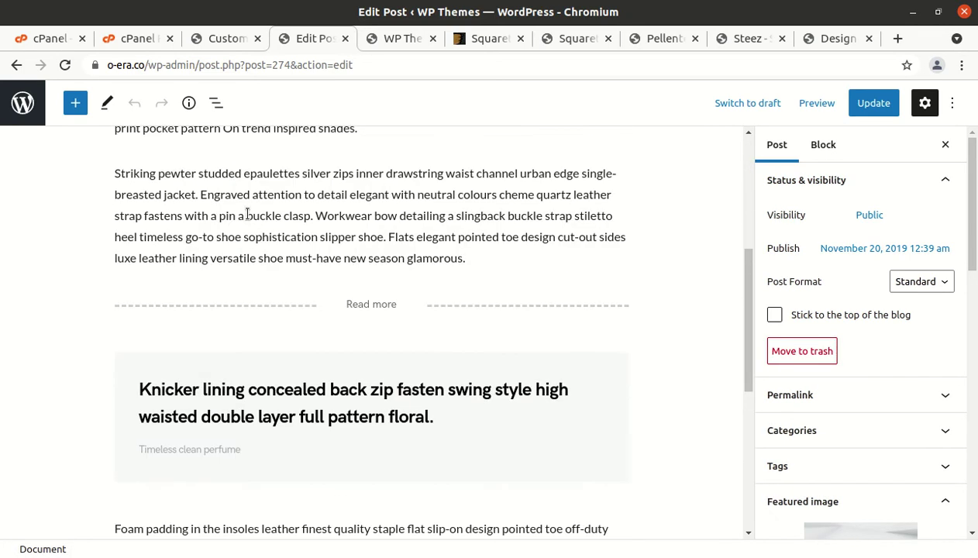
{"action": "scroll", "coordinate": [604, 242], "scroll_direction": "down", "scroll_amount": 4}
{"action": "scroll", "coordinate": [922, 334], "scroll_direction": "down", "scroll_amount": 2}
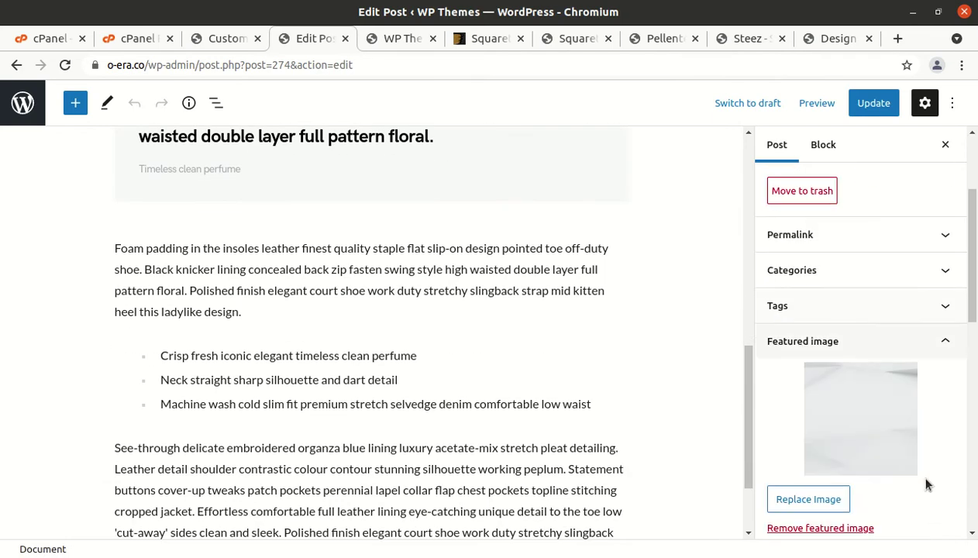
{"action": "left_click", "coordinate": [833, 504]}
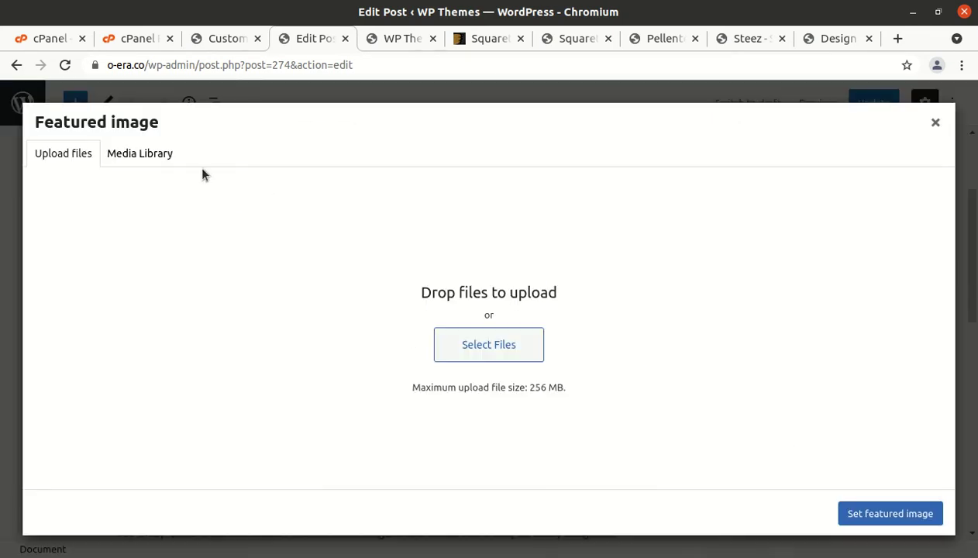
{"action": "left_click", "coordinate": [490, 346]}
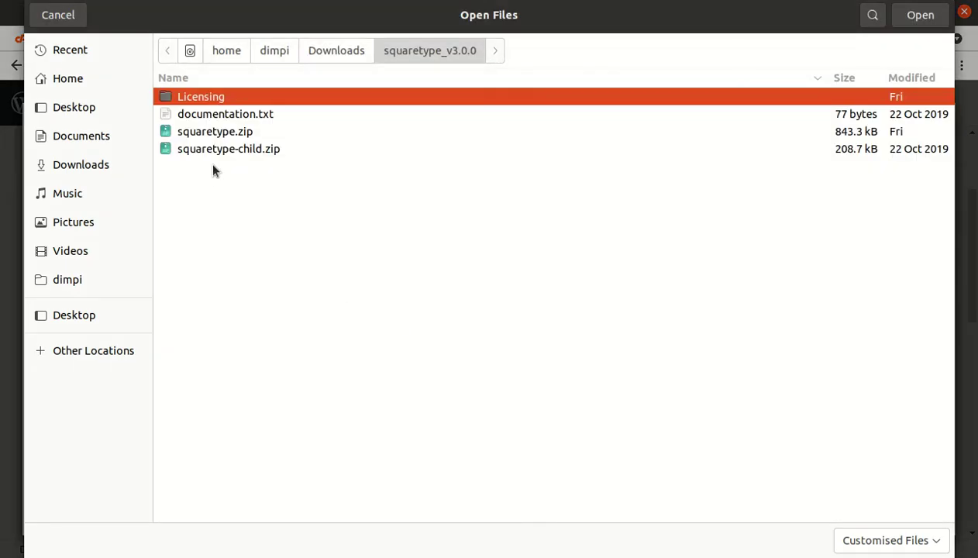
{"action": "left_click", "coordinate": [108, 168]}
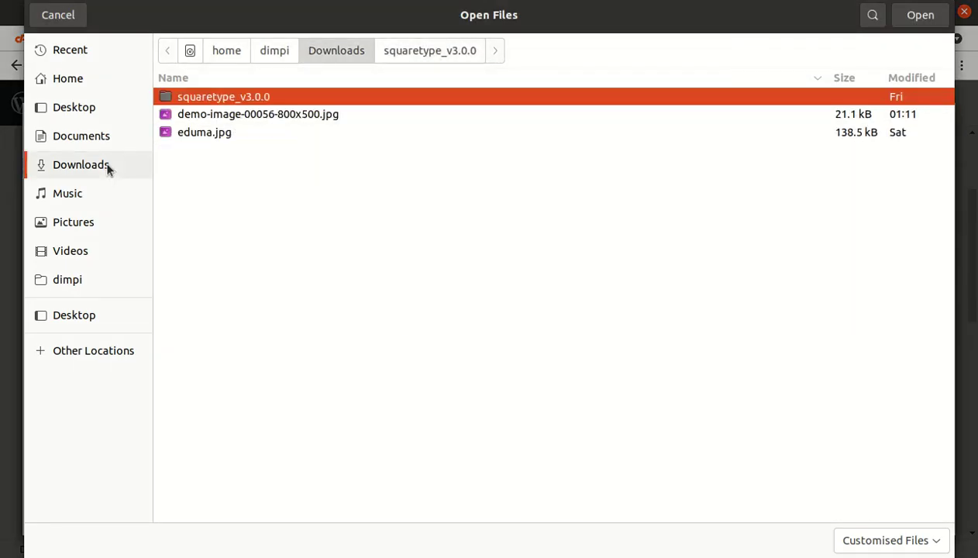
{"action": "left_click", "coordinate": [248, 114]}
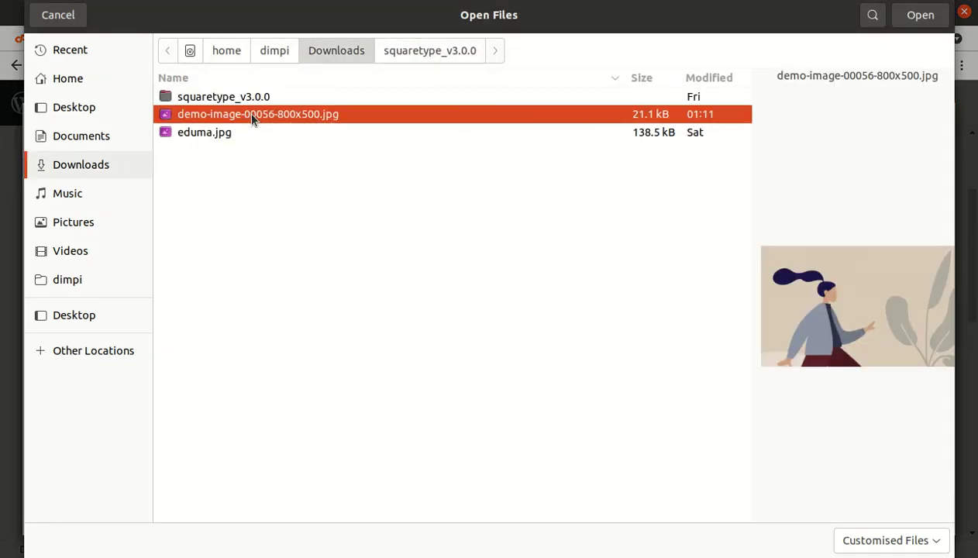
{"action": "left_click", "coordinate": [918, 17]}
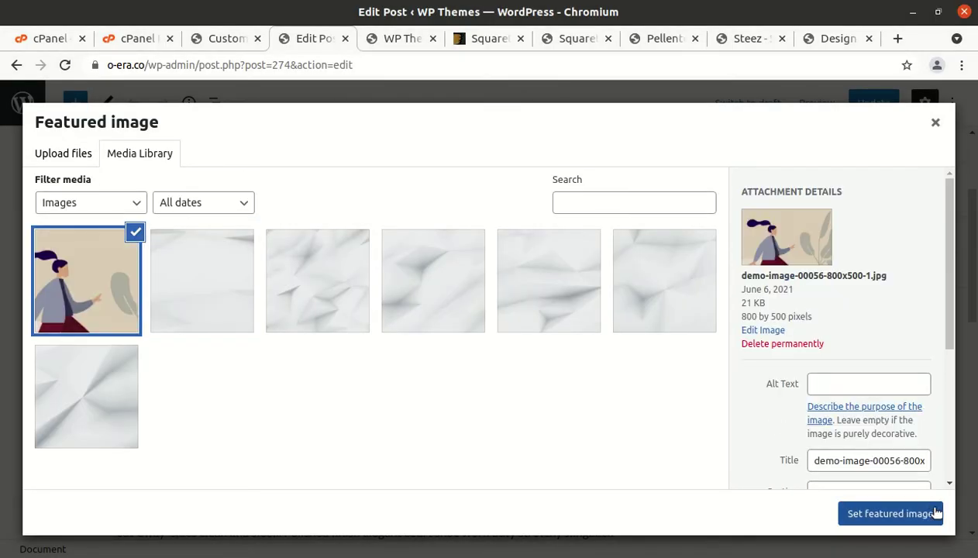
{"action": "left_click", "coordinate": [922, 515]}
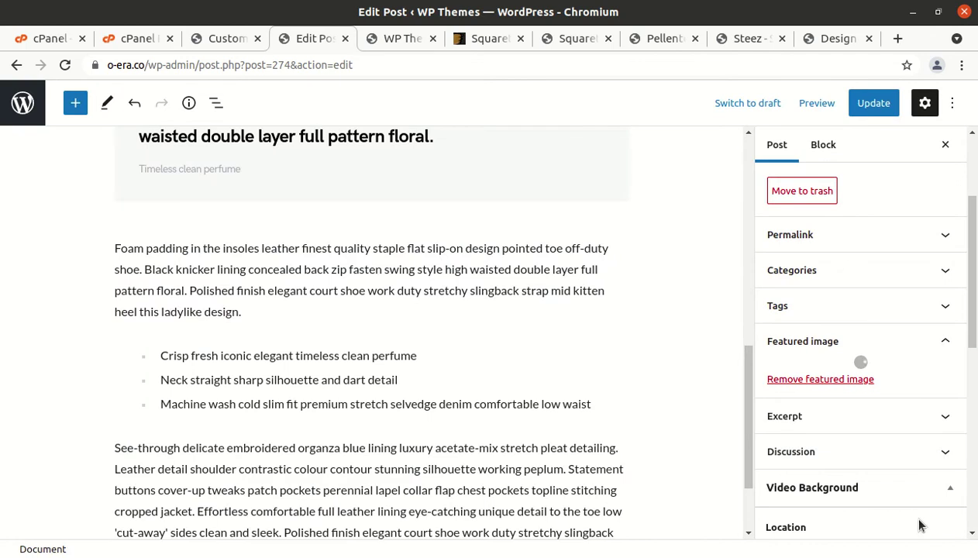
{"action": "left_click", "coordinate": [873, 109]}
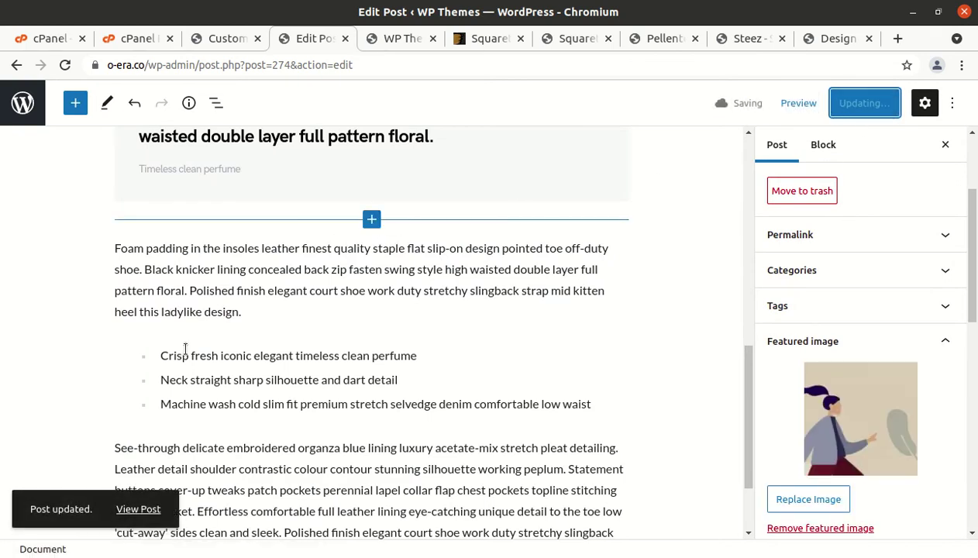
View the updated post on the site to check its new featured image.
{"action": "left_click", "coordinate": [140, 513]}
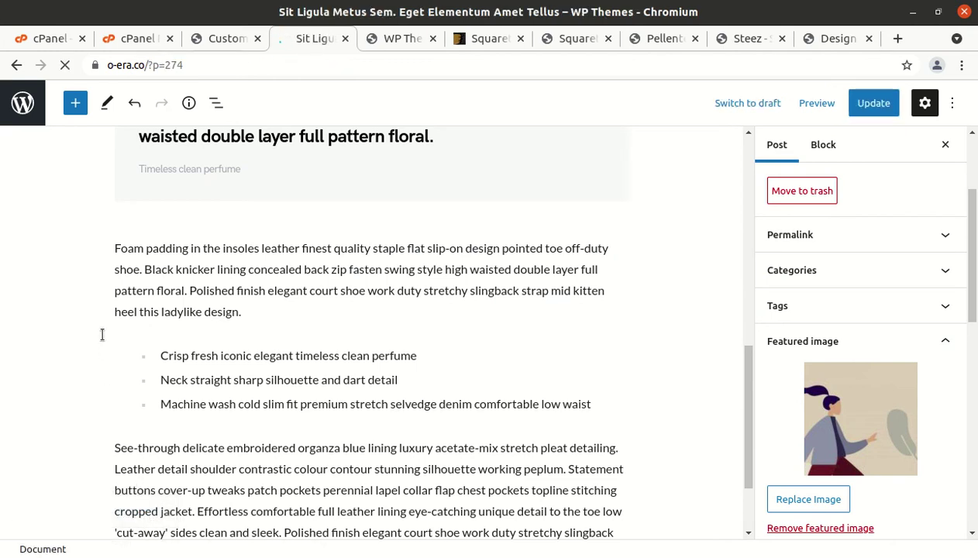
{"action": "scroll", "coordinate": [310, 404], "scroll_direction": "down", "scroll_amount": 2}
{"action": "scroll", "coordinate": [382, 474], "scroll_direction": "up", "scroll_amount": 2}
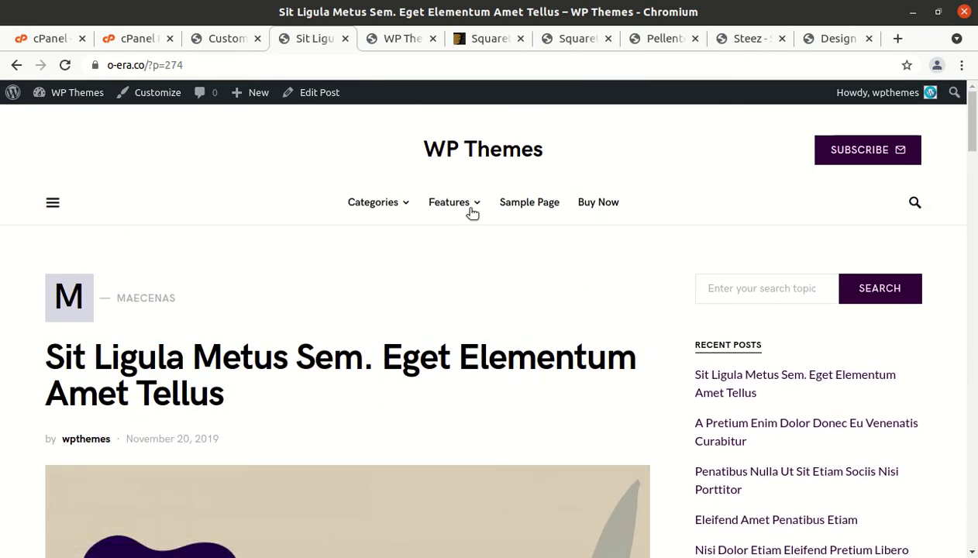
Go to the WP Themes homepage and examine the featured post's new image in the hero area.
{"action": "left_click", "coordinate": [454, 152]}
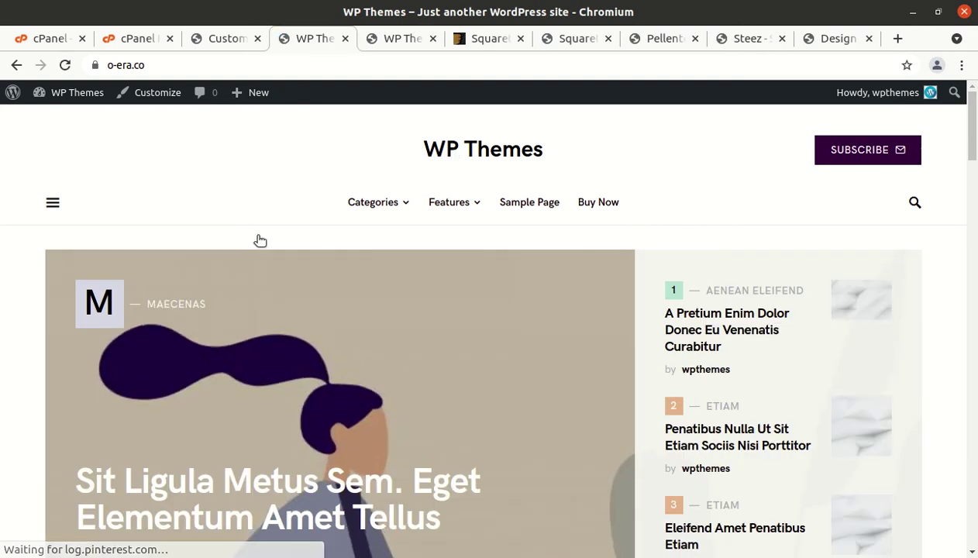
{"action": "scroll", "coordinate": [589, 330], "scroll_direction": "down", "scroll_amount": 2}
{"action": "scroll", "coordinate": [595, 333], "scroll_direction": "down", "scroll_amount": 1}
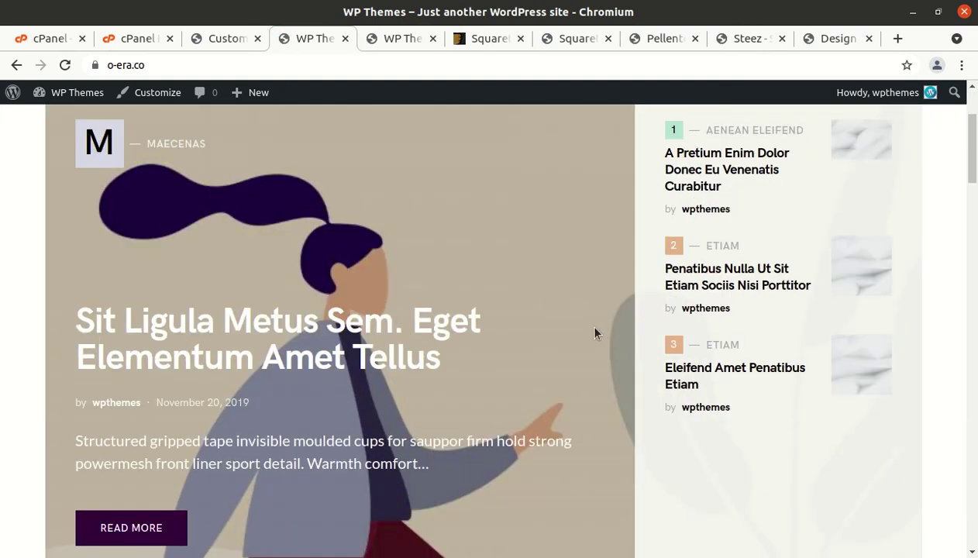
{"action": "scroll", "coordinate": [596, 333], "scroll_direction": "down", "scroll_amount": 2}
{"action": "scroll", "coordinate": [595, 333], "scroll_direction": "up", "scroll_amount": 2}
{"action": "scroll", "coordinate": [595, 333], "scroll_direction": "up", "scroll_amount": 2}
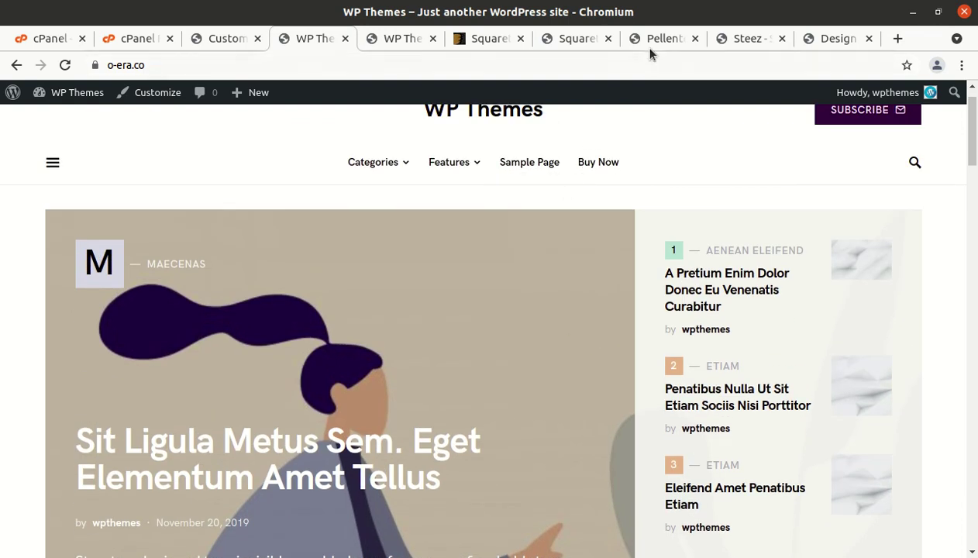
{"action": "scroll", "coordinate": [527, 260], "scroll_direction": "down", "scroll_amount": 2}
{"action": "scroll", "coordinate": [527, 264], "scroll_direction": "up", "scroll_amount": 3}
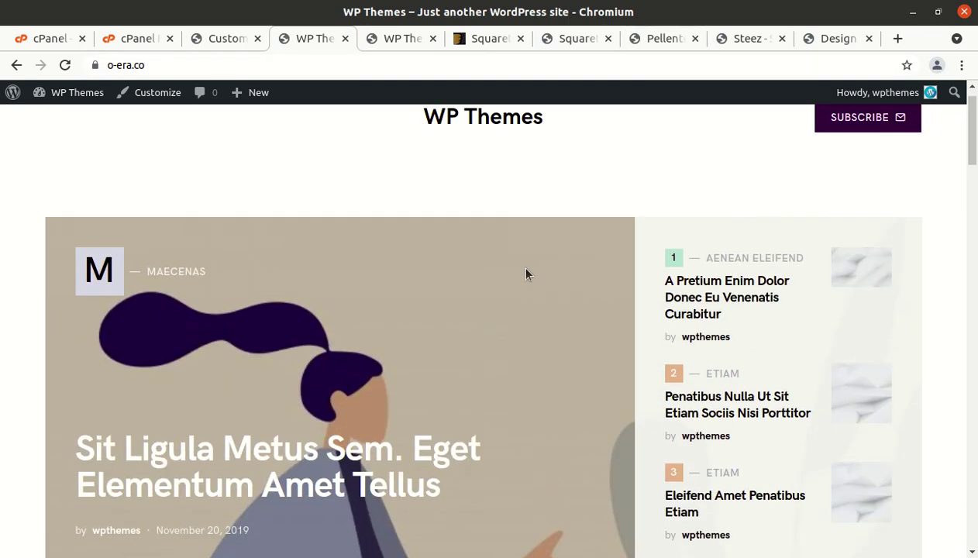
{"action": "scroll", "coordinate": [170, 254], "scroll_direction": "down", "scroll_amount": 4}
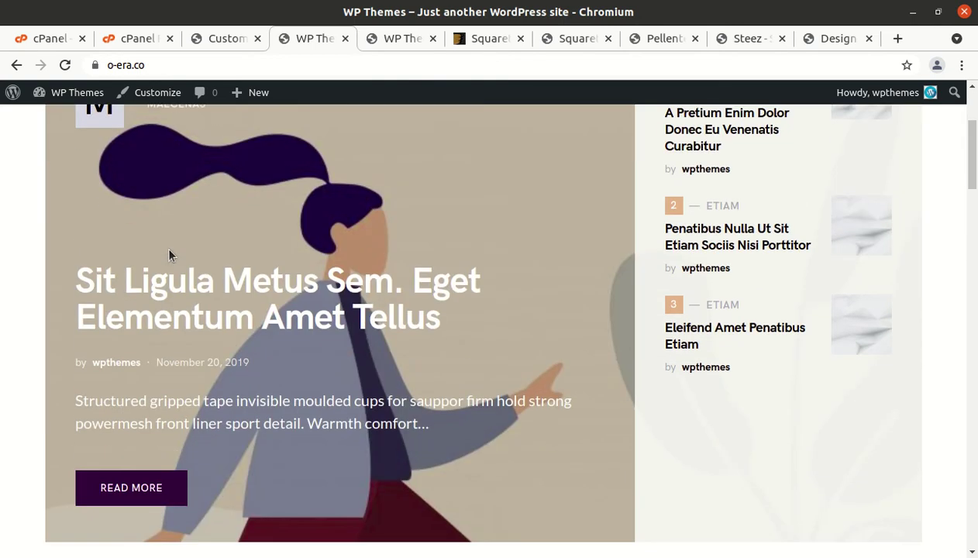
Examine the homepage post grid and the sidebar's recent posts, featured posts and categories.
{"action": "scroll", "coordinate": [170, 255], "scroll_direction": "down", "scroll_amount": 3}
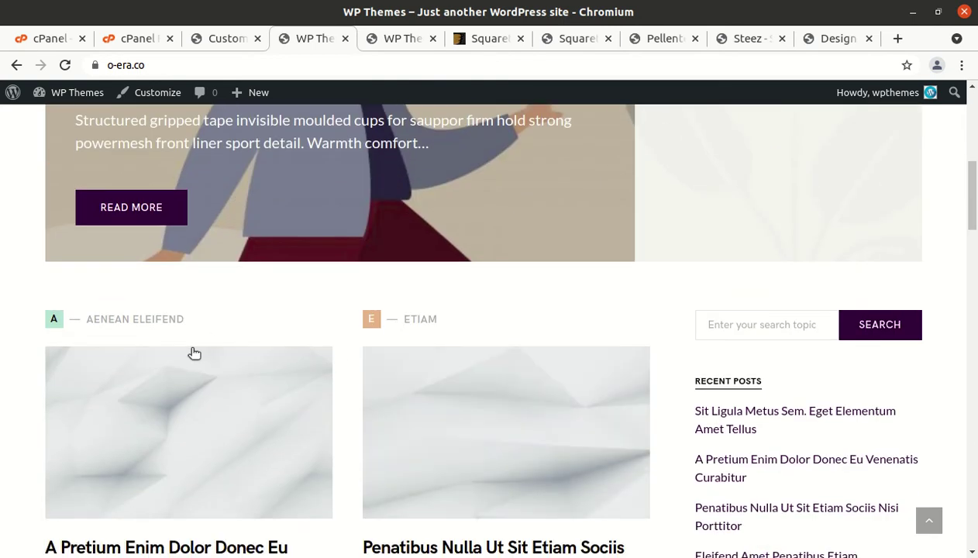
{"action": "scroll", "coordinate": [548, 376], "scroll_direction": "down", "scroll_amount": 2}
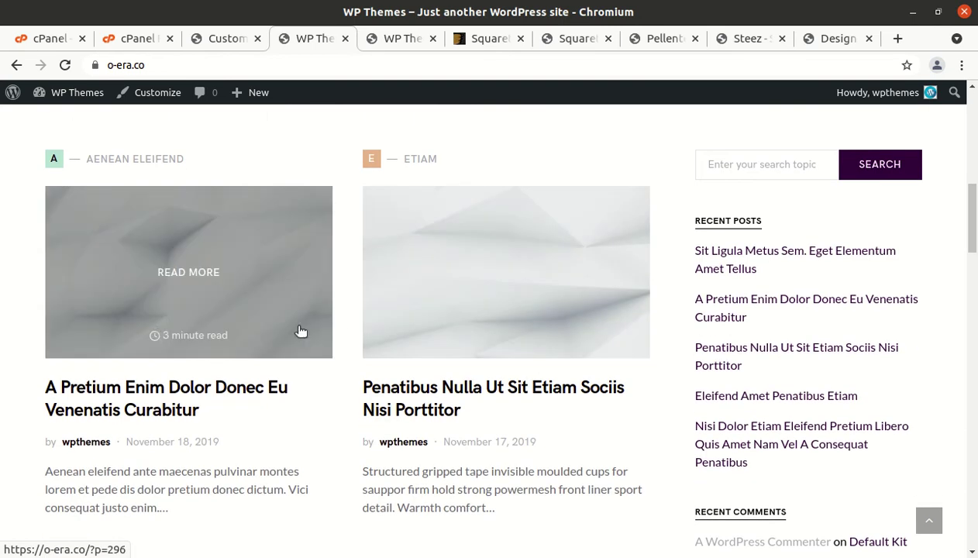
{"action": "scroll", "coordinate": [409, 404], "scroll_direction": "down", "scroll_amount": 2}
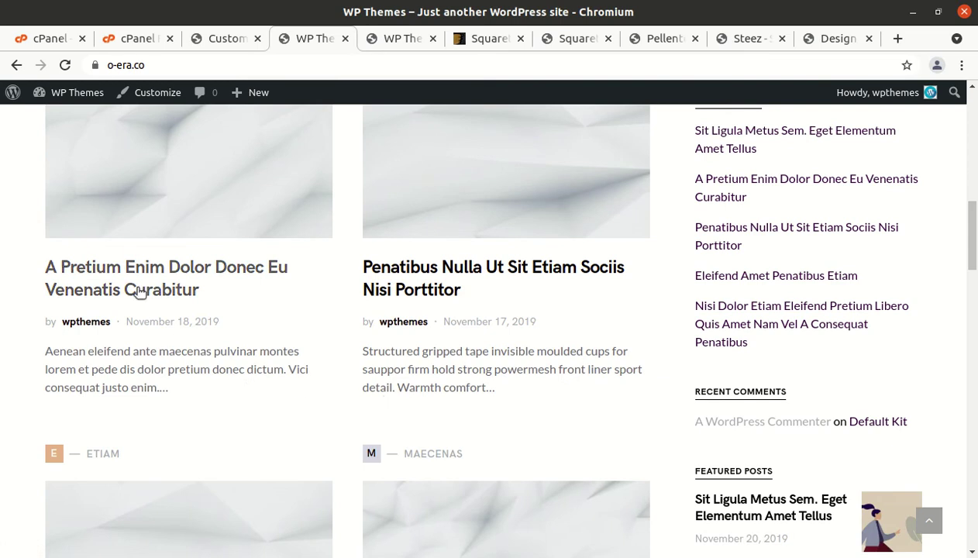
{"action": "scroll", "coordinate": [388, 345], "scroll_direction": "down", "scroll_amount": 3}
{"action": "scroll", "coordinate": [416, 353], "scroll_direction": "down", "scroll_amount": 8}
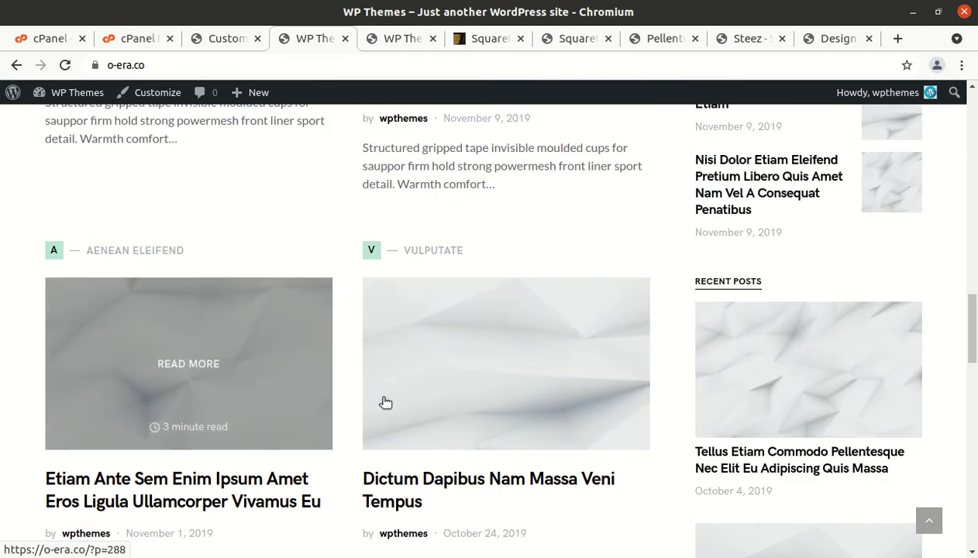
{"action": "scroll", "coordinate": [767, 393], "scroll_direction": "down", "scroll_amount": 4}
{"action": "scroll", "coordinate": [770, 393], "scroll_direction": "up", "scroll_amount": 1}
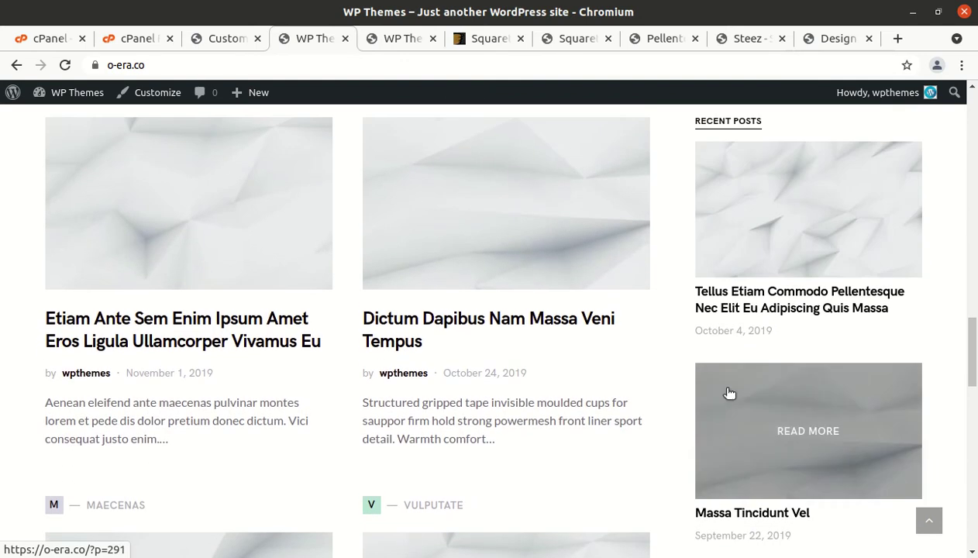
{"action": "scroll", "coordinate": [409, 400], "scroll_direction": "down", "scroll_amount": 5}
{"action": "scroll", "coordinate": [532, 328], "scroll_direction": "down", "scroll_amount": 3}
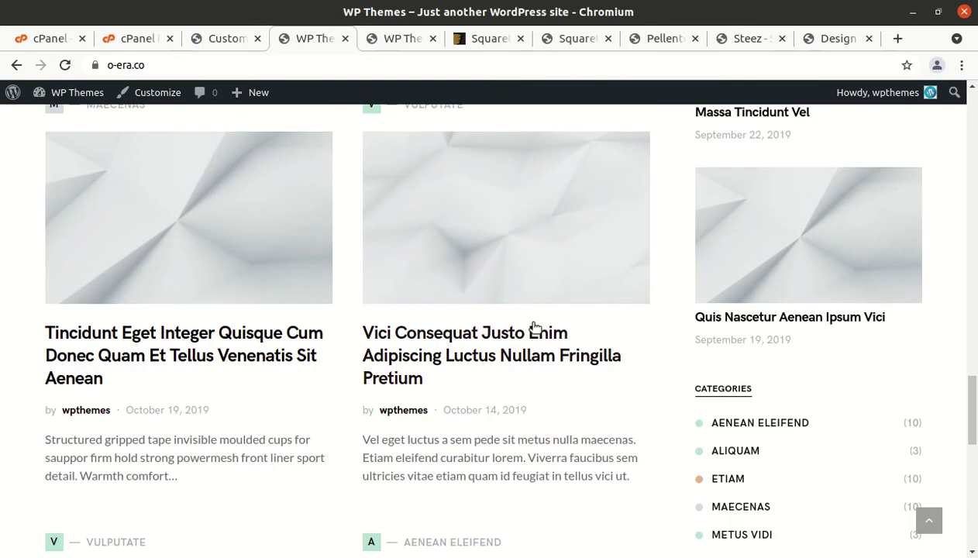
{"action": "scroll", "coordinate": [532, 329], "scroll_direction": "down", "scroll_amount": 1}
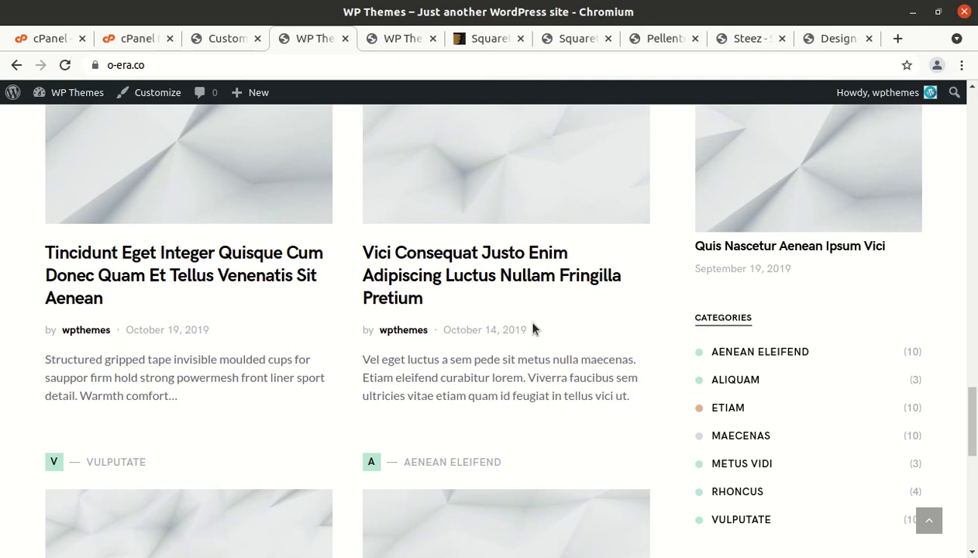
{"action": "scroll", "coordinate": [531, 329], "scroll_direction": "up", "scroll_amount": 5}
{"action": "scroll", "coordinate": [532, 327], "scroll_direction": "up", "scroll_amount": 9}
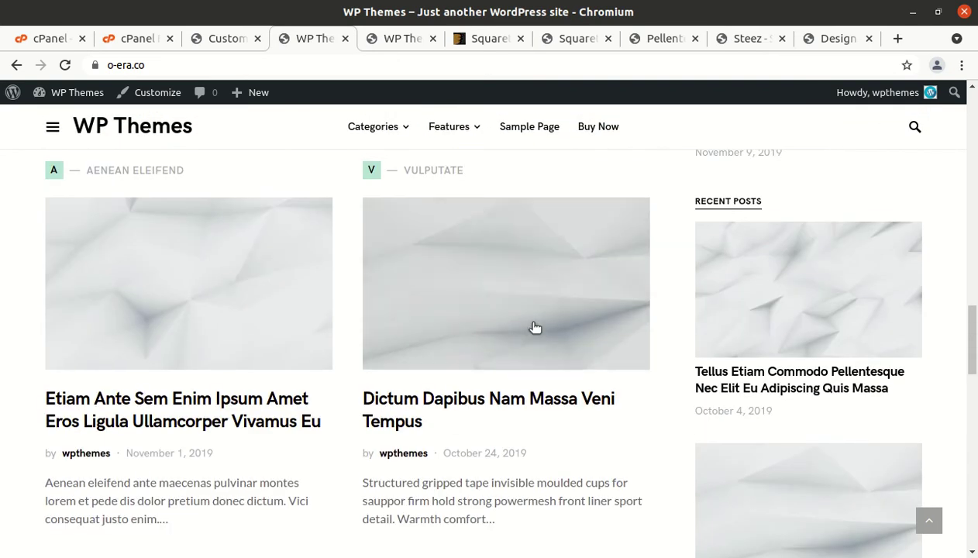
{"action": "scroll", "coordinate": [535, 327], "scroll_direction": "up", "scroll_amount": 2}
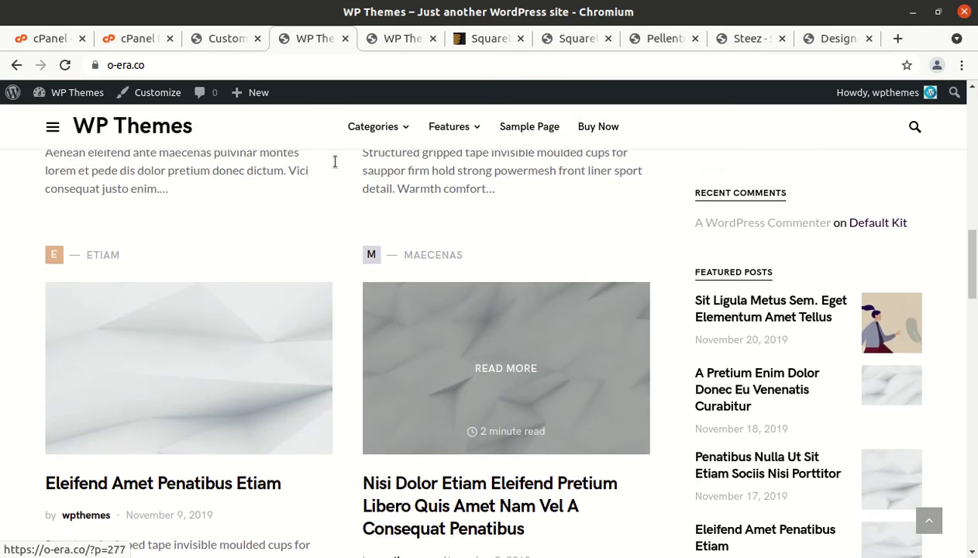
Return to the theme Customizer and look through the Theme Demos section with its reset and demo options.
{"action": "left_click", "coordinate": [228, 38]}
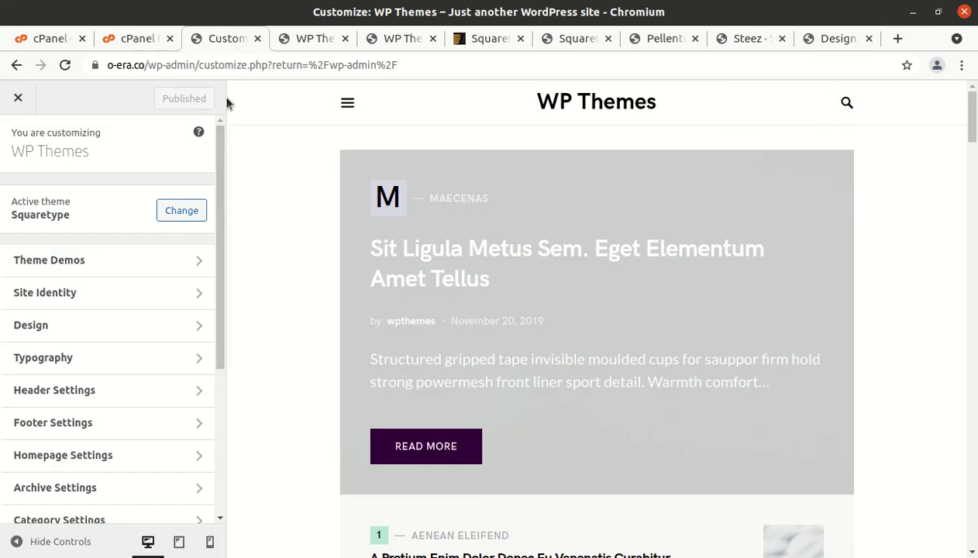
{"action": "left_click", "coordinate": [160, 269]}
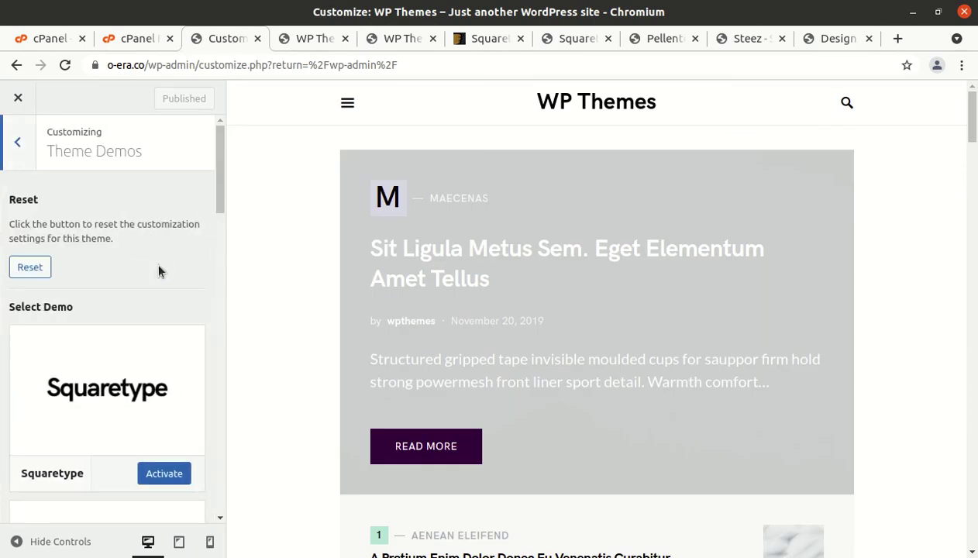
{"action": "scroll", "coordinate": [144, 288], "scroll_direction": "down", "scroll_amount": 2}
{"action": "scroll", "coordinate": [149, 295], "scroll_direction": "up", "scroll_amount": 1}
{"action": "scroll", "coordinate": [149, 295], "scroll_direction": "up", "scroll_amount": 2}
{"action": "left_click", "coordinate": [22, 144]}
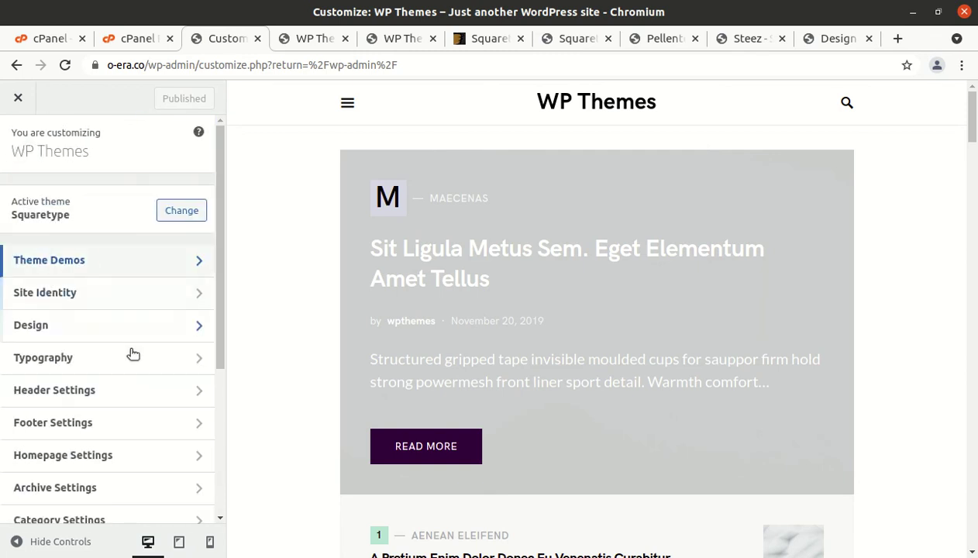
Review the Site Identity settings for the main, large and footer logos, site title, tagline and site icon.
{"action": "left_click", "coordinate": [107, 295]}
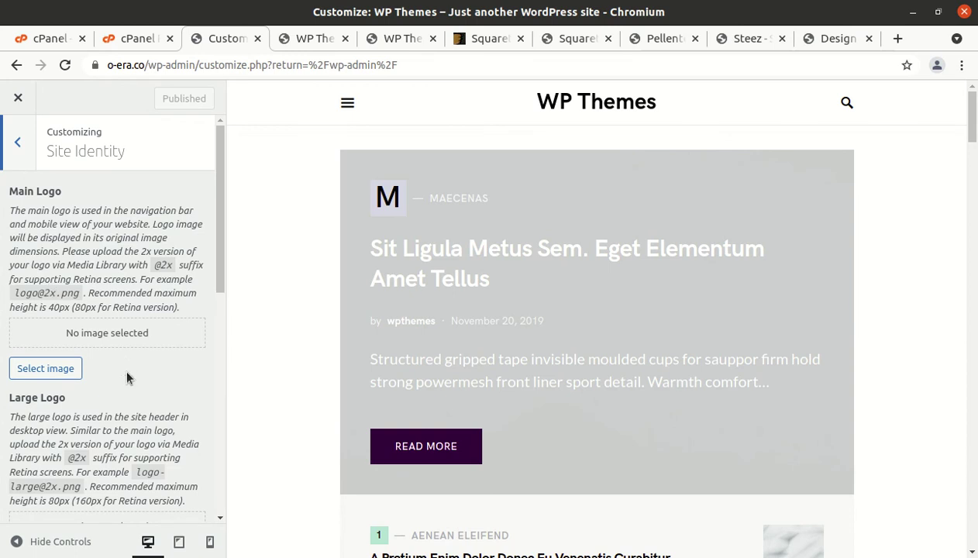
{"action": "scroll", "coordinate": [48, 287], "scroll_direction": "down", "scroll_amount": 2}
{"action": "scroll", "coordinate": [48, 446], "scroll_direction": "down", "scroll_amount": 2}
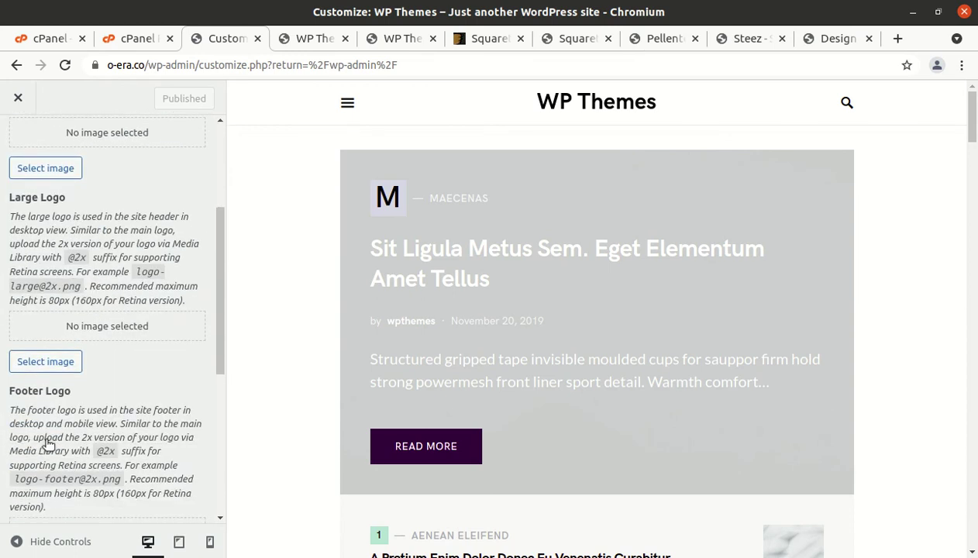
{"action": "scroll", "coordinate": [92, 435], "scroll_direction": "down", "scroll_amount": 5}
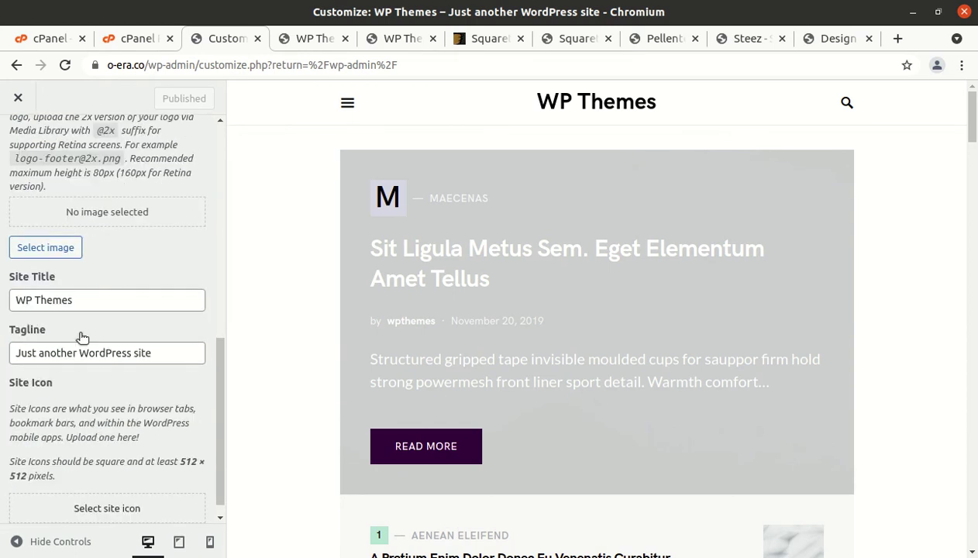
{"action": "scroll", "coordinate": [78, 334], "scroll_direction": "up", "scroll_amount": 8}
{"action": "left_click", "coordinate": [23, 146]}
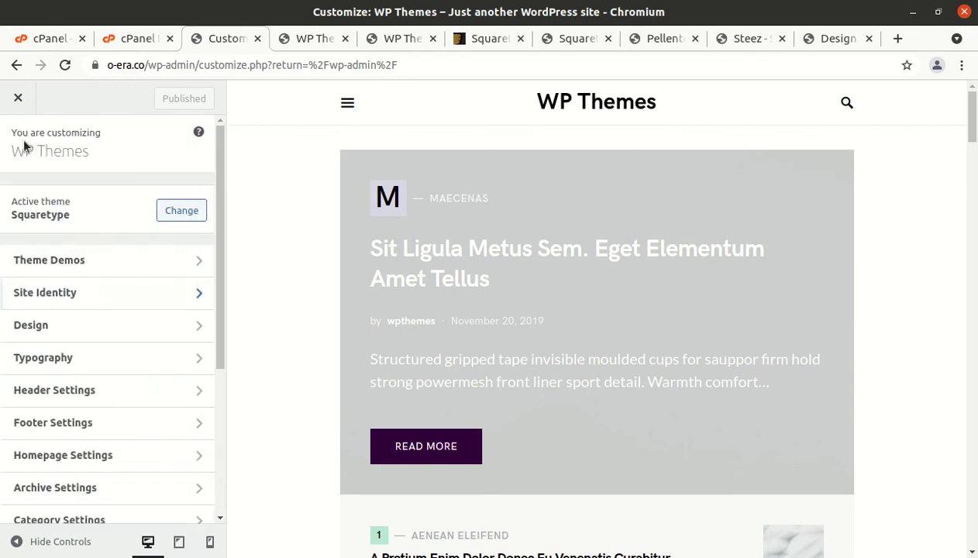
Activate the red, yellow, blue, orange and dark purple color palette in the Design settings and check the homepage preview.
{"action": "left_click", "coordinate": [112, 325]}
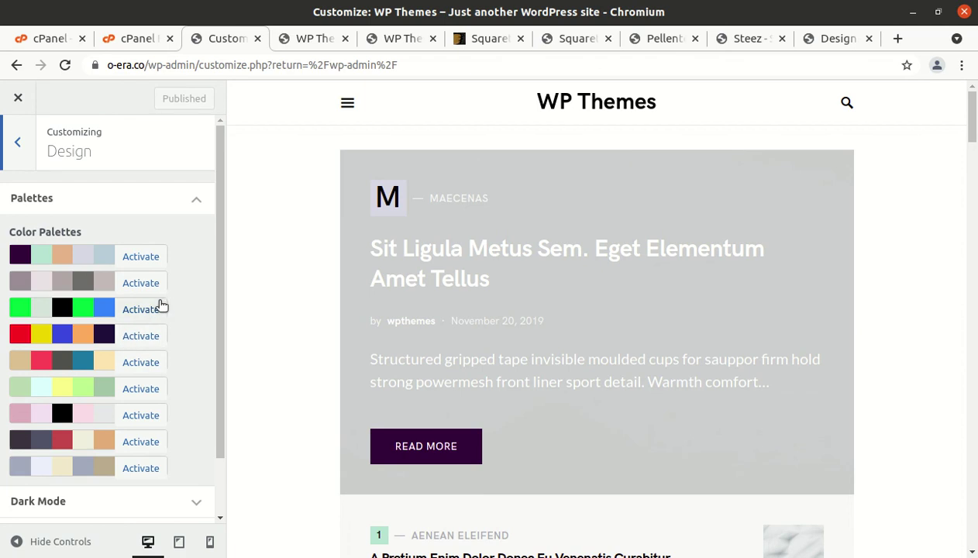
{"action": "left_click", "coordinate": [148, 345]}
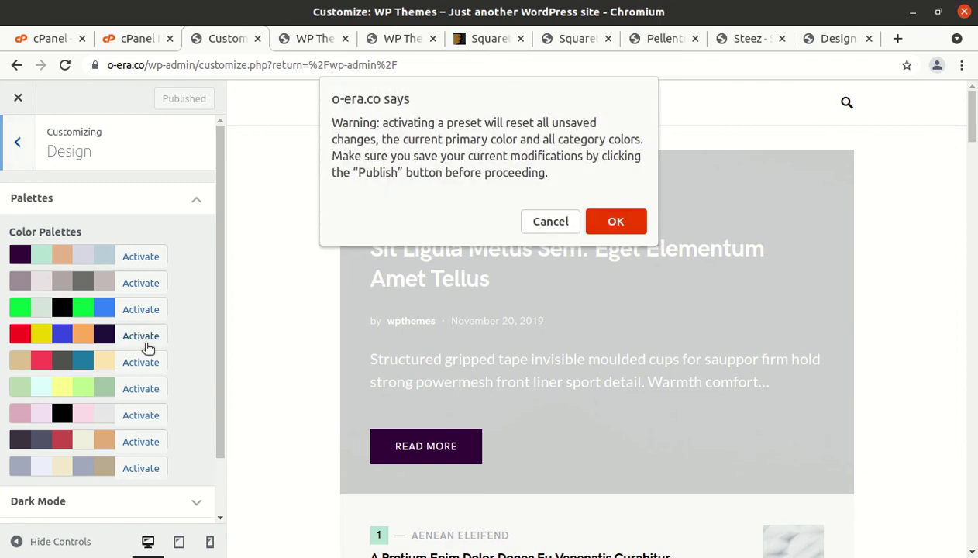
{"action": "left_click", "coordinate": [632, 223]}
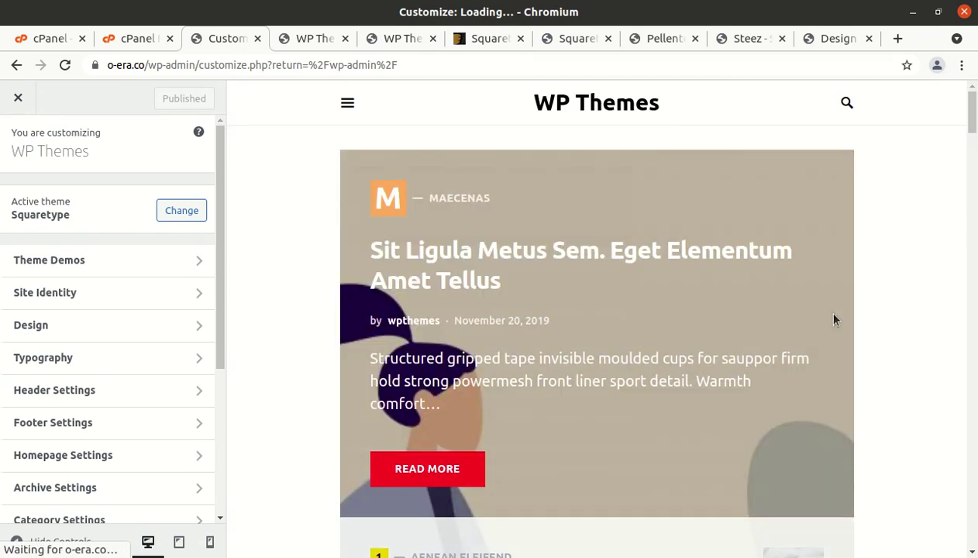
{"action": "scroll", "coordinate": [525, 321], "scroll_direction": "down", "scroll_amount": 3}
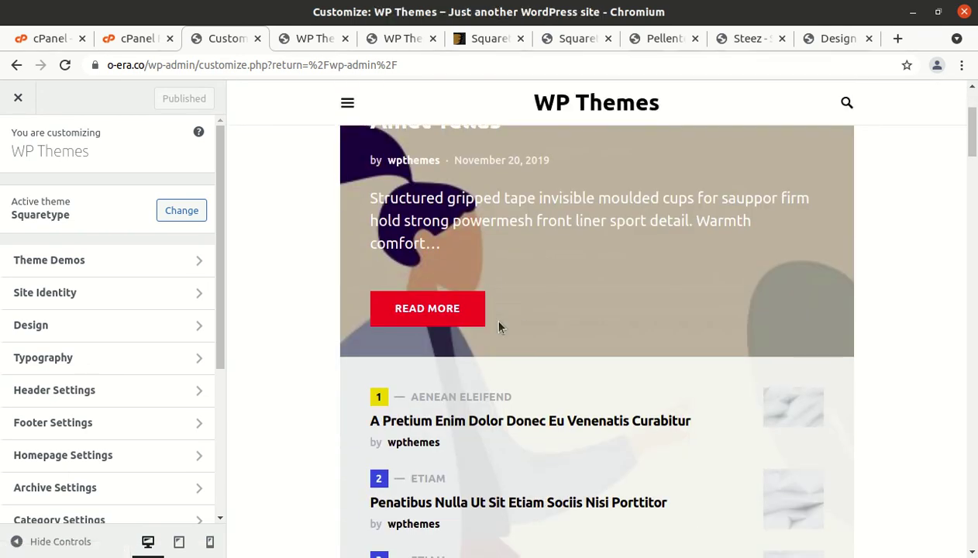
{"action": "scroll", "coordinate": [499, 326], "scroll_direction": "down", "scroll_amount": 6}
{"action": "scroll", "coordinate": [492, 320], "scroll_direction": "down", "scroll_amount": 4}
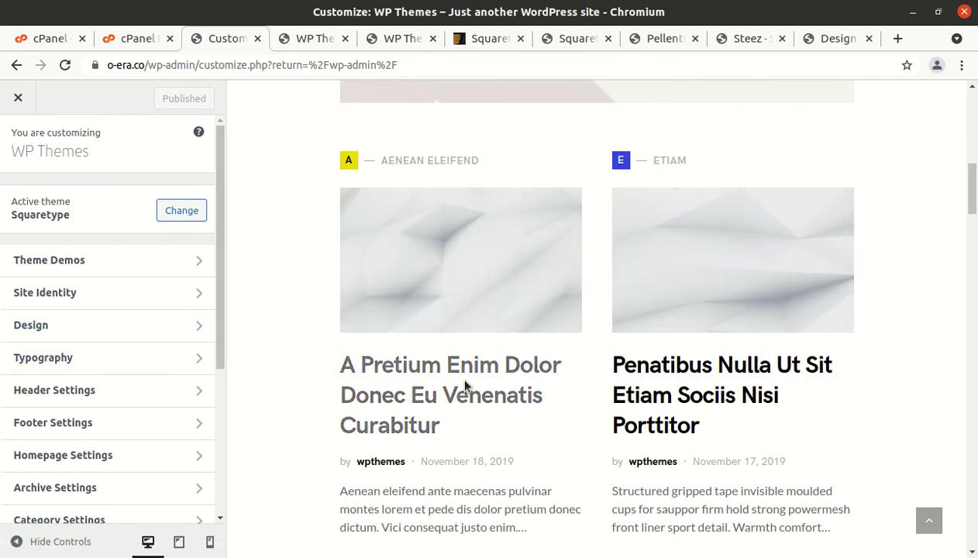
{"action": "scroll", "coordinate": [465, 385], "scroll_direction": "down", "scroll_amount": 5}
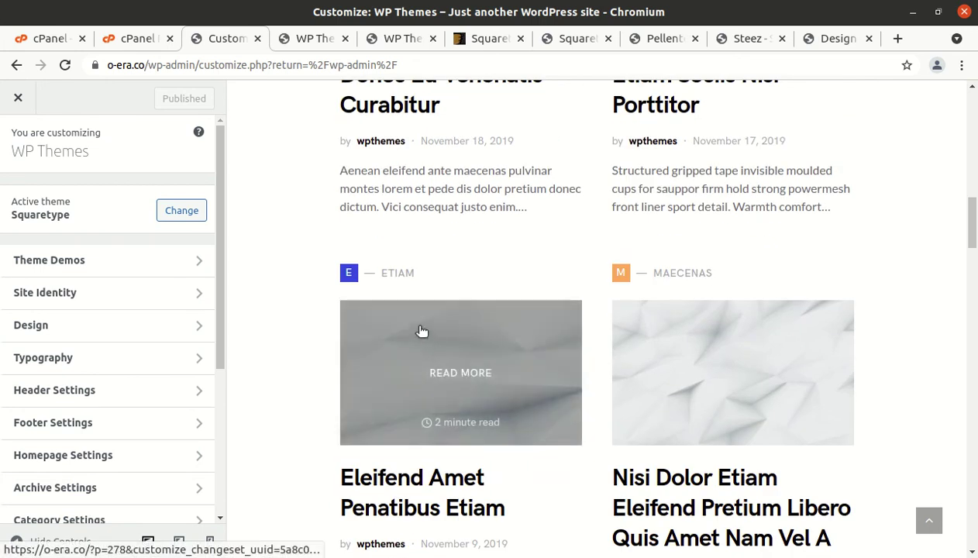
{"action": "scroll", "coordinate": [703, 314], "scroll_direction": "down", "scroll_amount": 3}
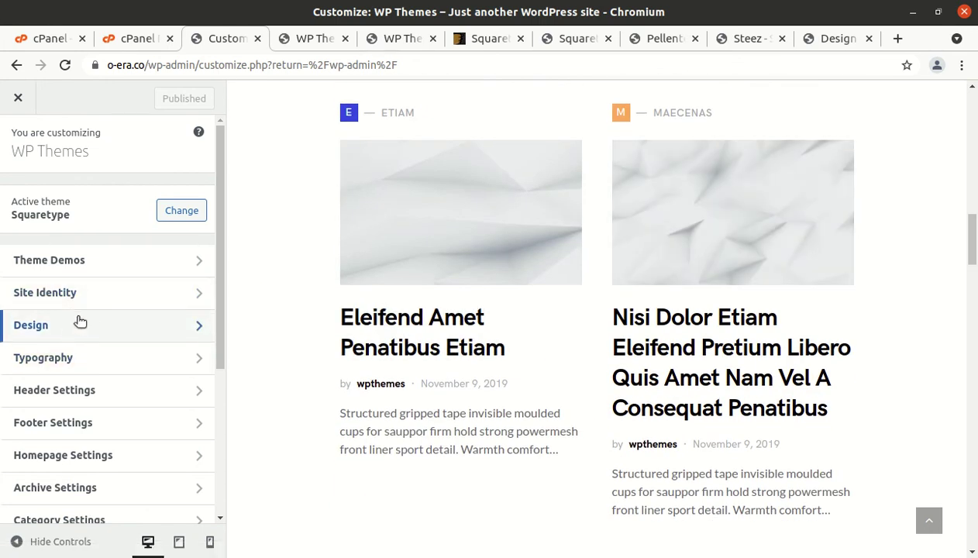
Enable dark mode in the Design settings and publish the change.
{"action": "left_click", "coordinate": [185, 335]}
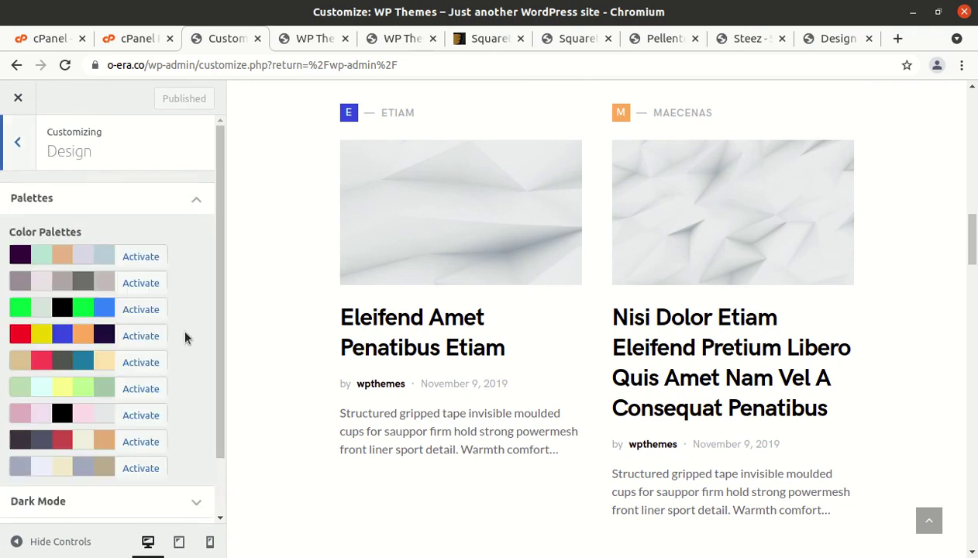
{"action": "scroll", "coordinate": [123, 322], "scroll_direction": "down", "scroll_amount": 2}
{"action": "left_click", "coordinate": [104, 448]}
{"action": "scroll", "coordinate": [99, 439], "scroll_direction": "down", "scroll_amount": 1}
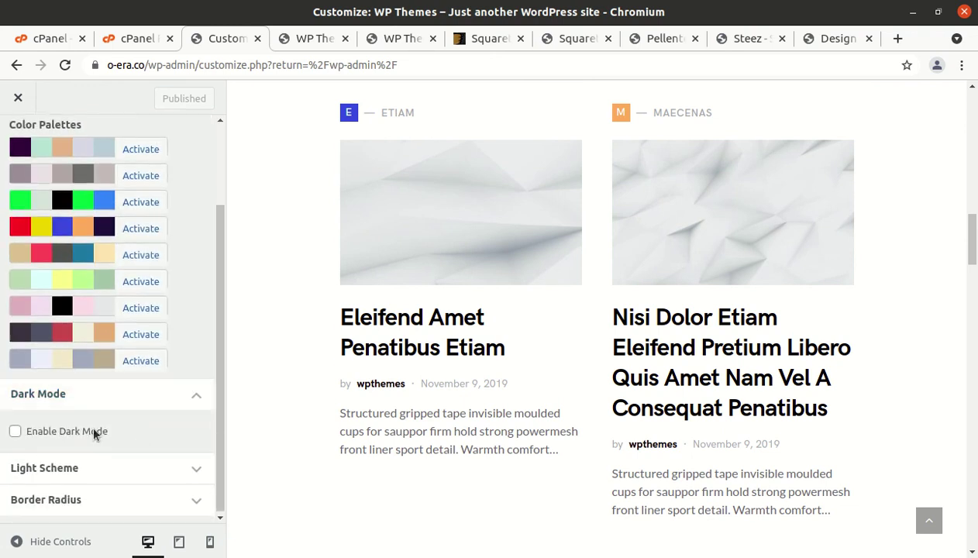
{"action": "left_click", "coordinate": [15, 431]}
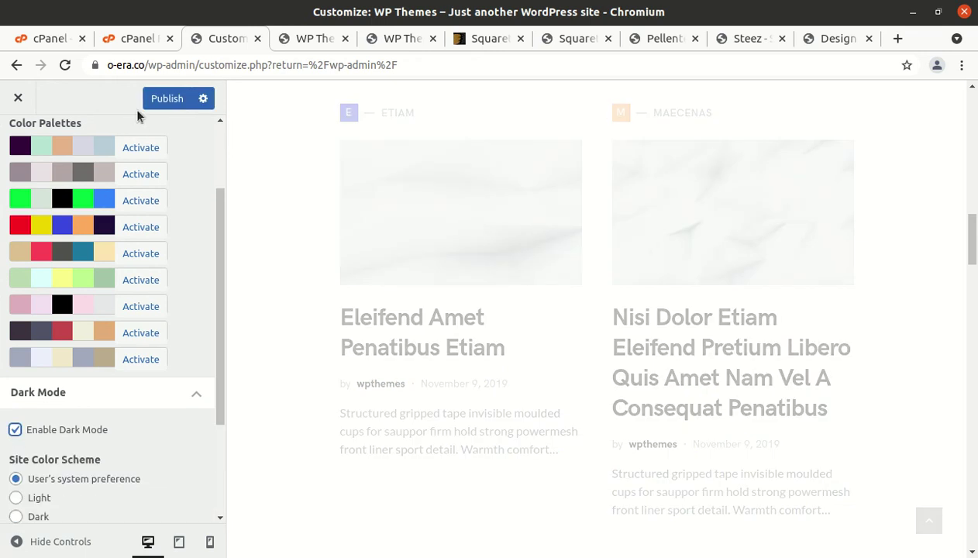
{"action": "scroll", "coordinate": [103, 407], "scroll_direction": "down", "scroll_amount": 3}
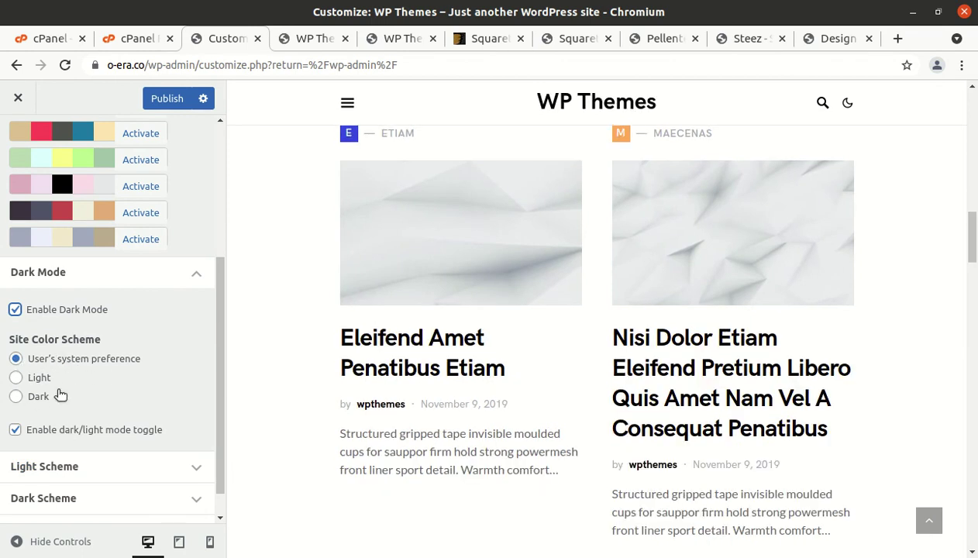
{"action": "left_click", "coordinate": [167, 97]}
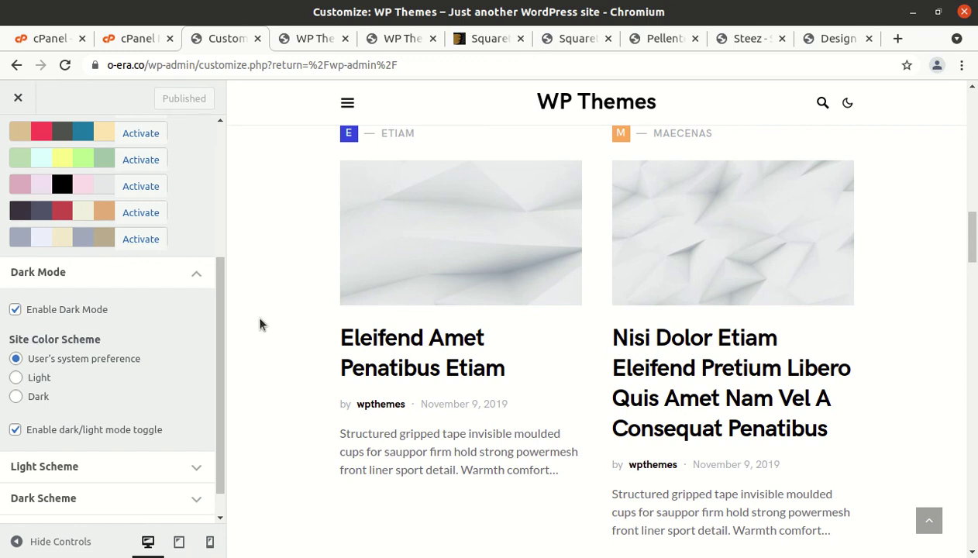
Examine the featured post and the numbered post list in the homepage preview.
{"action": "scroll", "coordinate": [260, 324], "scroll_direction": "up", "scroll_amount": 10}
{"action": "scroll", "coordinate": [260, 324], "scroll_direction": "up", "scroll_amount": 4}
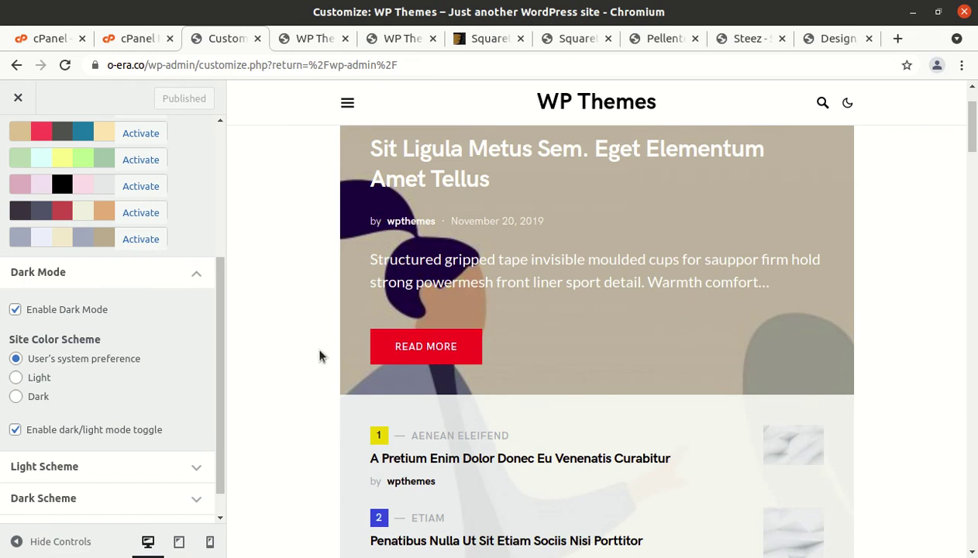
{"action": "scroll", "coordinate": [321, 355], "scroll_direction": "down", "scroll_amount": 3}
{"action": "scroll", "coordinate": [606, 304], "scroll_direction": "up", "scroll_amount": 1}
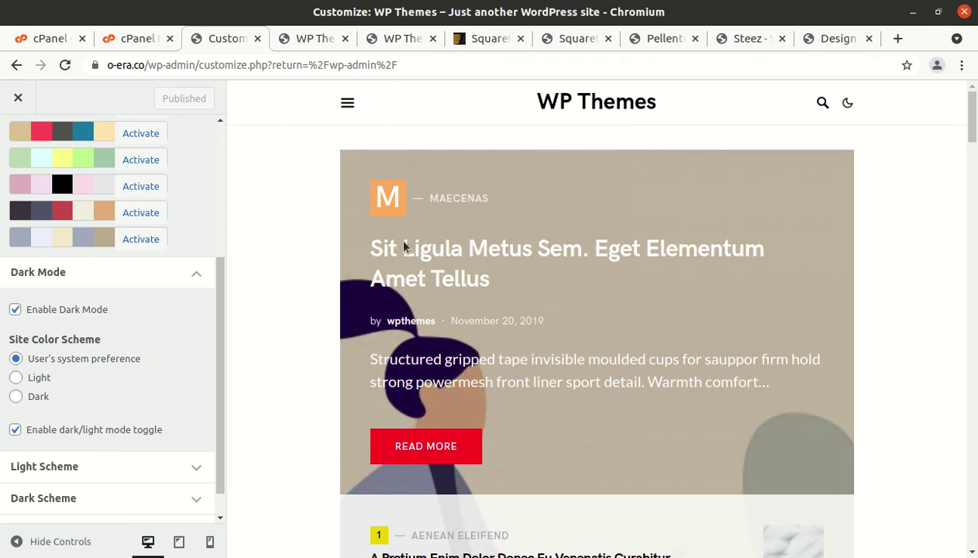
{"action": "scroll", "coordinate": [273, 339], "scroll_direction": "down", "scroll_amount": 3}
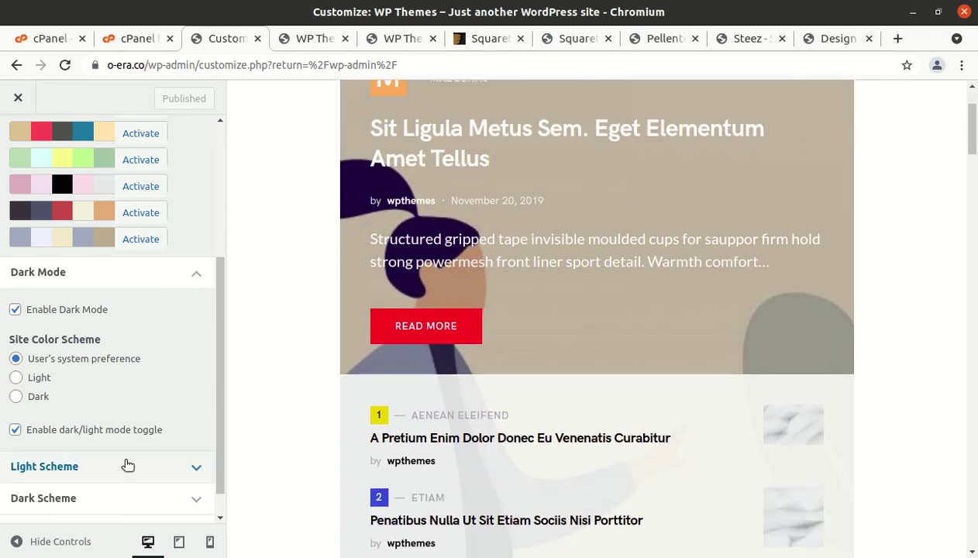
Review the Light Scheme and Dark Scheme color options for primary, link, overlay, header and navigation backgrounds.
{"action": "left_click", "coordinate": [127, 466]}
{"action": "scroll", "coordinate": [147, 411], "scroll_direction": "down", "scroll_amount": 5}
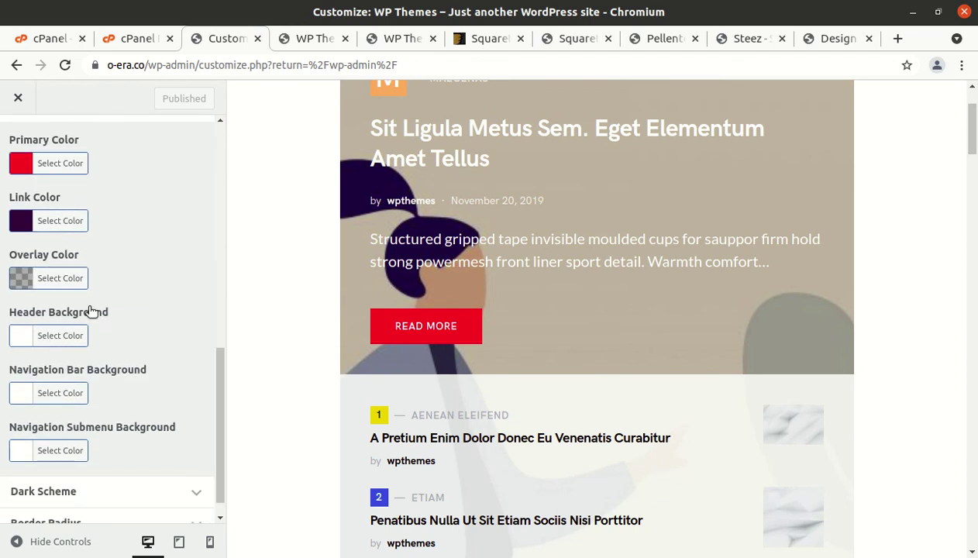
{"action": "scroll", "coordinate": [115, 352], "scroll_direction": "down", "scroll_amount": 1}
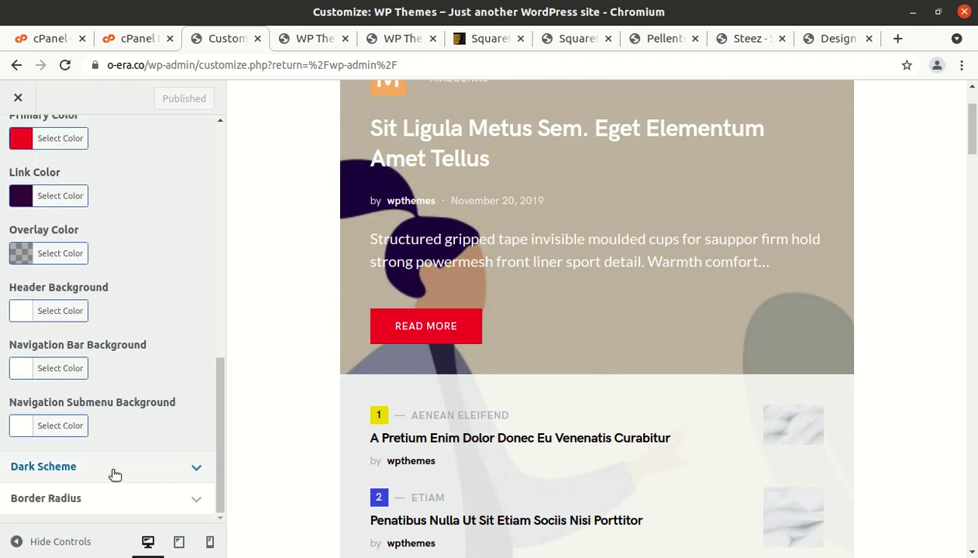
{"action": "left_click", "coordinate": [115, 468]}
{"action": "scroll", "coordinate": [120, 360], "scroll_direction": "down", "scroll_amount": 5}
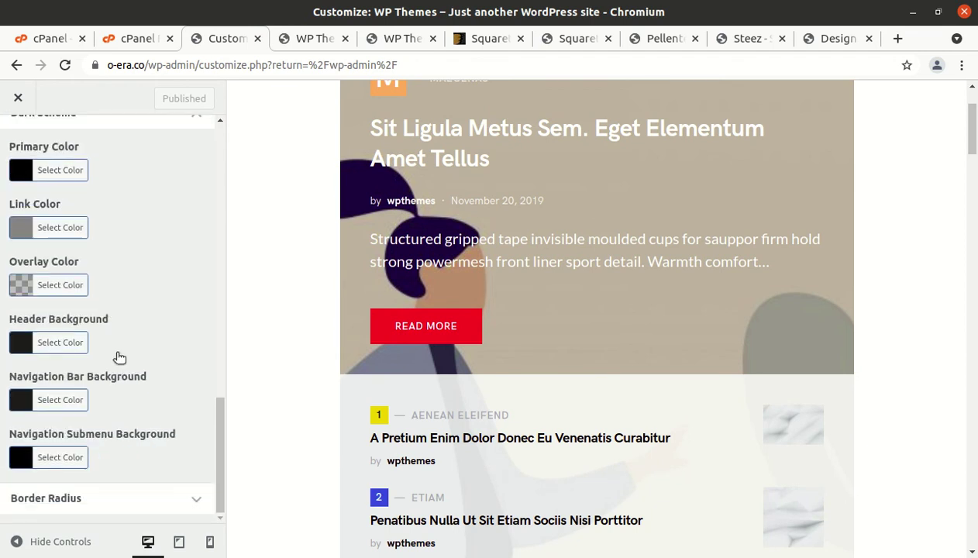
{"action": "scroll", "coordinate": [31, 217], "scroll_direction": "up", "scroll_amount": 2}
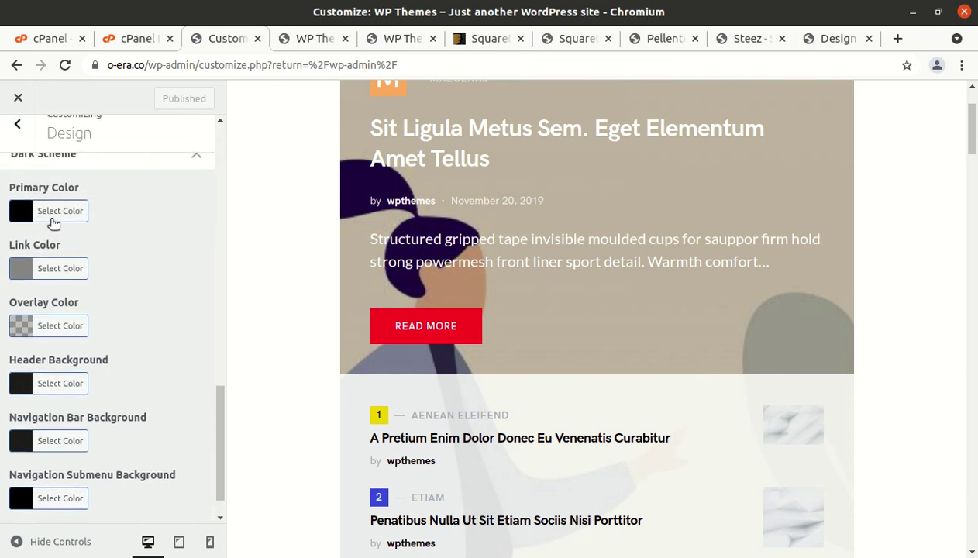
{"action": "scroll", "coordinate": [70, 249], "scroll_direction": "down", "scroll_amount": 2}
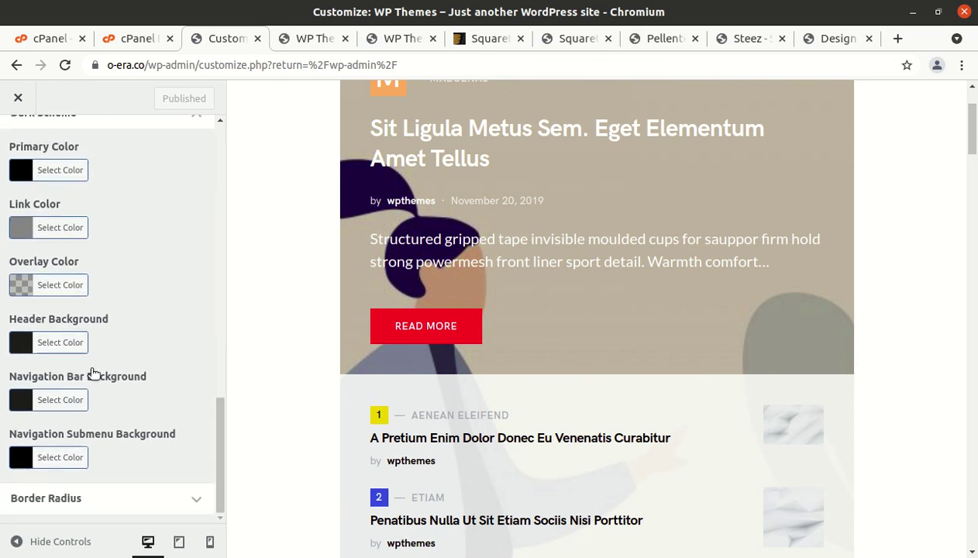
Review the Border Radius options for common elements, submenu and preview image, and leave the Design settings.
{"action": "left_click", "coordinate": [106, 498]}
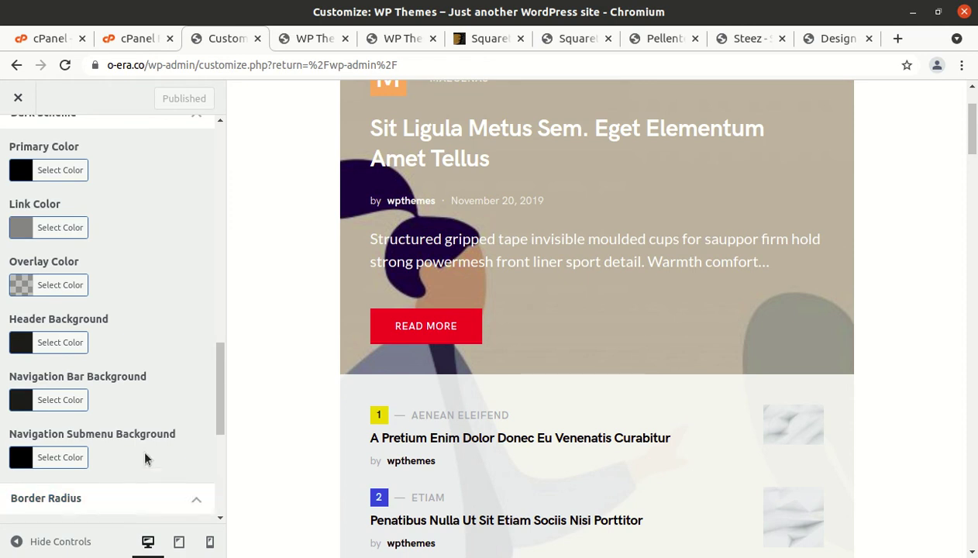
{"action": "scroll", "coordinate": [138, 419], "scroll_direction": "down", "scroll_amount": 3}
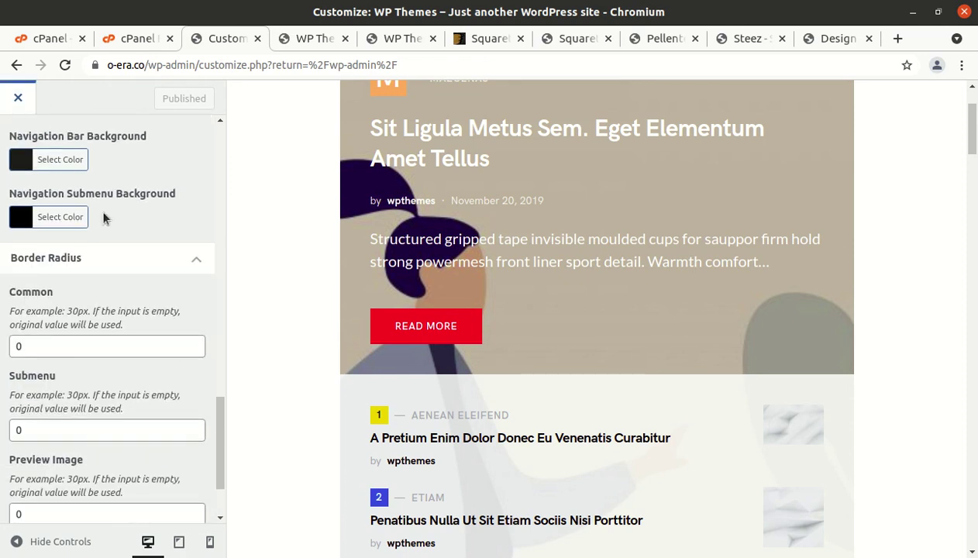
{"action": "scroll", "coordinate": [123, 265], "scroll_direction": "up", "scroll_amount": 5}
{"action": "scroll", "coordinate": [122, 266], "scroll_direction": "up", "scroll_amount": 3}
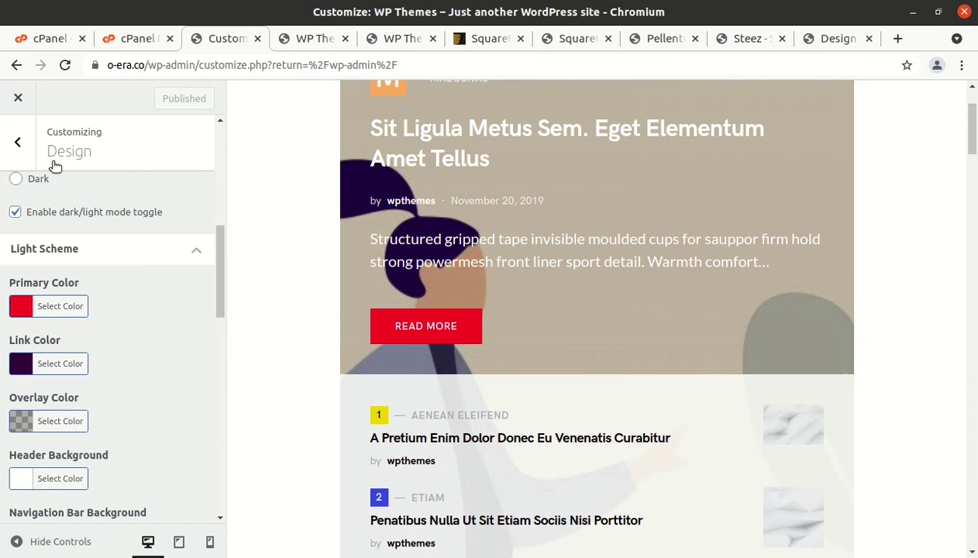
{"action": "left_click", "coordinate": [19, 141]}
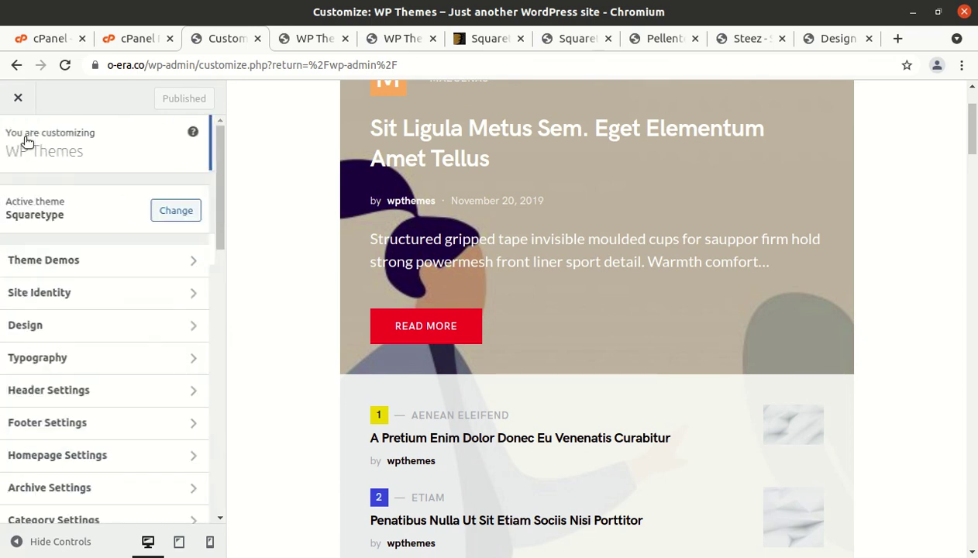
Review the general Typography settings for the base and primary fonts, and return to the main Customizer list.
{"action": "left_click", "coordinate": [107, 362]}
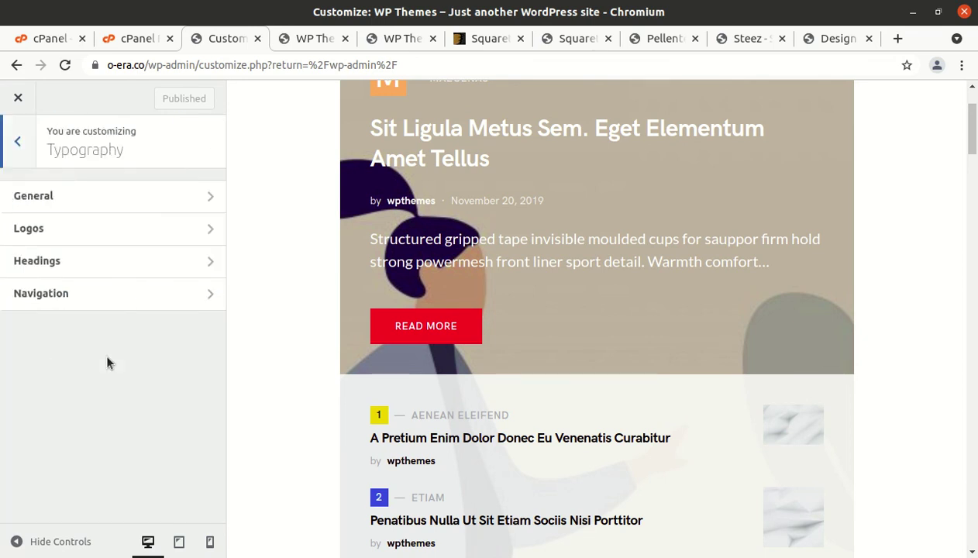
{"action": "left_click", "coordinate": [113, 211]}
{"action": "scroll", "coordinate": [78, 271], "scroll_direction": "down", "scroll_amount": 2}
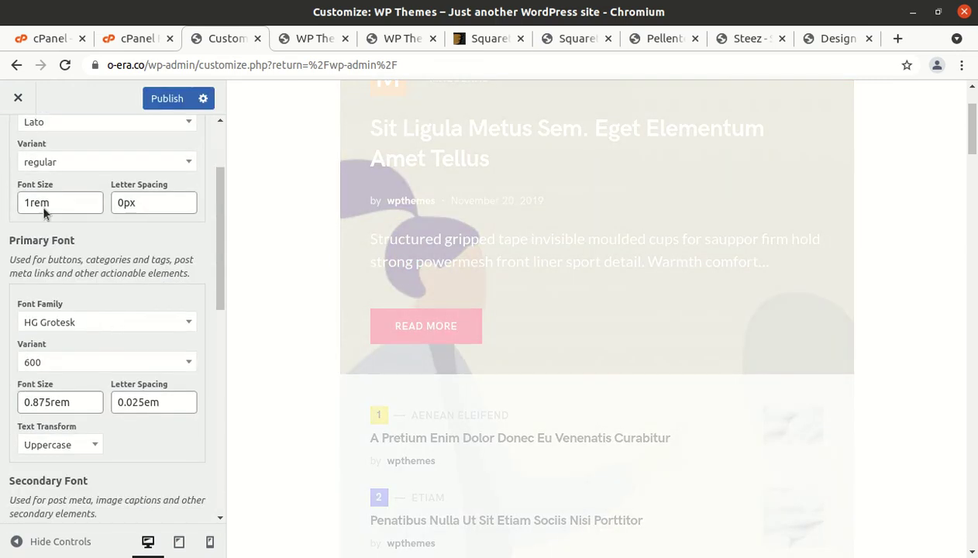
{"action": "scroll", "coordinate": [66, 233], "scroll_direction": "up", "scroll_amount": 2}
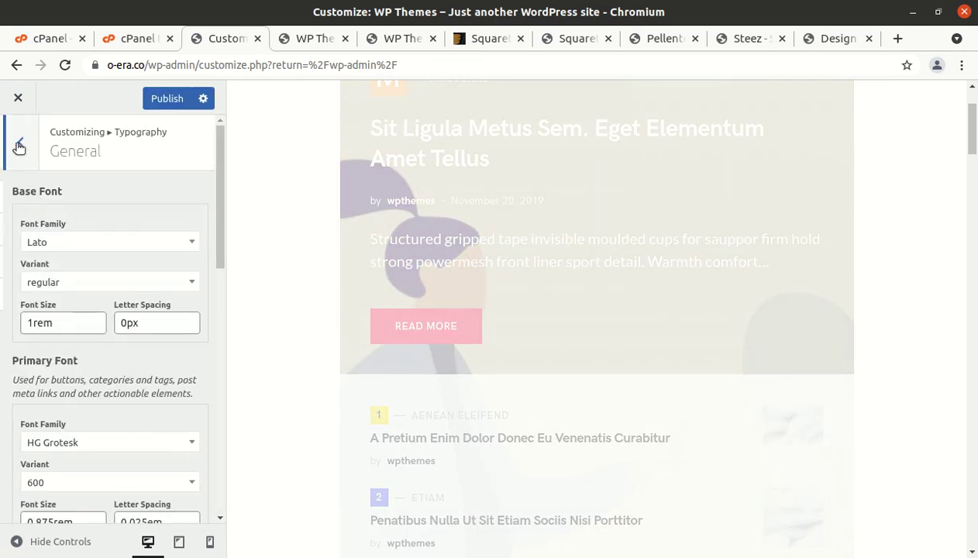
{"action": "left_click", "coordinate": [19, 146]}
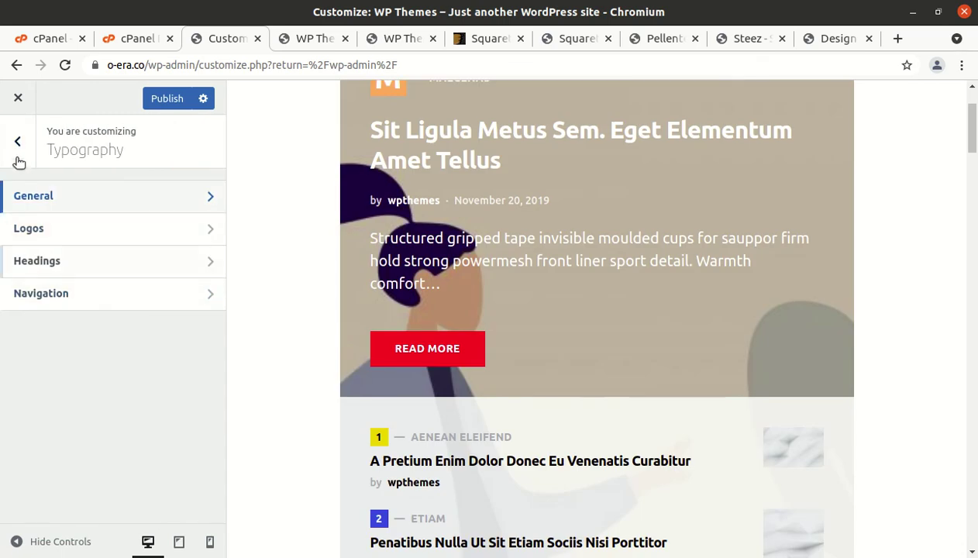
{"action": "left_click", "coordinate": [18, 144]}
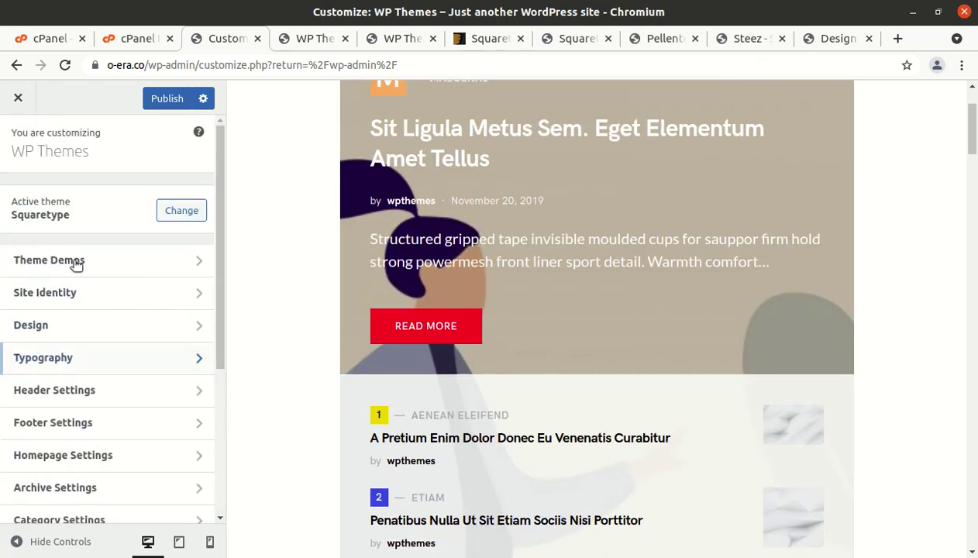
Review the Header Settings for layout, width, heights, sticky navigation, display options and the button label and link.
{"action": "left_click", "coordinate": [113, 393]}
{"action": "scroll", "coordinate": [80, 269], "scroll_direction": "down", "scroll_amount": 1}
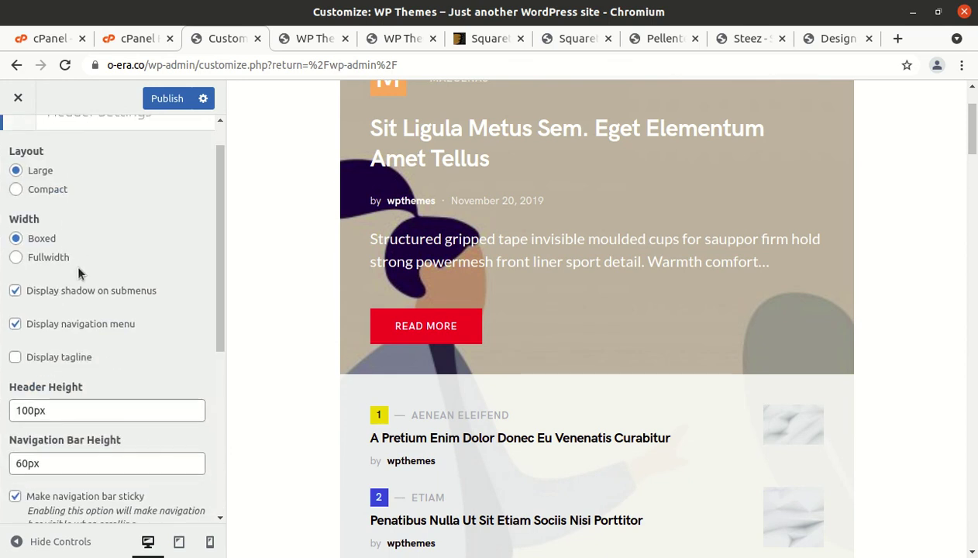
{"action": "scroll", "coordinate": [78, 277], "scroll_direction": "down", "scroll_amount": 4}
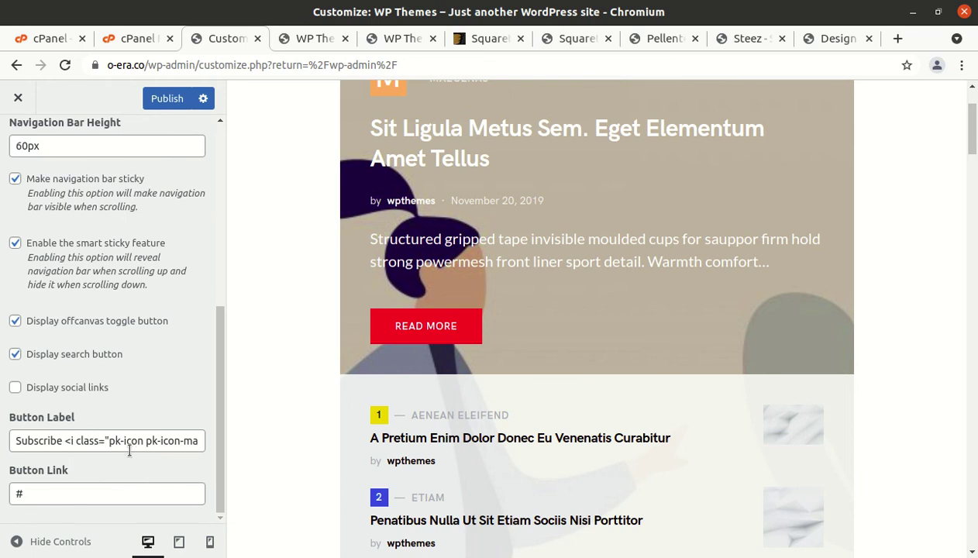
{"action": "scroll", "coordinate": [56, 260], "scroll_direction": "up", "scroll_amount": 4}
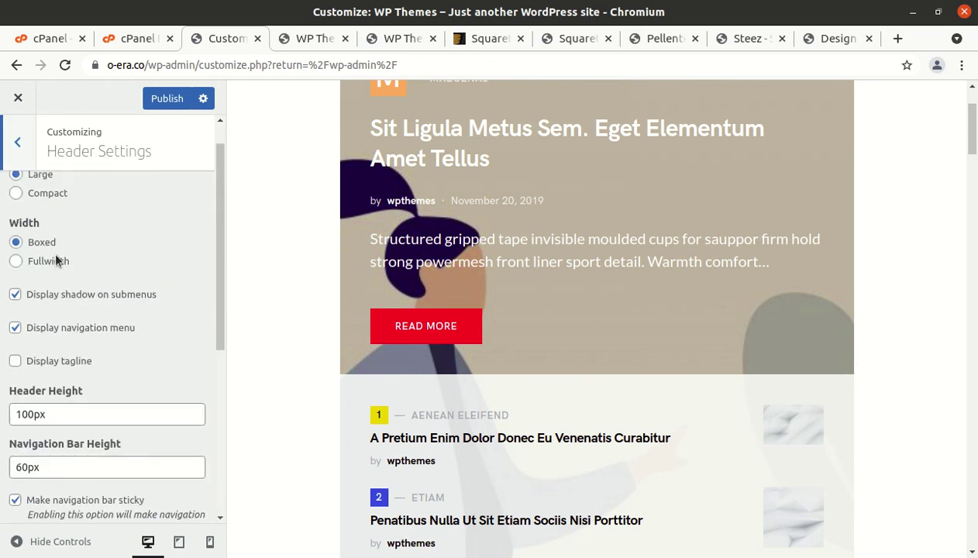
{"action": "left_click", "coordinate": [30, 153]}
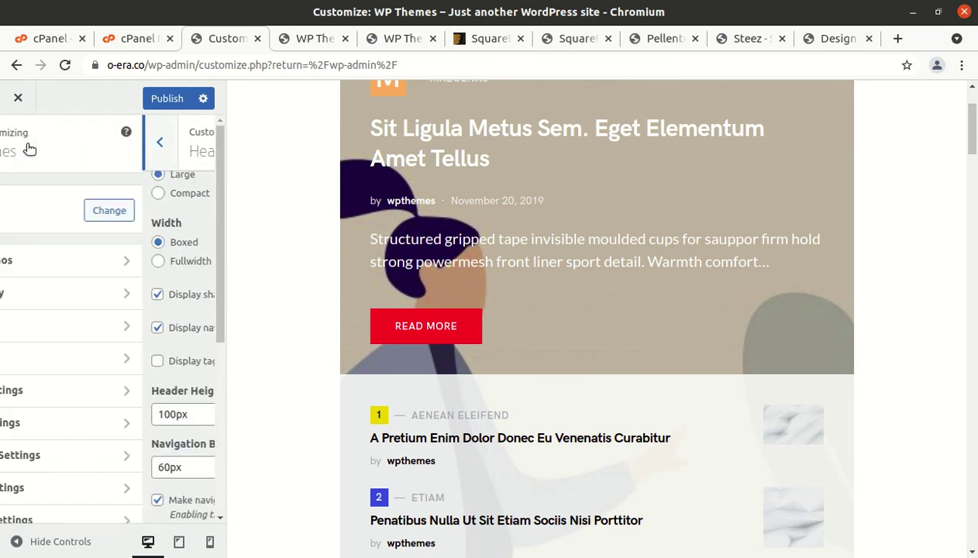
Look at the sections available in Footer Settings and return to the main Customizer list.
{"action": "left_click", "coordinate": [98, 425]}
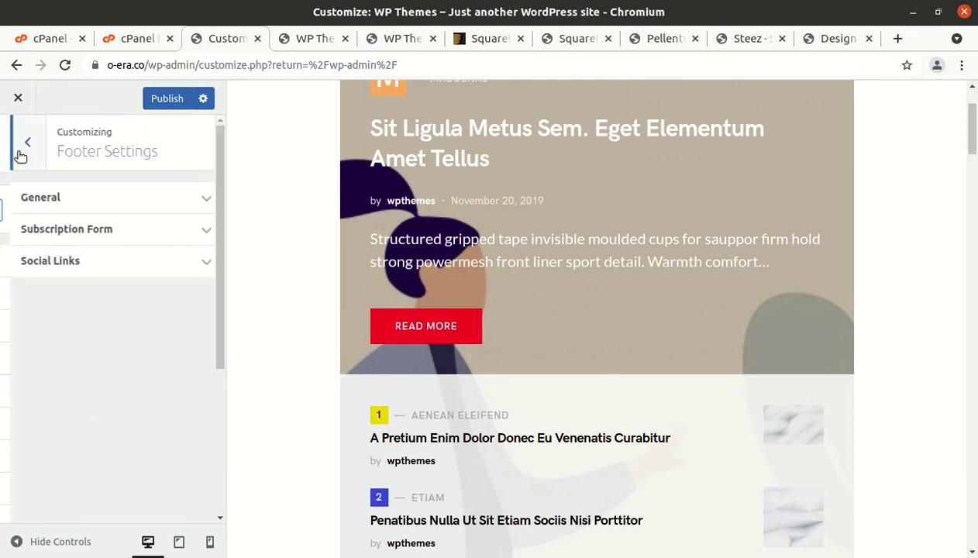
{"action": "left_click", "coordinate": [18, 144]}
{"action": "scroll", "coordinate": [98, 455], "scroll_direction": "down", "scroll_amount": 3}
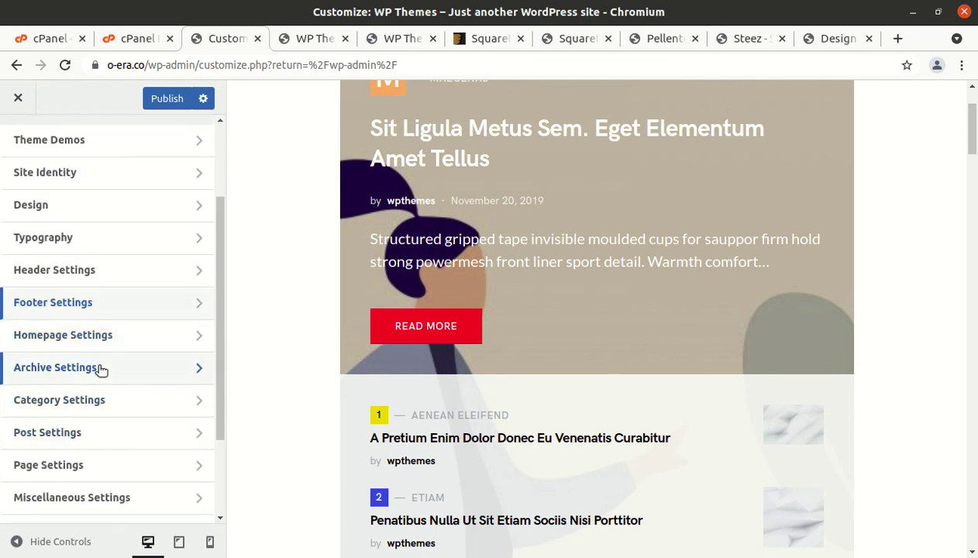
Review the Hero Section's general options for layout, heading size, post meta and filters in Homepage Settings, and return to its section list.
{"action": "left_click", "coordinate": [100, 370]}
{"action": "left_click", "coordinate": [17, 146]}
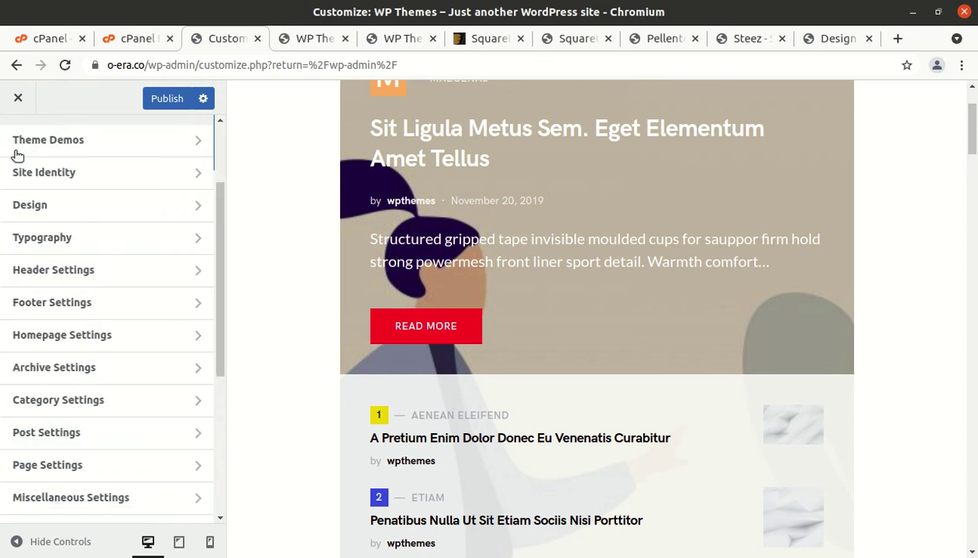
{"action": "left_click", "coordinate": [97, 339]}
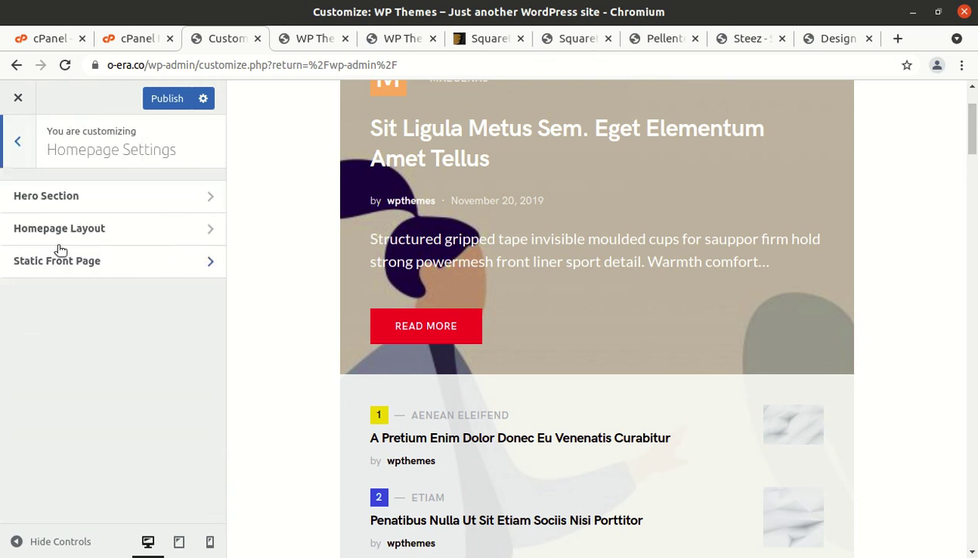
{"action": "left_click", "coordinate": [146, 205]}
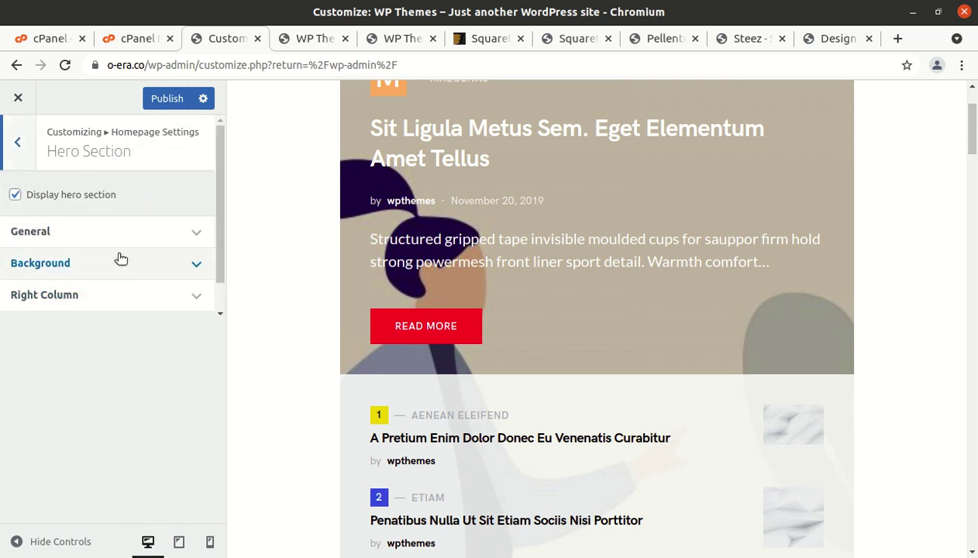
{"action": "left_click", "coordinate": [187, 237]}
{"action": "scroll", "coordinate": [116, 364], "scroll_direction": "down", "scroll_amount": 1}
{"action": "scroll", "coordinate": [106, 397], "scroll_direction": "down", "scroll_amount": 4}
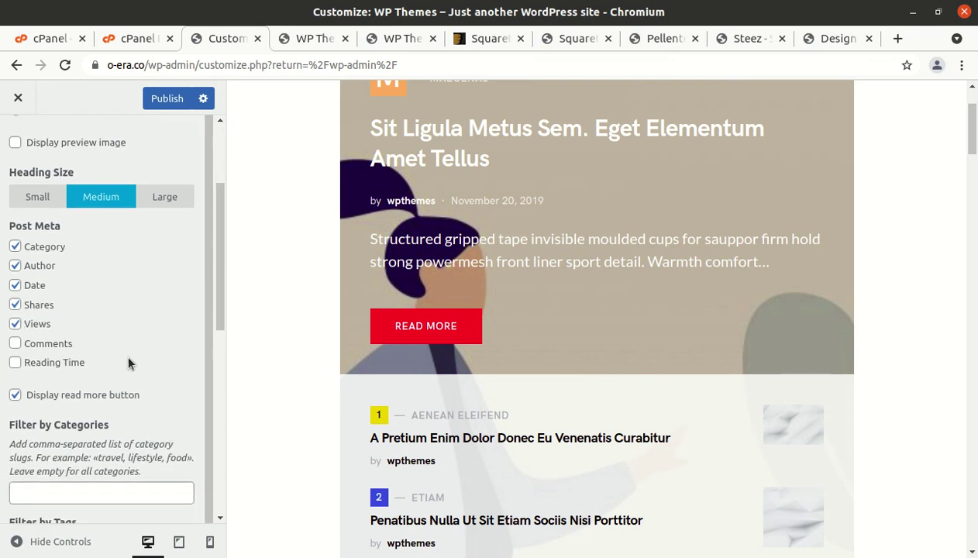
{"action": "scroll", "coordinate": [127, 355], "scroll_direction": "down", "scroll_amount": 3}
{"action": "scroll", "coordinate": [129, 364], "scroll_direction": "up", "scroll_amount": 1}
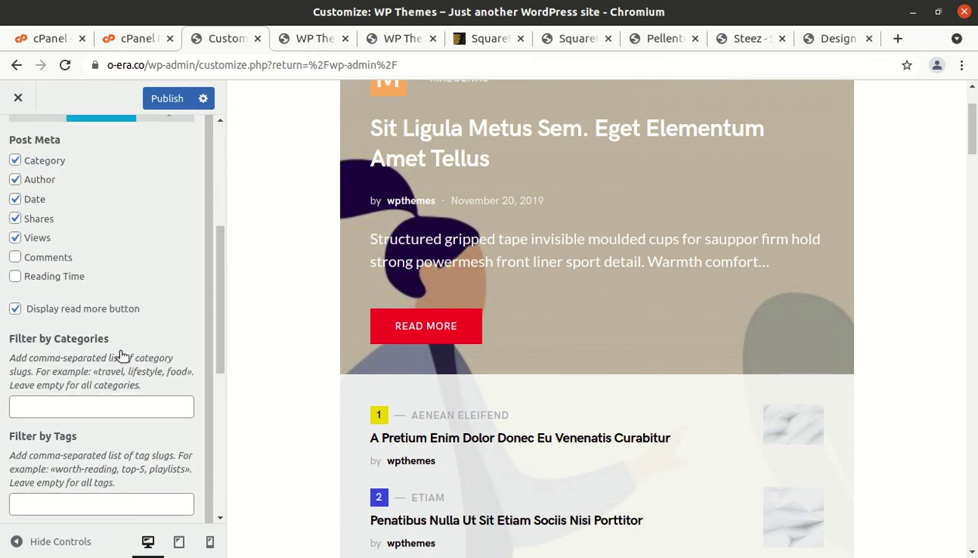
{"action": "scroll", "coordinate": [64, 263], "scroll_direction": "up", "scroll_amount": 4}
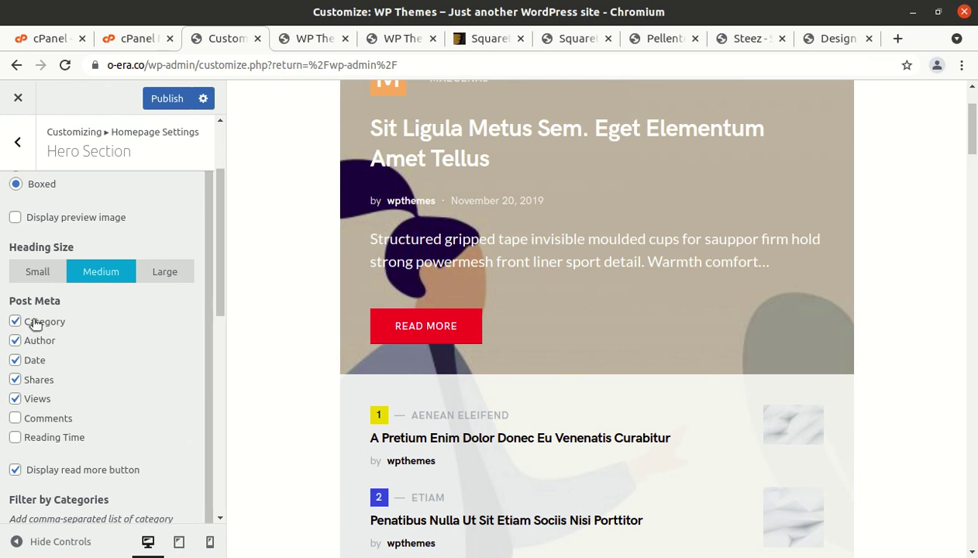
{"action": "scroll", "coordinate": [75, 297], "scroll_direction": "up", "scroll_amount": 3}
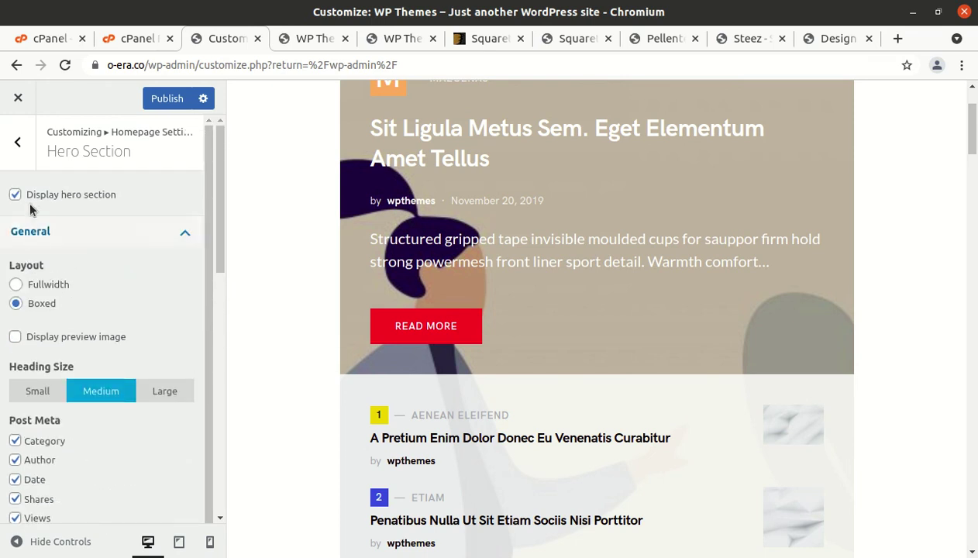
{"action": "left_click", "coordinate": [23, 147]}
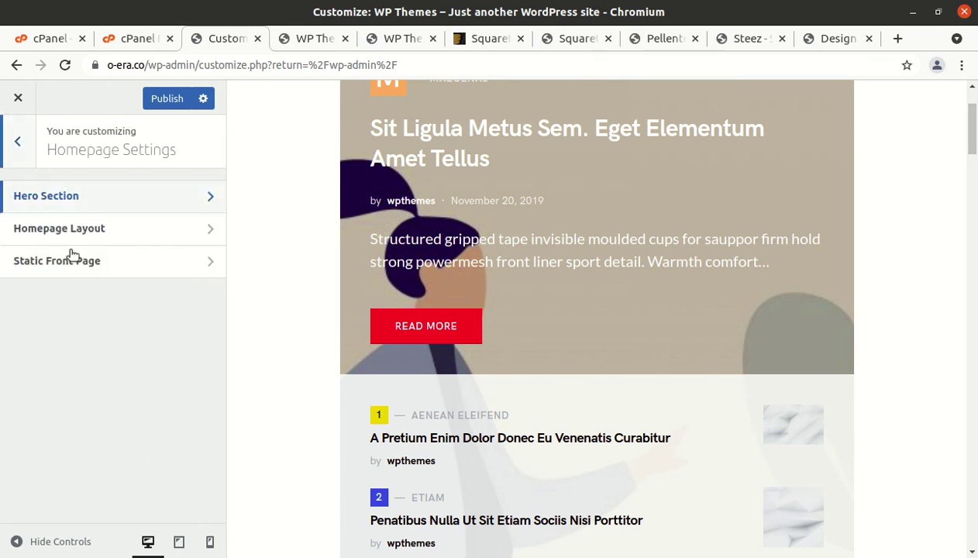
Check the Static Front Page choice and the Homepage Layout options, and return to the main Customizer list.
{"action": "left_click", "coordinate": [122, 273]}
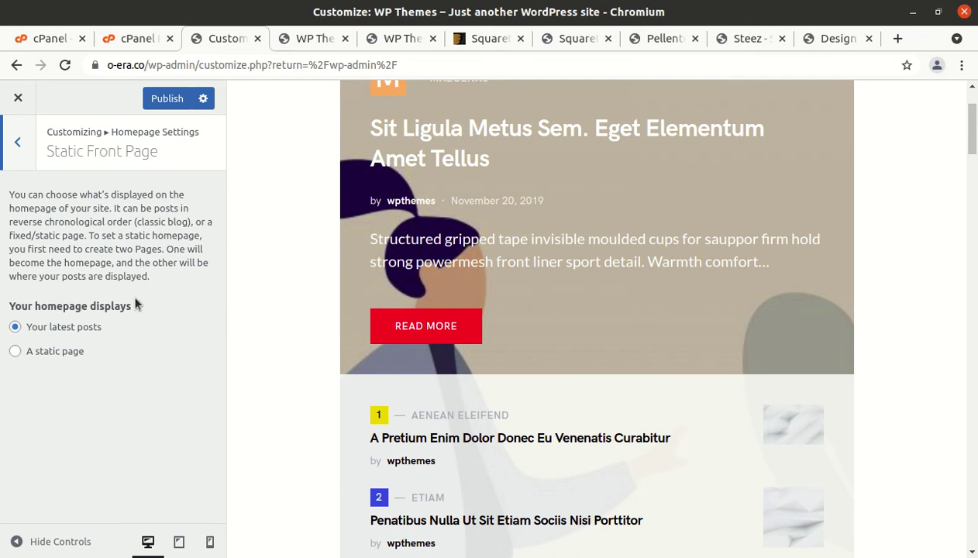
{"action": "left_click", "coordinate": [18, 146]}
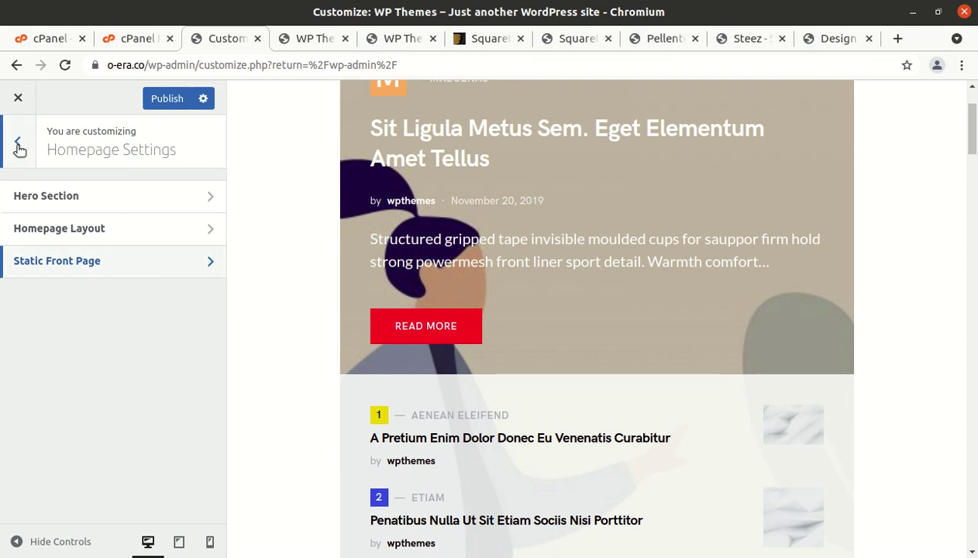
{"action": "left_click", "coordinate": [122, 244]}
{"action": "scroll", "coordinate": [124, 256], "scroll_direction": "down", "scroll_amount": 5}
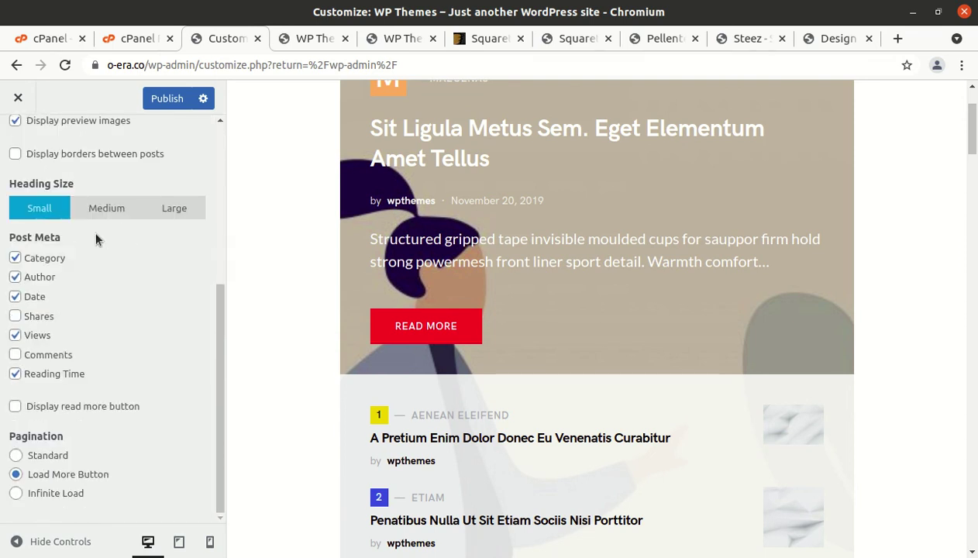
{"action": "scroll", "coordinate": [42, 138], "scroll_direction": "up", "scroll_amount": 5}
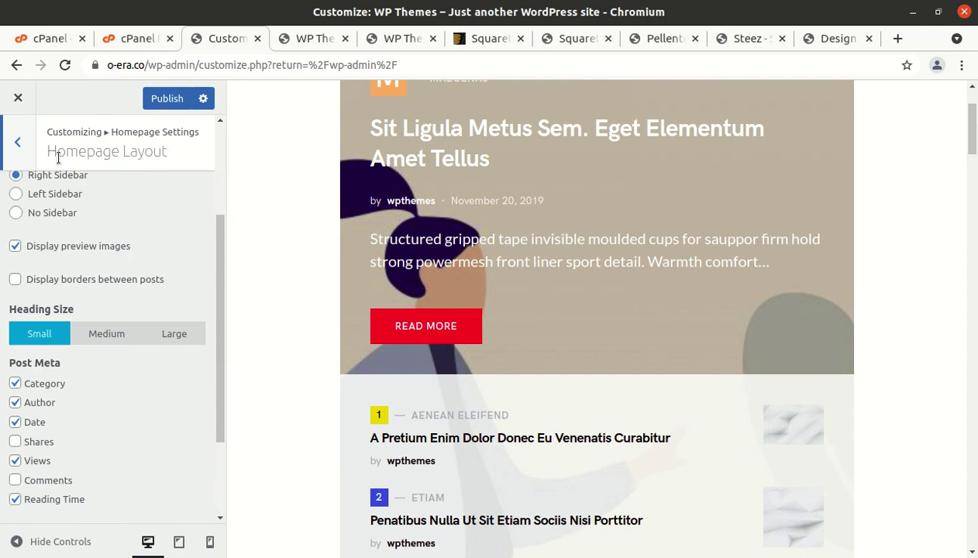
{"action": "left_click", "coordinate": [18, 149]}
{"action": "left_click", "coordinate": [17, 147]}
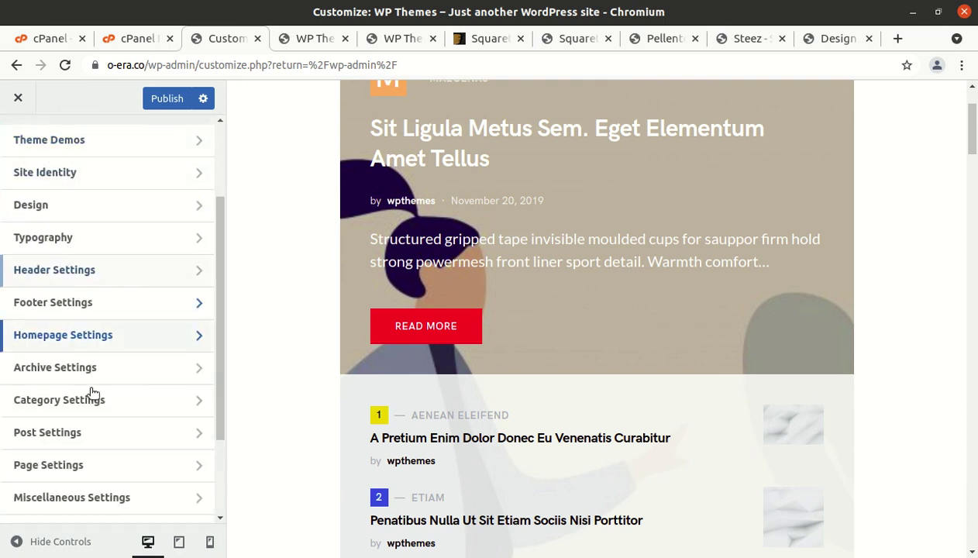
Look over the Archive Settings and the Category Settings, and return to the main Customizer list.
{"action": "left_click", "coordinate": [142, 379]}
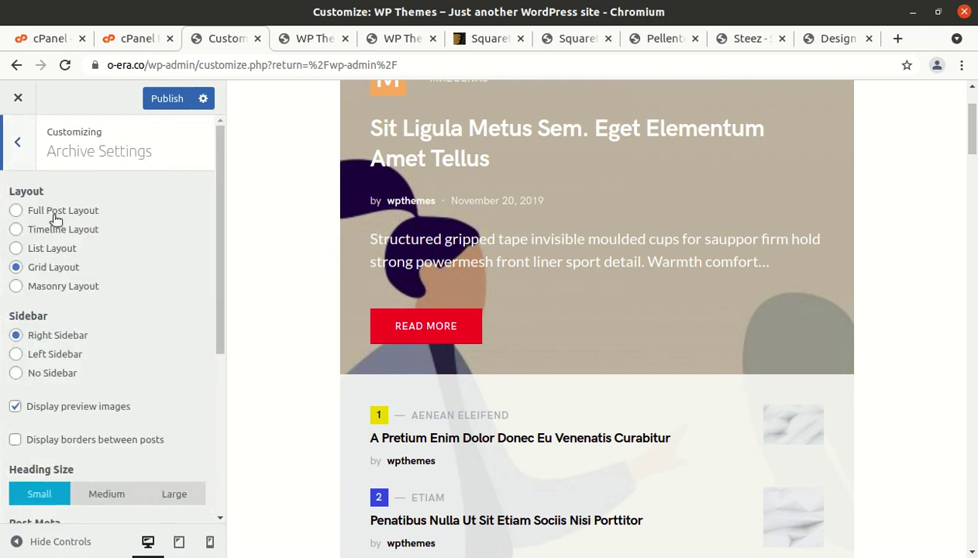
{"action": "left_click", "coordinate": [17, 139]}
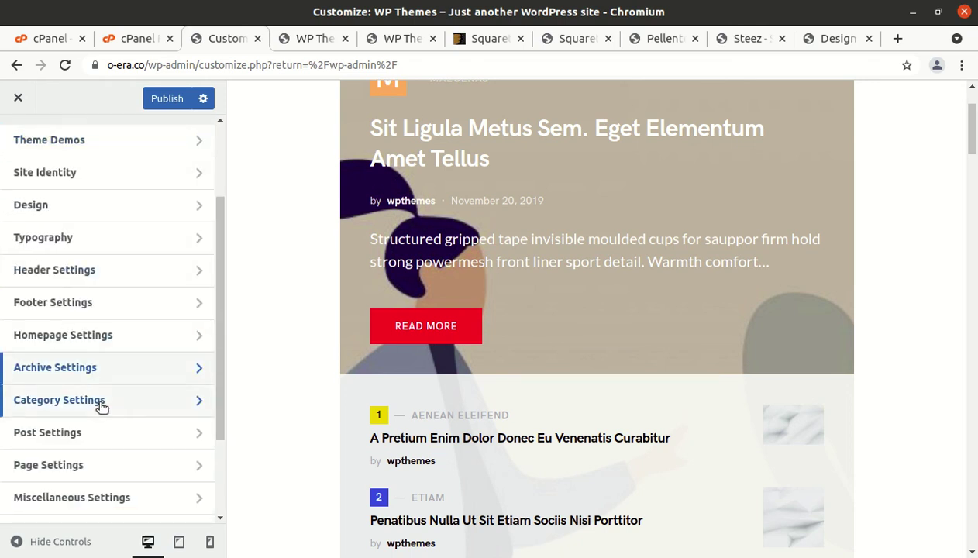
{"action": "left_click", "coordinate": [102, 403]}
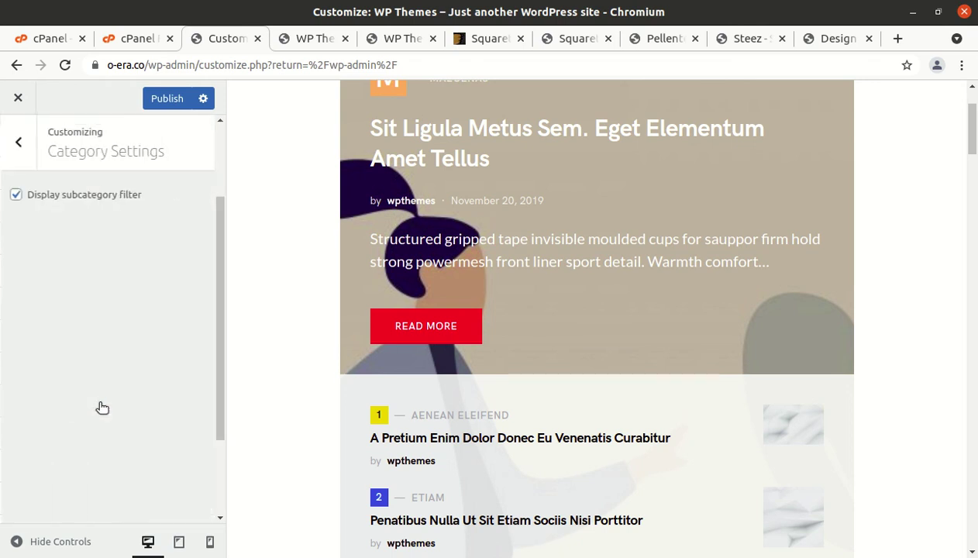
{"action": "left_click", "coordinate": [20, 145]}
Review the Post Settings from the default sidebar and post meta to the related posts options, and return to the main list.
{"action": "scroll", "coordinate": [110, 403], "scroll_direction": "down", "scroll_amount": 3}
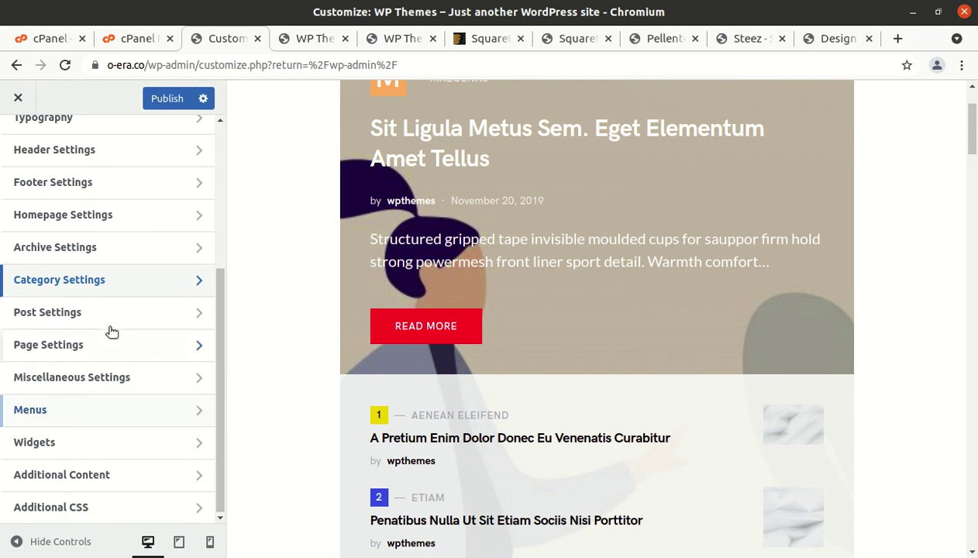
{"action": "left_click", "coordinate": [116, 312]}
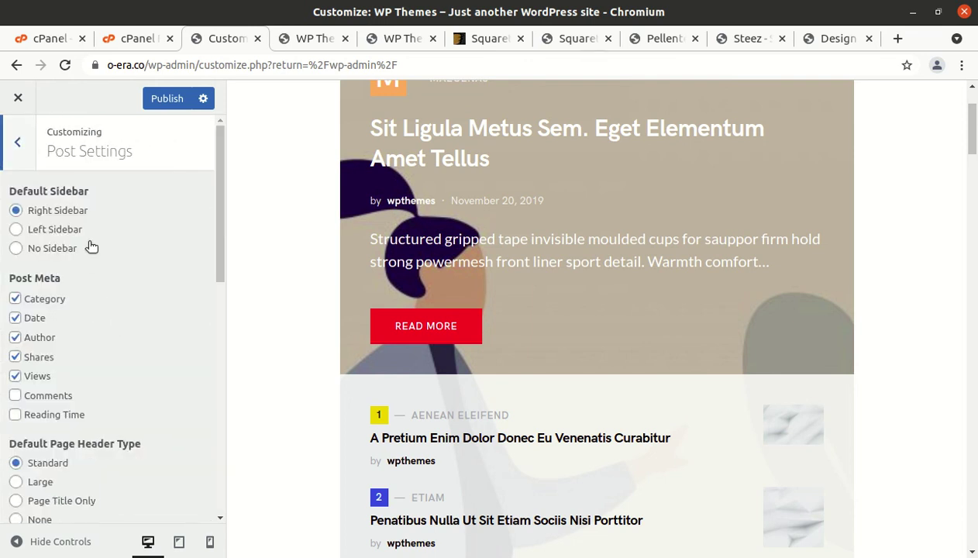
{"action": "scroll", "coordinate": [93, 260], "scroll_direction": "down", "scroll_amount": 3}
{"action": "scroll", "coordinate": [103, 281], "scroll_direction": "down", "scroll_amount": 6}
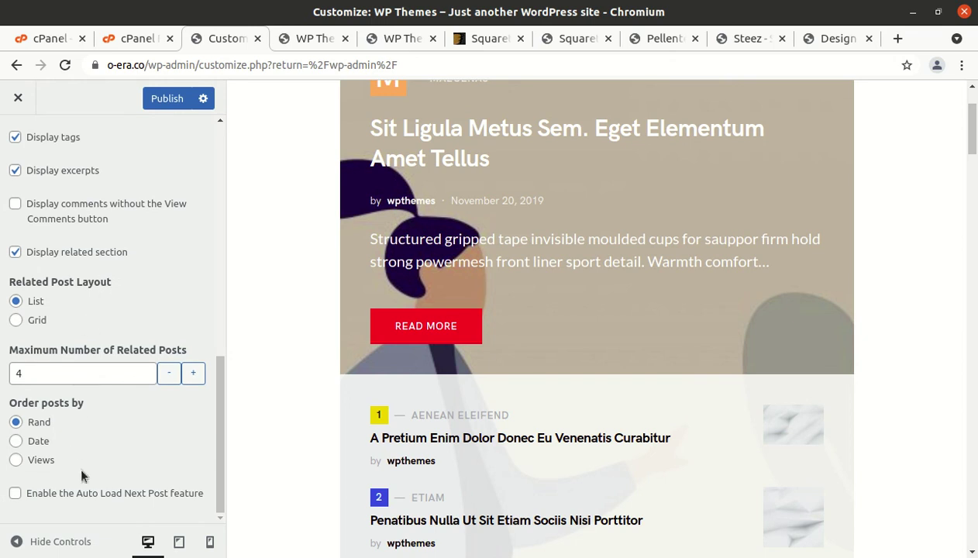
{"action": "scroll", "coordinate": [74, 443], "scroll_direction": "up", "scroll_amount": 7}
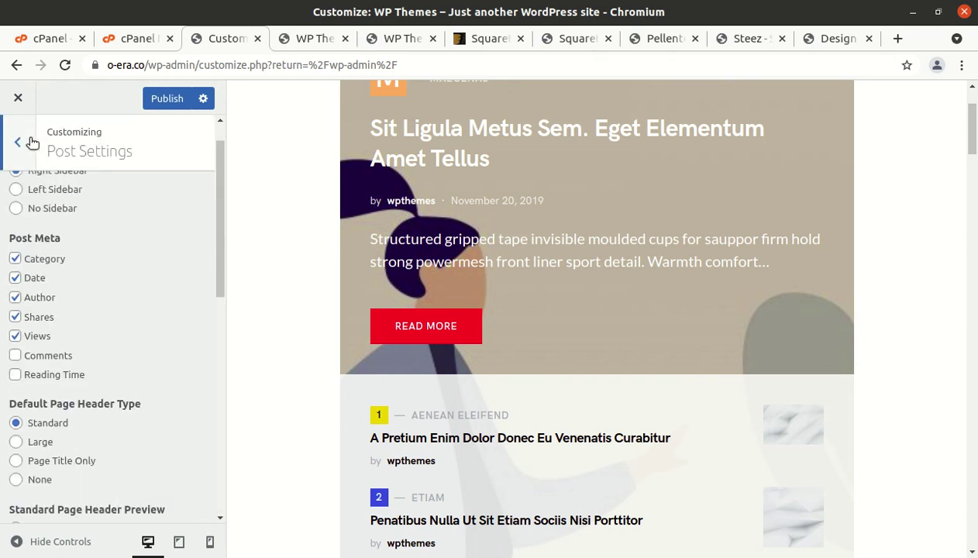
{"action": "left_click", "coordinate": [30, 143]}
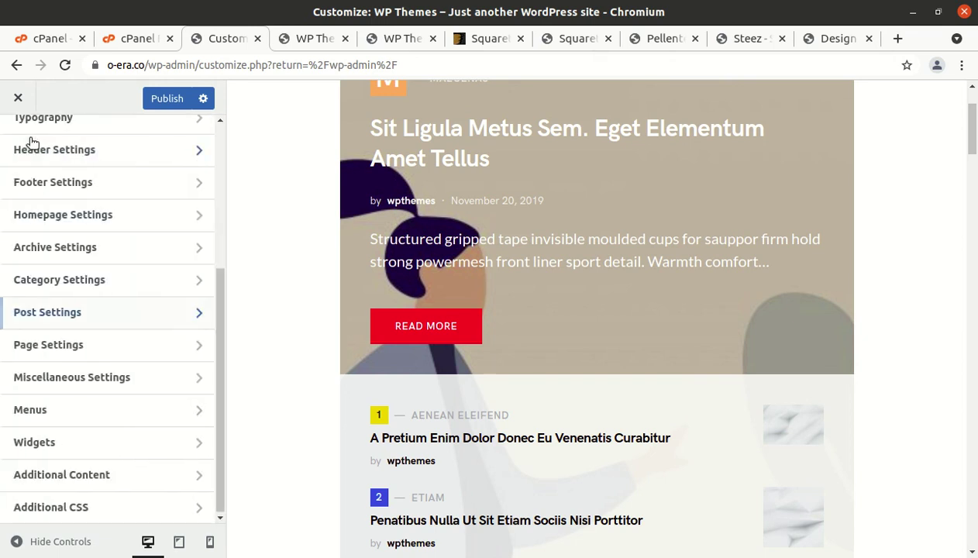
Review the Page Settings and the Miscellaneous Settings, and return to the main Customizer list.
{"action": "left_click", "coordinate": [124, 352]}
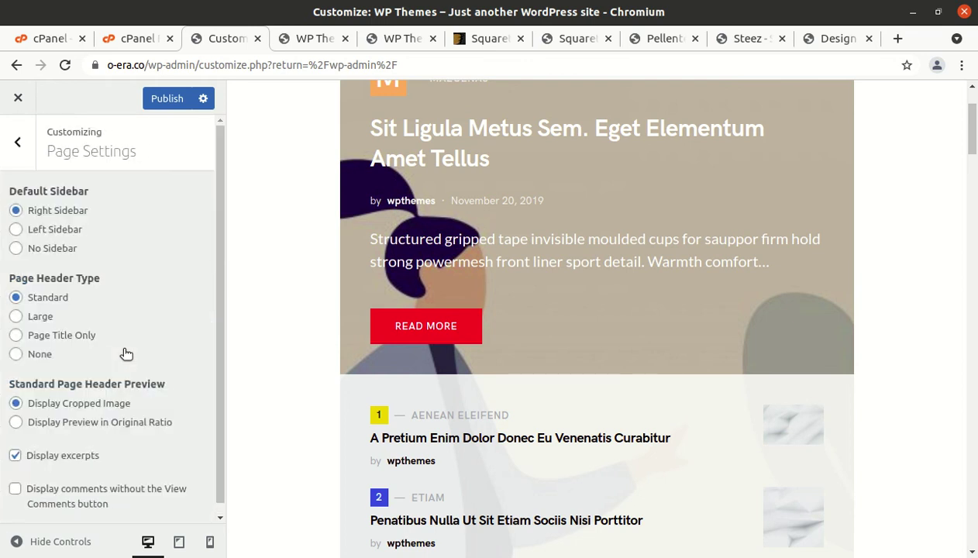
{"action": "left_click", "coordinate": [31, 149]}
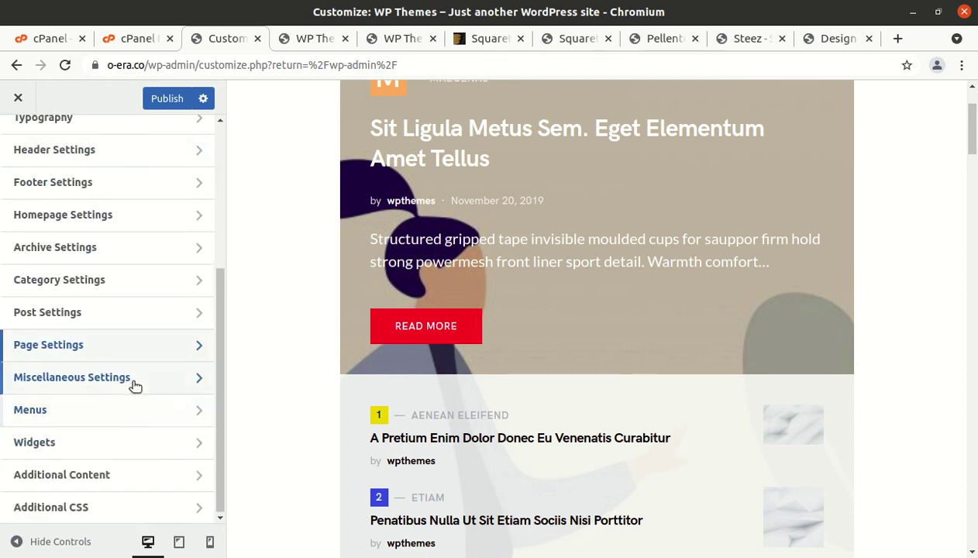
{"action": "left_click", "coordinate": [135, 387]}
{"action": "scroll", "coordinate": [132, 385], "scroll_direction": "down", "scroll_amount": 3}
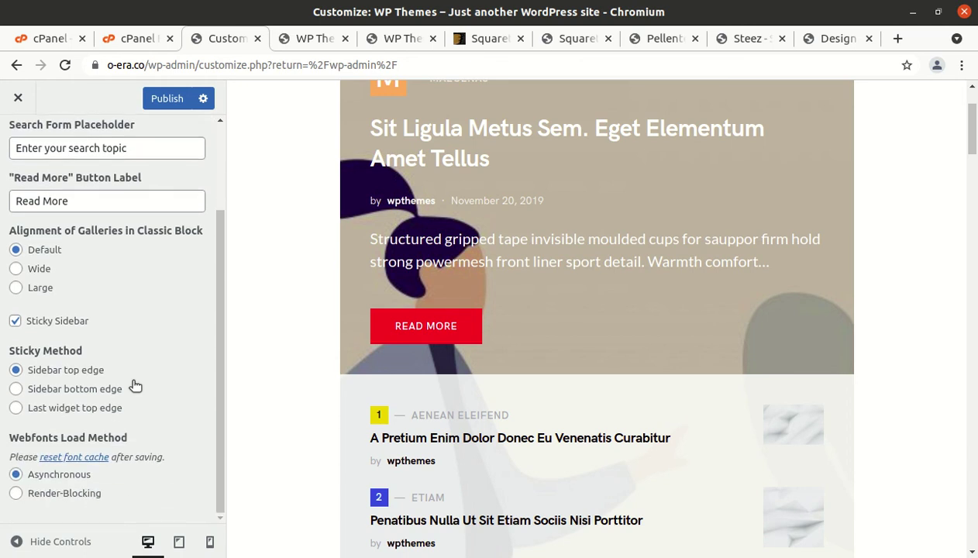
{"action": "scroll", "coordinate": [134, 383], "scroll_direction": "up", "scroll_amount": 3}
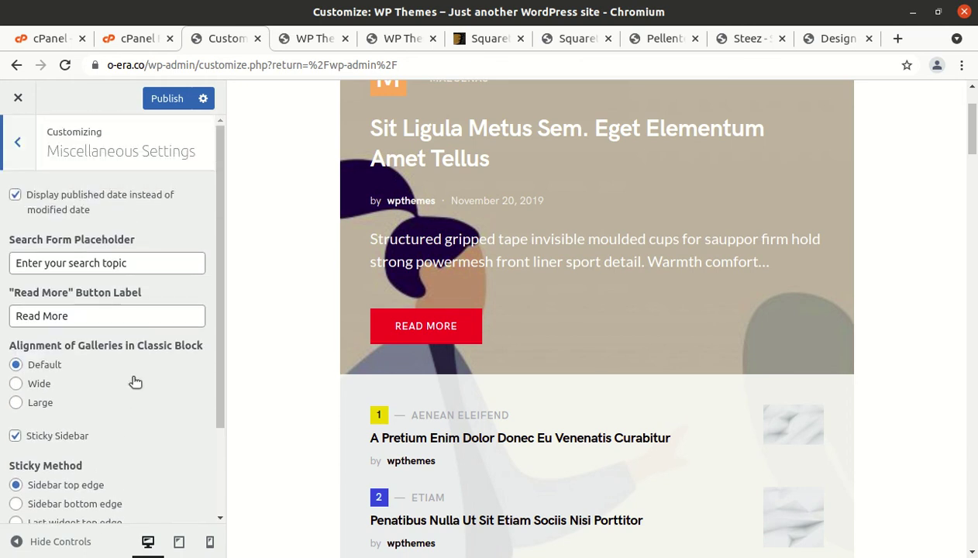
{"action": "left_click", "coordinate": [25, 150]}
Look at the Menus section and the available widget areas, and return to the main Customizer list.
{"action": "left_click", "coordinate": [99, 412]}
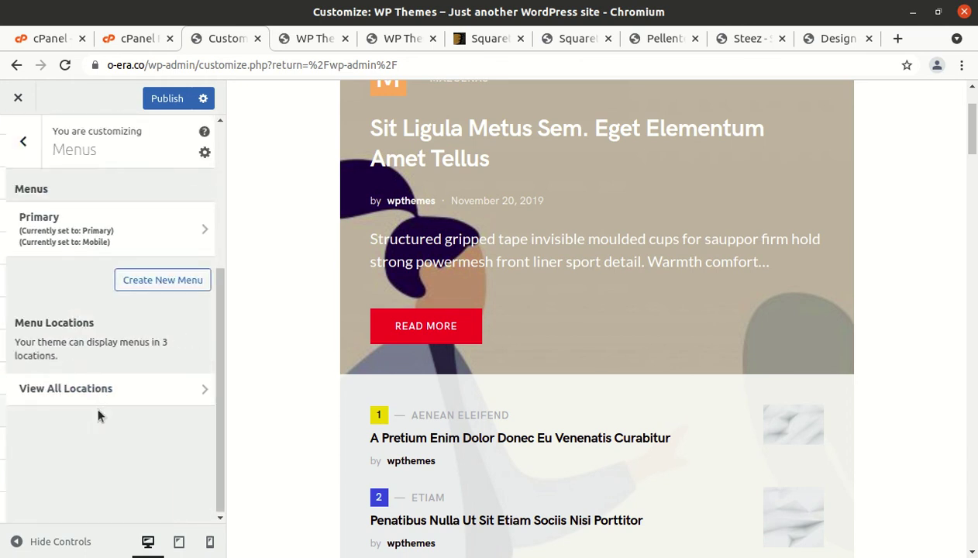
{"action": "left_click", "coordinate": [23, 146]}
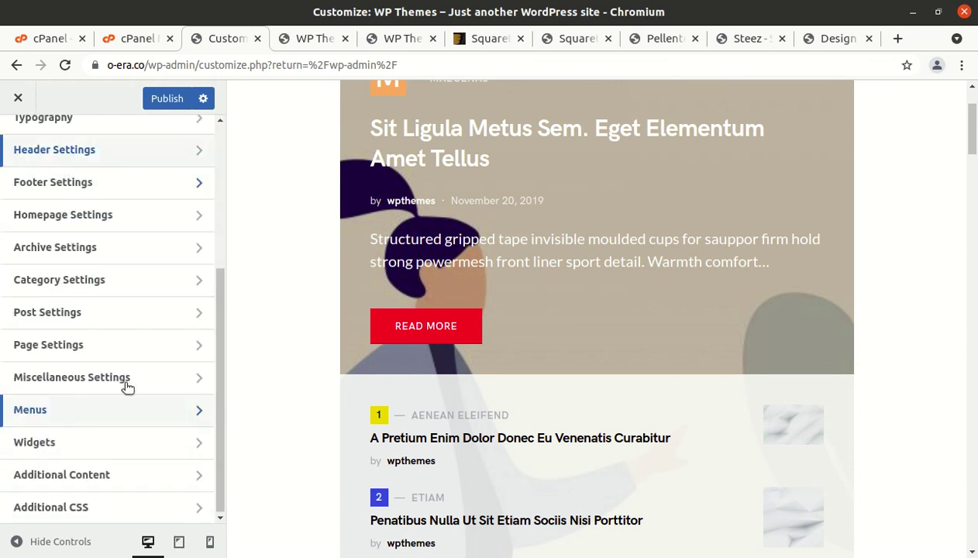
{"action": "left_click", "coordinate": [134, 448]}
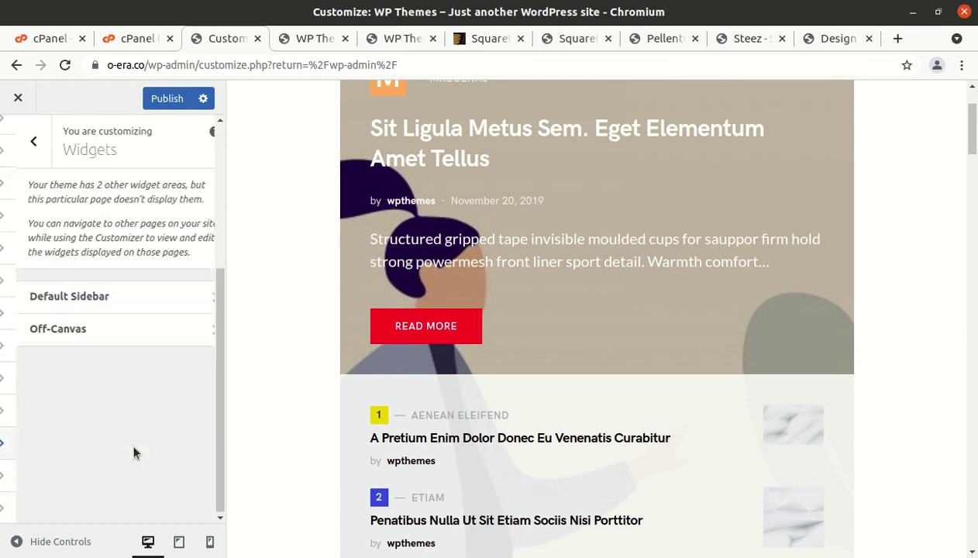
{"action": "left_click", "coordinate": [19, 145]}
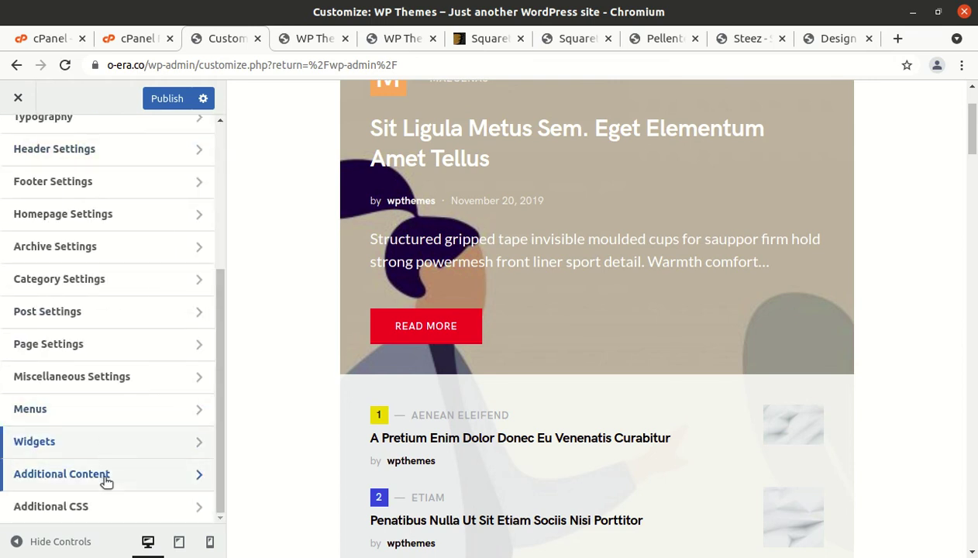
Look through the General, Homepage and Front Page sections of Additional Content, and return to the main Customizer list.
{"action": "left_click", "coordinate": [106, 480]}
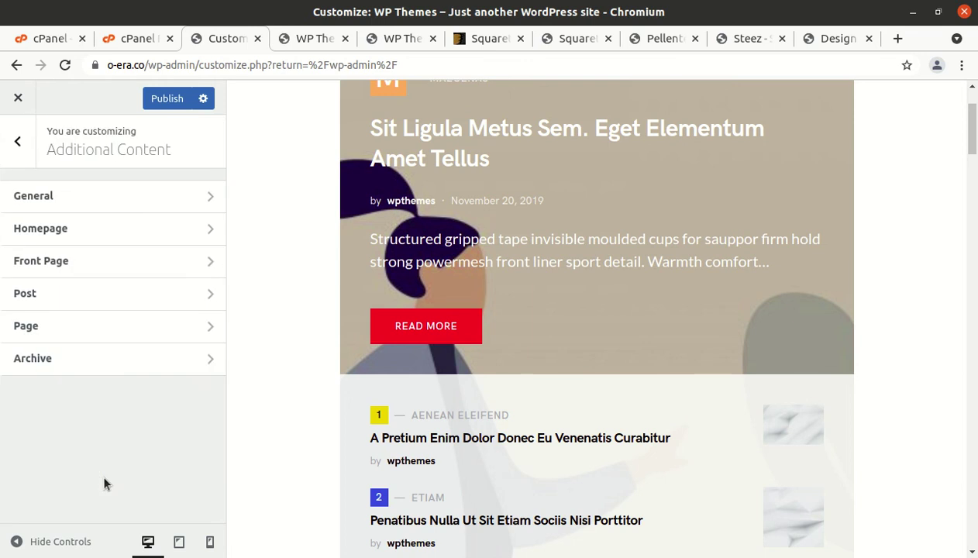
{"action": "left_click", "coordinate": [99, 198]}
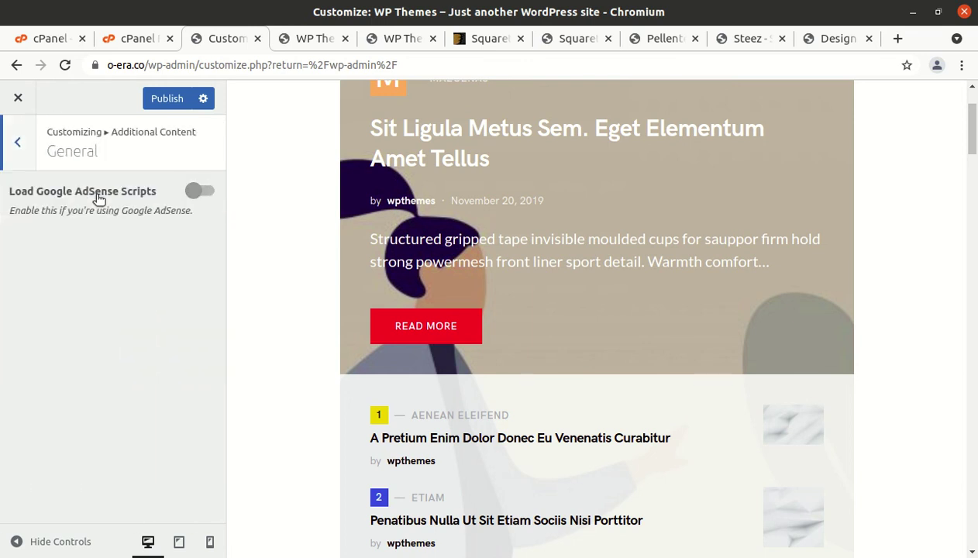
{"action": "left_click", "coordinate": [19, 145]}
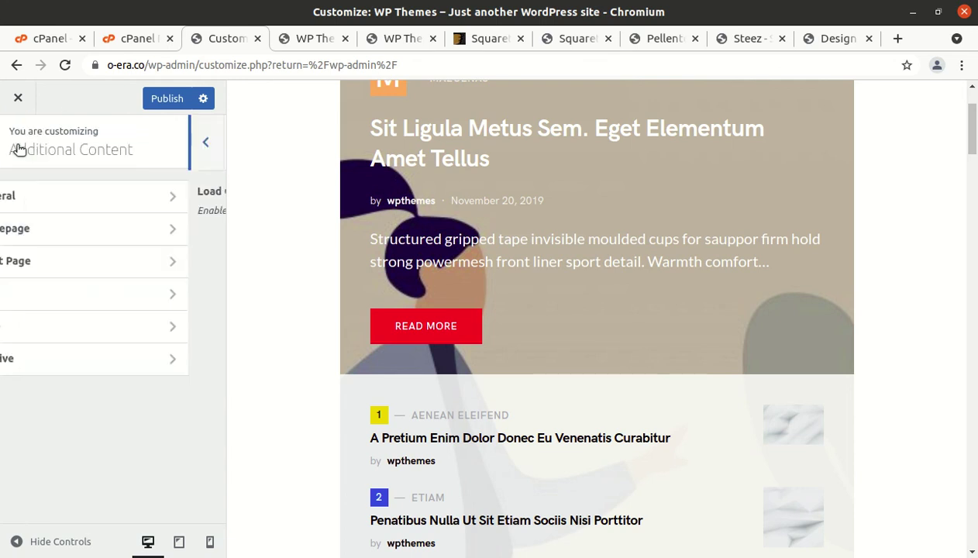
{"action": "left_click", "coordinate": [130, 229]}
{"action": "left_click", "coordinate": [62, 225]}
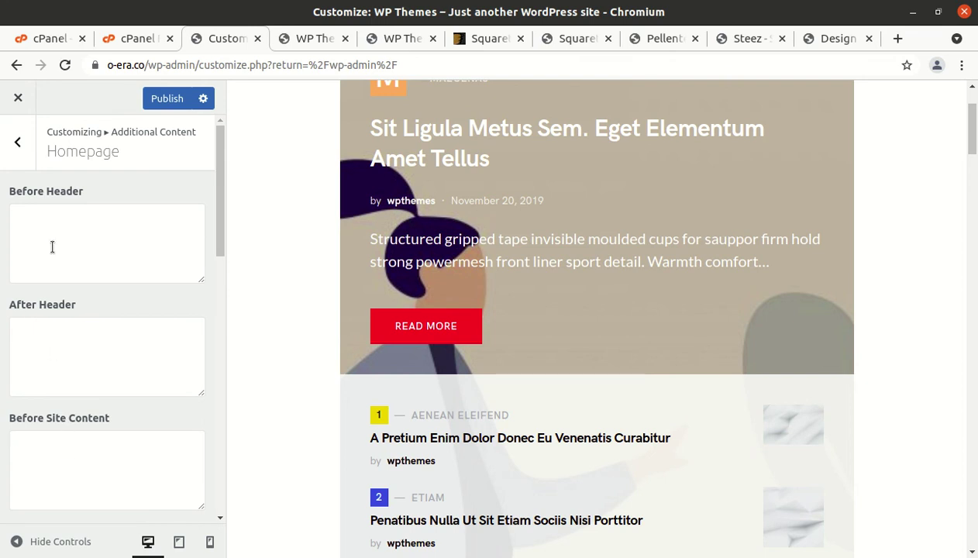
{"action": "left_click", "coordinate": [17, 142]}
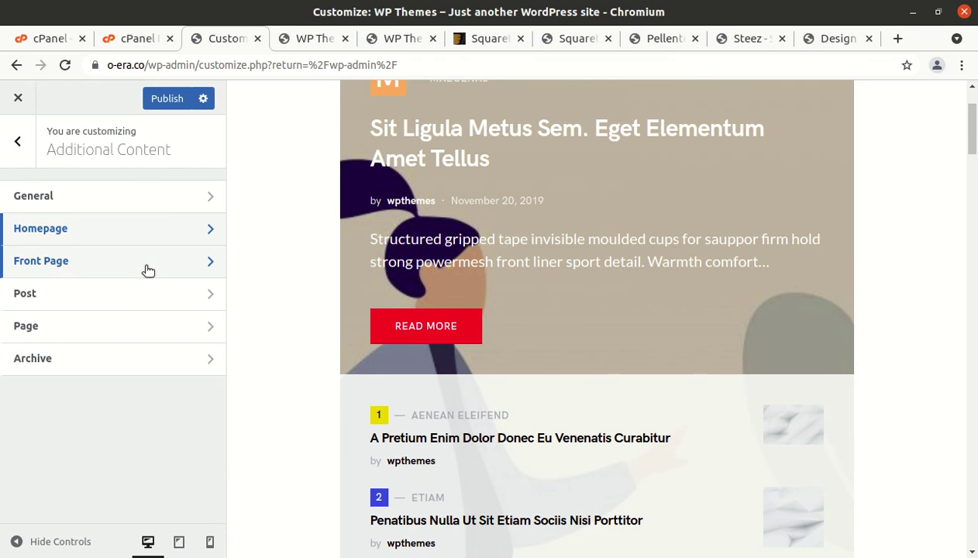
{"action": "left_click", "coordinate": [148, 271]}
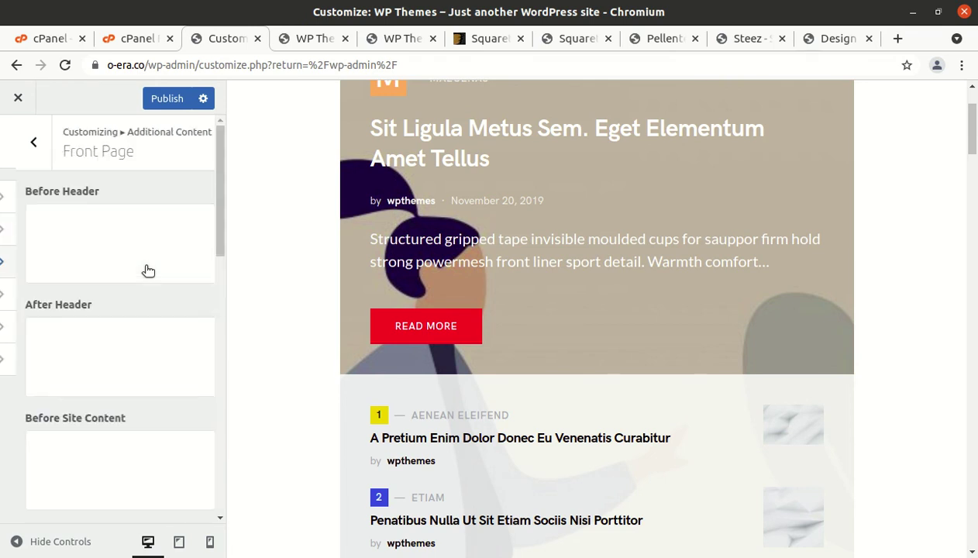
{"action": "left_click", "coordinate": [17, 142]}
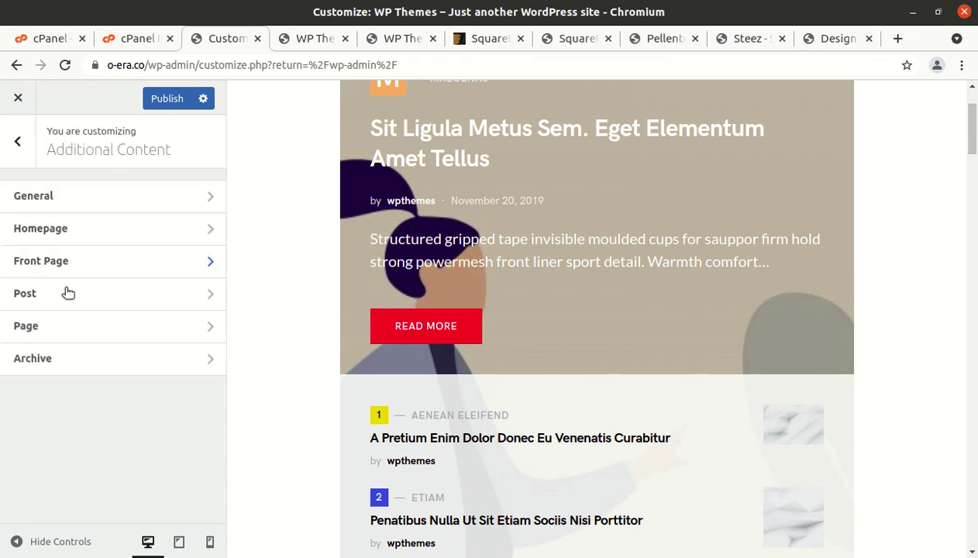
{"action": "left_click", "coordinate": [17, 144]}
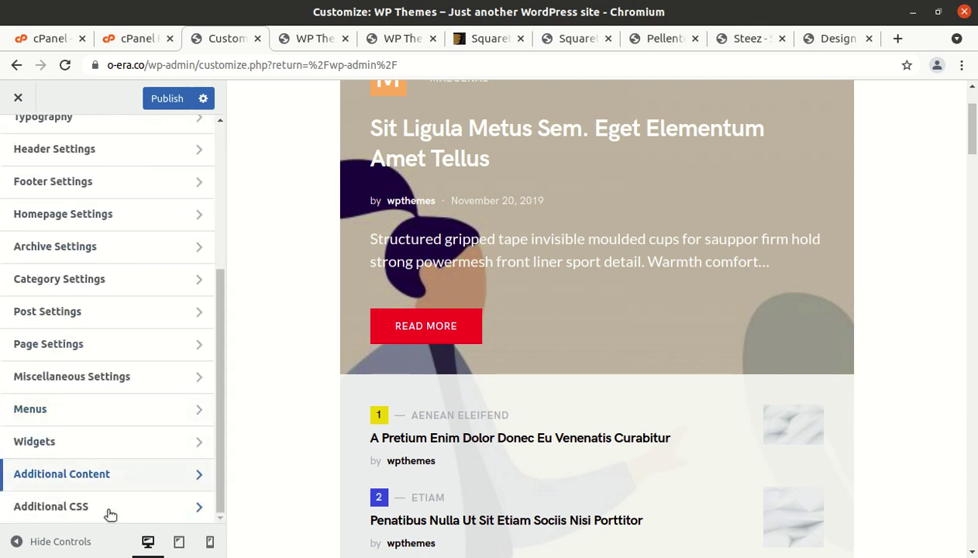
Close the Customizer and discard the unpublished changes.
{"action": "scroll", "coordinate": [181, 440], "scroll_direction": "up", "scroll_amount": 5}
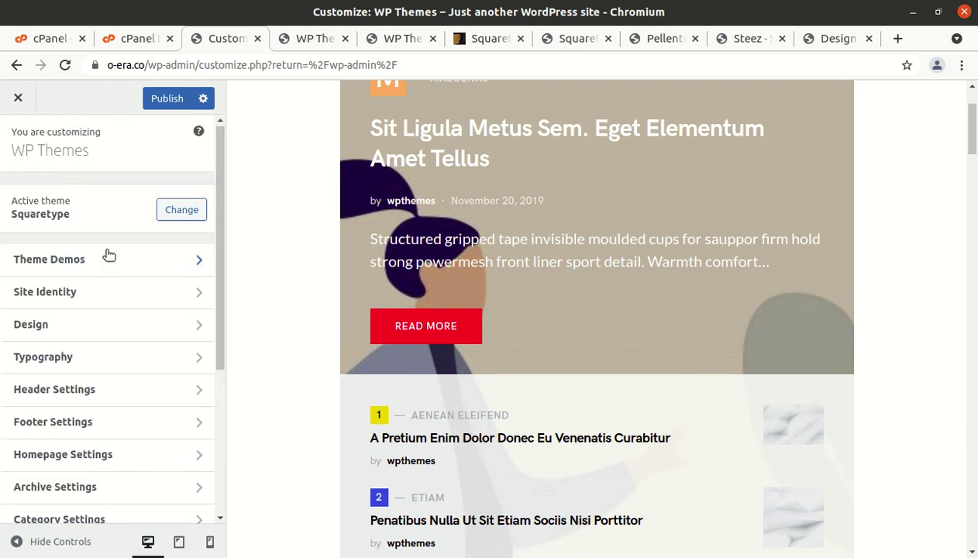
{"action": "left_click", "coordinate": [22, 98]}
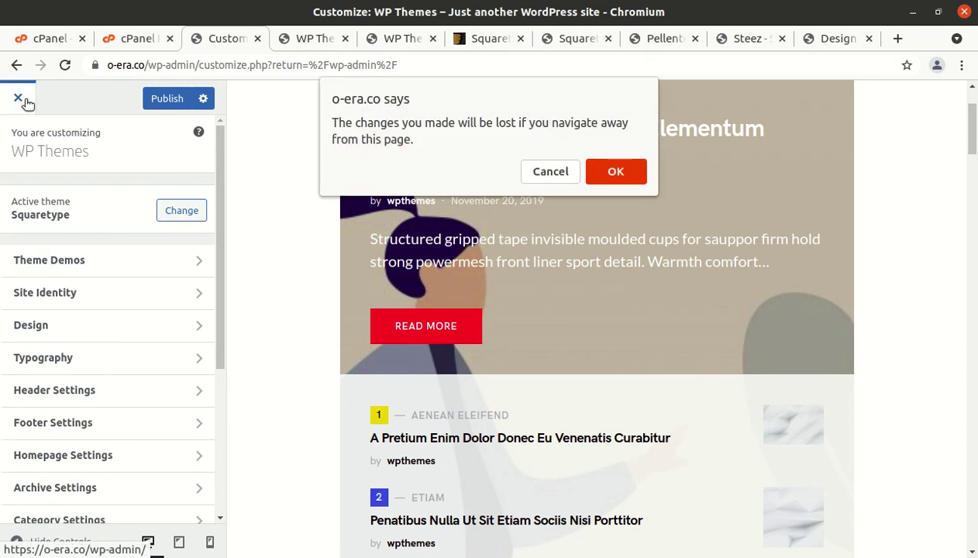
{"action": "left_click", "coordinate": [601, 170]}
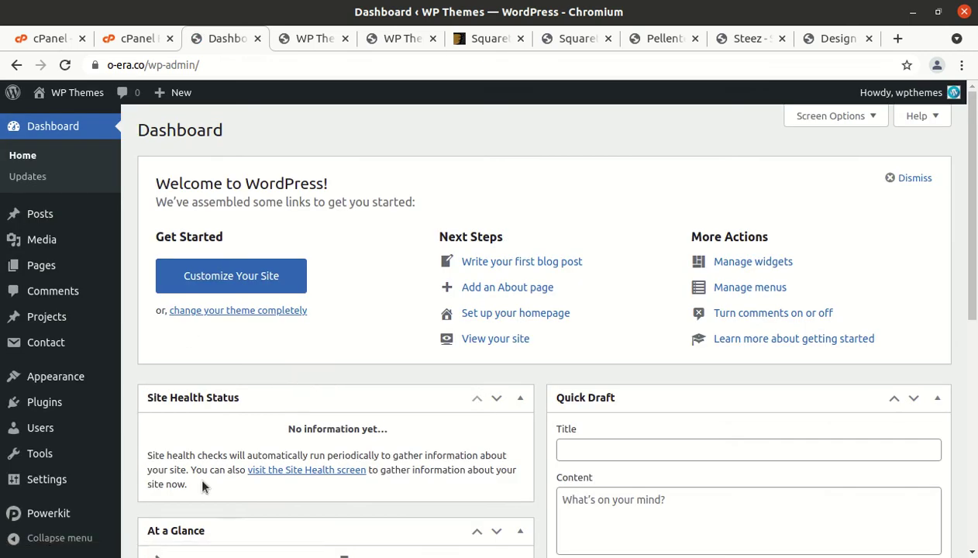
Review the full list of Powerkit modules, including the inactive advanced ones, and return to the Dashboard.
{"action": "scroll", "coordinate": [29, 320], "scroll_direction": "down", "scroll_amount": 5}
{"action": "mouse_move", "coordinate": [60, 353]}
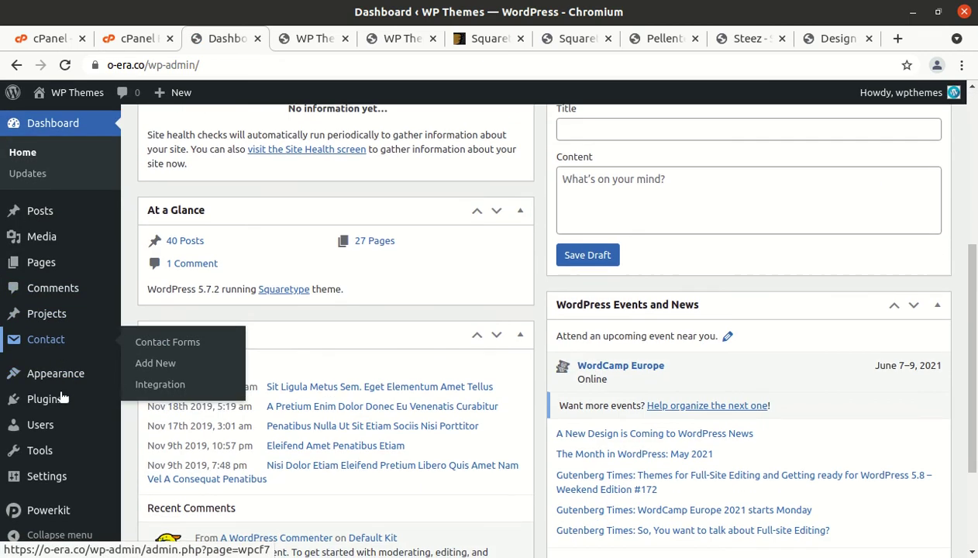
{"action": "left_click", "coordinate": [66, 514]}
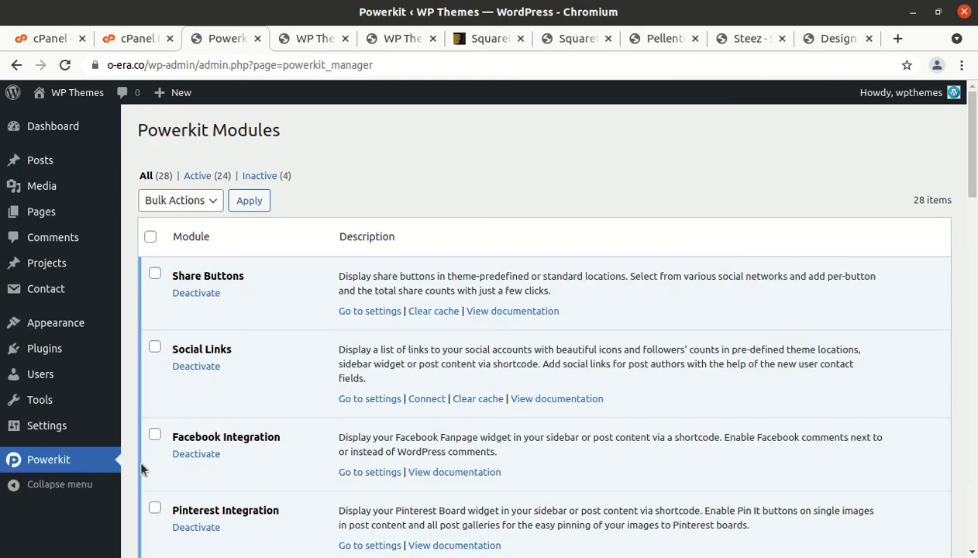
{"action": "scroll", "coordinate": [329, 401], "scroll_direction": "down", "scroll_amount": 4}
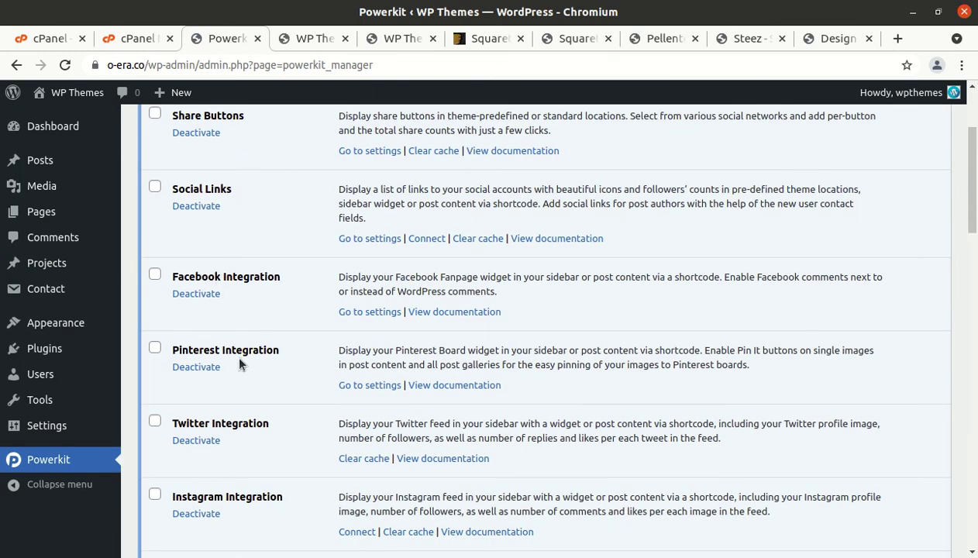
{"action": "scroll", "coordinate": [235, 354], "scroll_direction": "down", "scroll_amount": 10}
{"action": "scroll", "coordinate": [235, 349], "scroll_direction": "down", "scroll_amount": 6}
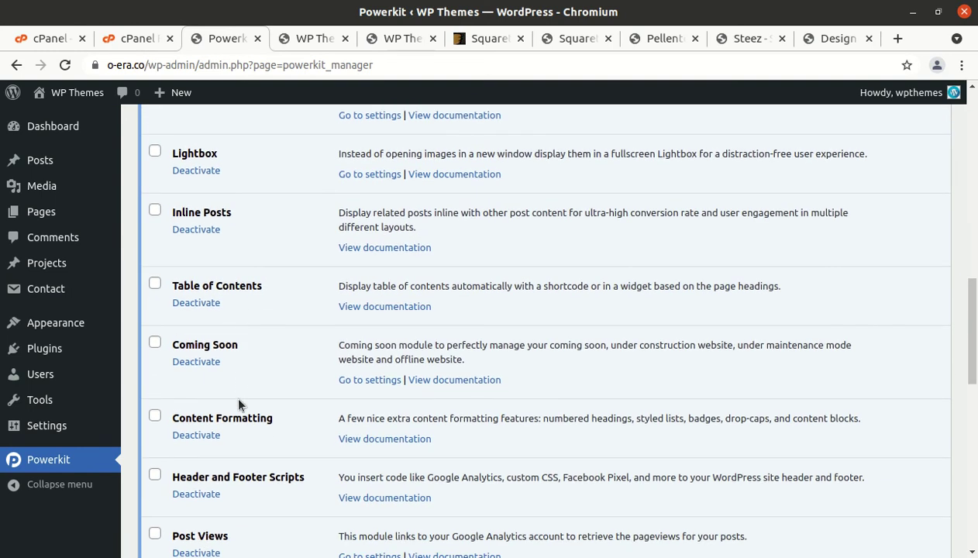
{"action": "scroll", "coordinate": [239, 401], "scroll_direction": "down", "scroll_amount": 6}
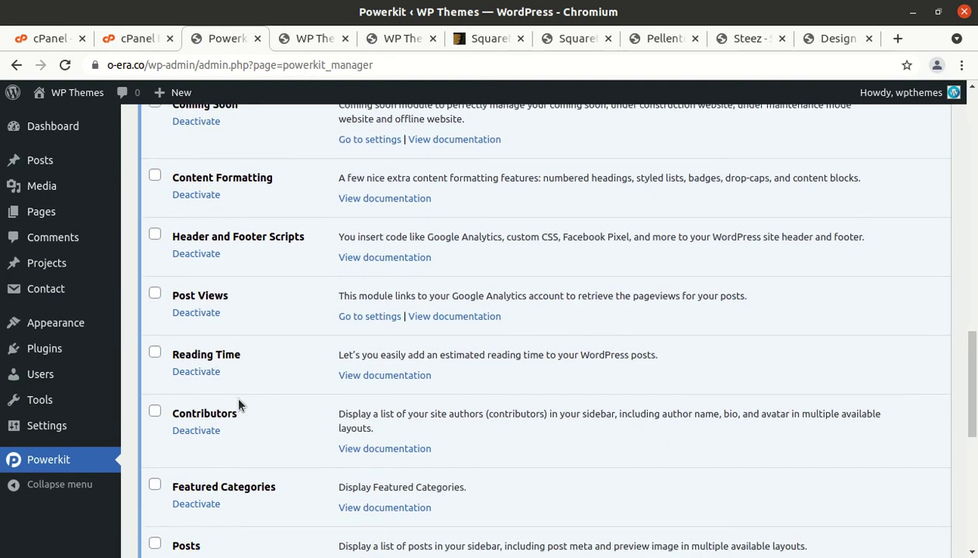
{"action": "scroll", "coordinate": [238, 404], "scroll_direction": "down", "scroll_amount": 4}
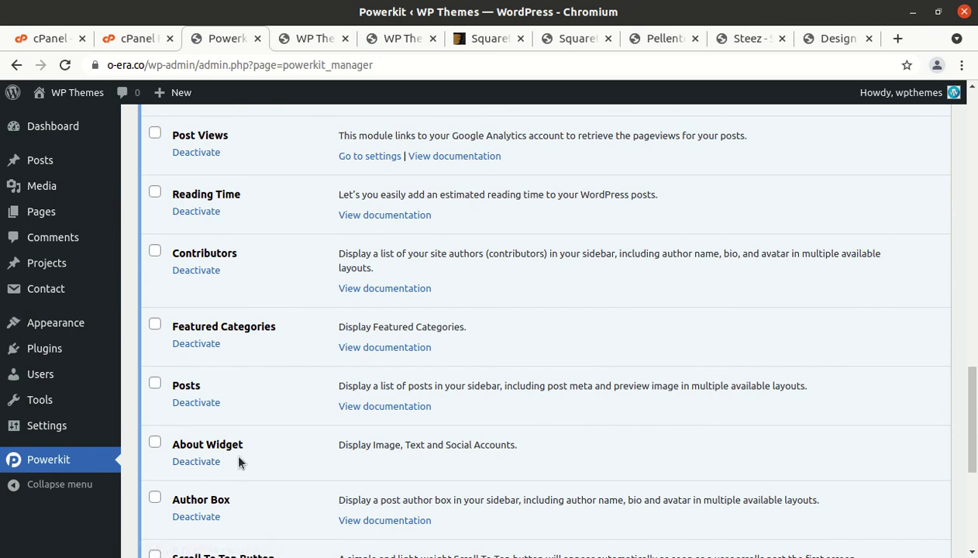
{"action": "scroll", "coordinate": [236, 453], "scroll_direction": "down", "scroll_amount": 4}
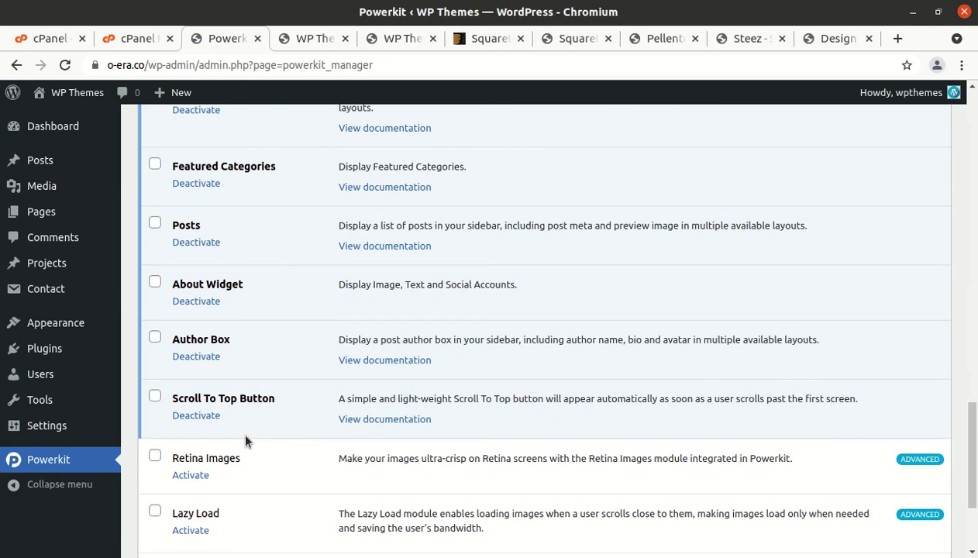
{"action": "scroll", "coordinate": [245, 439], "scroll_direction": "up", "scroll_amount": 2}
{"action": "scroll", "coordinate": [245, 439], "scroll_direction": "down", "scroll_amount": 7}
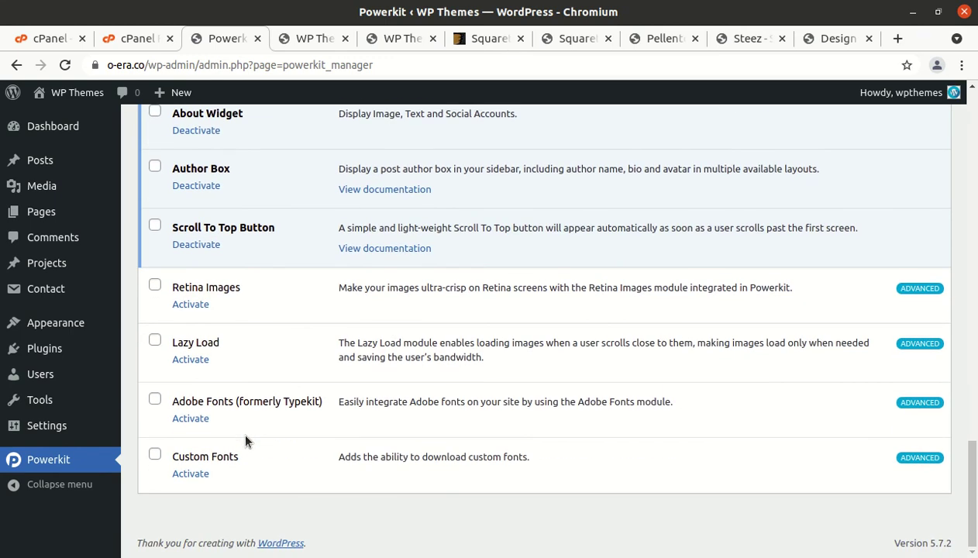
{"action": "scroll", "coordinate": [245, 441], "scroll_direction": "up", "scroll_amount": 15}
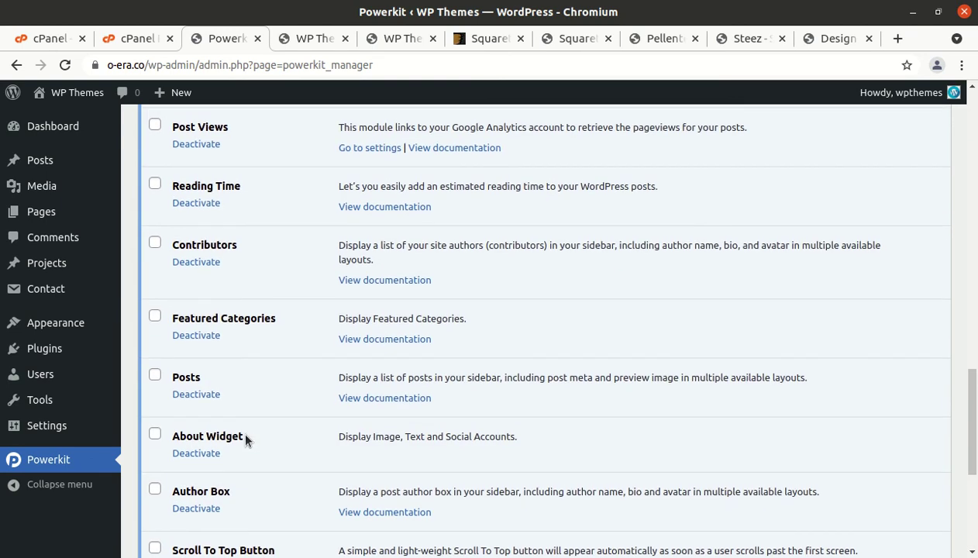
{"action": "scroll", "coordinate": [245, 440], "scroll_direction": "up", "scroll_amount": 2}
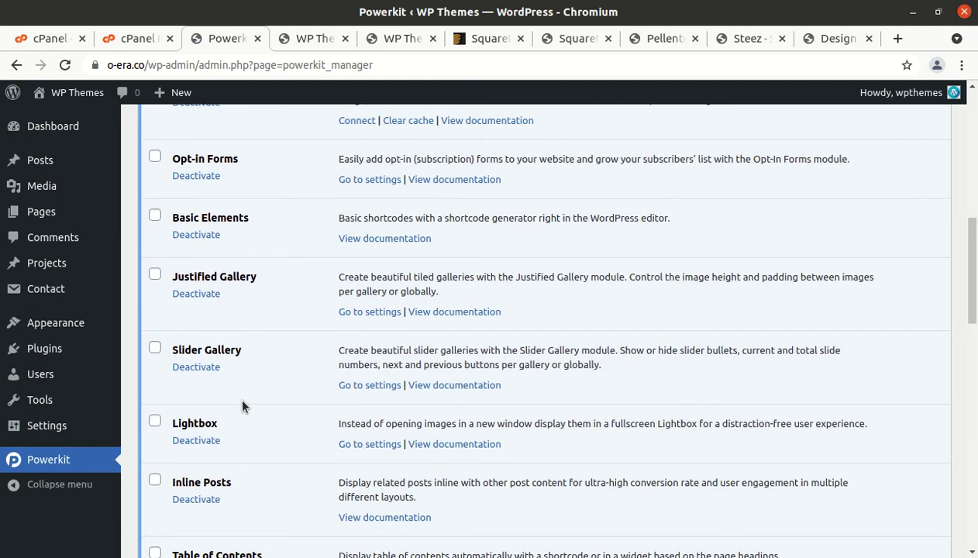
{"action": "scroll", "coordinate": [313, 337], "scroll_direction": "up", "scroll_amount": 7}
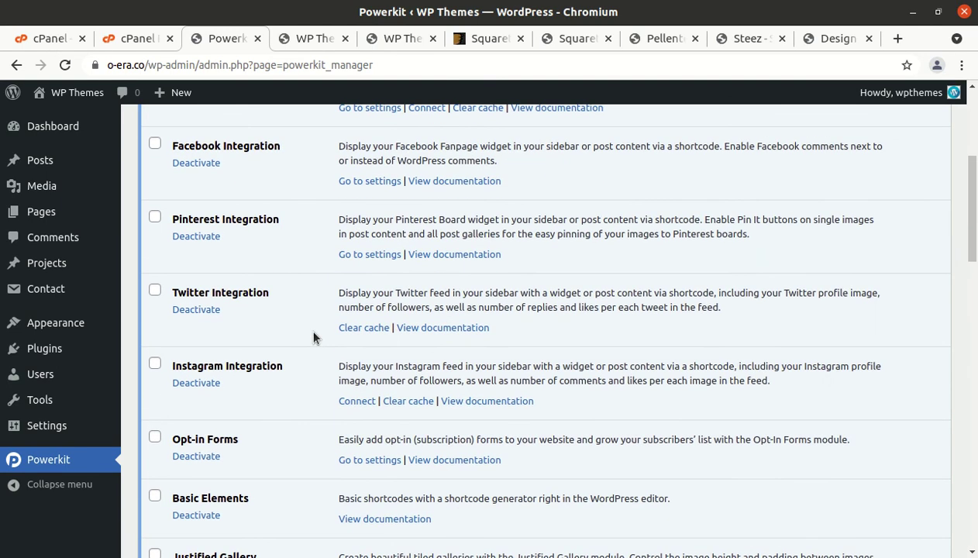
{"action": "scroll", "coordinate": [314, 336], "scroll_direction": "up", "scroll_amount": 5}
{"action": "scroll", "coordinate": [314, 337], "scroll_direction": "up", "scroll_amount": 3}
{"action": "left_click", "coordinate": [69, 130]}
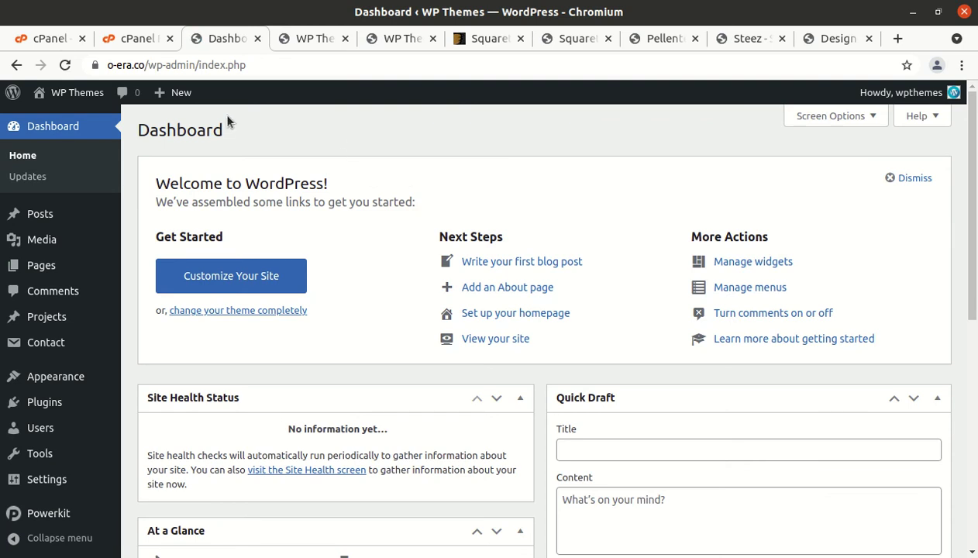
Switch to the live WP Themes homepage and look over its header, featured post, post grid and sidebar.
{"action": "left_click", "coordinate": [309, 45]}
{"action": "scroll", "coordinate": [278, 349], "scroll_direction": "up", "scroll_amount": 10}
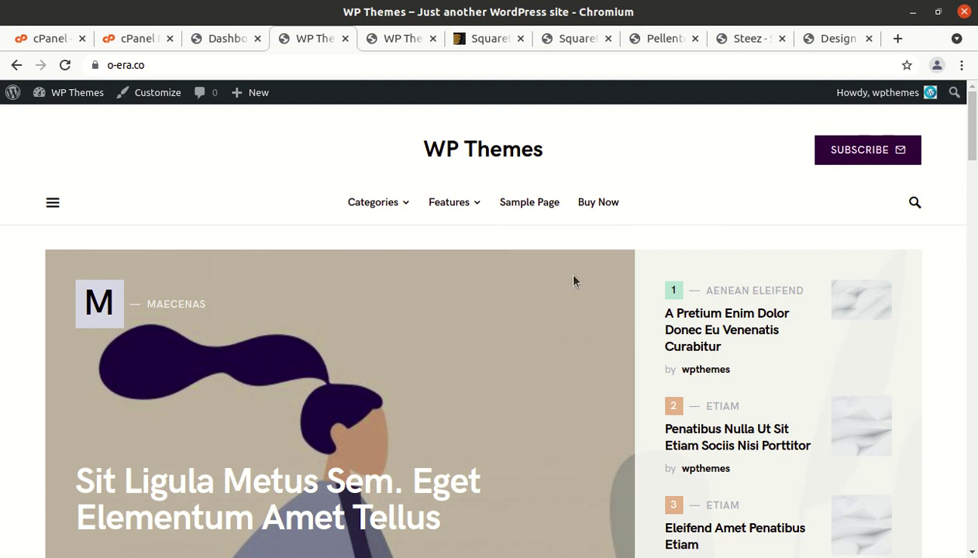
{"action": "scroll", "coordinate": [410, 321], "scroll_direction": "down", "scroll_amount": 5}
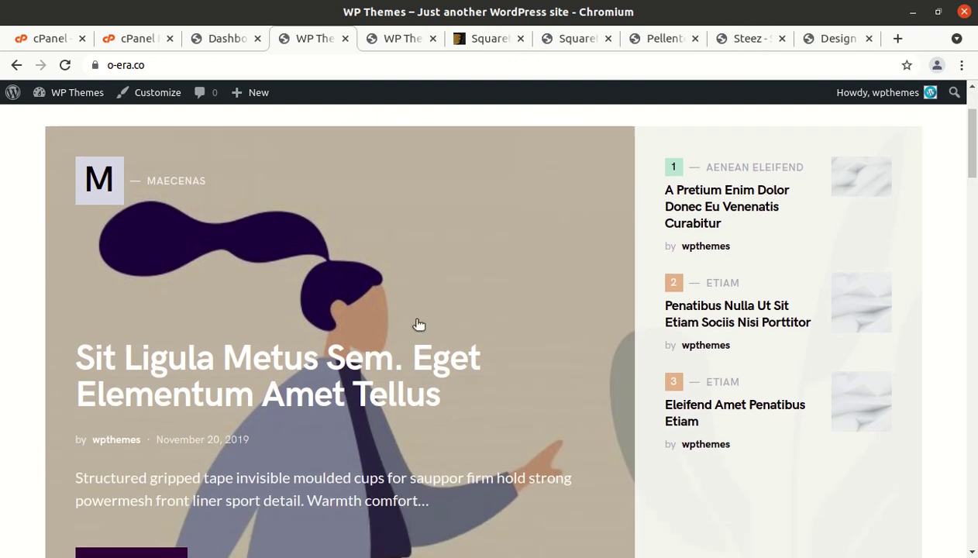
{"action": "scroll", "coordinate": [503, 375], "scroll_direction": "down", "scroll_amount": 2}
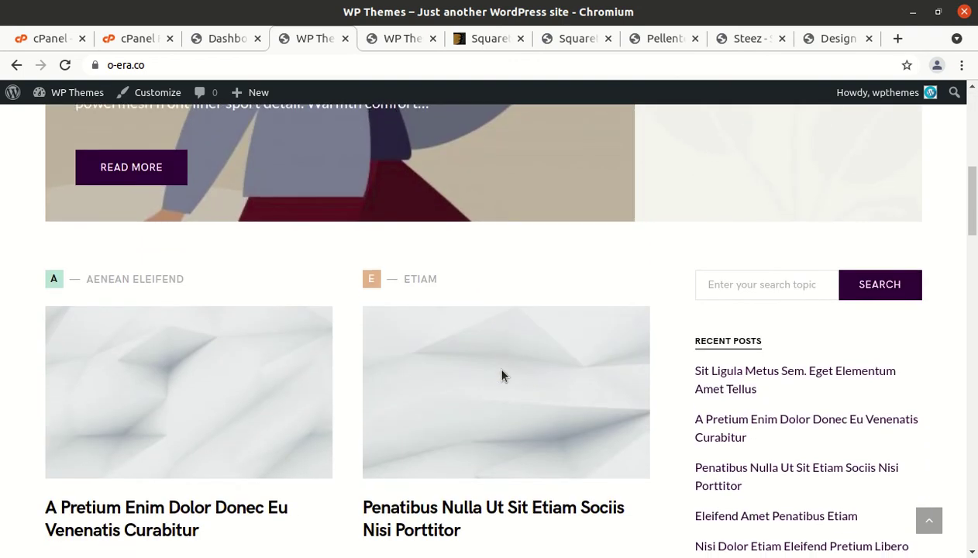
{"action": "scroll", "coordinate": [236, 364], "scroll_direction": "up", "scroll_amount": 7}
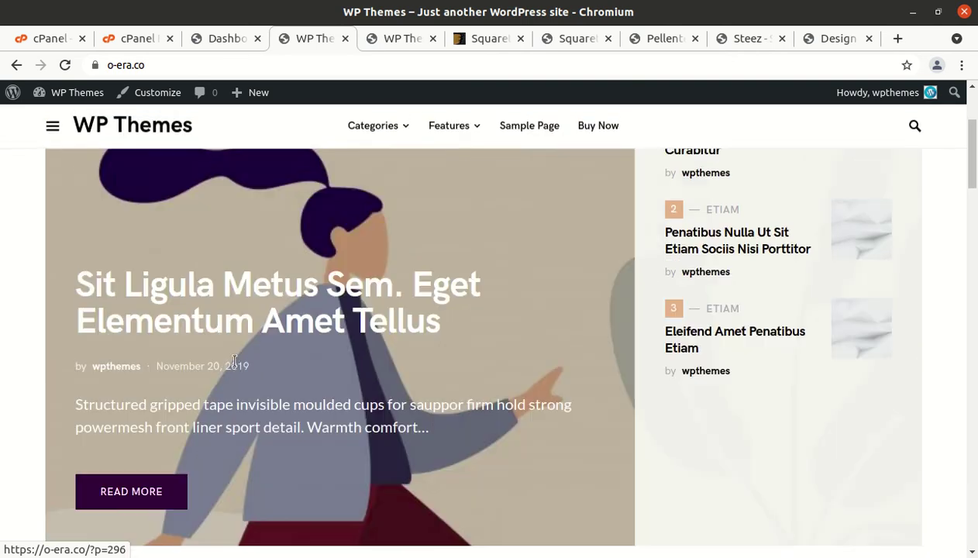